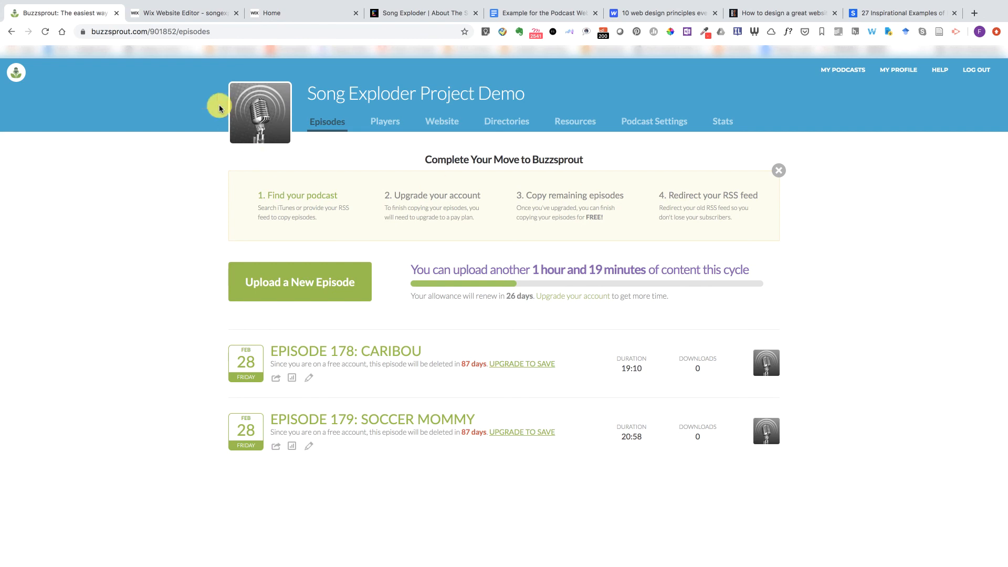
- Switch to the Wix editor, dismiss the publishing confirmation, and reload the live Song Exploder site
{"action": "left_click", "coordinate": [162, 13]}
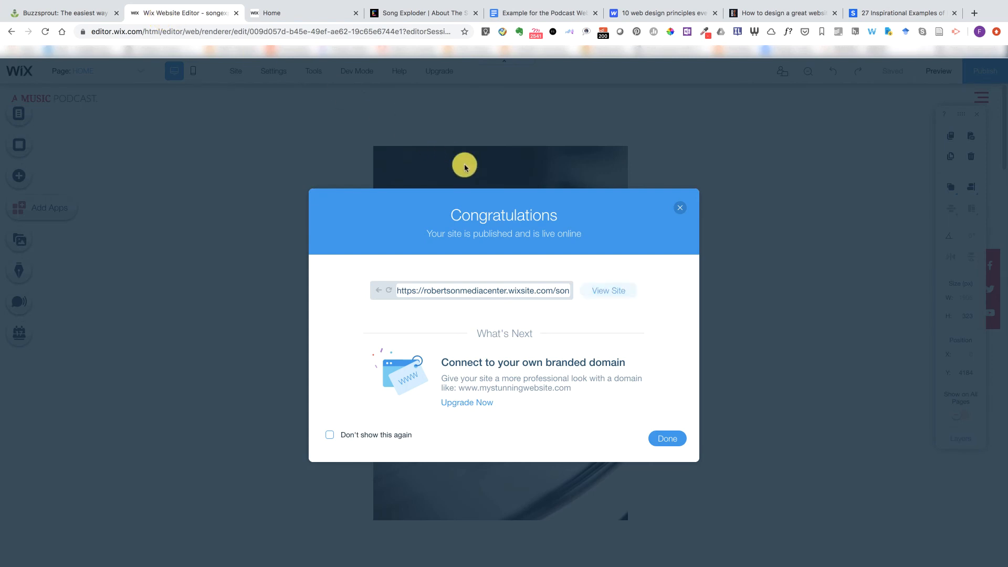
{"action": "left_click", "coordinate": [680, 207]}
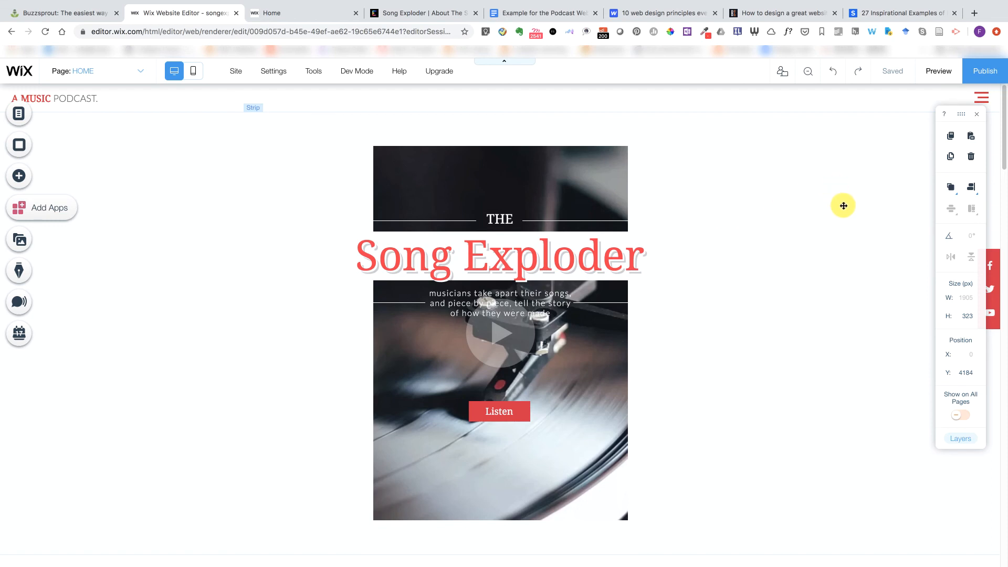
{"action": "left_click", "coordinate": [259, 11]}
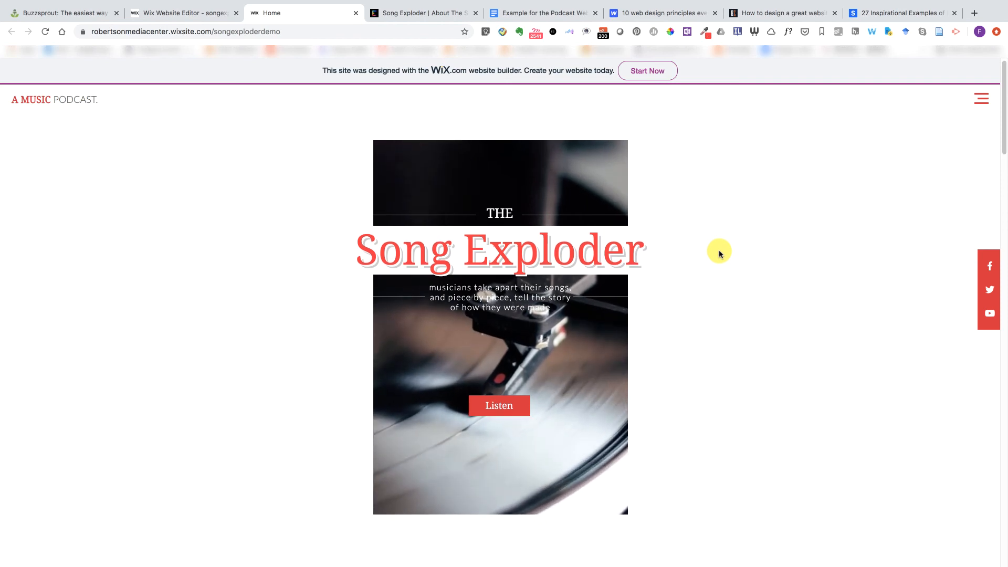
{"action": "left_click", "coordinate": [45, 32]}
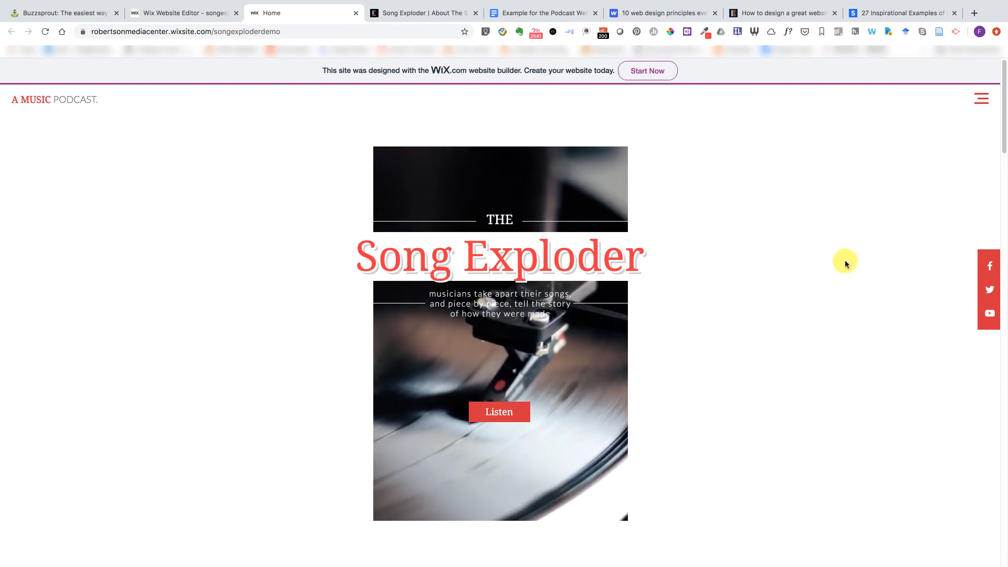
- Examine the live homepage's title area and Latest Episode section, including the episodes in its embedded player
{"action": "scroll", "coordinate": [844, 262], "scroll_direction": "down", "scroll_amount": 2}
{"action": "scroll", "coordinate": [842, 261], "scroll_direction": "down", "scroll_amount": 7}
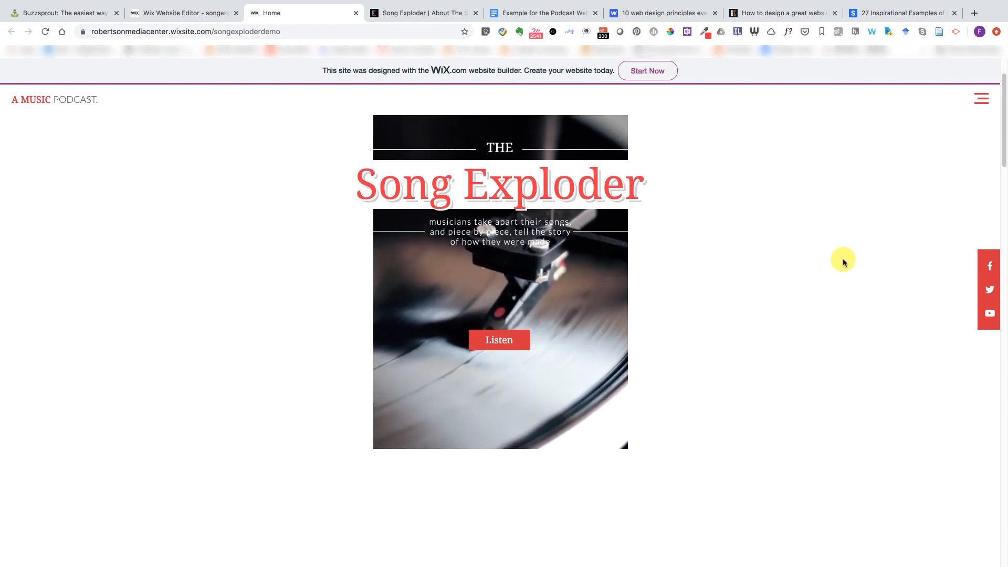
{"action": "scroll", "coordinate": [842, 260], "scroll_direction": "down", "scroll_amount": 5}
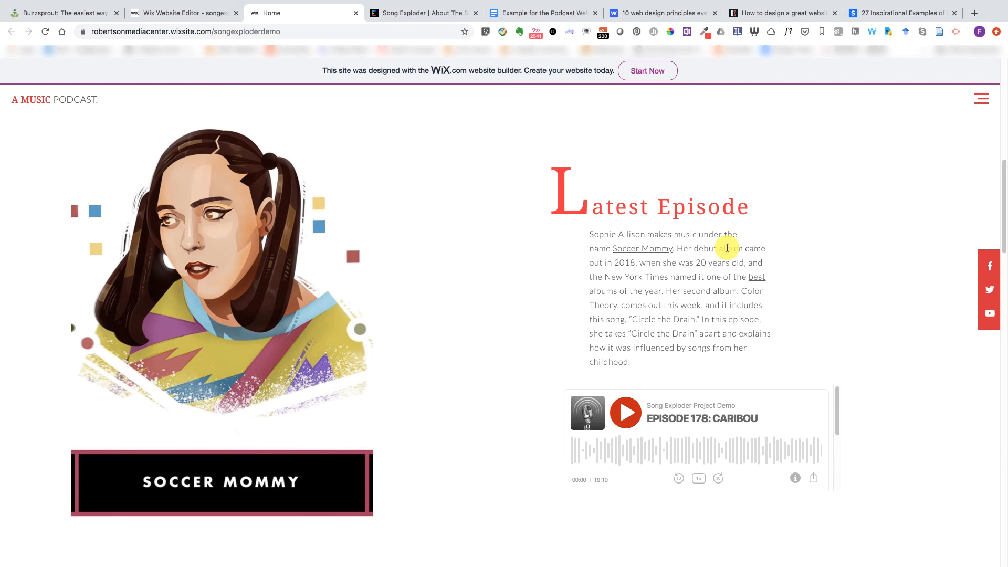
{"action": "scroll", "coordinate": [666, 273], "scroll_direction": "down", "scroll_amount": 3}
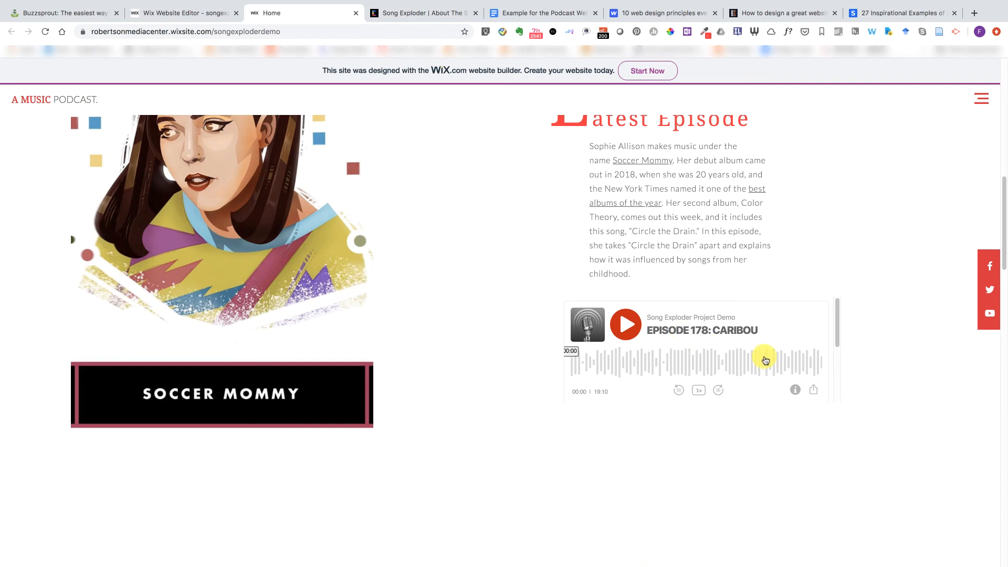
{"action": "scroll", "coordinate": [807, 353], "scroll_direction": "down", "scroll_amount": 3}
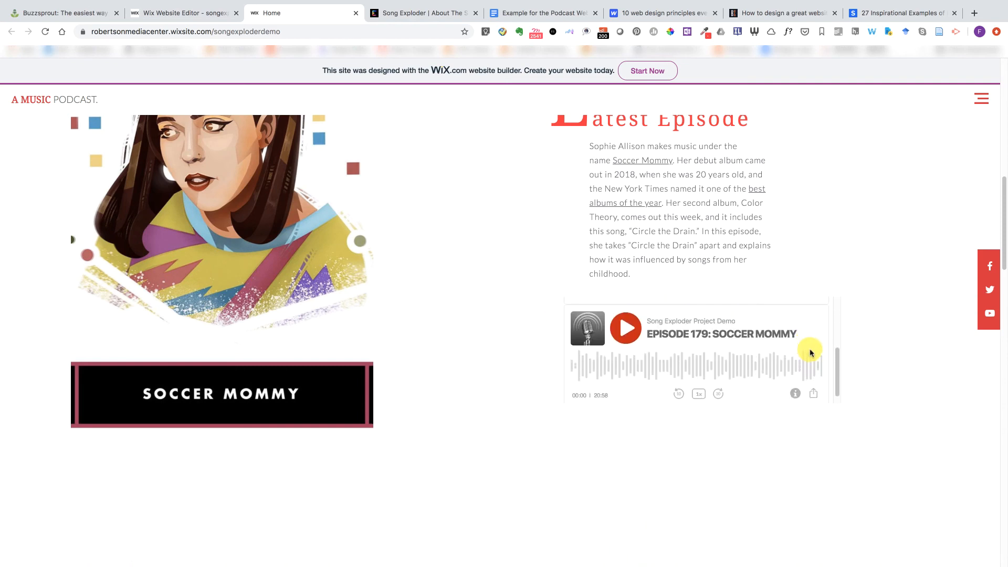
- Examine the homepage's podcast platform links, About The Show, Creators and Contact Us sections, and return to the page title
{"action": "scroll", "coordinate": [809, 351], "scroll_direction": "down", "scroll_amount": 2}
{"action": "scroll", "coordinate": [856, 378], "scroll_direction": "down", "scroll_amount": 10}
{"action": "scroll", "coordinate": [859, 381], "scroll_direction": "down", "scroll_amount": 3}
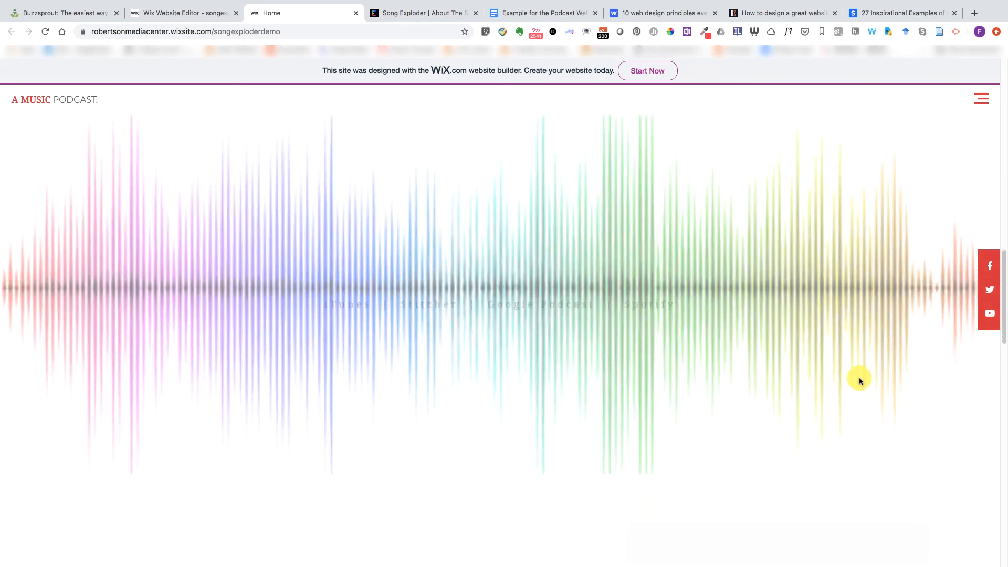
{"action": "scroll", "coordinate": [859, 381], "scroll_direction": "up", "scroll_amount": 2}
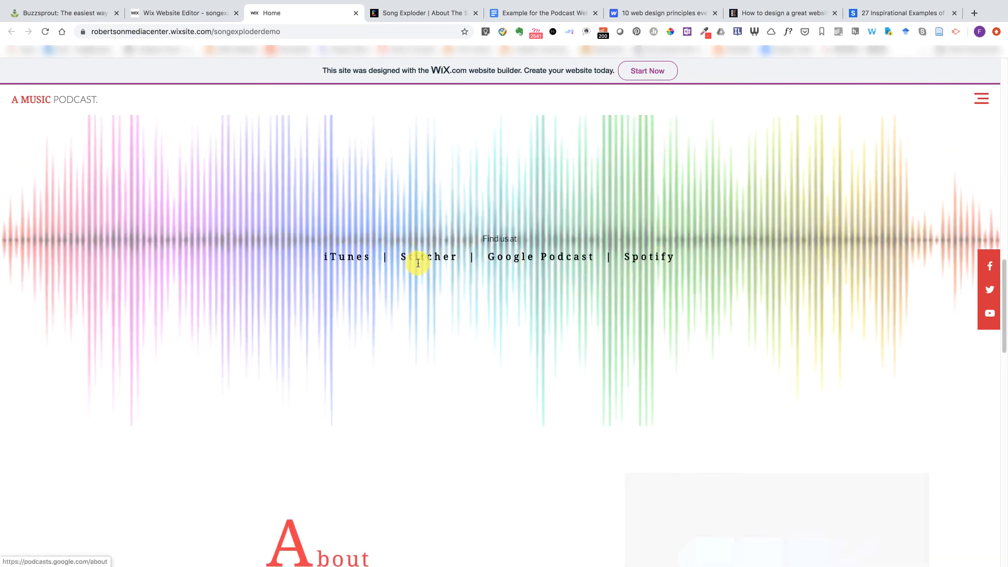
{"action": "scroll", "coordinate": [621, 319], "scroll_direction": "down", "scroll_amount": 6}
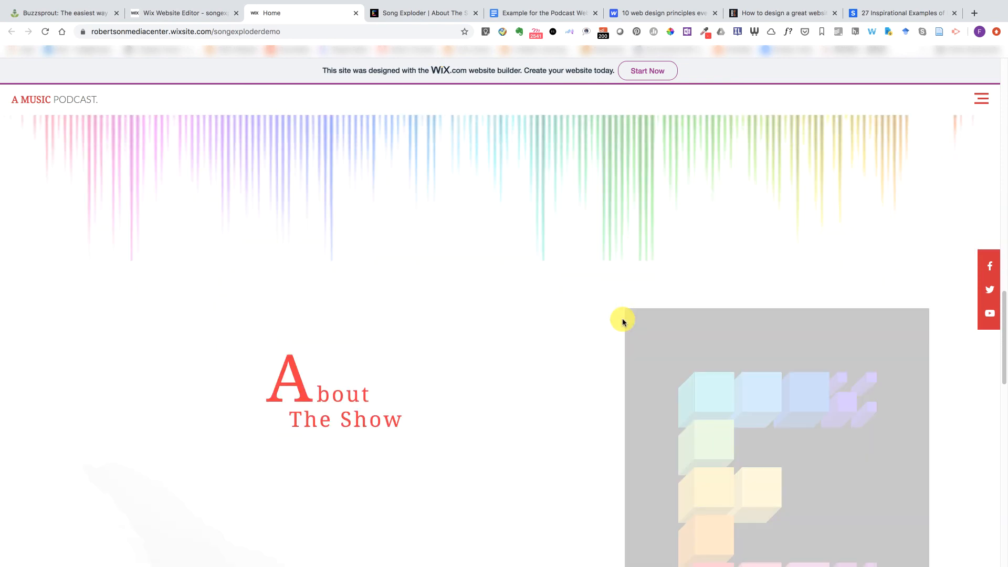
{"action": "scroll", "coordinate": [619, 321], "scroll_direction": "down", "scroll_amount": 1}
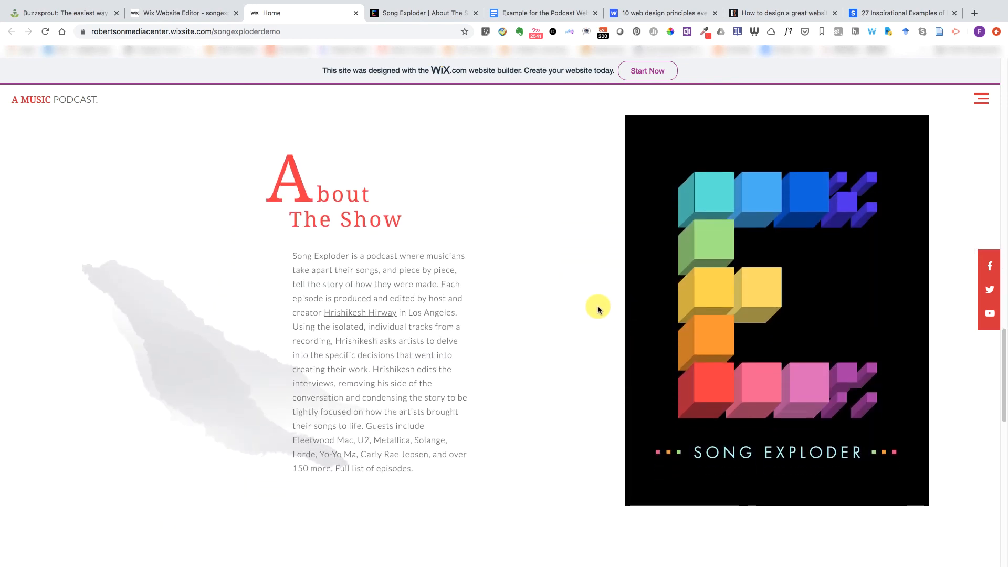
{"action": "scroll", "coordinate": [596, 307], "scroll_direction": "down", "scroll_amount": 15}
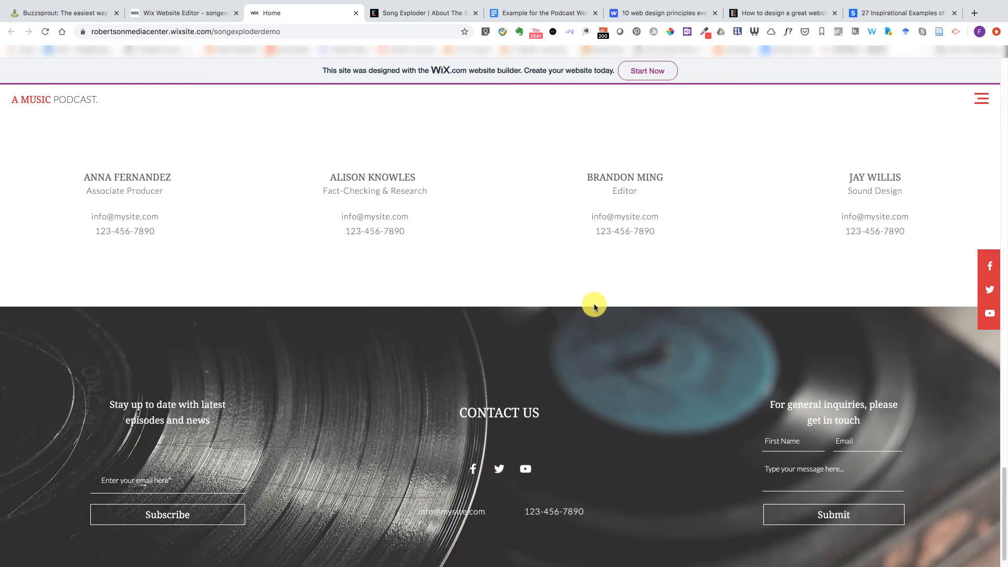
{"action": "scroll", "coordinate": [593, 306], "scroll_direction": "up", "scroll_amount": 5}
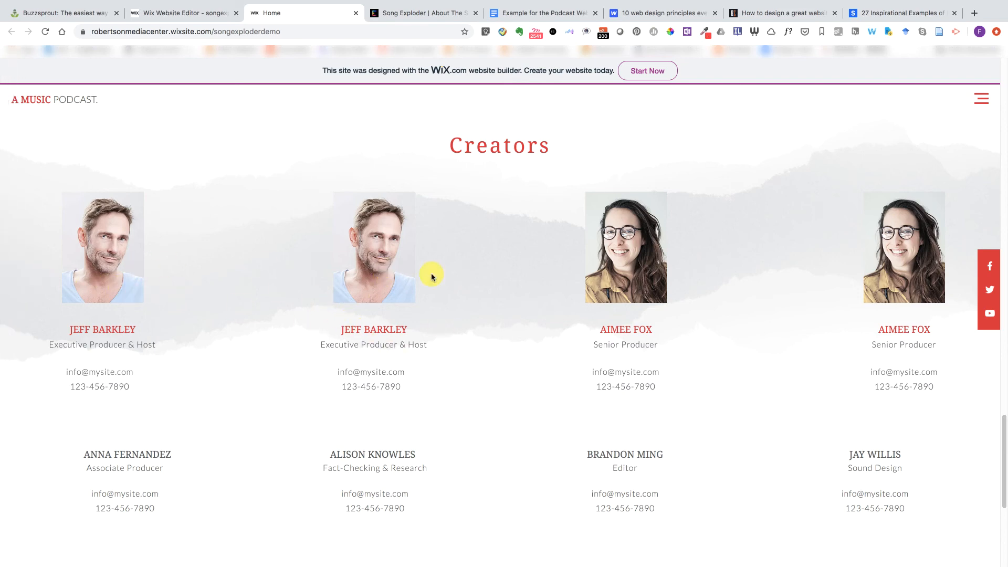
{"action": "scroll", "coordinate": [470, 381], "scroll_direction": "down", "scroll_amount": 3}
{"action": "scroll", "coordinate": [471, 381], "scroll_direction": "down", "scroll_amount": 3}
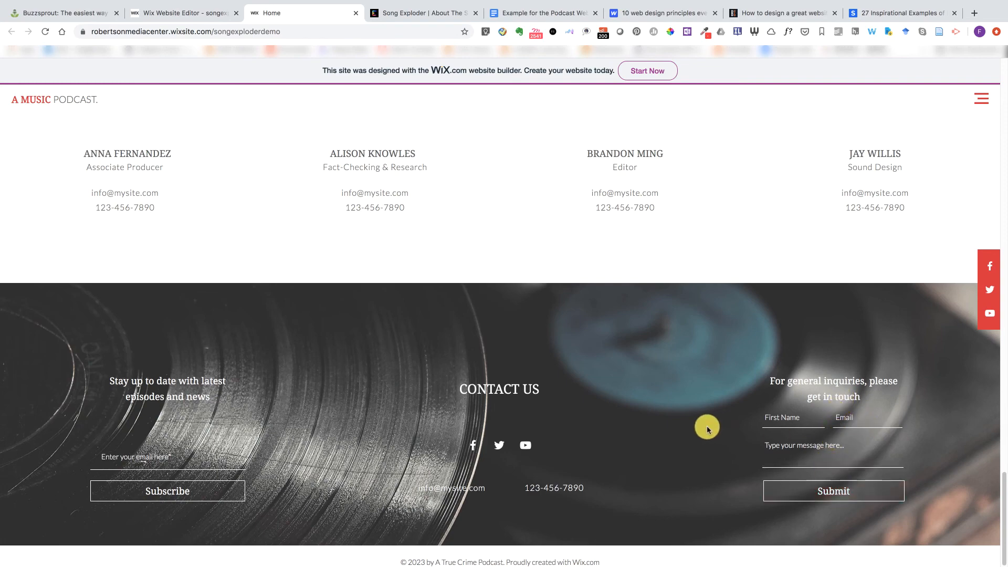
{"action": "scroll", "coordinate": [706, 429], "scroll_direction": "up", "scroll_amount": 20}
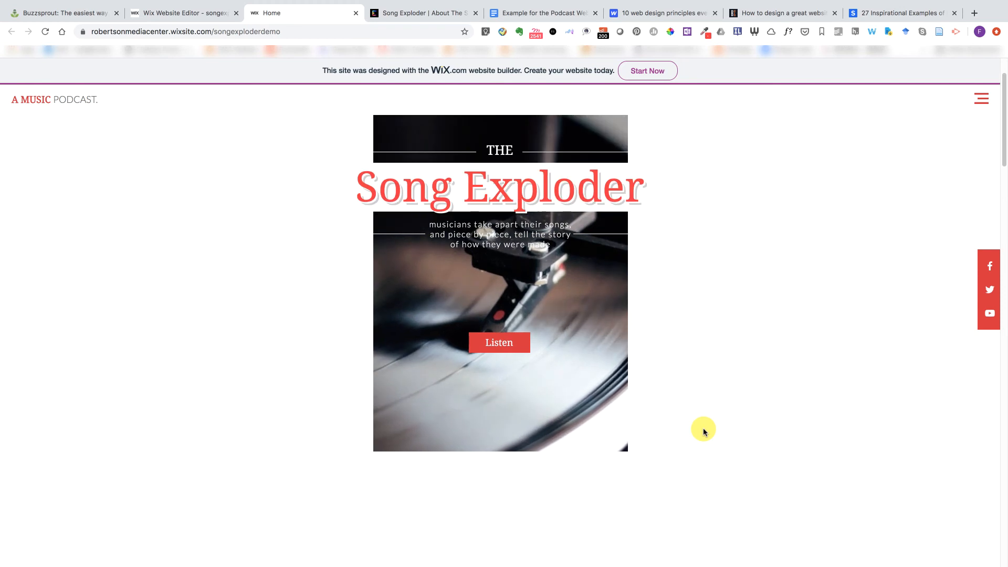
{"action": "scroll", "coordinate": [703, 429], "scroll_direction": "up", "scroll_amount": 2}
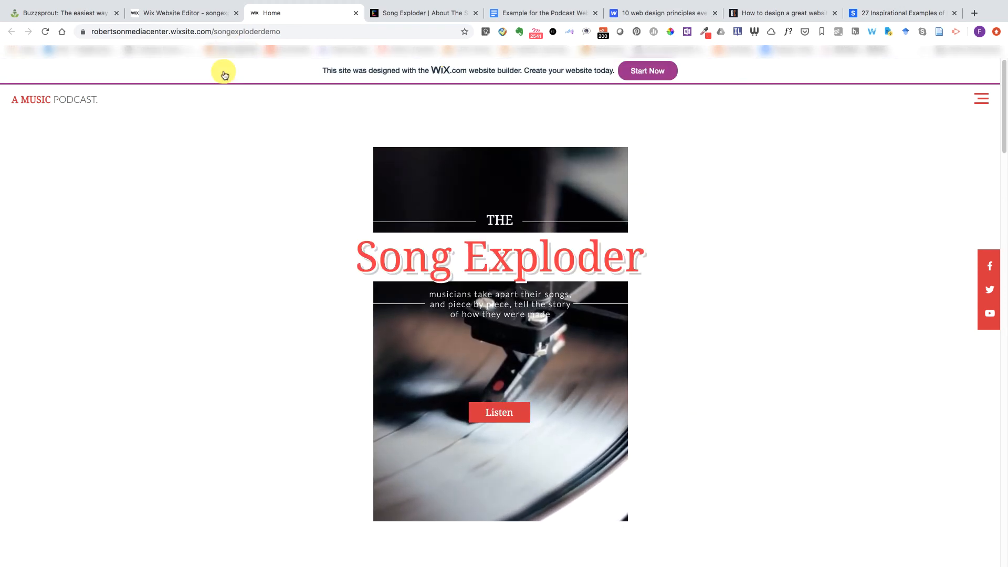
- Compare the Song Exploder site in the Wix editor with its published version, ending in the editor
{"action": "left_click", "coordinate": [178, 16]}
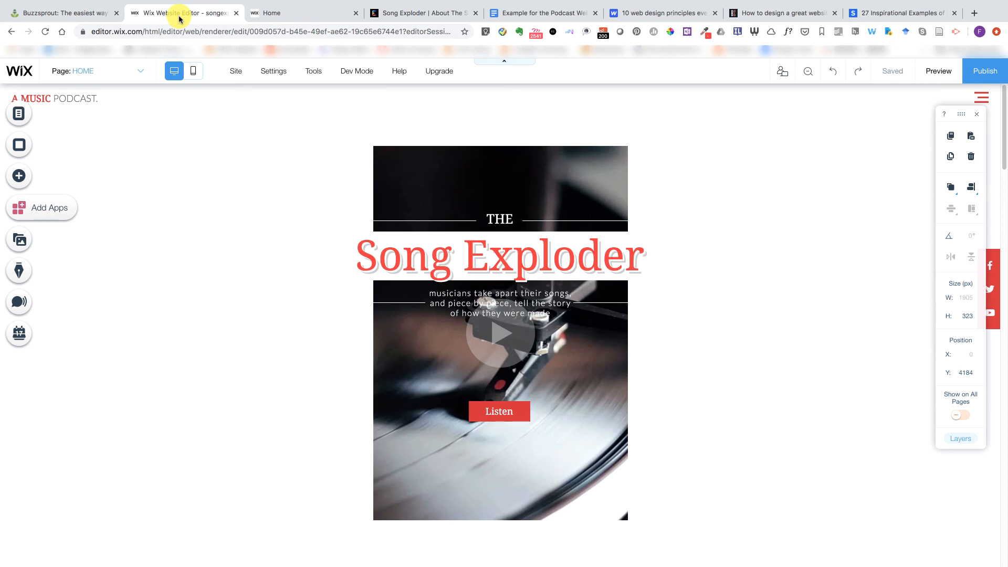
{"action": "left_click", "coordinate": [281, 11]}
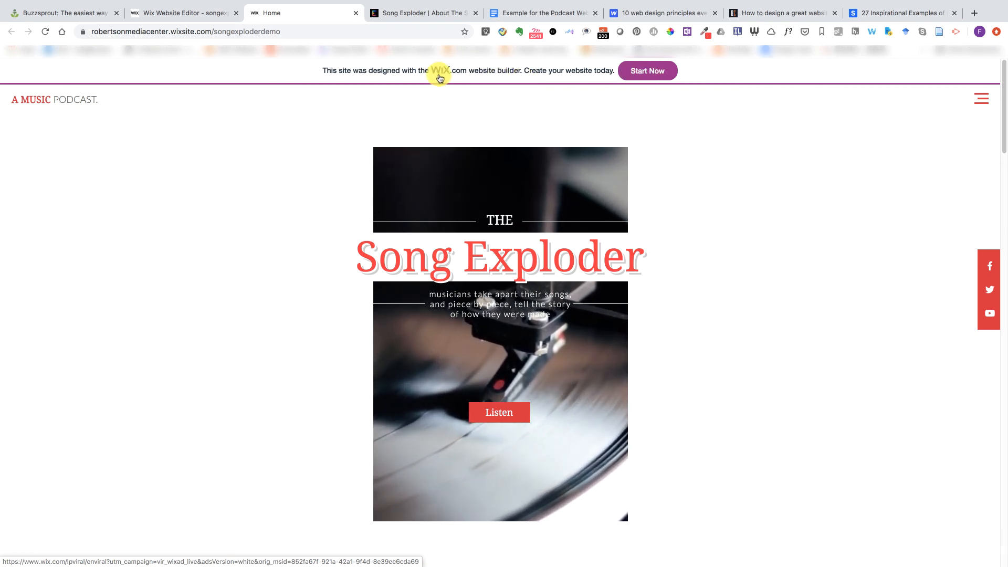
{"action": "left_click", "coordinate": [167, 13]}
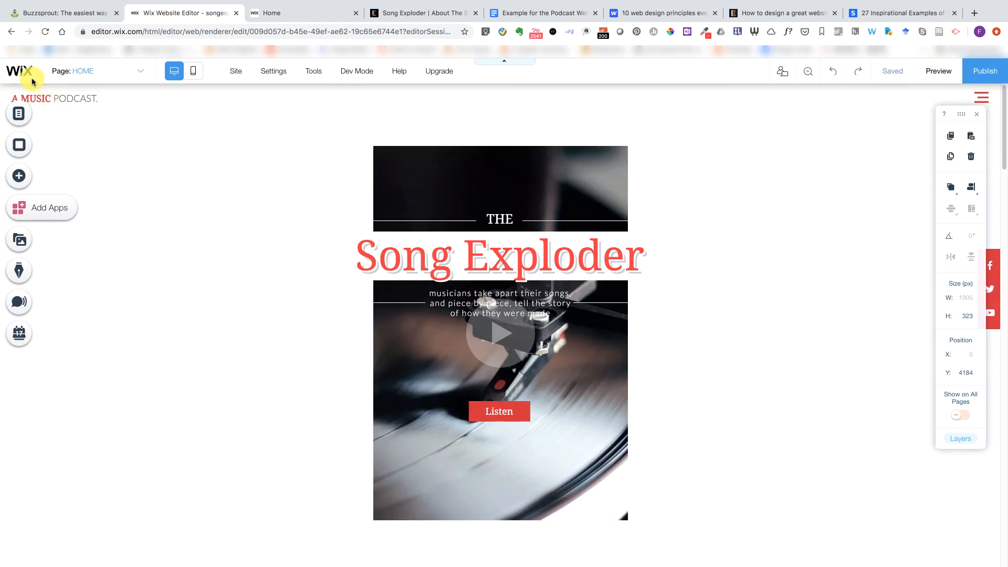
- Publish the Song Exploder site from the editor and close the confirmation
{"action": "scroll", "coordinate": [254, 205], "scroll_direction": "down", "scroll_amount": 4}
{"action": "scroll", "coordinate": [254, 205], "scroll_direction": "up", "scroll_amount": 4}
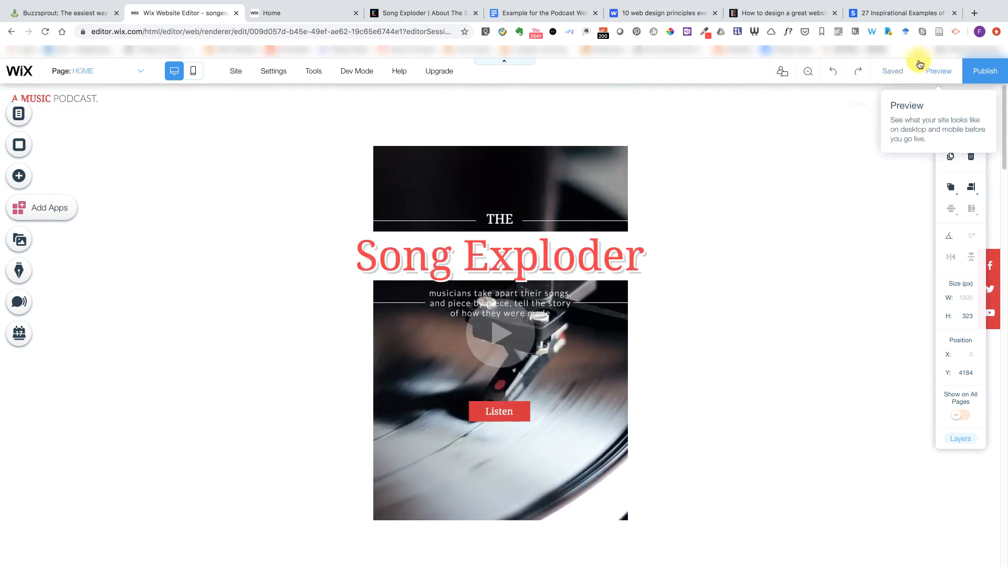
{"action": "left_click", "coordinate": [975, 70]}
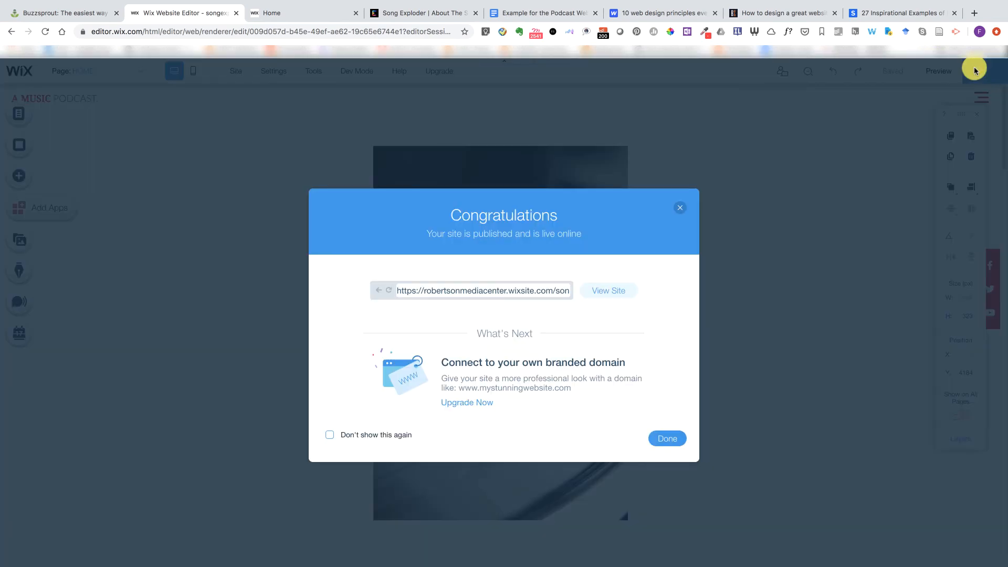
{"action": "left_click", "coordinate": [665, 437]}
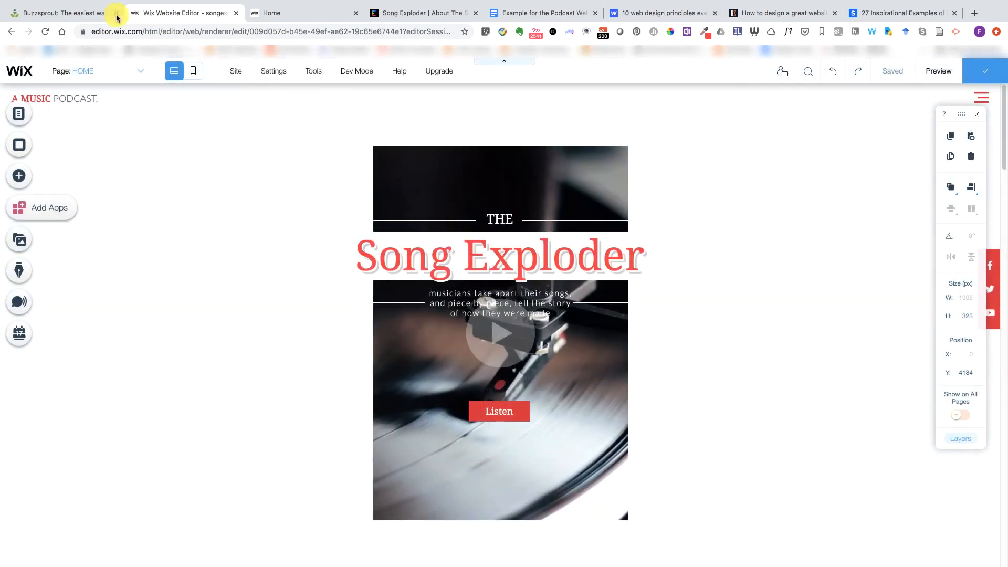
- Go to the My Sites overview and start a new site of the Other kind, built from a template
{"action": "left_click", "coordinate": [145, 167]}
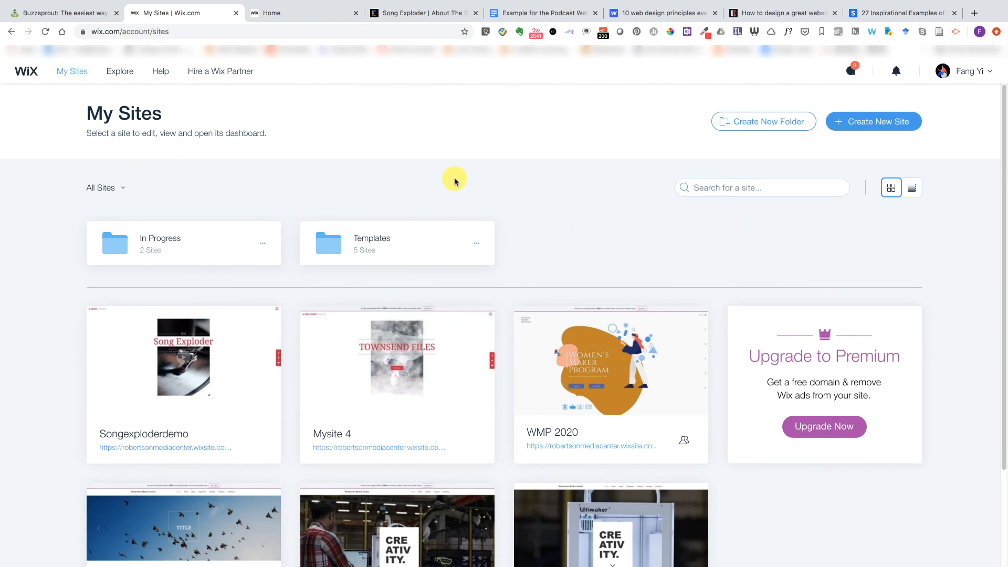
{"action": "mouse_move", "coordinate": [181, 356]}
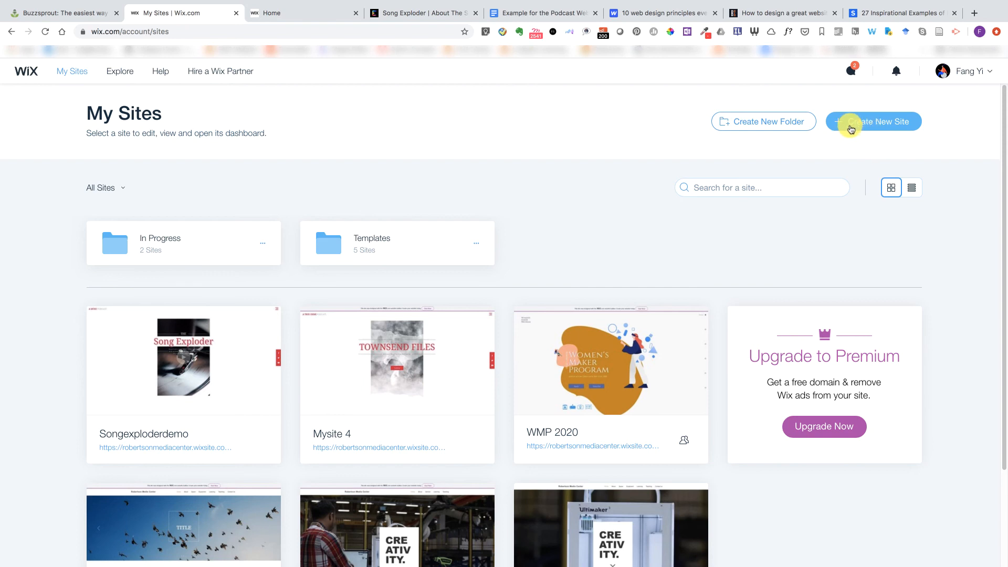
{"action": "left_click", "coordinate": [884, 125]}
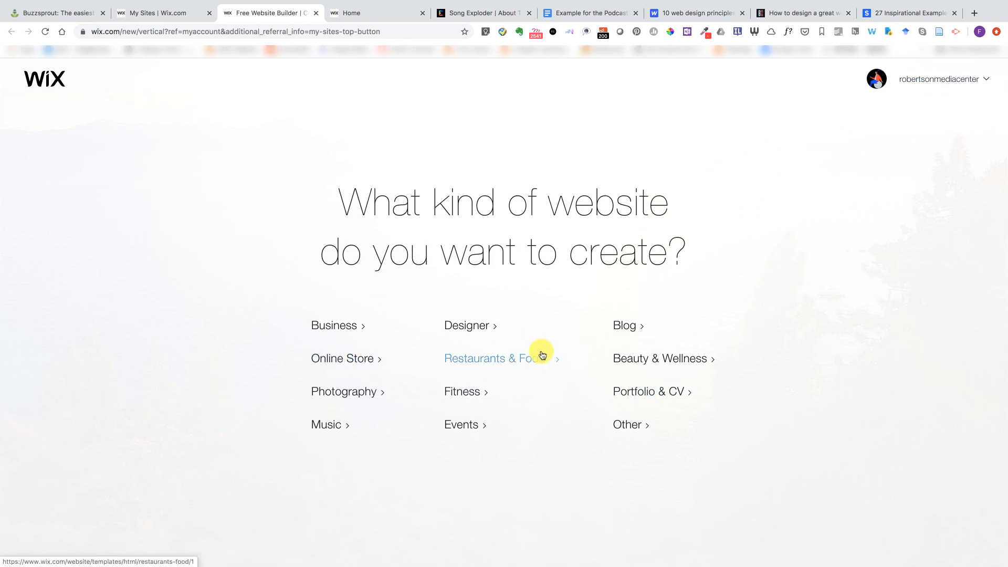
{"action": "left_click", "coordinate": [627, 426]}
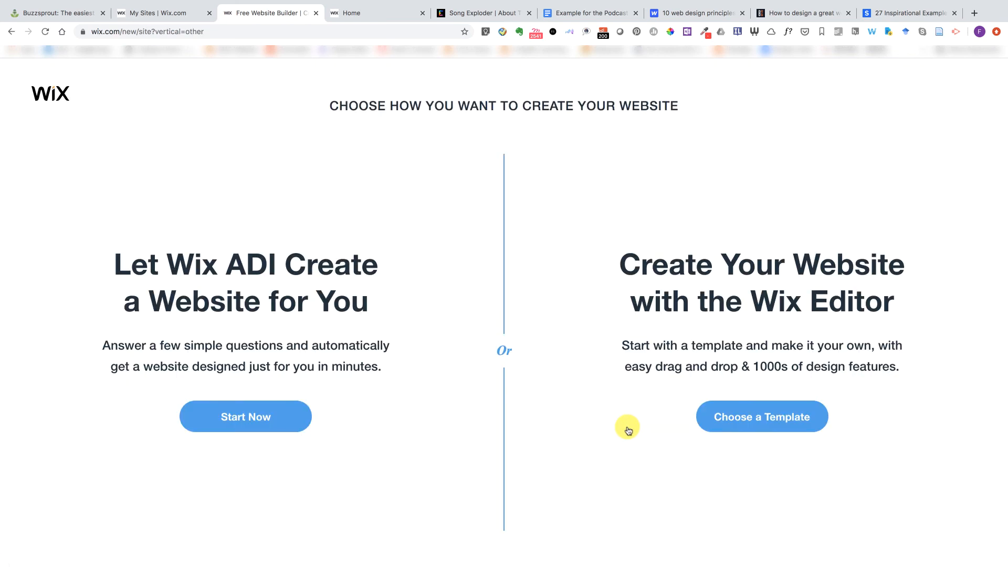
{"action": "left_click", "coordinate": [717, 417]}
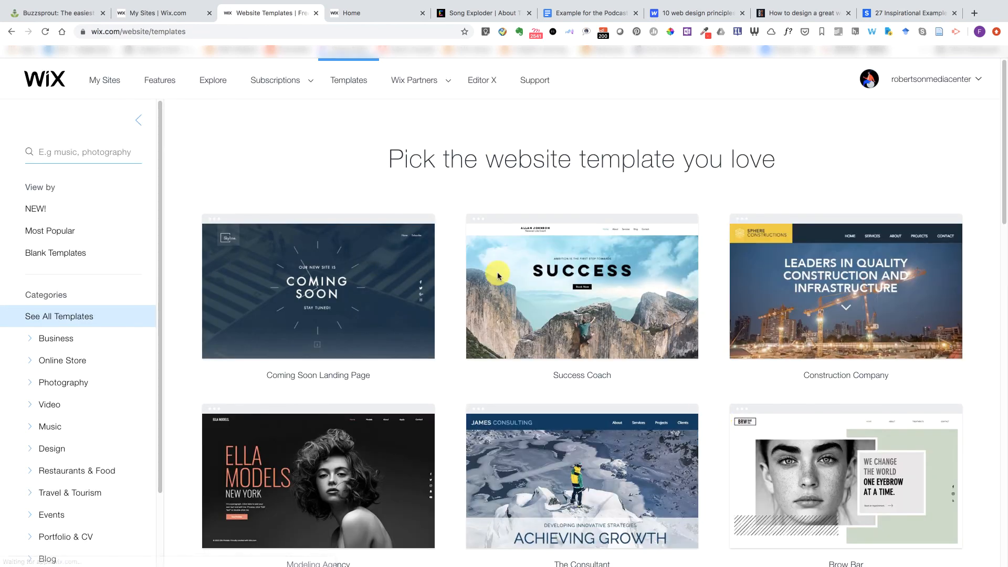
- Search the website templates for "podcast" and browse the results
{"action": "scroll", "coordinate": [106, 342], "scroll_direction": "down", "scroll_amount": 3}
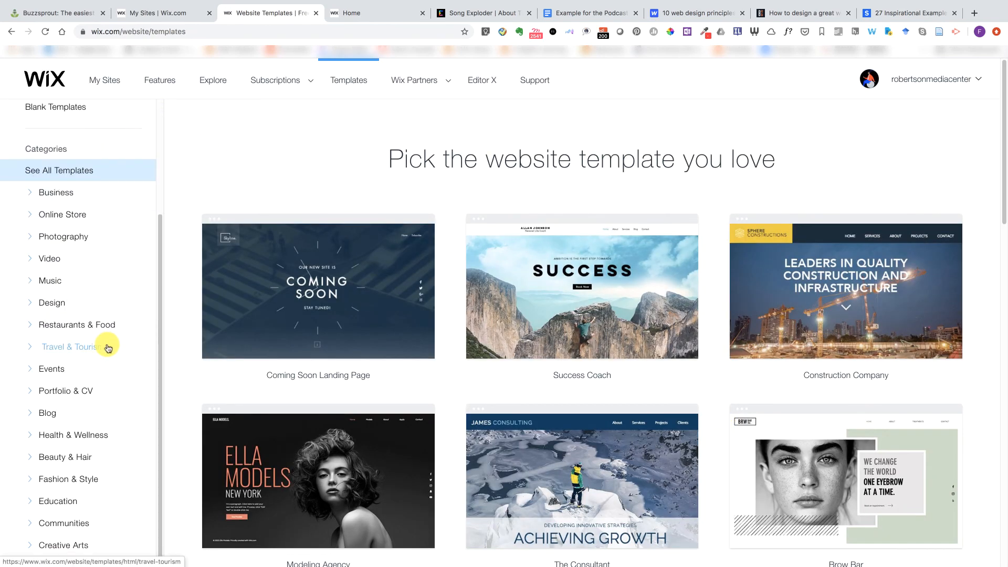
{"action": "scroll", "coordinate": [105, 341], "scroll_direction": "up", "scroll_amount": 3}
{"action": "mouse_move", "coordinate": [364, 293]}
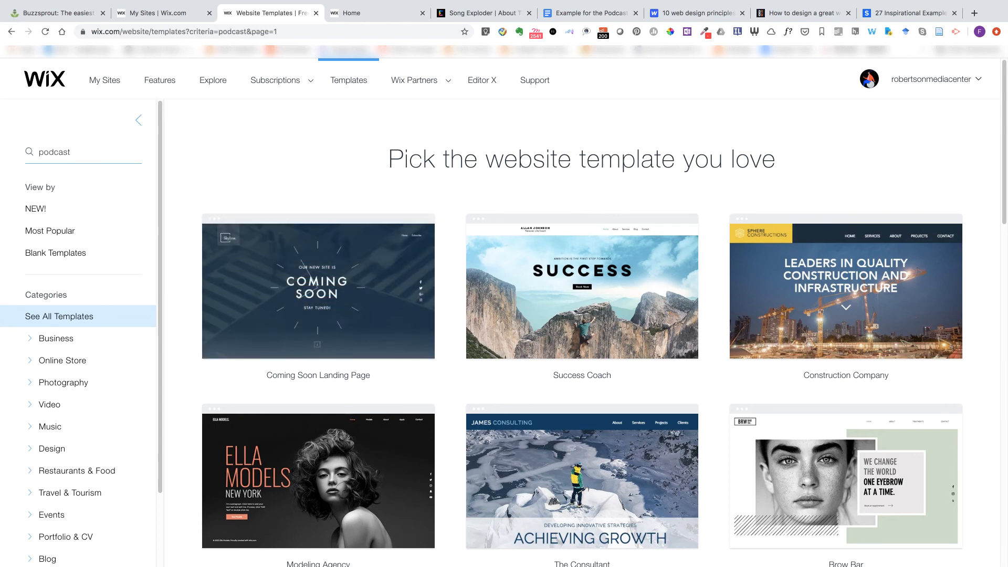
{"action": "key", "text": "Return"}
{"action": "scroll", "coordinate": [647, 299], "scroll_direction": "down", "scroll_amount": 3}
{"action": "mouse_move", "coordinate": [647, 299]}
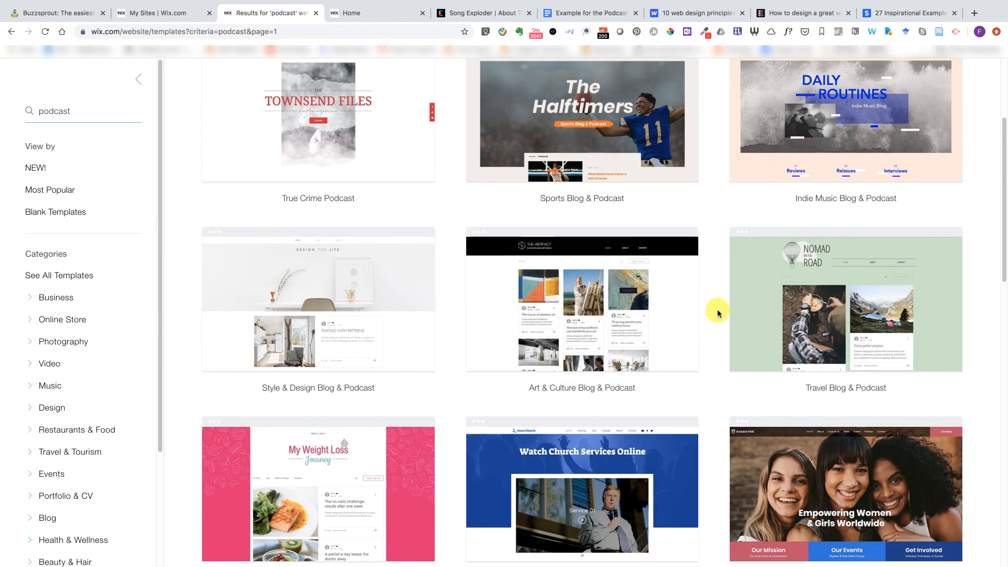
{"action": "scroll", "coordinate": [719, 311], "scroll_direction": "up", "scroll_amount": 3}
{"action": "mouse_move", "coordinate": [367, 263]}
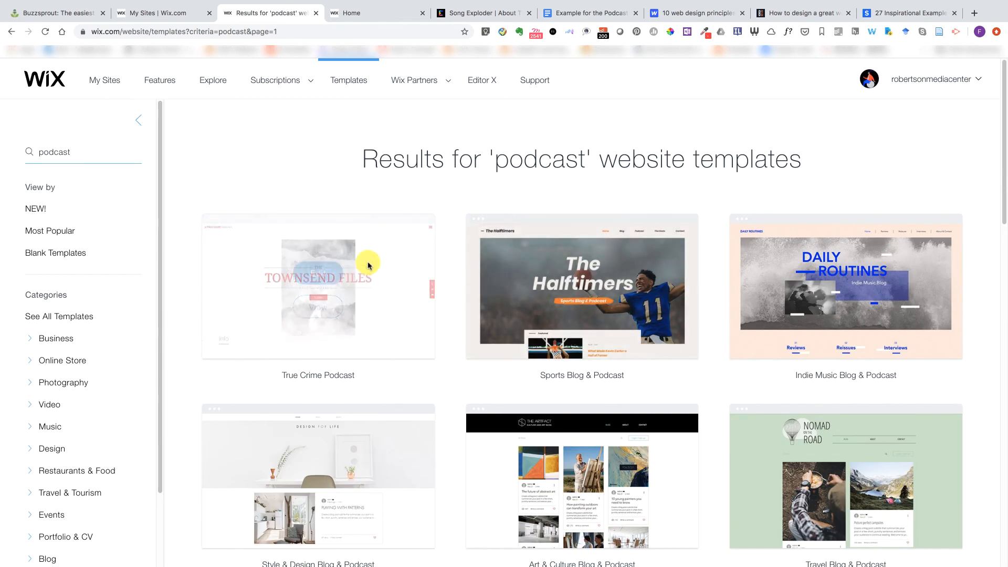
- Preview the True Crime Podcast template, looking through its home page and its site navigation
{"action": "left_click", "coordinate": [322, 310]}
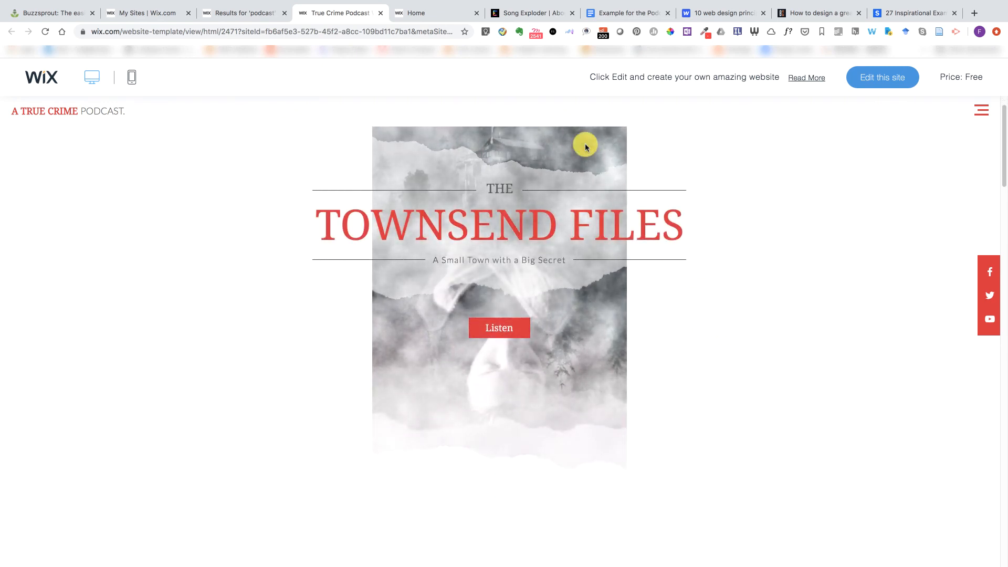
{"action": "scroll", "coordinate": [738, 244], "scroll_direction": "down", "scroll_amount": 5}
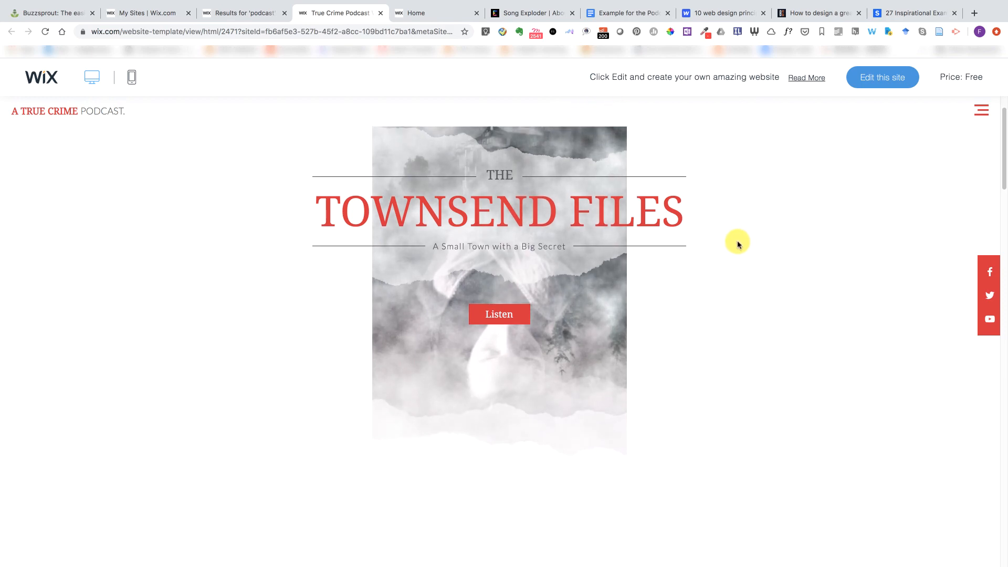
{"action": "scroll", "coordinate": [734, 242], "scroll_direction": "down", "scroll_amount": 8}
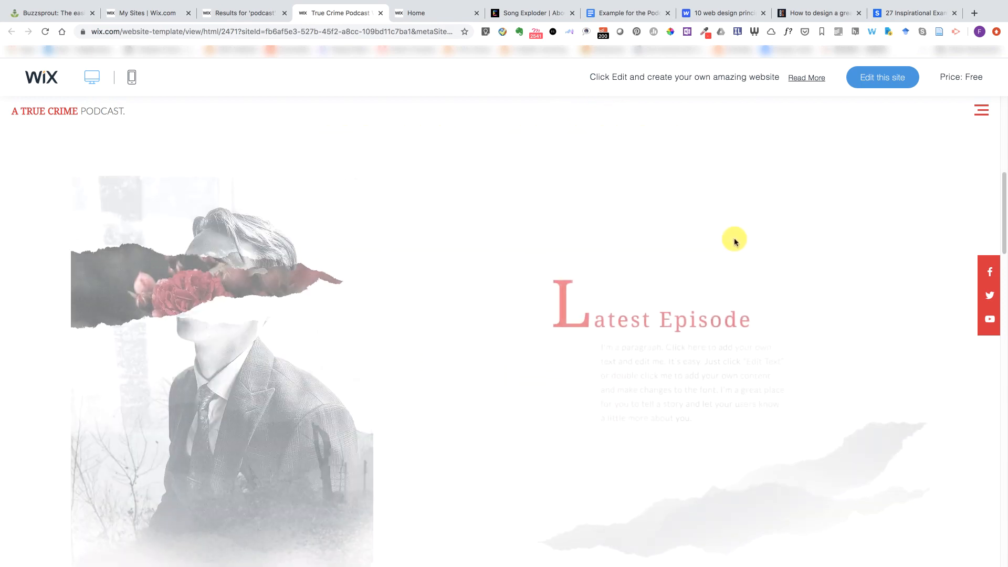
{"action": "scroll", "coordinate": [733, 242], "scroll_direction": "down", "scroll_amount": 10}
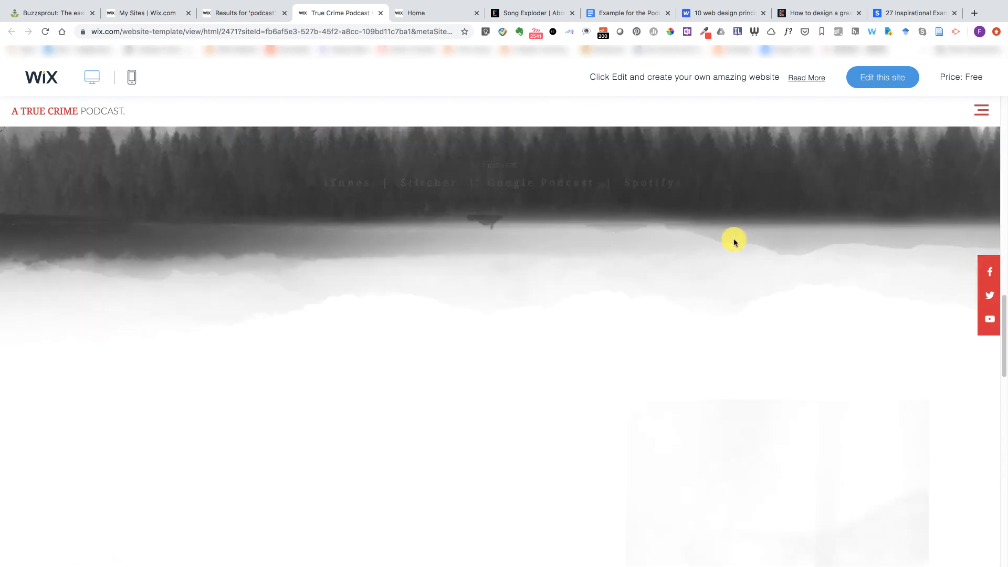
{"action": "scroll", "coordinate": [733, 237], "scroll_direction": "up", "scroll_amount": 20}
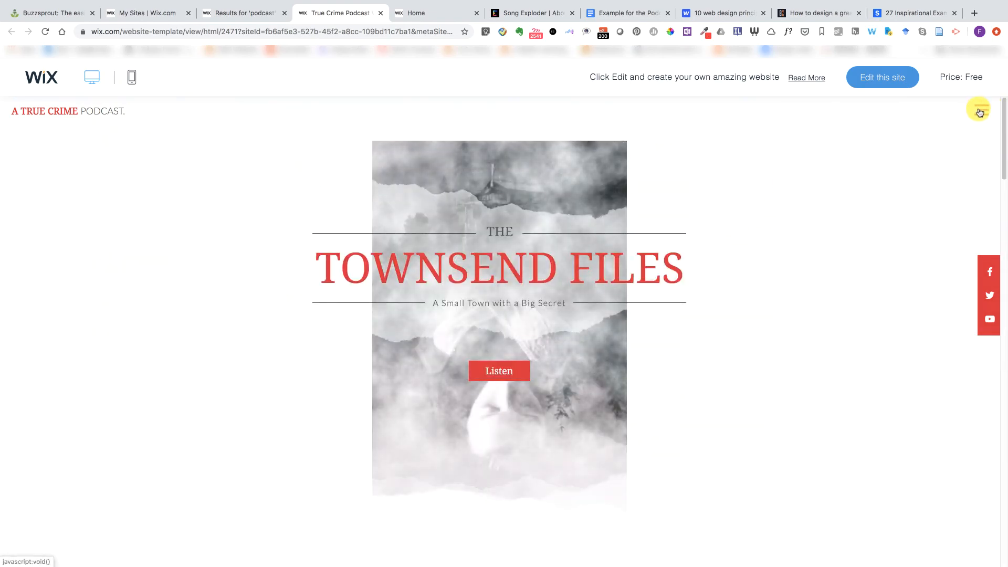
{"action": "left_click", "coordinate": [978, 111]}
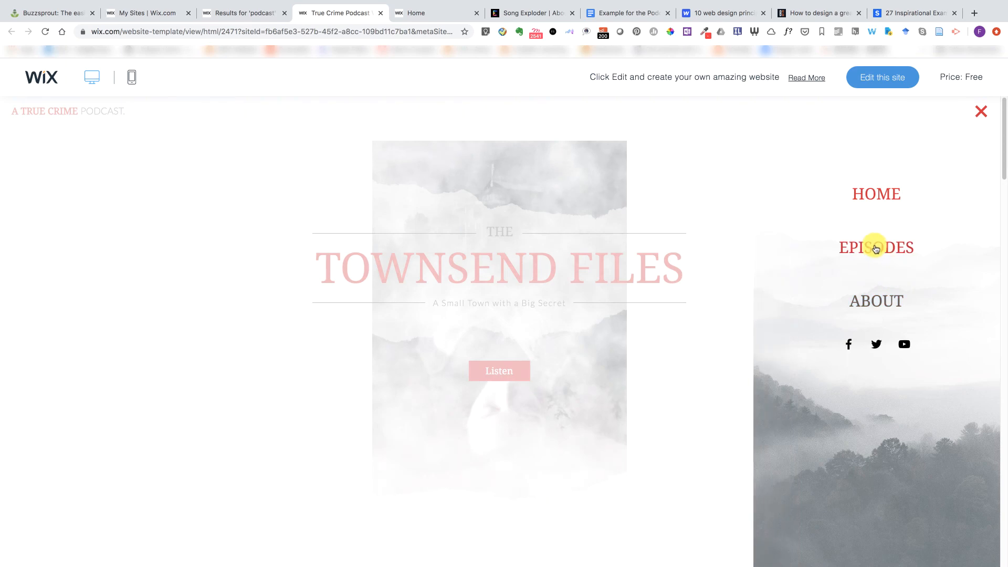
{"action": "left_click", "coordinate": [982, 116]}
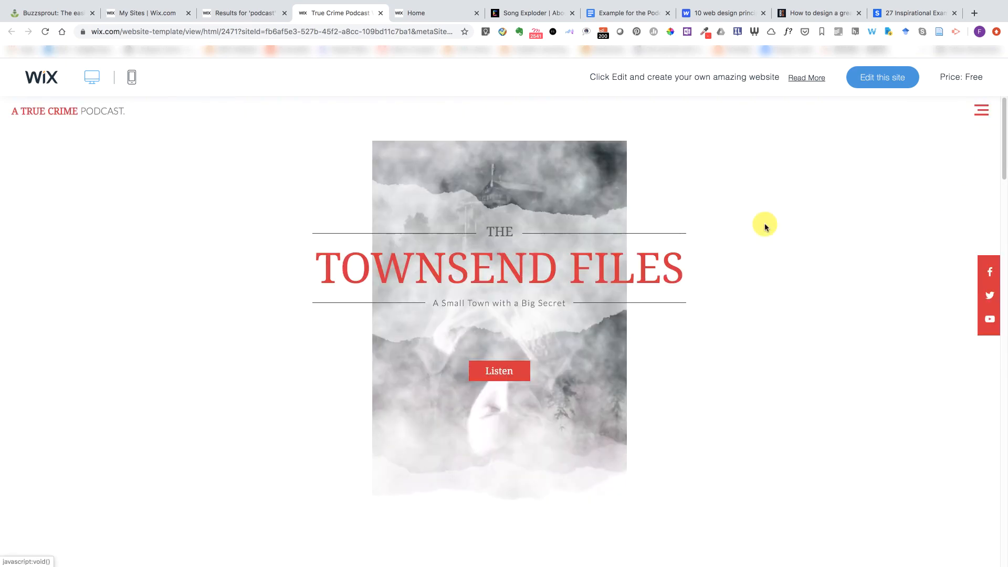
- Open the template's episode list and examine the episode page for "Where Is Miss Lee?"
{"action": "left_click", "coordinate": [493, 369]}
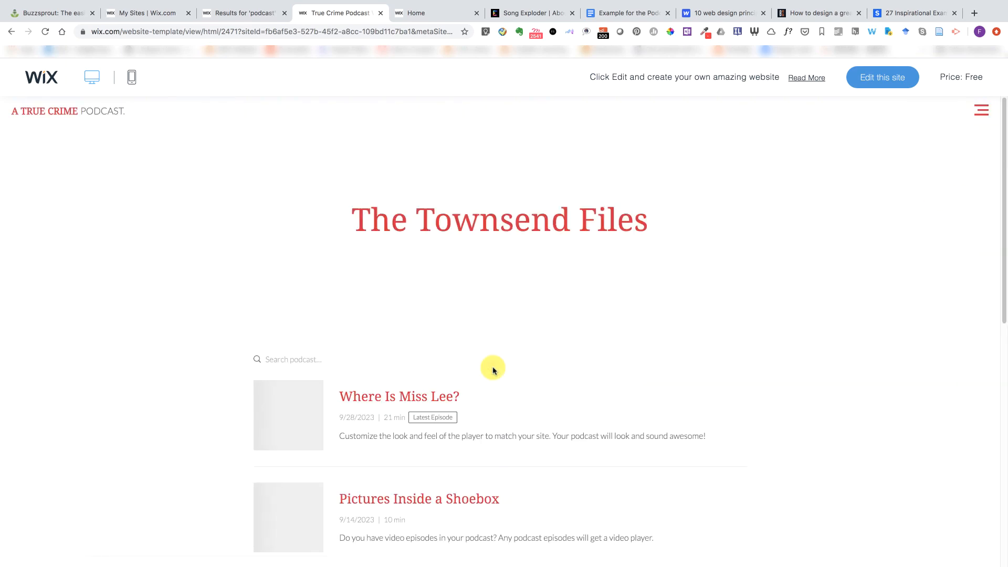
{"action": "scroll", "coordinate": [488, 302], "scroll_direction": "down", "scroll_amount": 1}
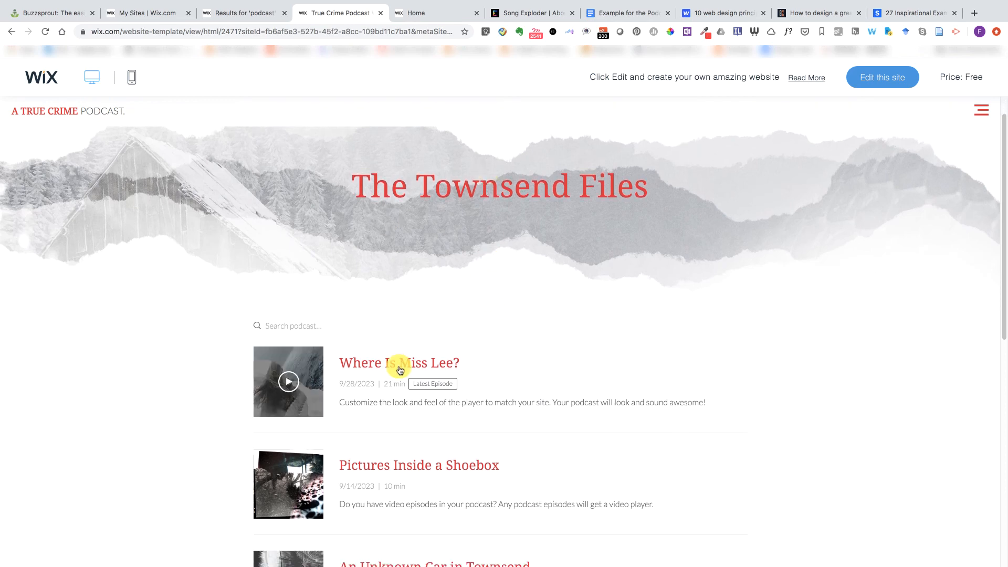
{"action": "scroll", "coordinate": [401, 362], "scroll_direction": "down", "scroll_amount": 3}
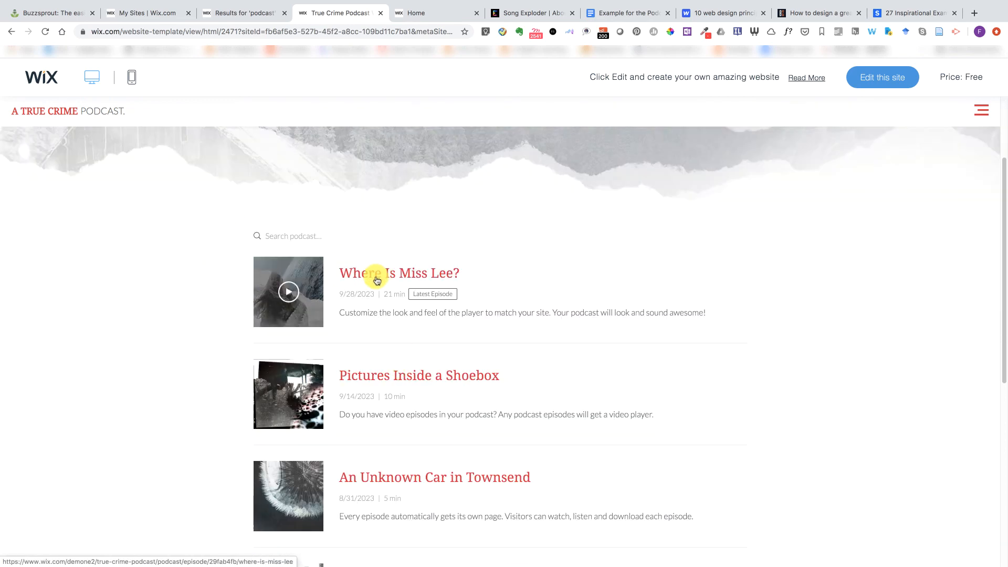
{"action": "left_click", "coordinate": [288, 236]}
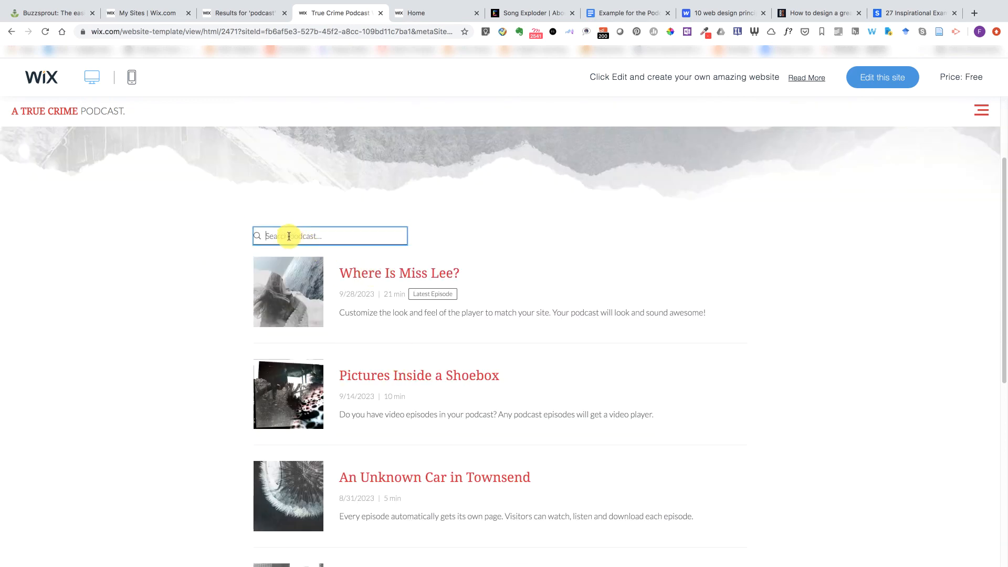
{"action": "left_click", "coordinate": [372, 278]}
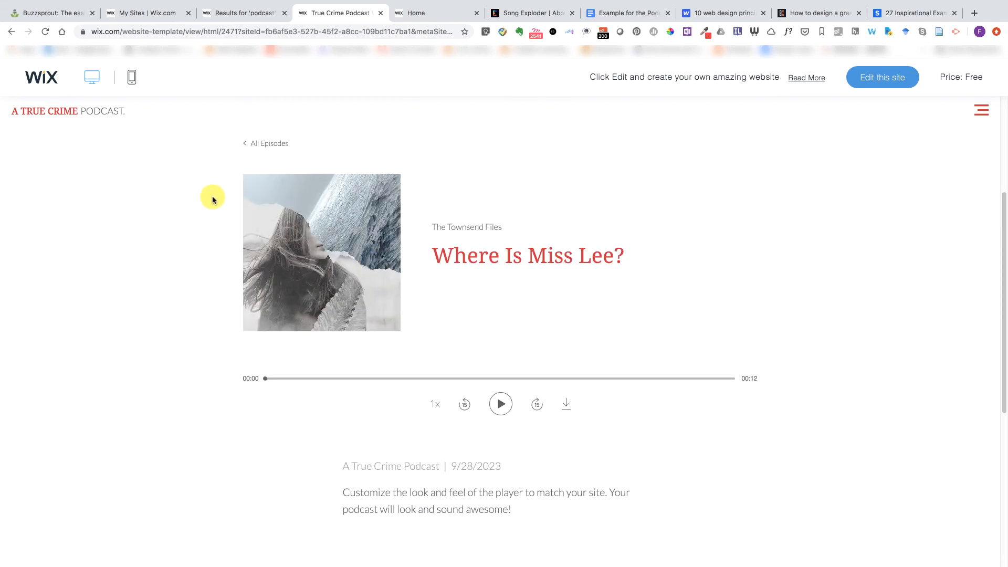
{"action": "scroll", "coordinate": [563, 342], "scroll_direction": "down", "scroll_amount": 5}
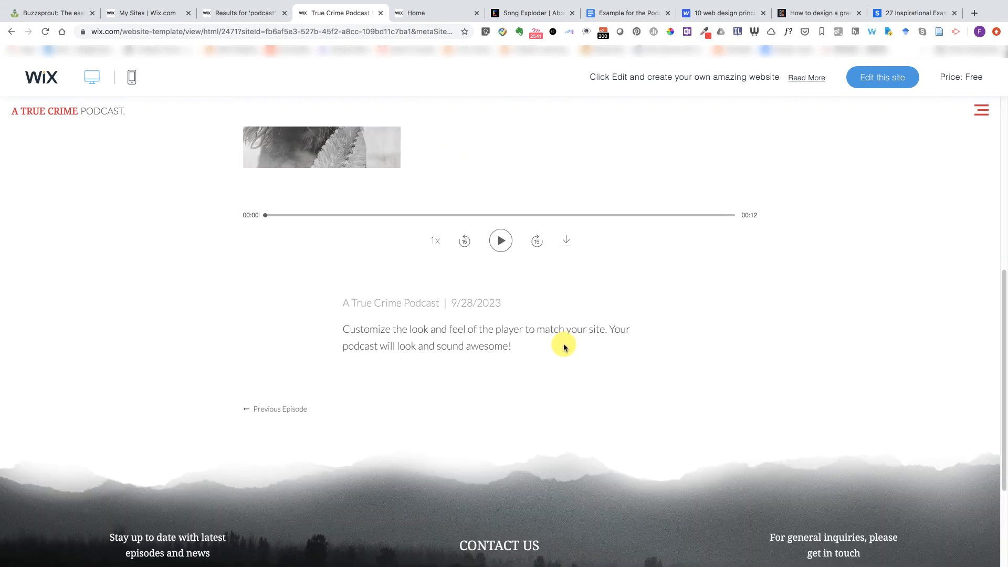
{"action": "scroll", "coordinate": [564, 346], "scroll_direction": "up", "scroll_amount": 4}
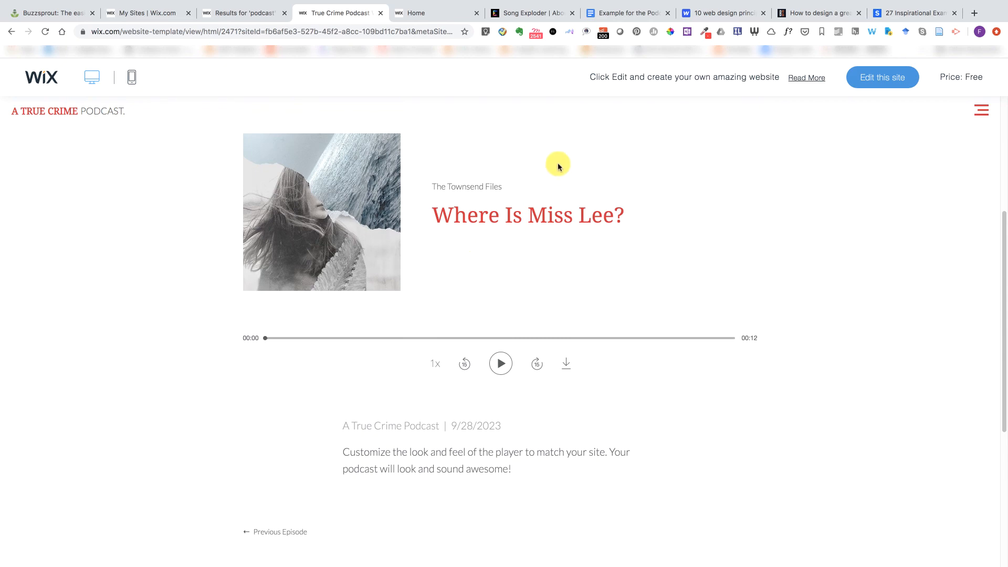
{"action": "scroll", "coordinate": [522, 231], "scroll_direction": "up", "scroll_amount": 6}
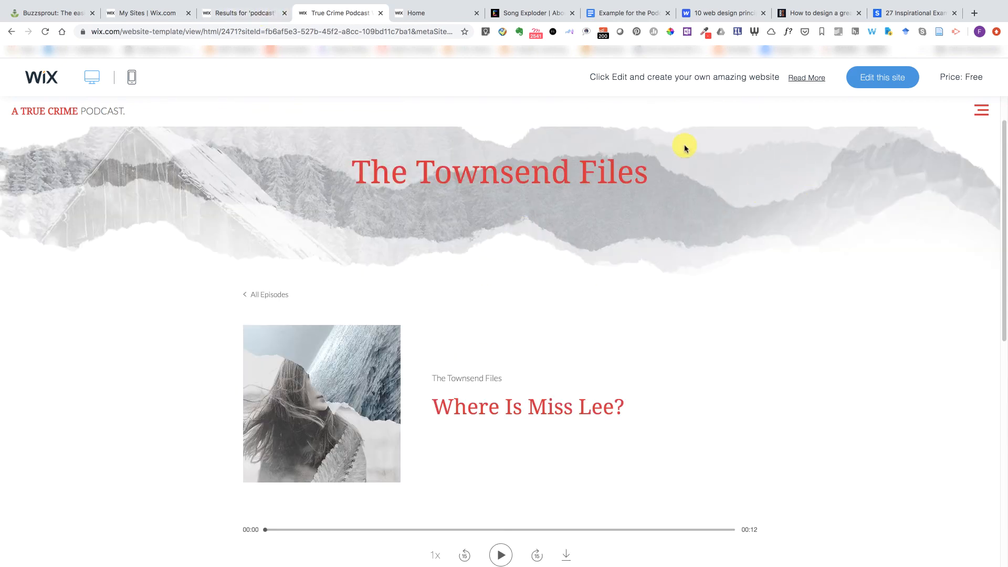
- Start editing a new site from the True Crime Podcast template and dismiss the getting-started introduction
{"action": "left_click", "coordinate": [878, 83]}
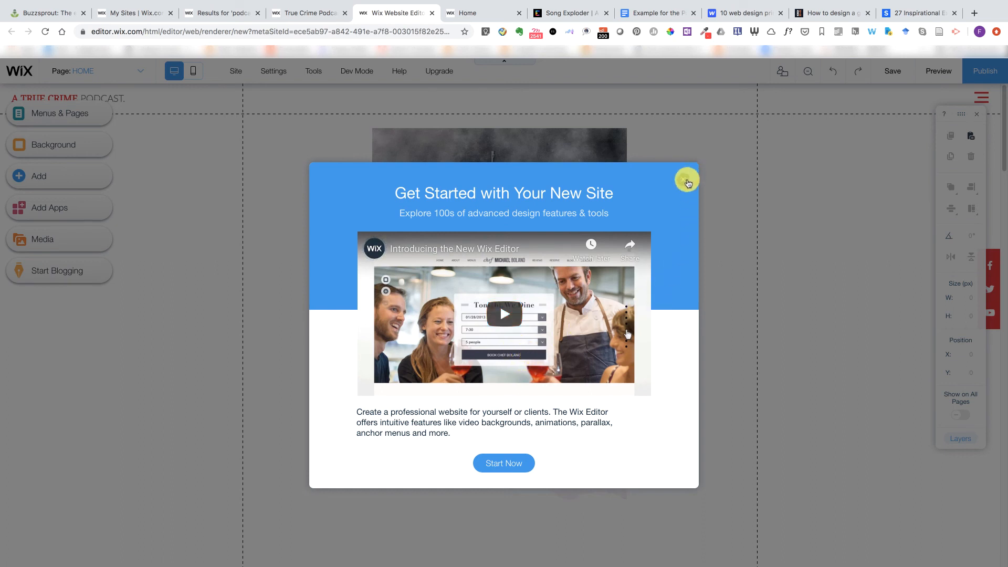
{"action": "left_click", "coordinate": [688, 182]}
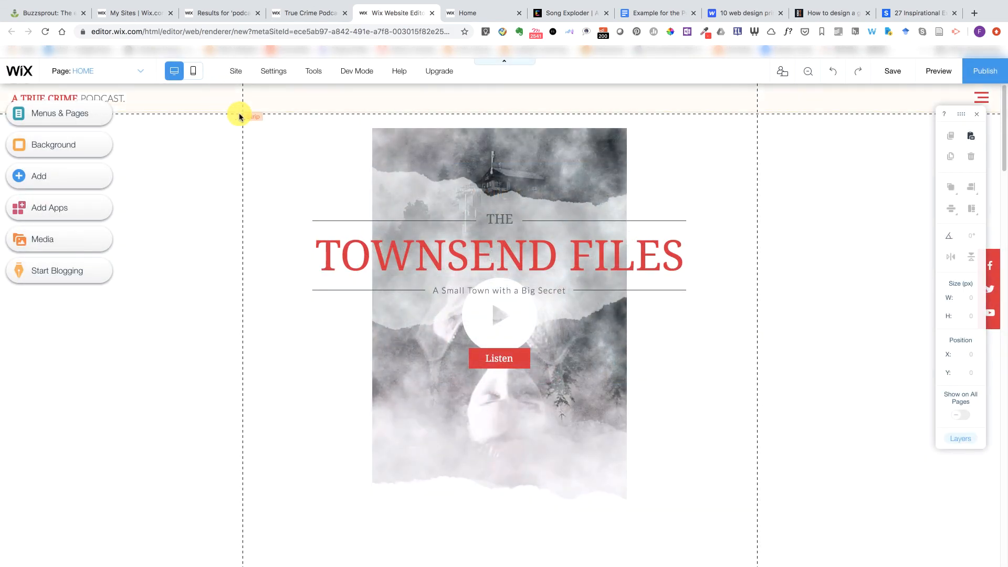
- Examine the home page's sections in the editor, from the title strip through latest episode, about and creators to the contact footer
{"action": "scroll", "coordinate": [746, 251], "scroll_direction": "down", "scroll_amount": 8}
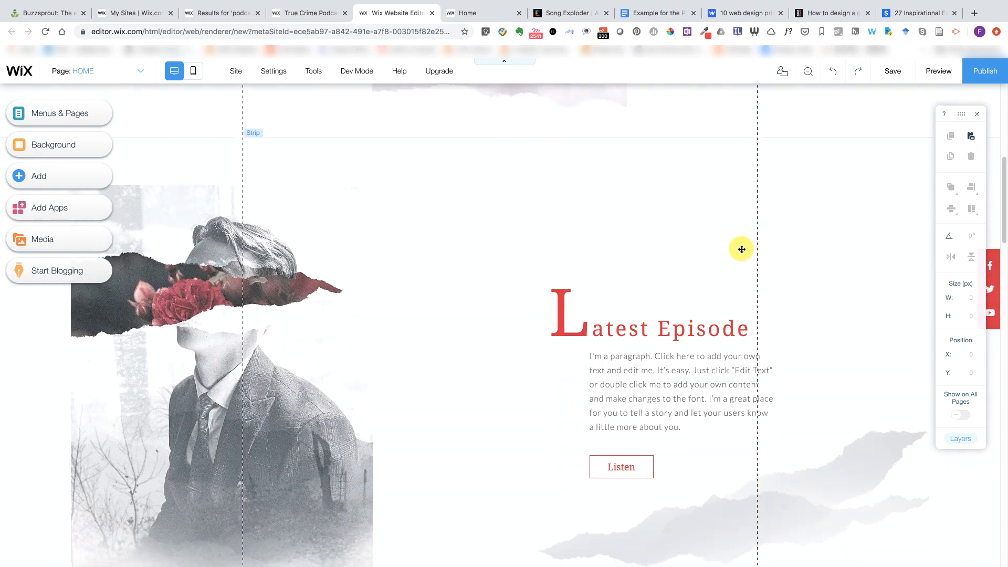
{"action": "scroll", "coordinate": [740, 247], "scroll_direction": "up", "scroll_amount": 8}
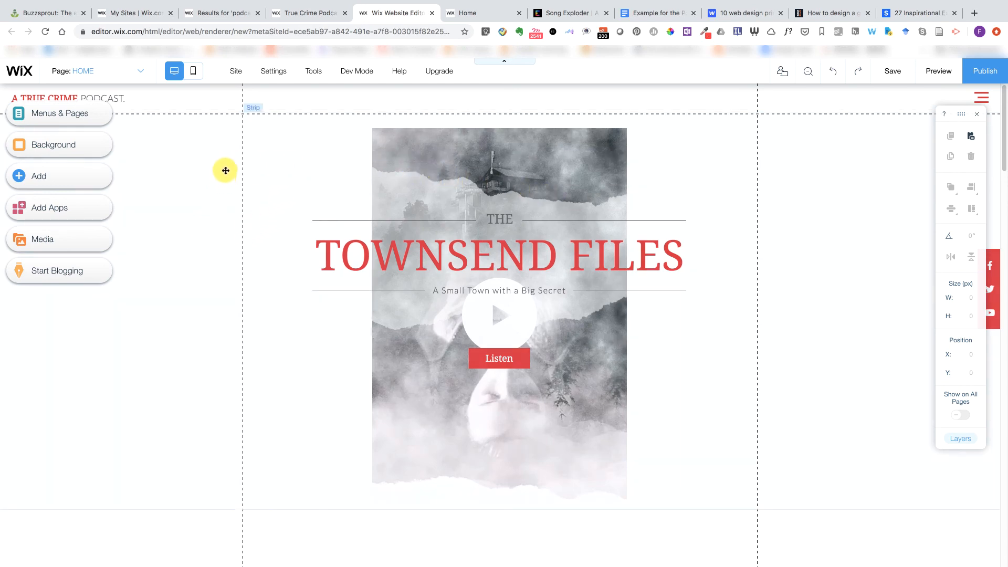
{"action": "scroll", "coordinate": [231, 157], "scroll_direction": "down", "scroll_amount": 3}
{"action": "scroll", "coordinate": [232, 157], "scroll_direction": "up", "scroll_amount": 3}
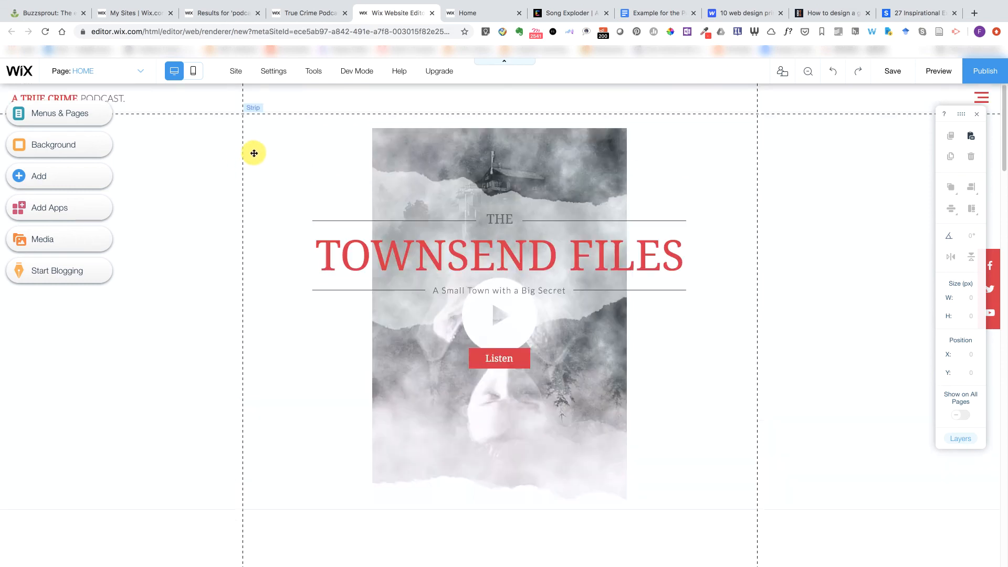
{"action": "scroll", "coordinate": [195, 278], "scroll_direction": "down", "scroll_amount": 2}
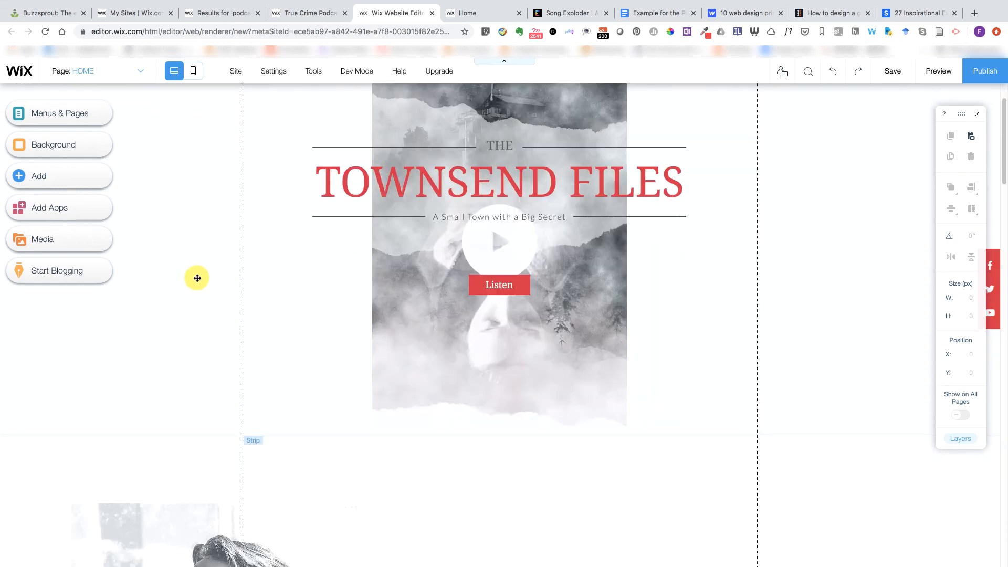
{"action": "scroll", "coordinate": [210, 271], "scroll_direction": "up", "scroll_amount": 2}
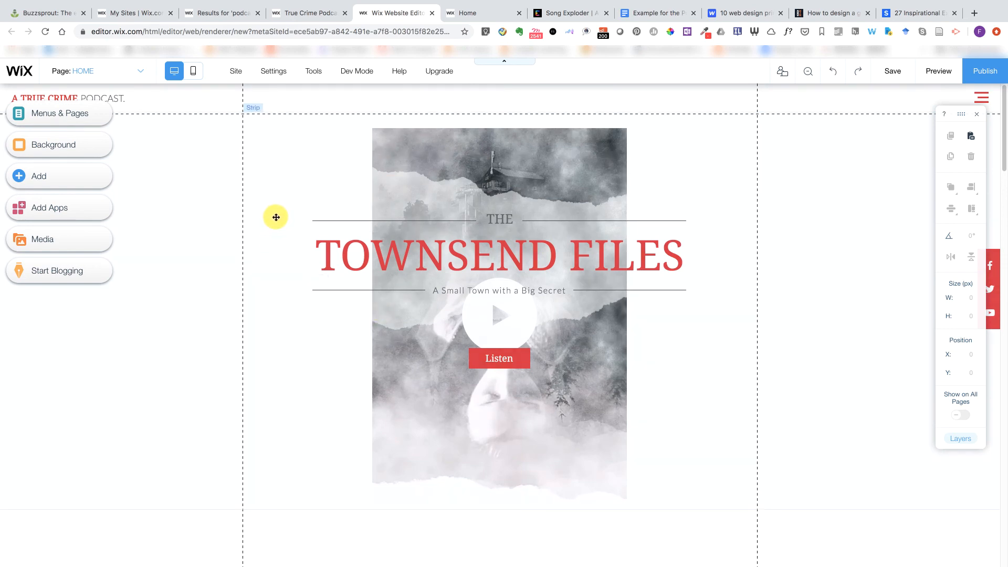
{"action": "scroll", "coordinate": [275, 217], "scroll_direction": "down", "scroll_amount": 1}
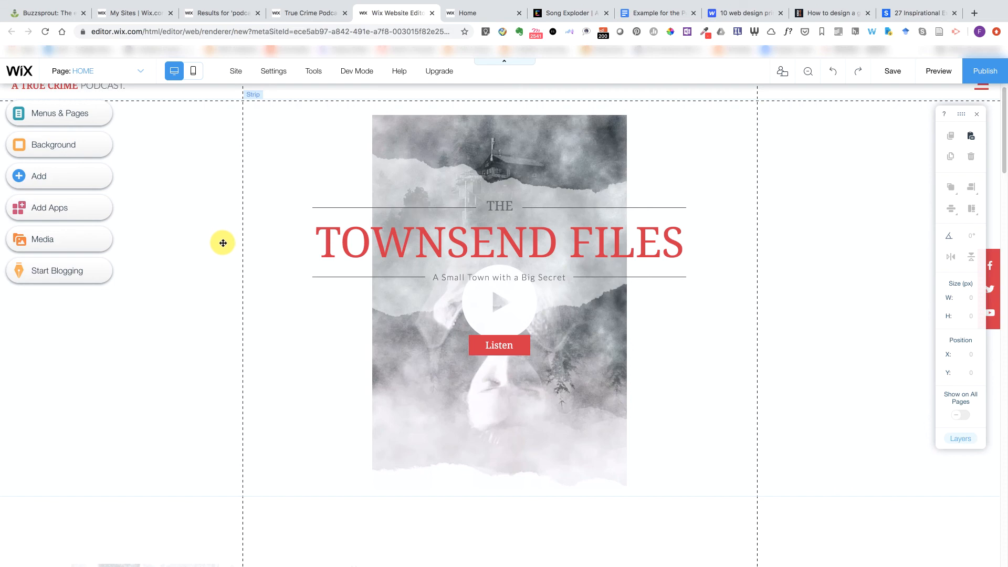
{"action": "scroll", "coordinate": [313, 322], "scroll_direction": "down", "scroll_amount": 8}
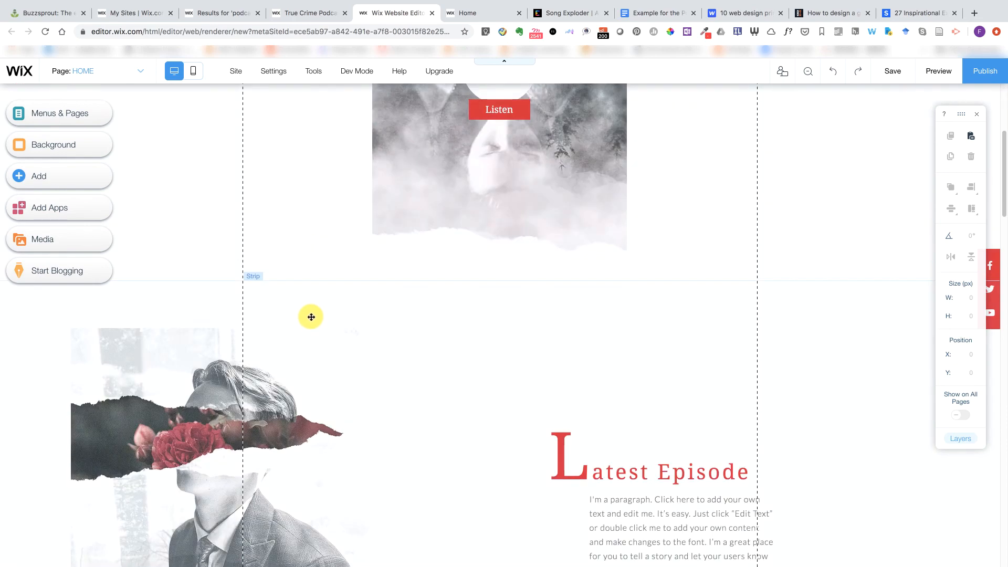
{"action": "scroll", "coordinate": [378, 320], "scroll_direction": "down", "scroll_amount": 1}
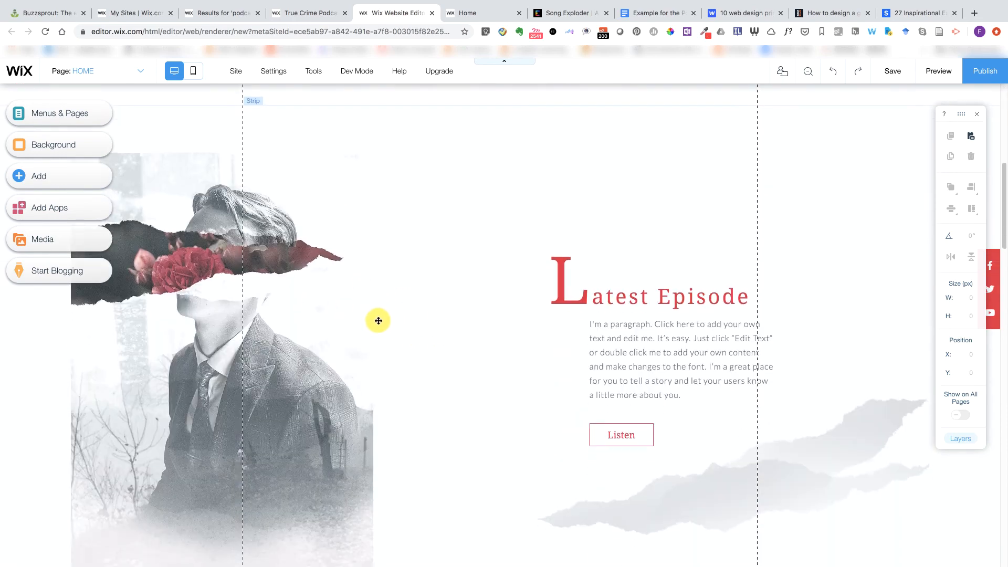
{"action": "scroll", "coordinate": [434, 386], "scroll_direction": "down", "scroll_amount": 10}
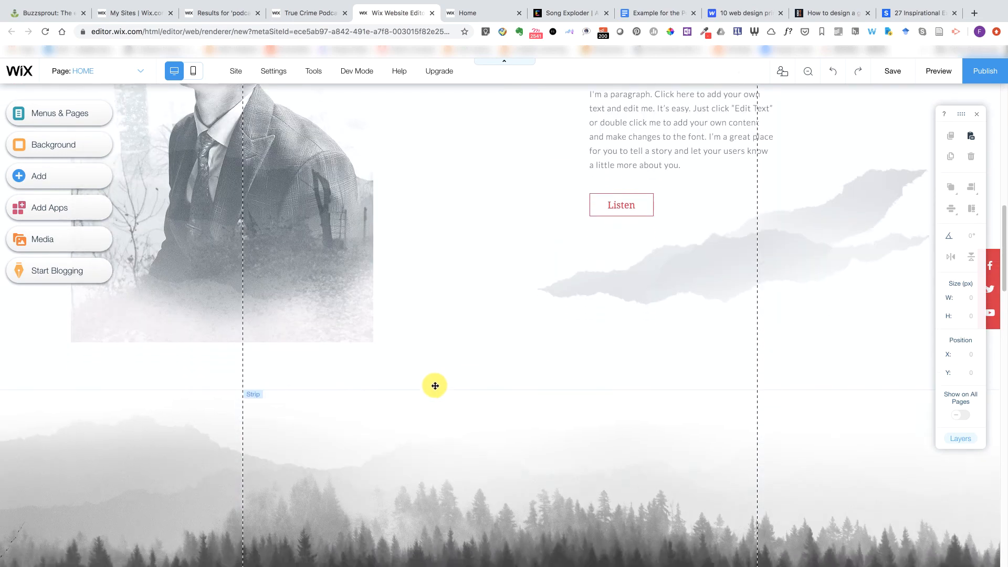
{"action": "scroll", "coordinate": [441, 379], "scroll_direction": "up", "scroll_amount": 1}
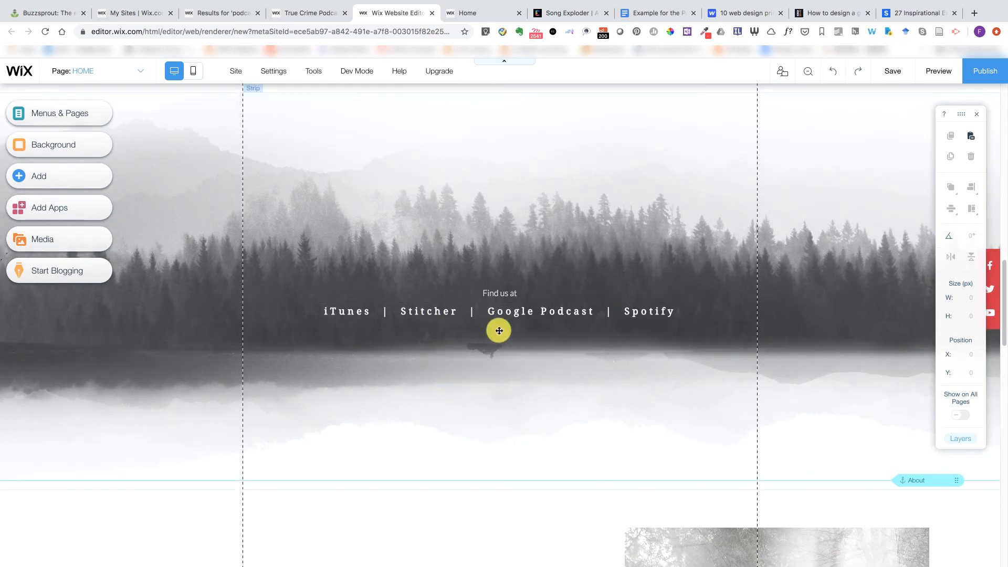
{"action": "scroll", "coordinate": [466, 351], "scroll_direction": "down", "scroll_amount": 10}
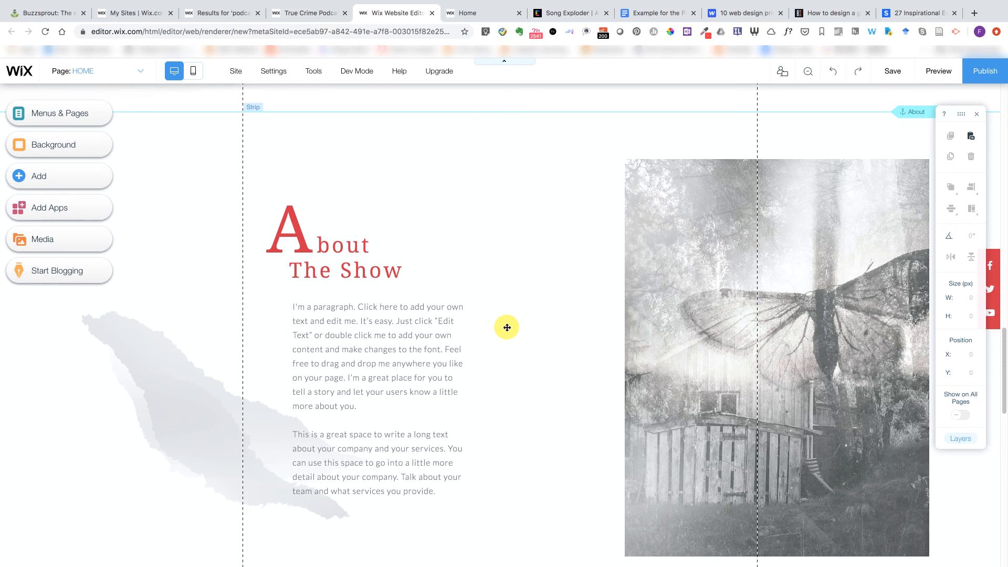
{"action": "scroll", "coordinate": [507, 327], "scroll_direction": "down", "scroll_amount": 7}
{"action": "scroll", "coordinate": [478, 337], "scroll_direction": "down", "scroll_amount": 3}
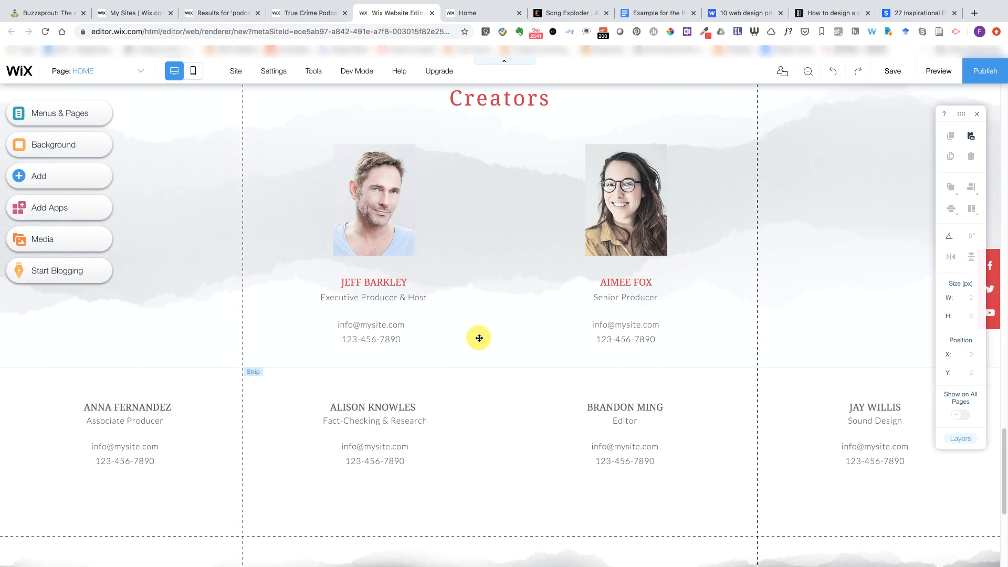
{"action": "scroll", "coordinate": [479, 338], "scroll_direction": "down", "scroll_amount": 7}
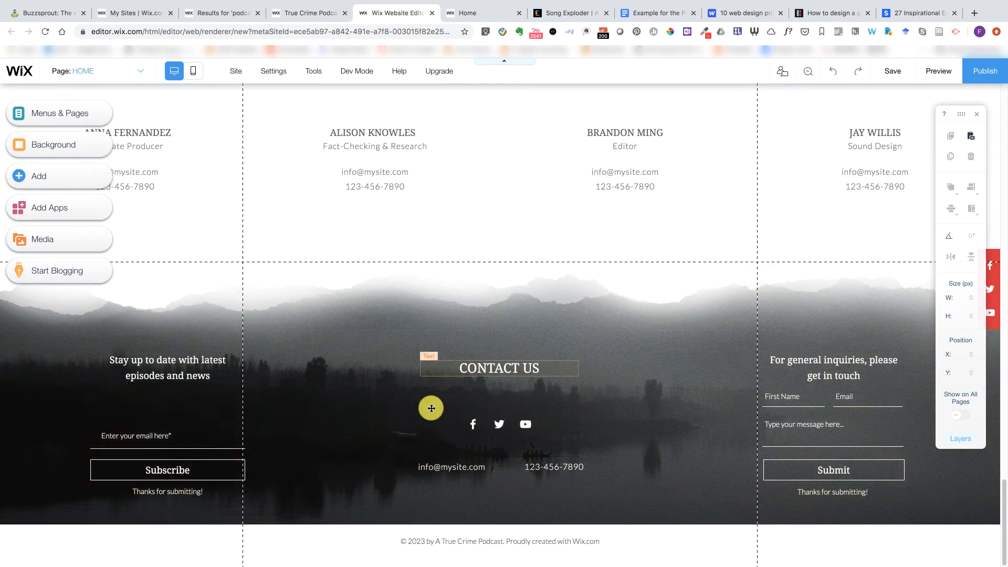
- Replace the main title text in the home page's opening strip with "Song Exploder"
{"action": "scroll", "coordinate": [493, 389], "scroll_direction": "up", "scroll_amount": 20}
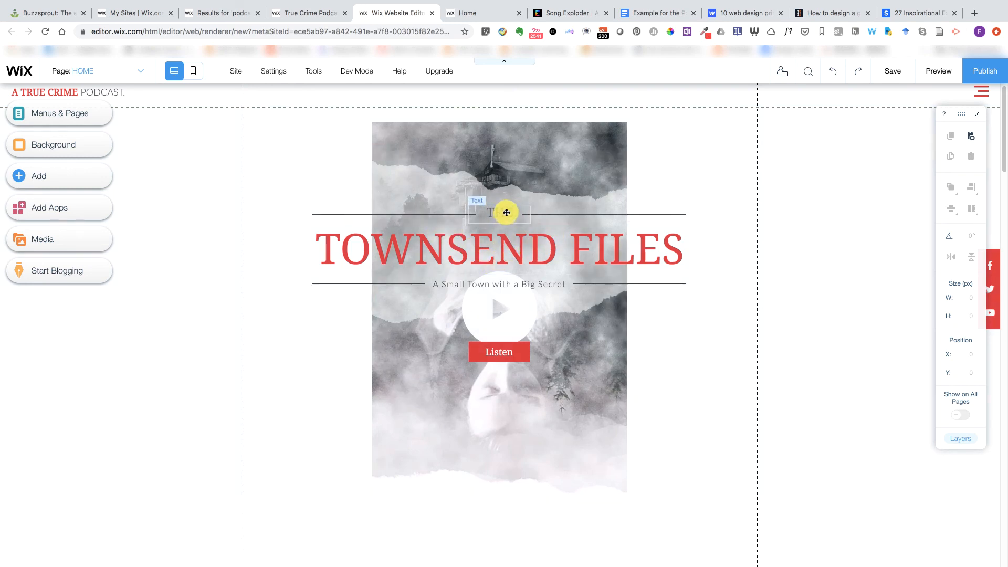
{"action": "double_click", "coordinate": [581, 254]}
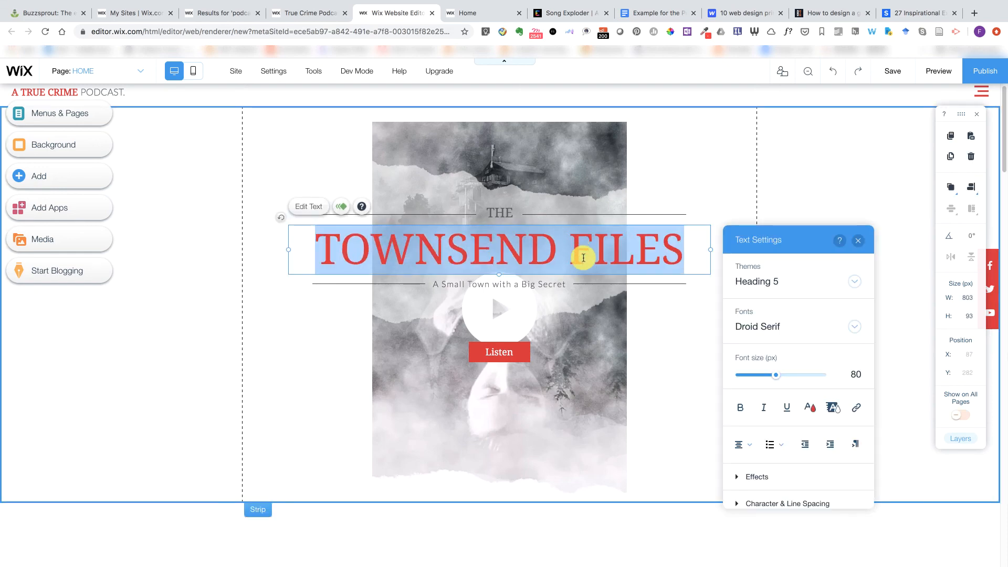
{"action": "type", "text": "Song"}
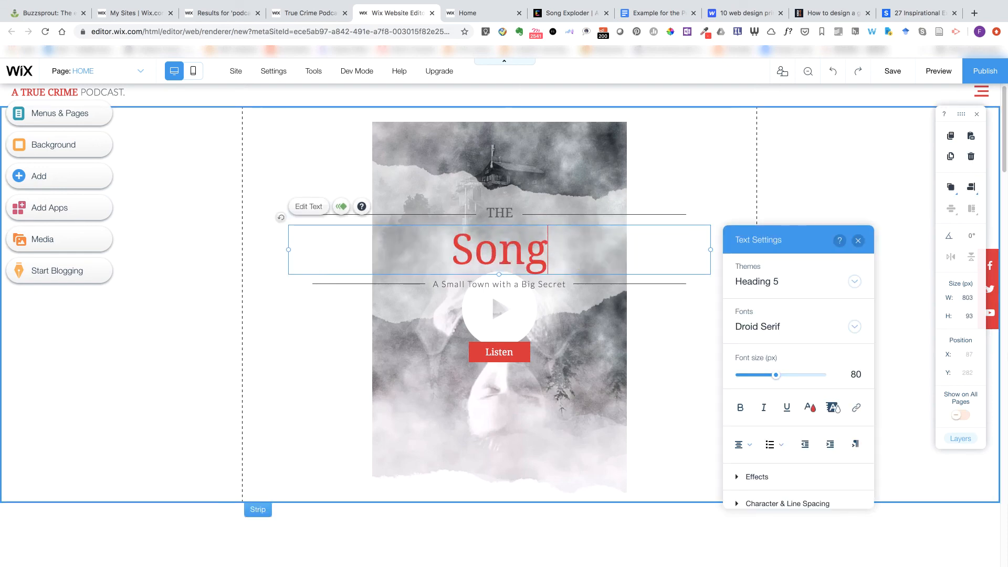
{"action": "type", "text": " Exploder"}
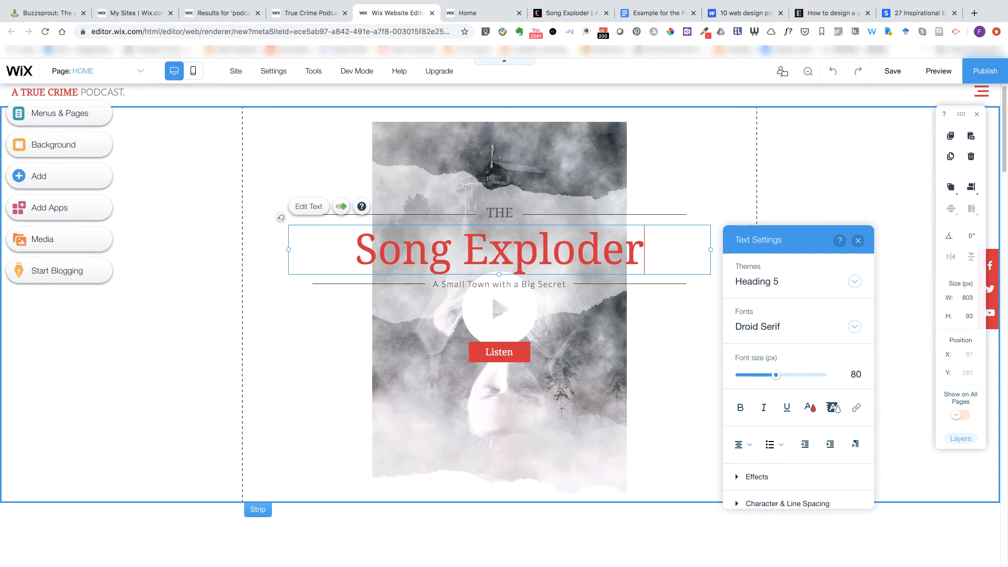
{"action": "left_click", "coordinate": [674, 311]}
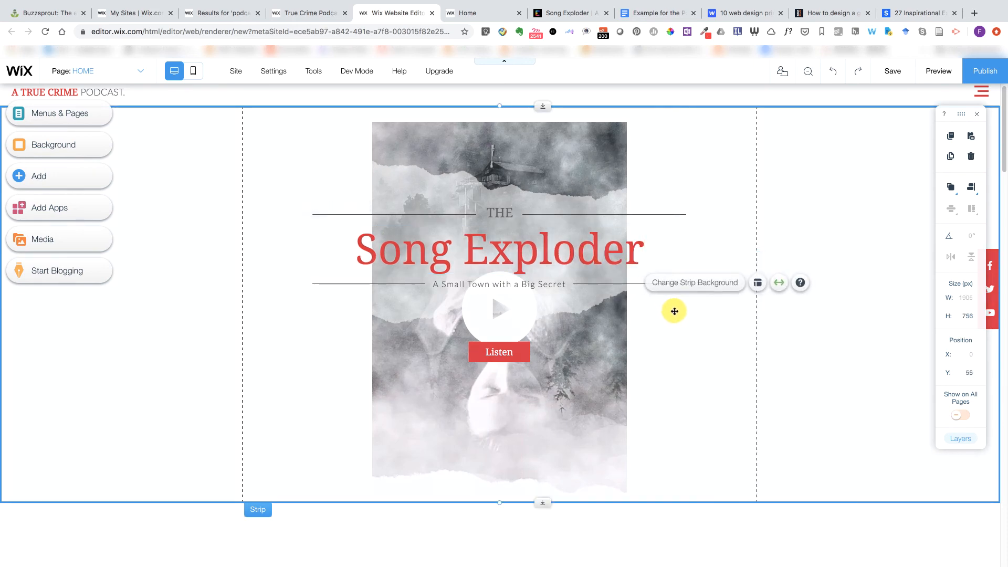
- Apply text effect H to the "Song Exploder" title in the opening strip
{"action": "double_click", "coordinate": [556, 259]}
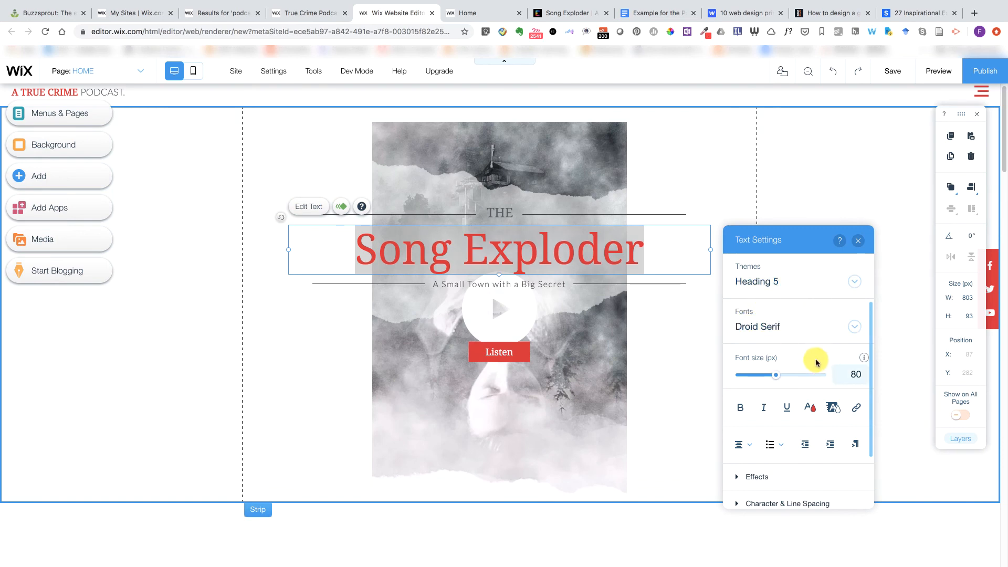
{"action": "scroll", "coordinate": [814, 360], "scroll_direction": "down", "scroll_amount": 2}
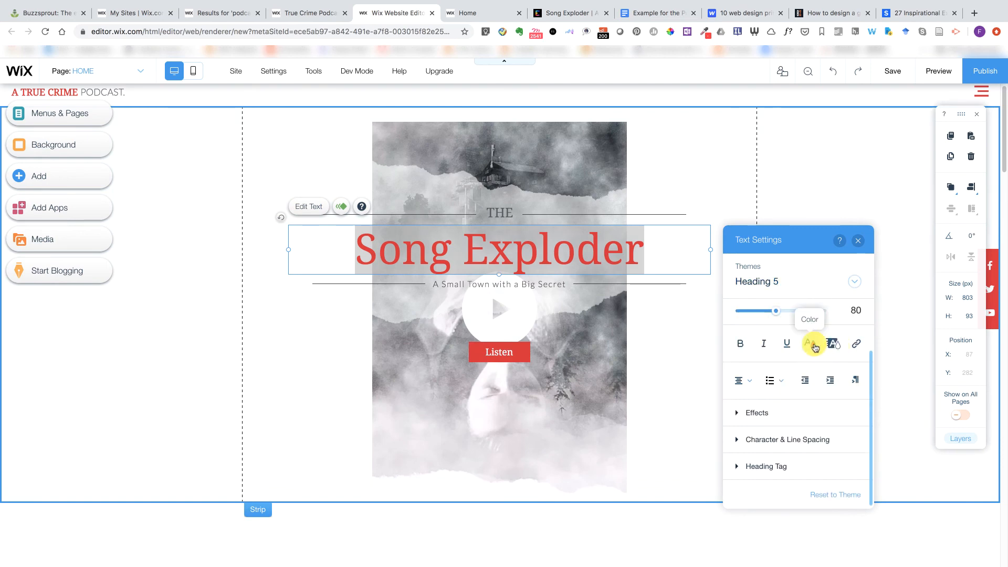
{"action": "left_click", "coordinate": [812, 343]}
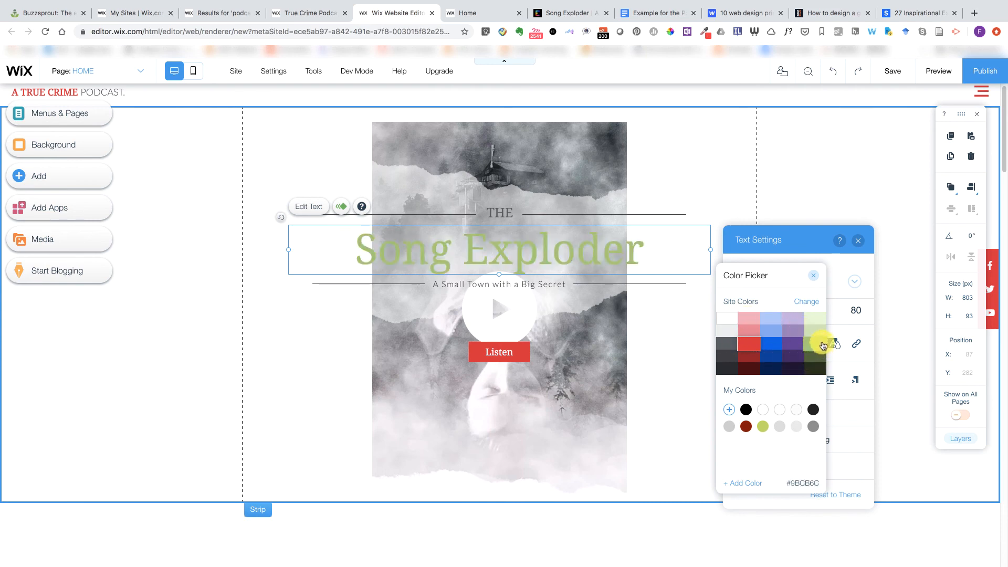
{"action": "left_click", "coordinate": [814, 277]}
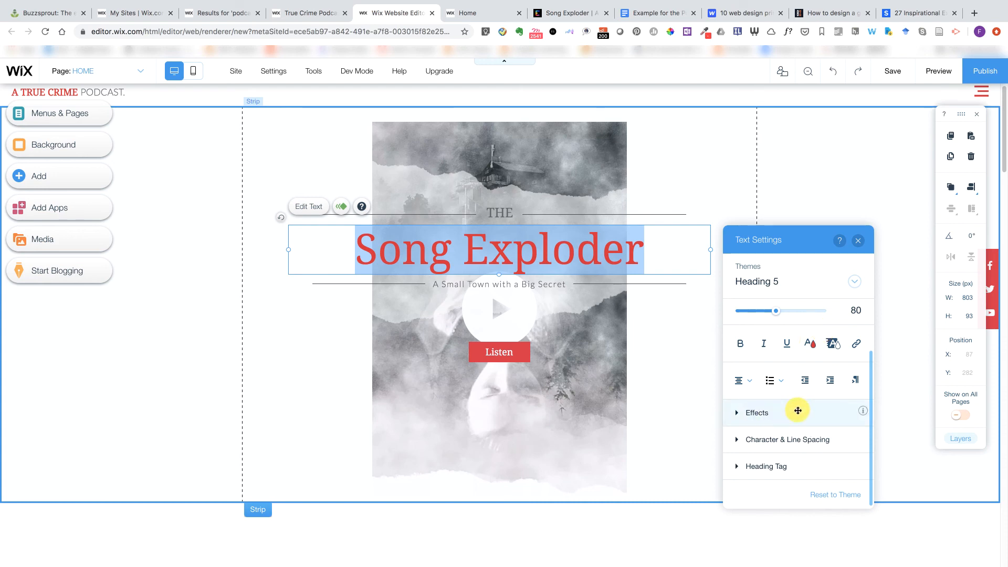
{"action": "left_click", "coordinate": [776, 415]}
{"action": "scroll", "coordinate": [790, 419], "scroll_direction": "down", "scroll_amount": 1}
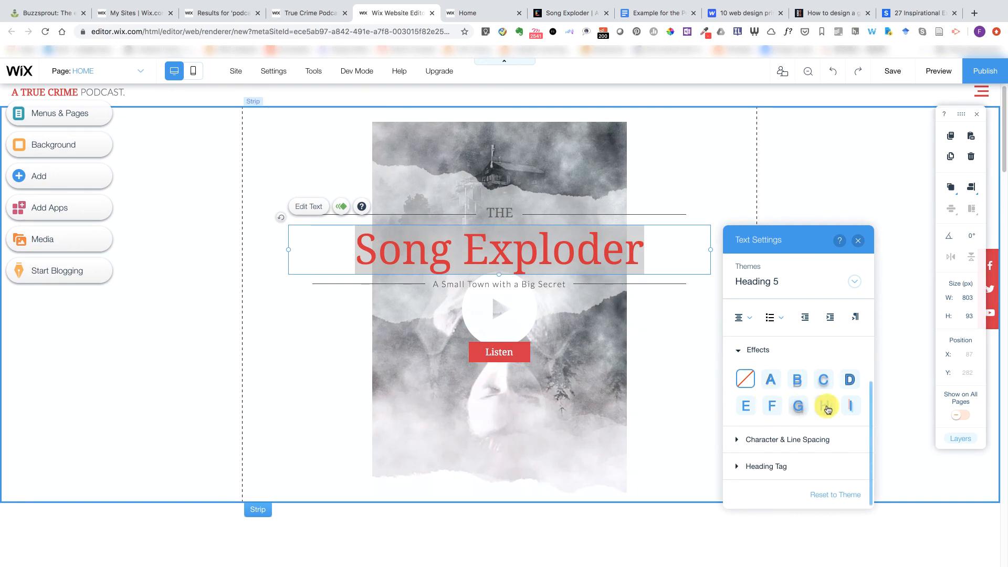
{"action": "left_click", "coordinate": [825, 407]}
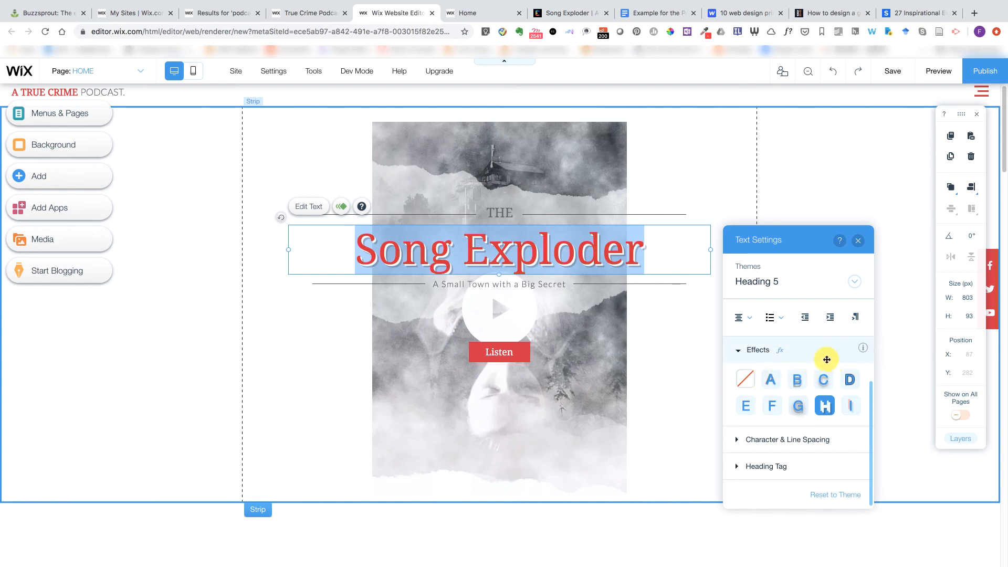
- Give the "Song Exploder" title a white text highlight from the site colors
{"action": "scroll", "coordinate": [820, 358], "scroll_direction": "up", "scroll_amount": 3}
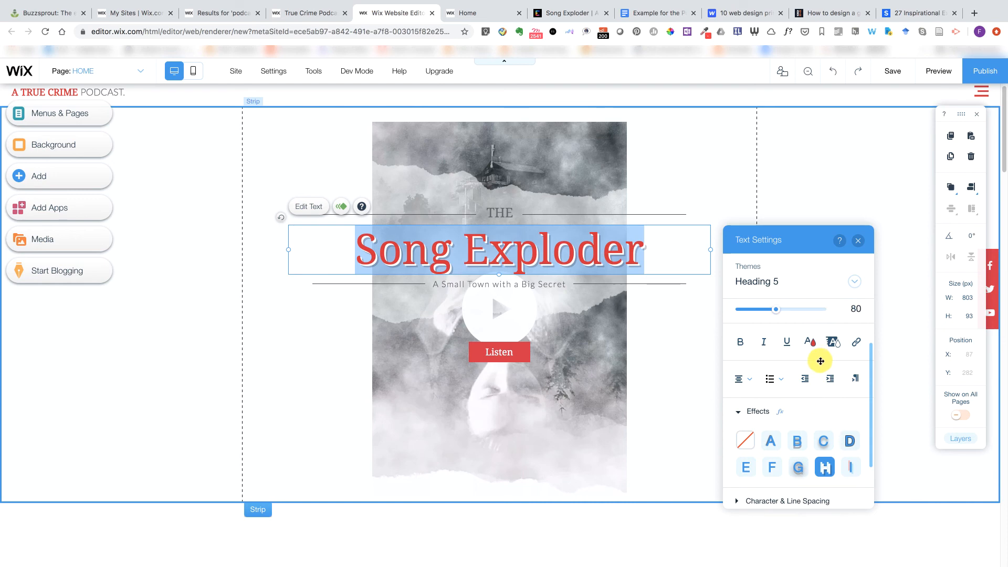
{"action": "scroll", "coordinate": [820, 361], "scroll_direction": "up", "scroll_amount": 1}
{"action": "left_click", "coordinate": [832, 361]}
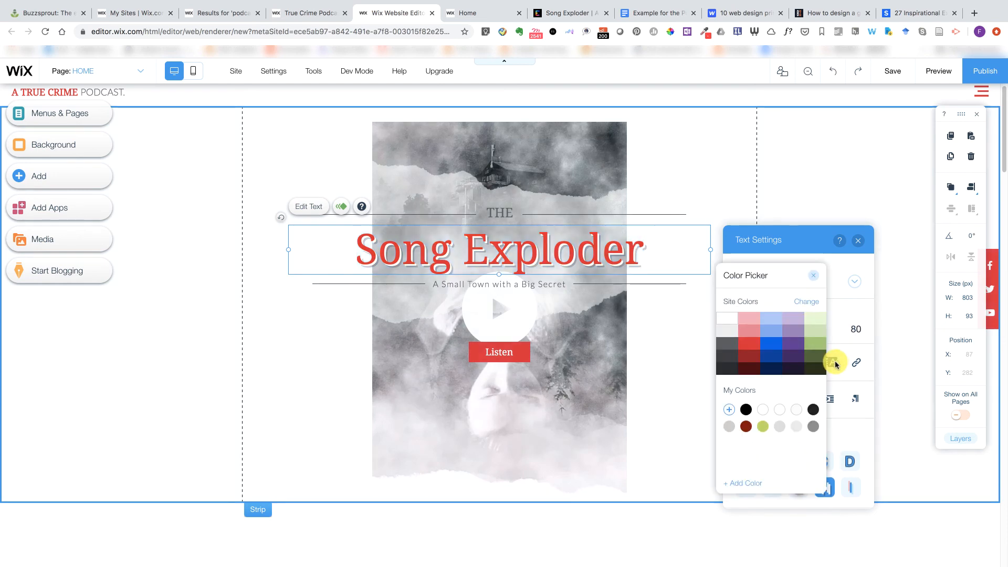
{"action": "left_click", "coordinate": [727, 319]}
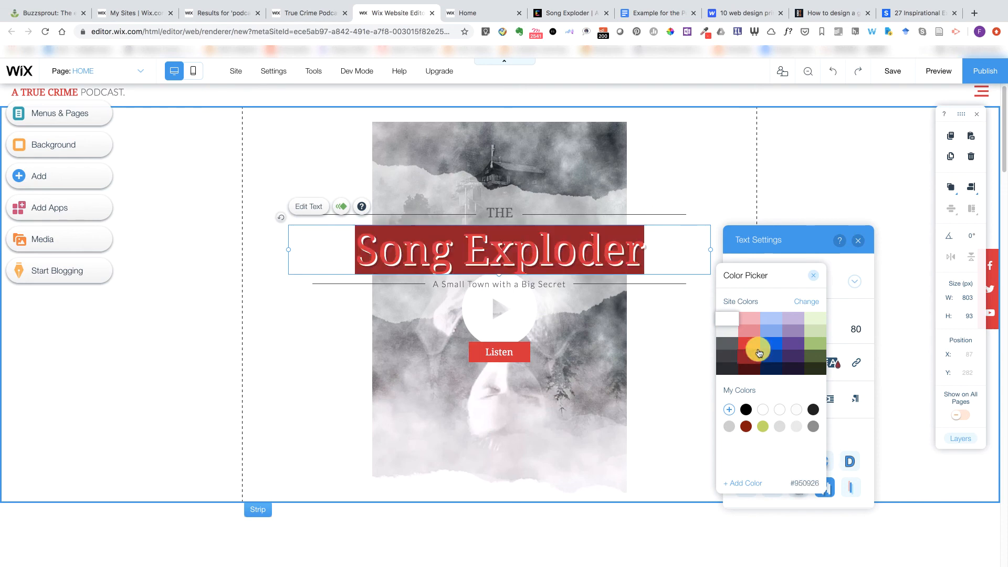
{"action": "left_click", "coordinate": [816, 278]}
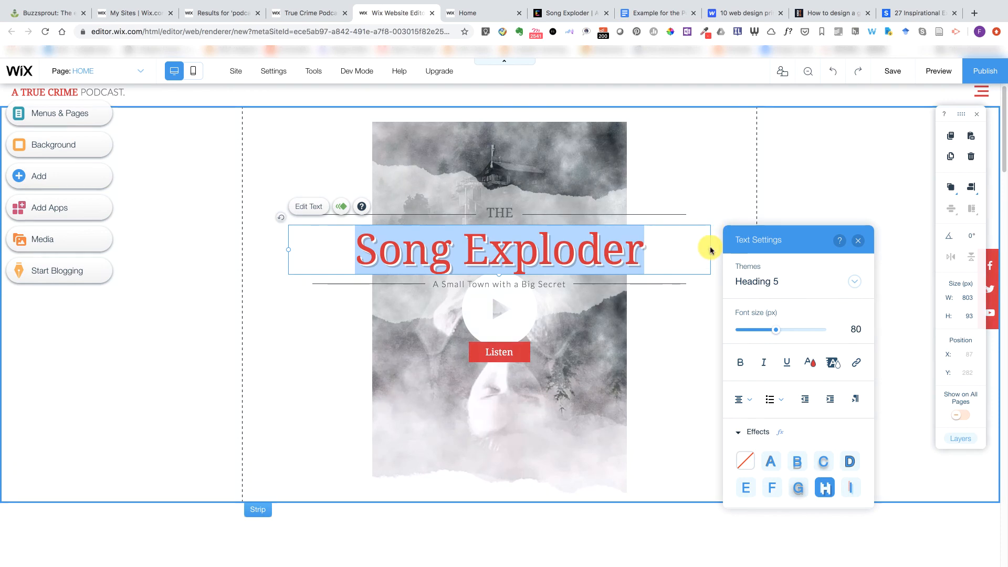
{"action": "left_click", "coordinate": [684, 182]}
- Copy the footer tagline beginning "Where musicians take apart their songs" from the about page on songexploder.net
{"action": "left_click", "coordinate": [456, 284]}
{"action": "scroll", "coordinate": [457, 285], "scroll_direction": "down", "scroll_amount": 1}
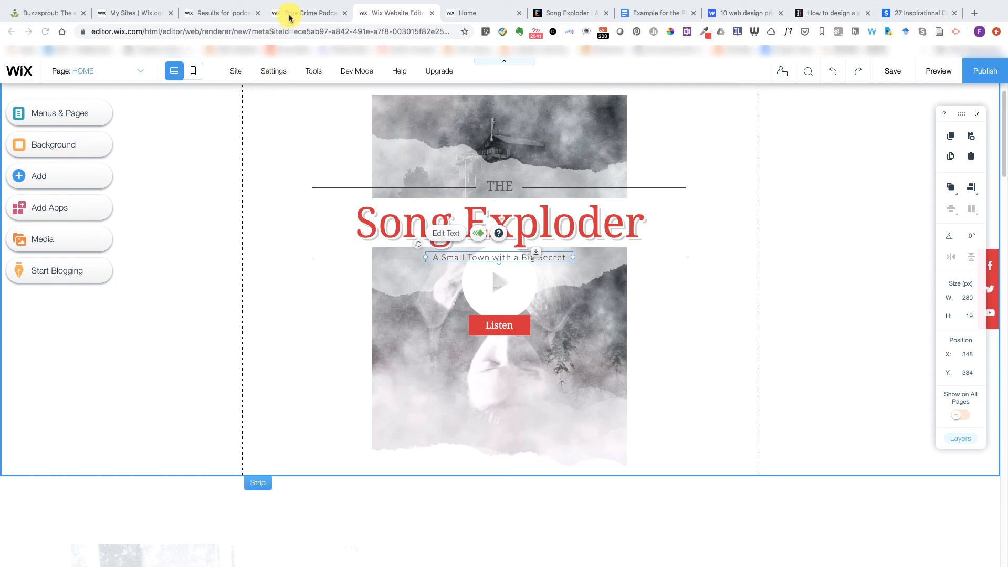
{"action": "left_click", "coordinate": [594, 15]}
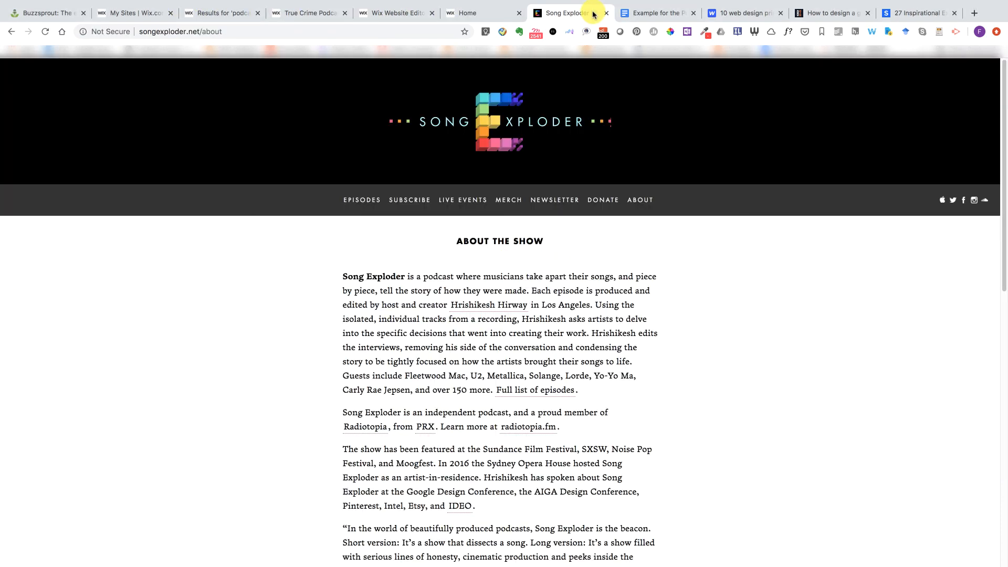
{"action": "scroll", "coordinate": [603, 300], "scroll_direction": "down", "scroll_amount": 10}
{"action": "scroll", "coordinate": [604, 307], "scroll_direction": "down", "scroll_amount": 2}
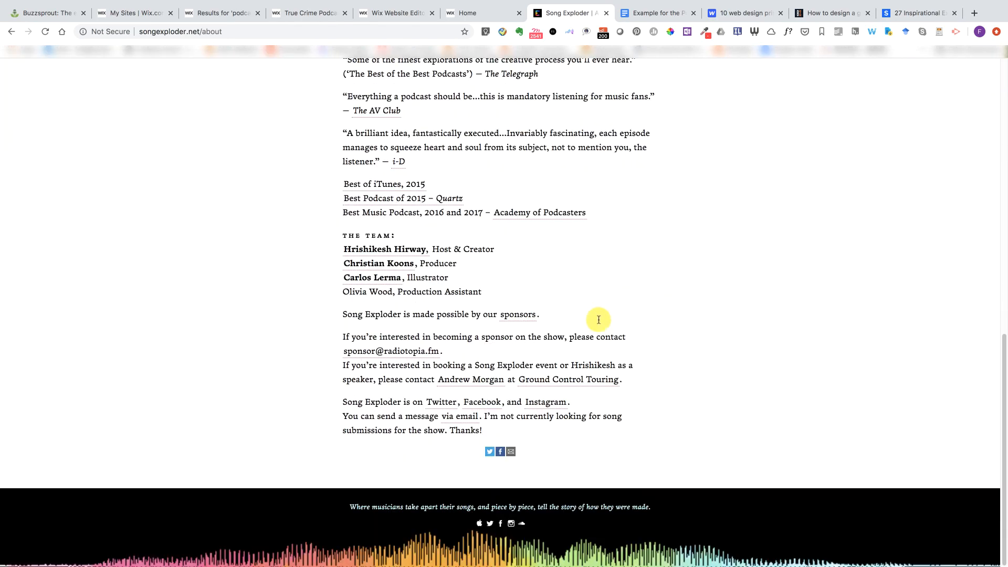
{"action": "left_click_drag", "start_coordinate": [349, 507], "coordinate": [653, 515]}
{"action": "right_click", "coordinate": [619, 507]}
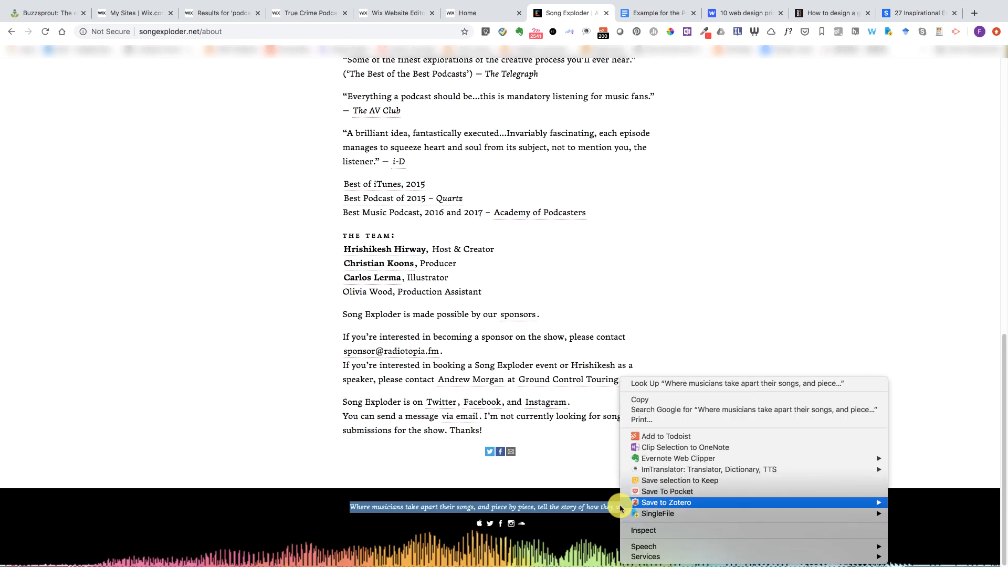
{"action": "left_click", "coordinate": [639, 399]}
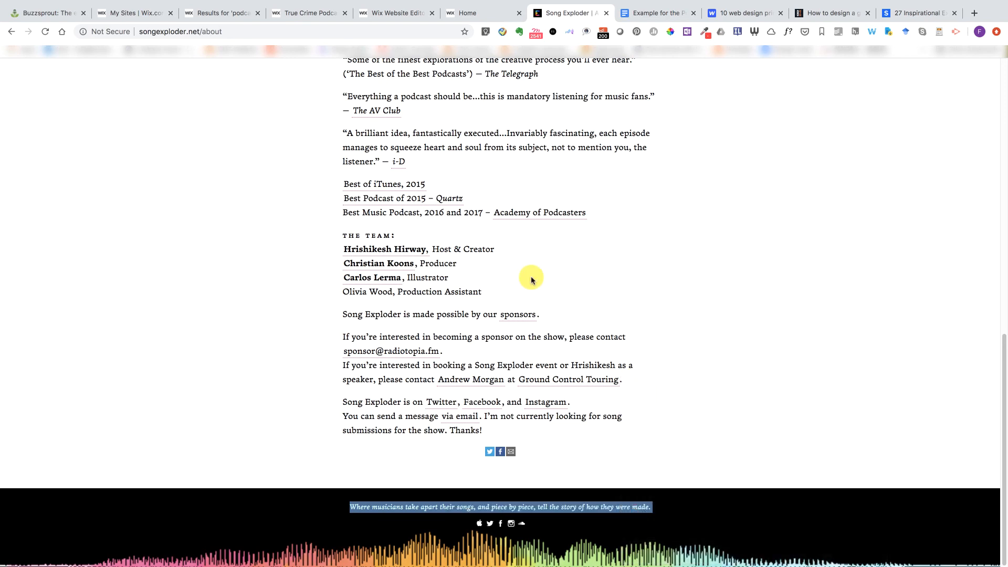
- Close the browser tabs of the True Crime Podcast template, the podcast template results and the published Song Exploder demo site
{"action": "left_click", "coordinate": [456, 16]}
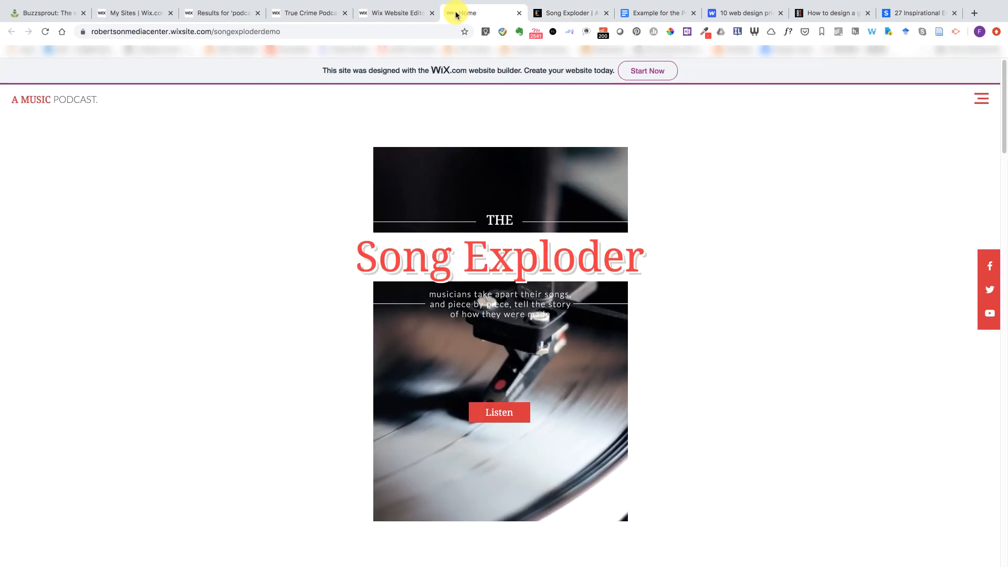
{"action": "left_click", "coordinate": [126, 10]}
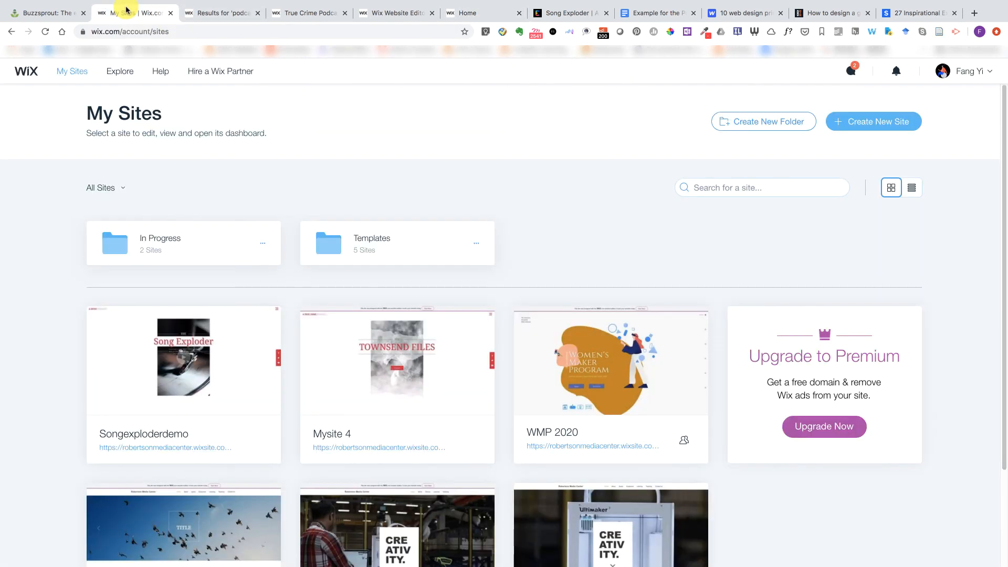
{"action": "left_click", "coordinate": [192, 14]}
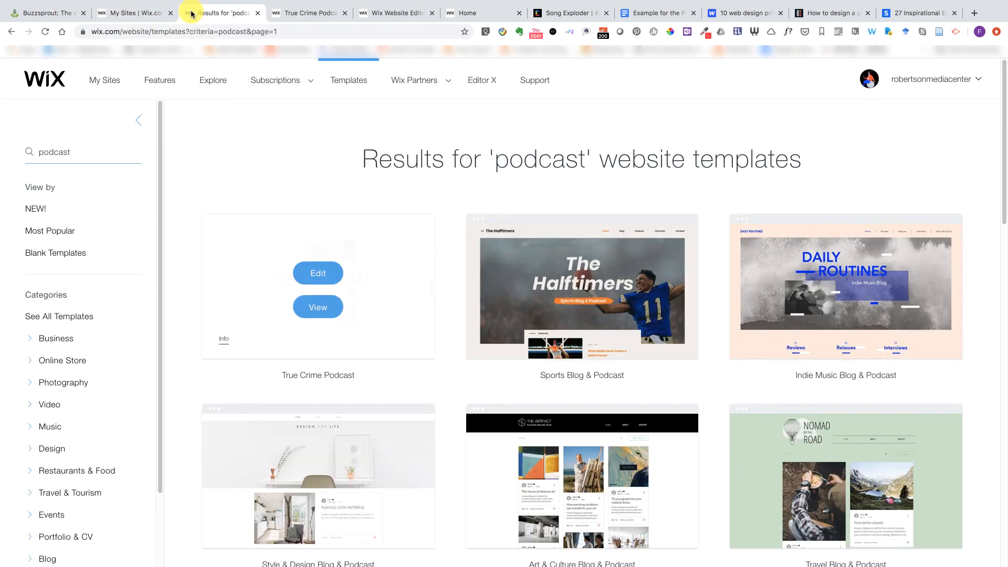
{"action": "left_click", "coordinate": [315, 13]}
{"action": "left_click", "coordinate": [390, 16]}
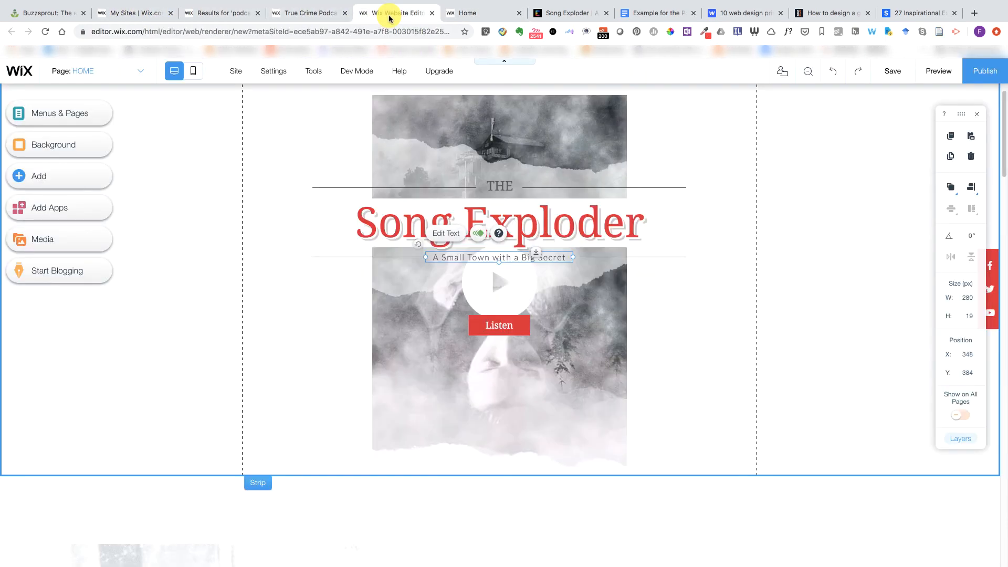
{"action": "left_click", "coordinate": [320, 14]}
{"action": "left_click", "coordinate": [345, 12]}
{"action": "left_click", "coordinate": [224, 14]}
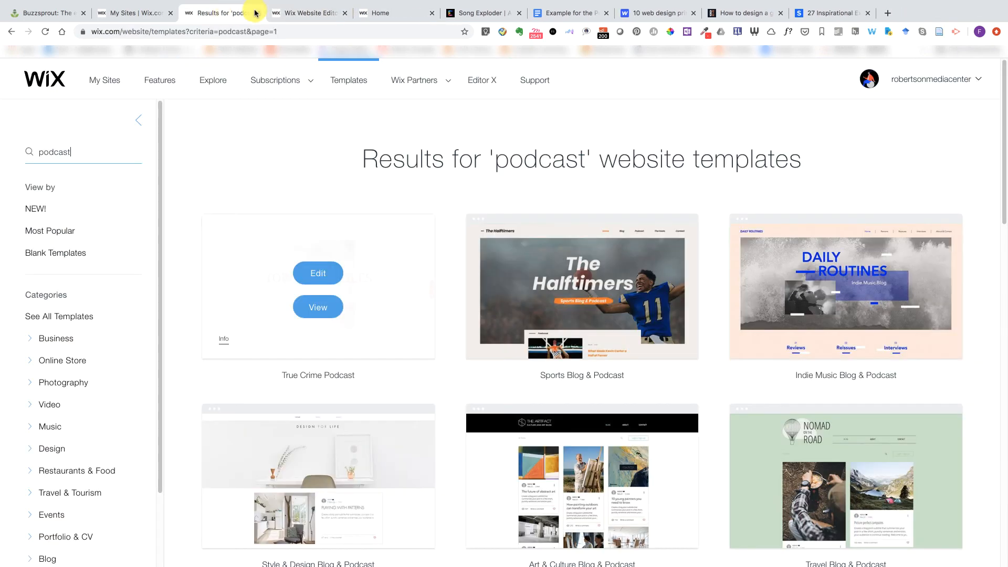
{"action": "left_click", "coordinate": [257, 13]}
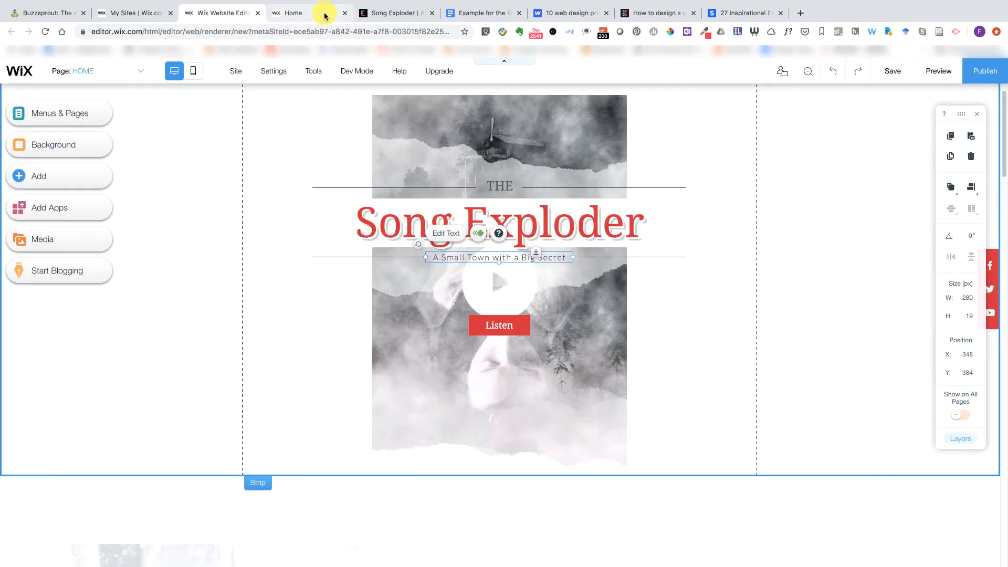
{"action": "left_click", "coordinate": [325, 16]}
{"action": "left_click", "coordinate": [345, 12]}
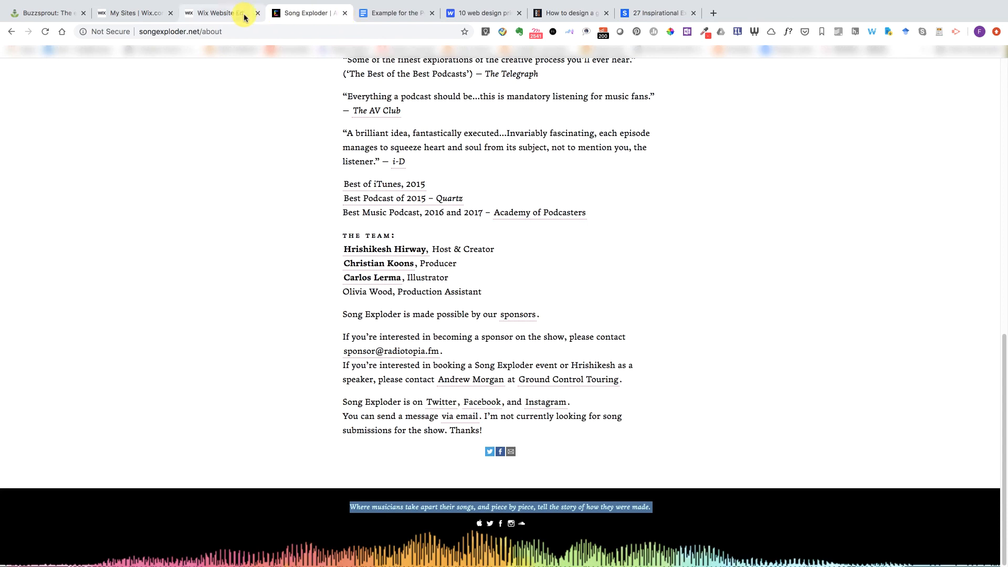
- Replace the subtitle in the Wix editor with "Where musicians take apart their songs, and piece by piece, tell the story of how they were made."
{"action": "left_click", "coordinate": [244, 18]}
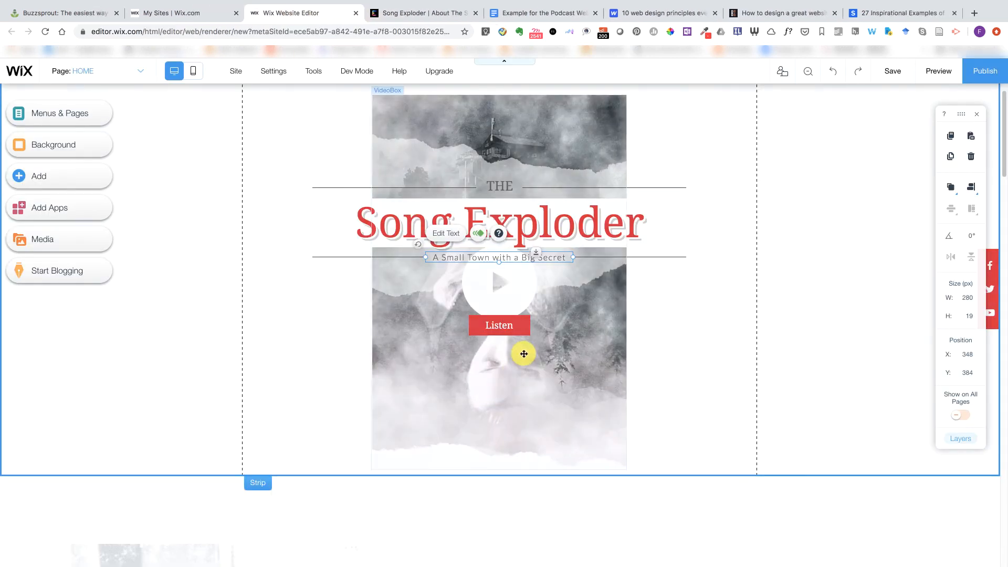
{"action": "double_click", "coordinate": [513, 257]}
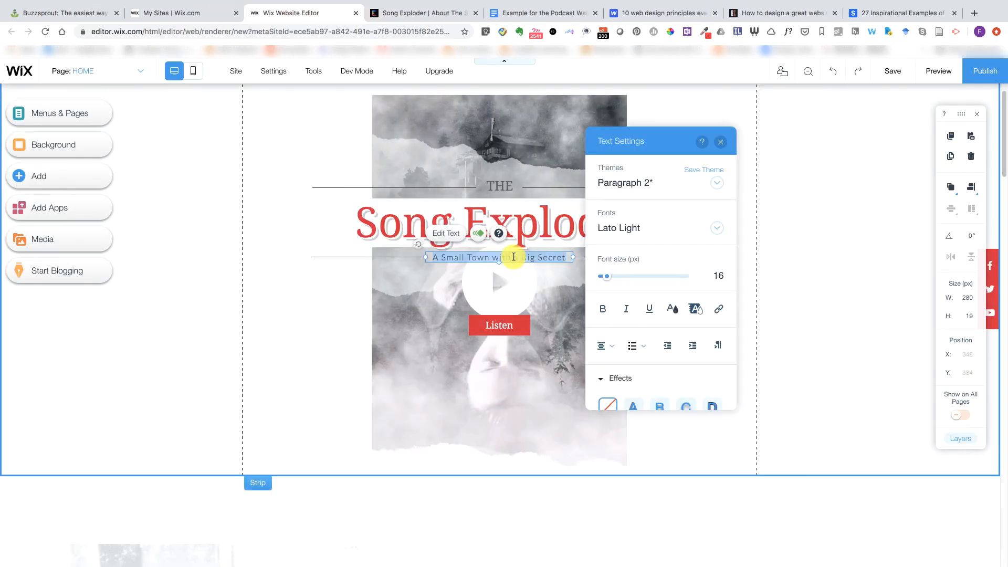
{"action": "key", "text": "ctrl+v"}
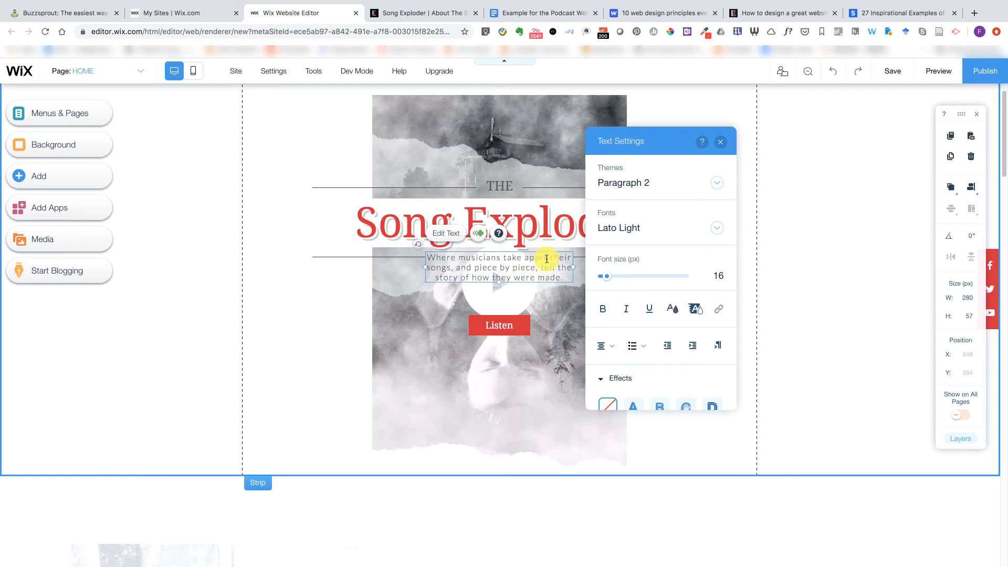
{"action": "left_click", "coordinate": [796, 268]}
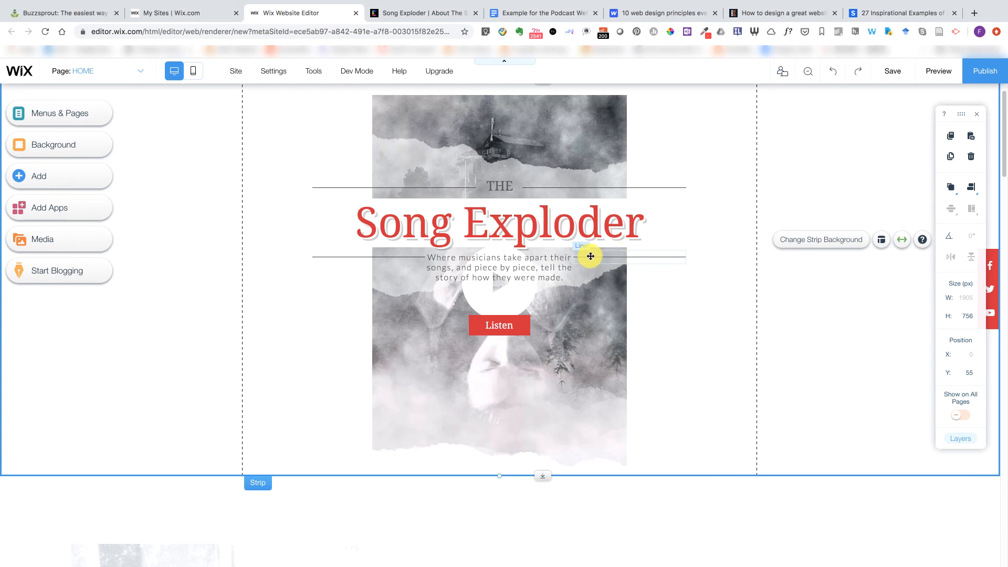
- Move the two horizontal lines beside the subtitle down together to about x 134, y 412, level with its middle row
{"action": "left_click", "coordinate": [405, 257]}
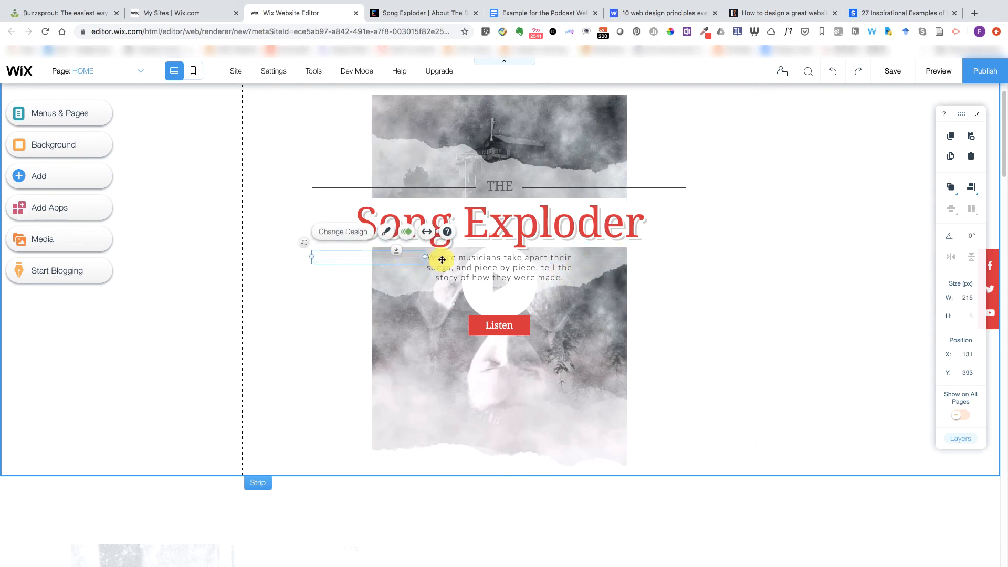
{"action": "left_click", "coordinate": [601, 255], "text": "shift"}
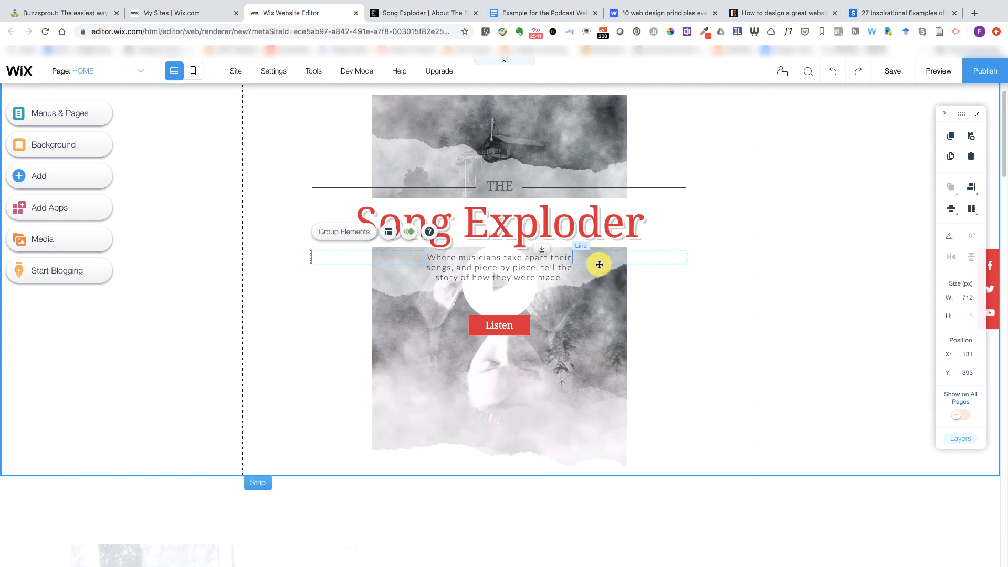
{"action": "left_click_drag", "start_coordinate": [599, 264], "coordinate": [600, 266]}
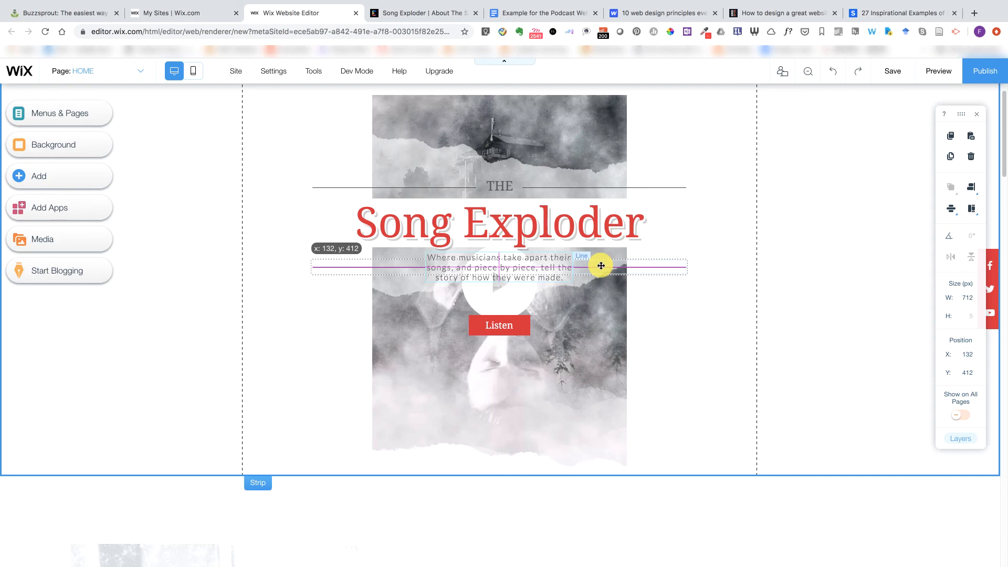
{"action": "left_click_drag", "start_coordinate": [601, 266], "coordinate": [601, 266]}
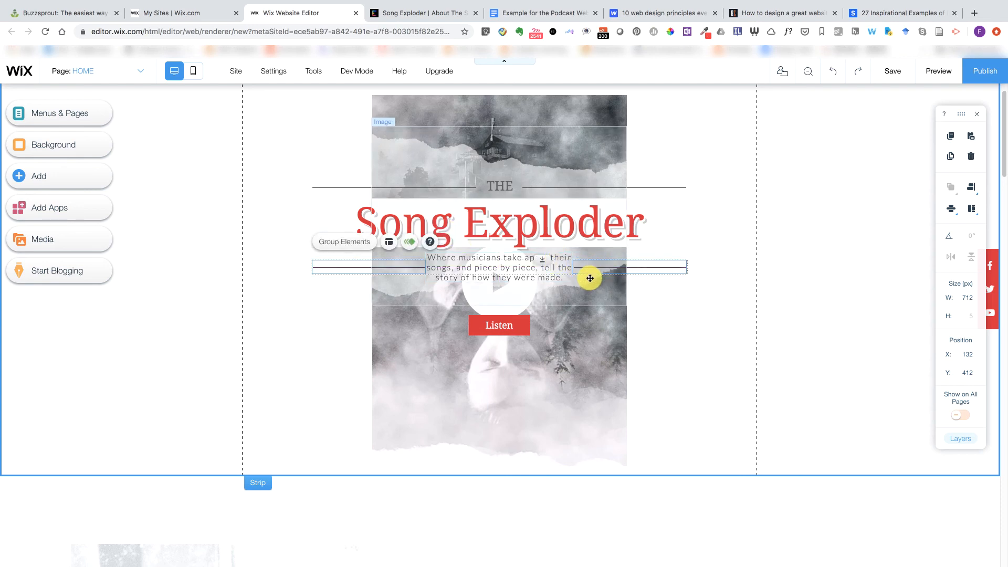
{"action": "left_click_drag", "start_coordinate": [593, 267], "coordinate": [595, 266]}
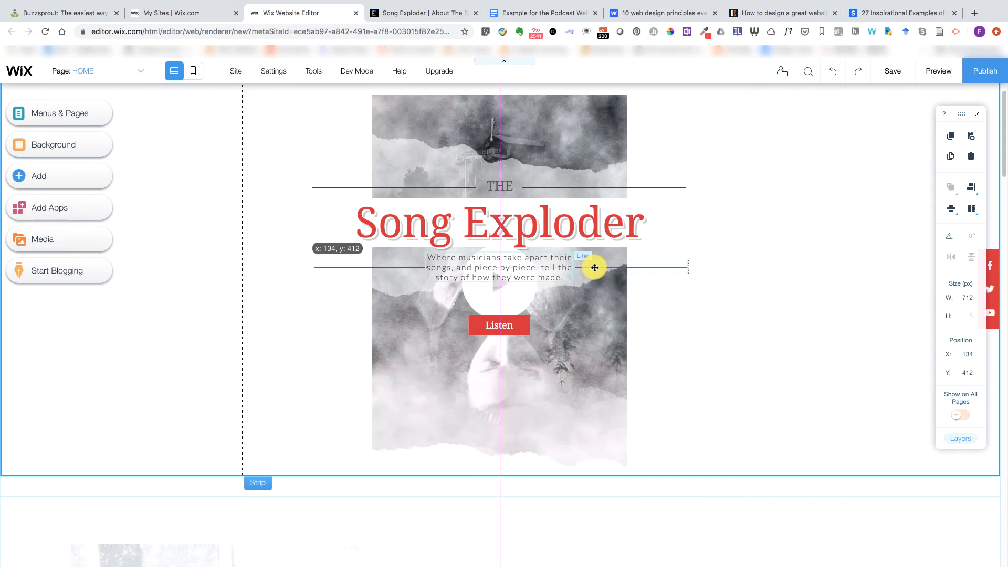
{"action": "left_click_drag", "start_coordinate": [595, 267], "coordinate": [593, 267]}
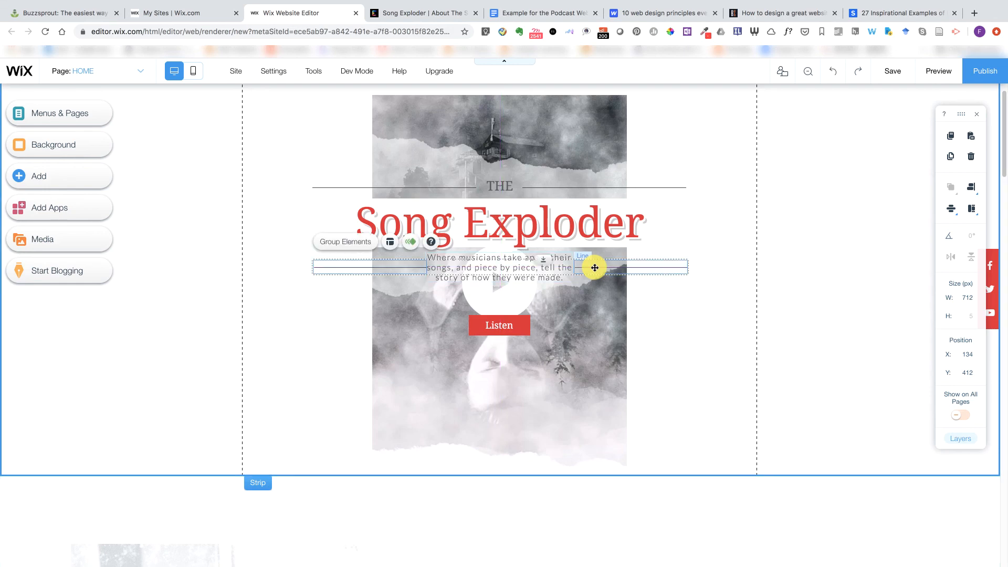
{"action": "left_click", "coordinate": [677, 313]}
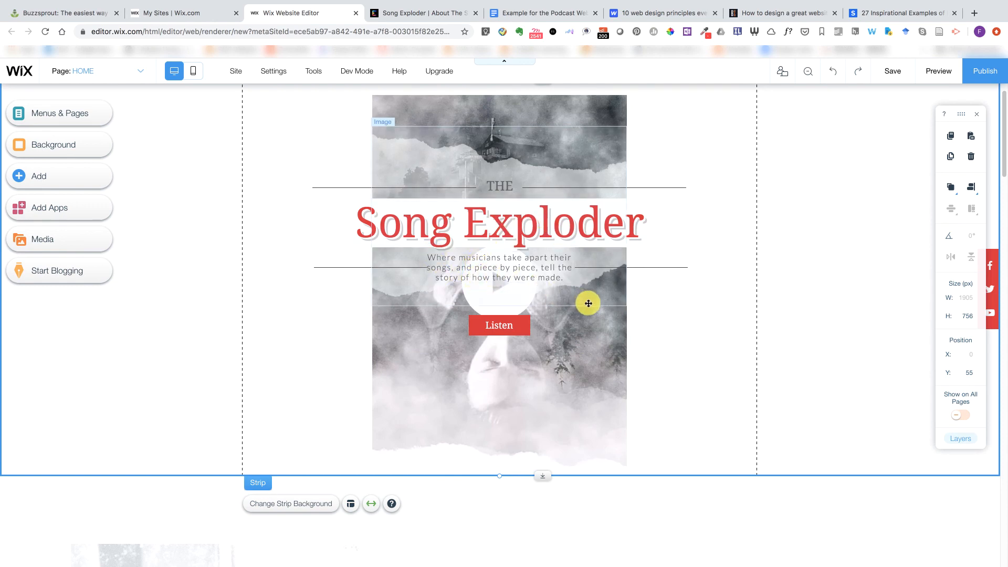
- Select the video box behind the title and preview the home page
{"action": "left_click", "coordinate": [592, 331]}
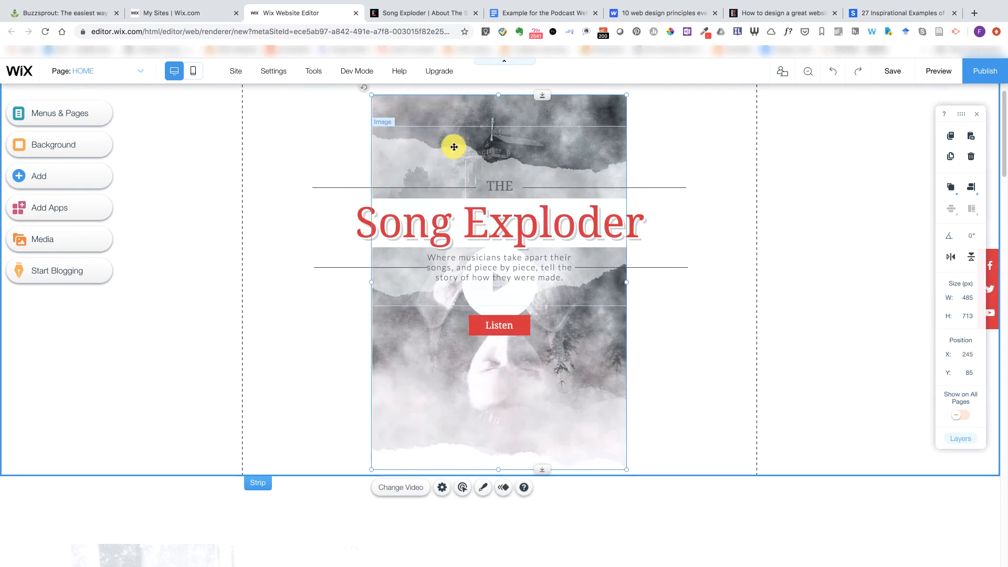
{"action": "left_click", "coordinate": [940, 72]}
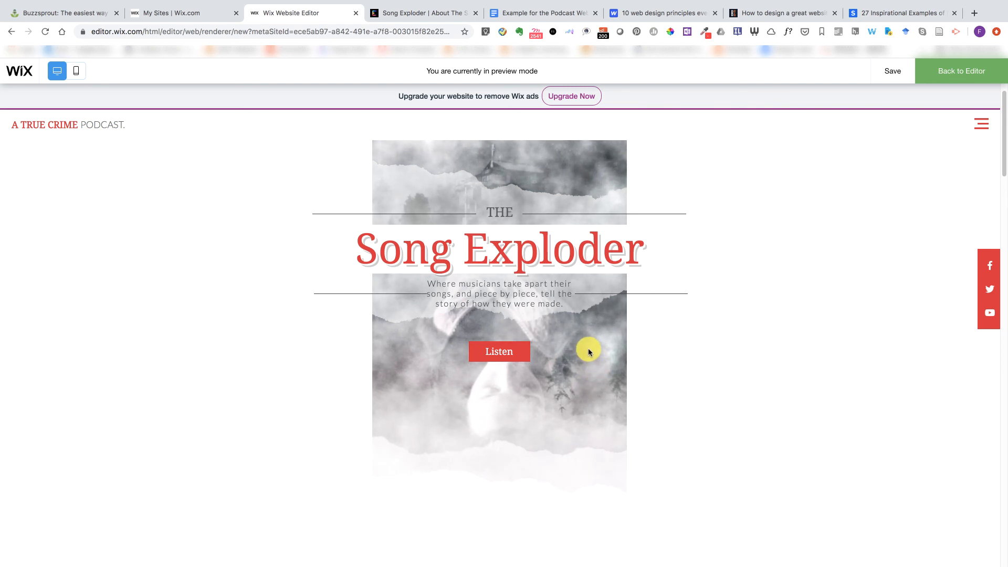
- Replace the video box's video on the home page with "Spinning Record", found by searching Media from Wix for "music"
{"action": "left_click", "coordinate": [941, 76]}
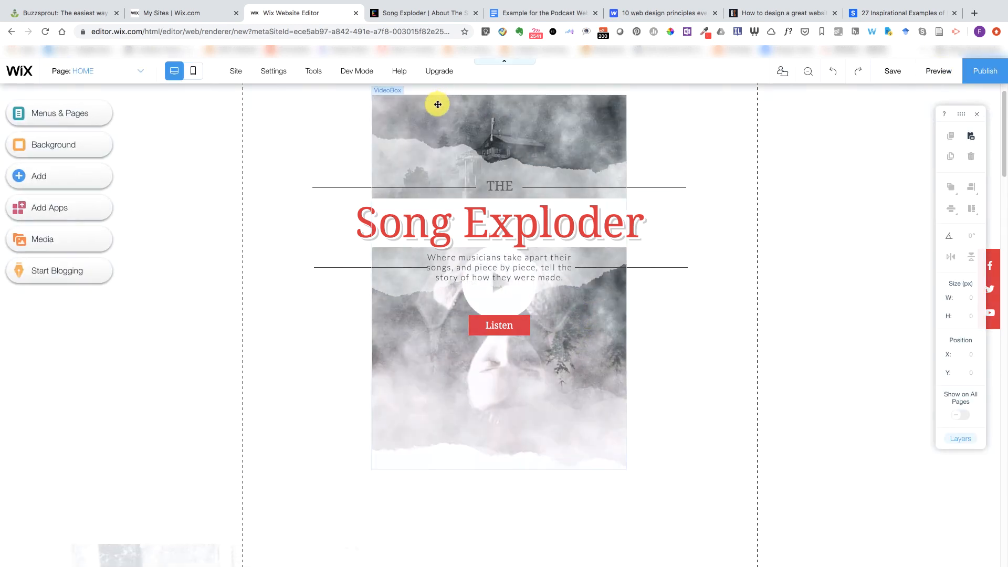
{"action": "left_click", "coordinate": [405, 113]}
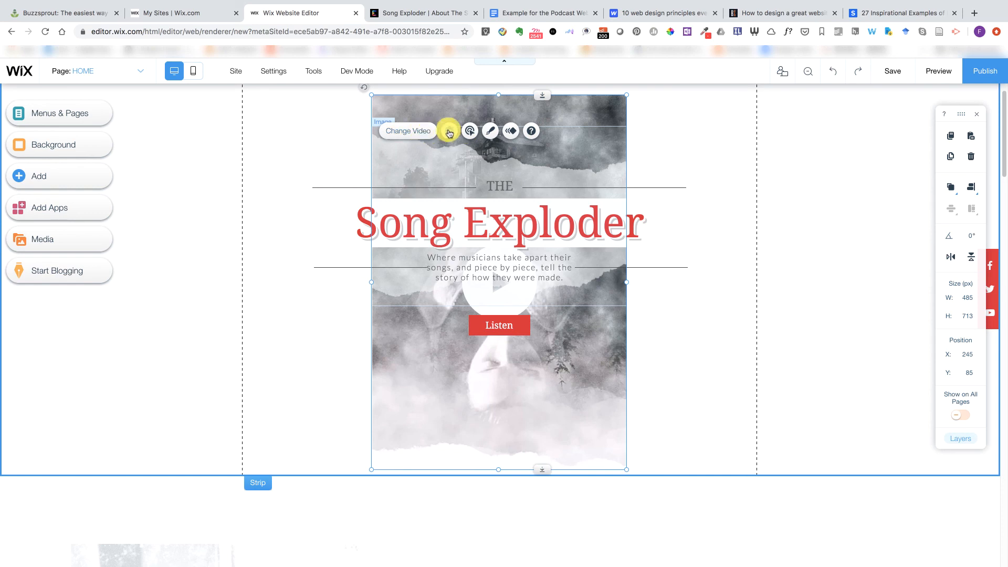
{"action": "left_click", "coordinate": [401, 131]}
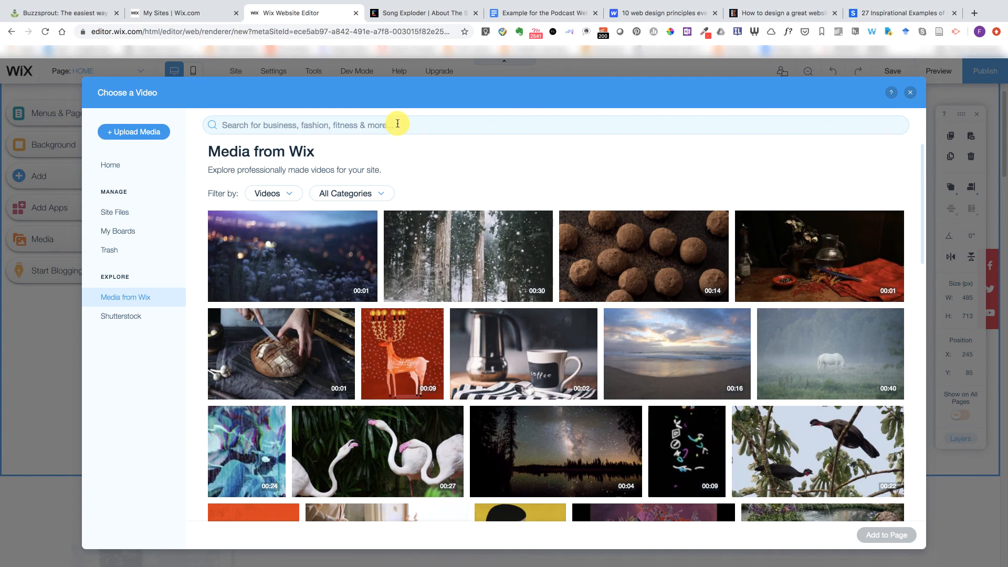
{"action": "left_click", "coordinate": [397, 123]}
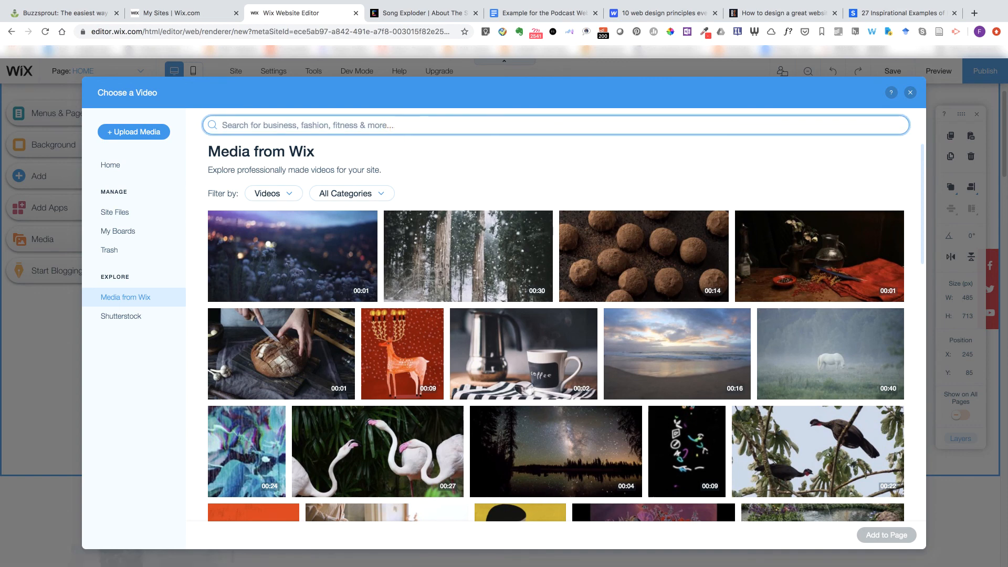
{"action": "type", "text": "music"}
{"action": "key", "text": "Return"}
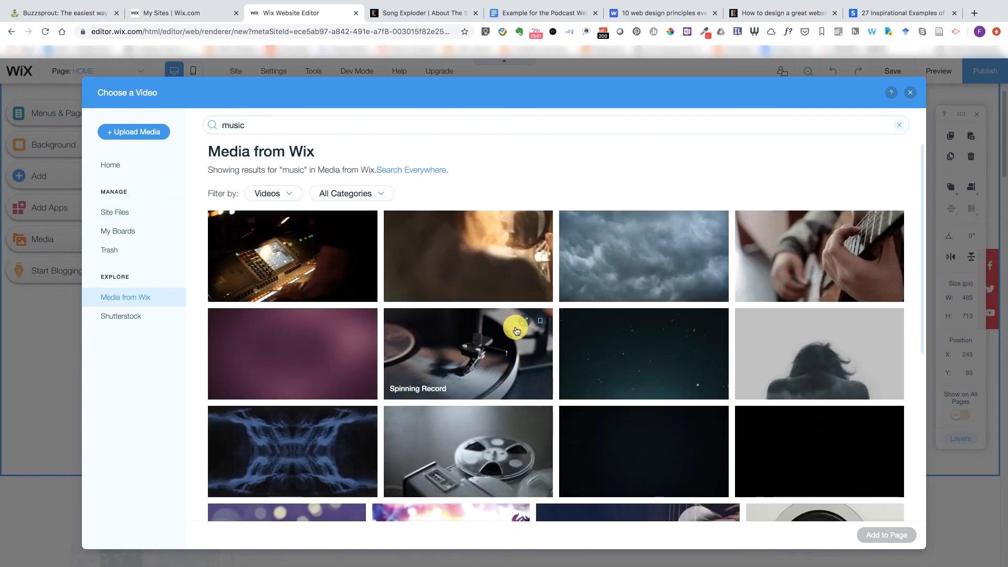
{"action": "left_click", "coordinate": [448, 349]}
{"action": "left_click", "coordinate": [879, 535]}
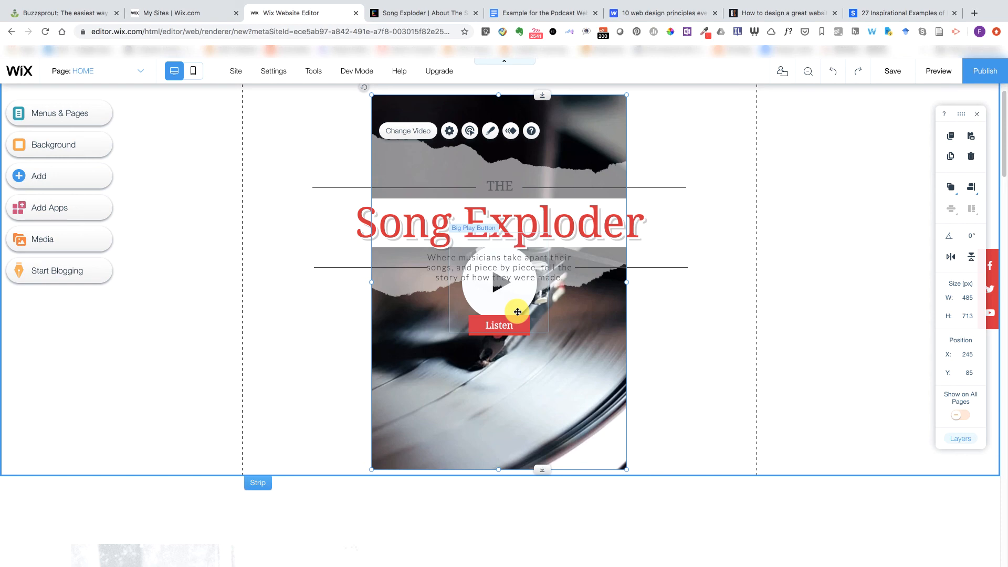
- Check the media upload sources offered when changing the video, and leave the video as it is
{"action": "left_click", "coordinate": [405, 131]}
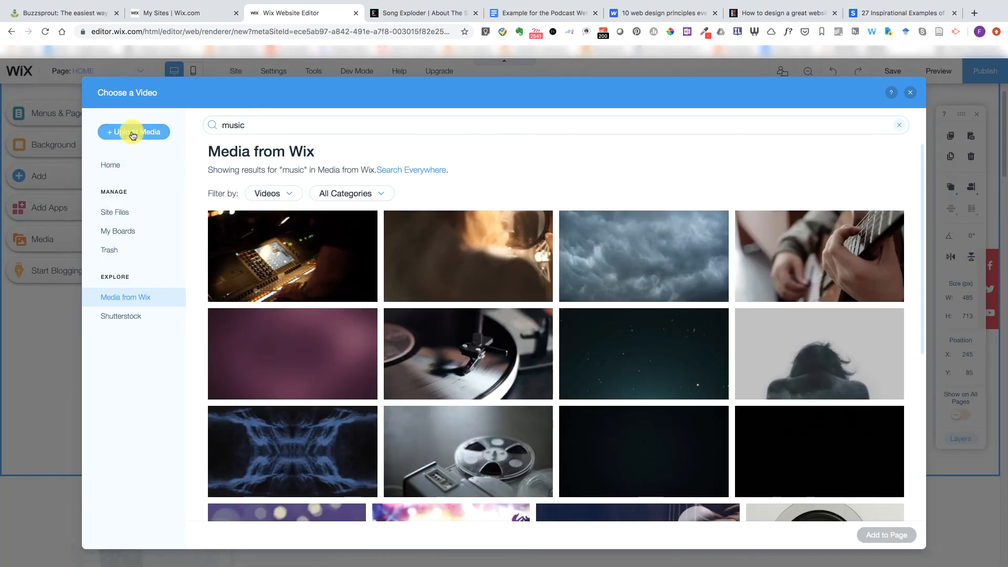
{"action": "left_click", "coordinate": [133, 133]}
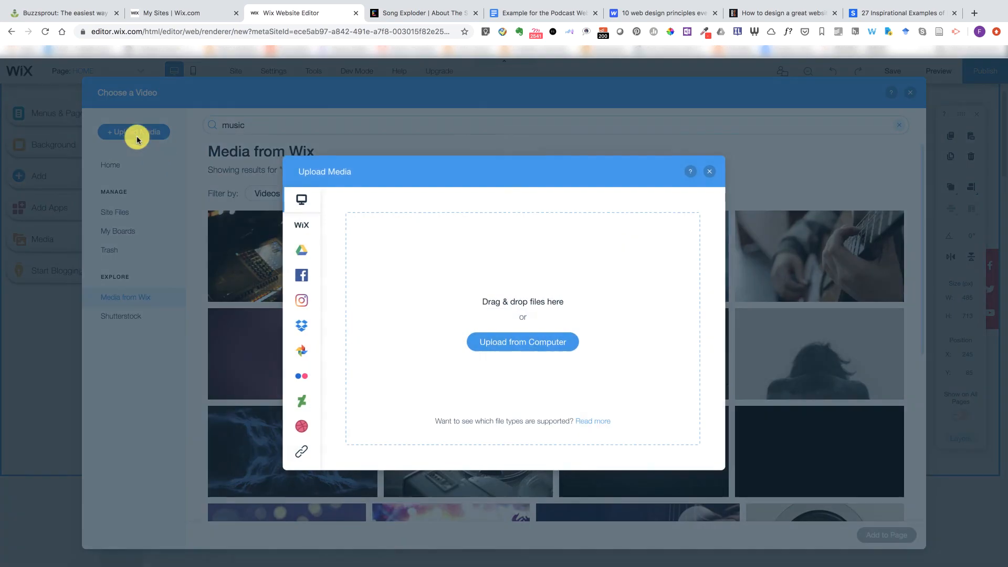
{"action": "left_click", "coordinate": [713, 173]}
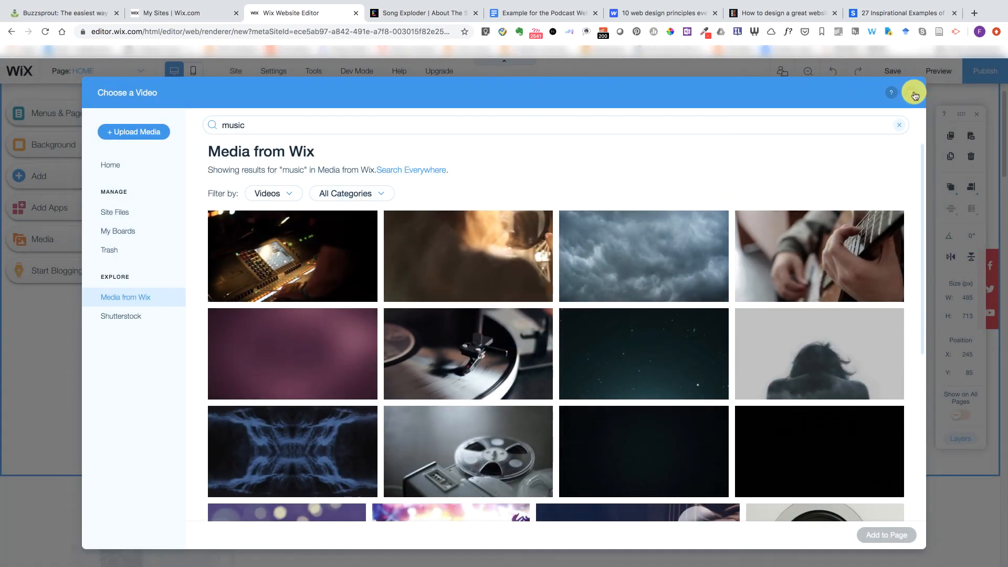
{"action": "left_click", "coordinate": [911, 92]}
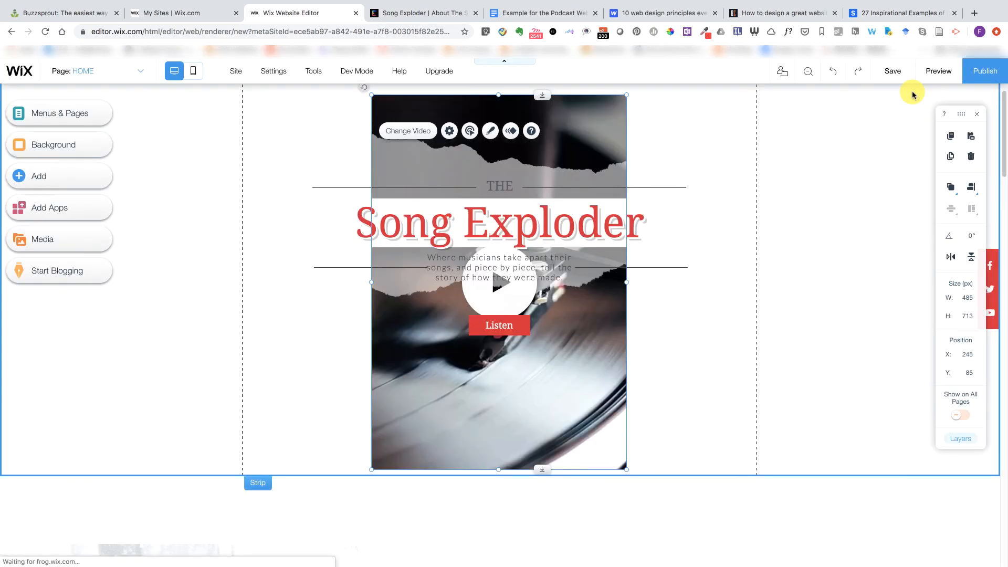
- Preview the home page with the replaced video, dismiss the domain choice for saving, and return to editing
{"action": "left_click", "coordinate": [699, 356]}
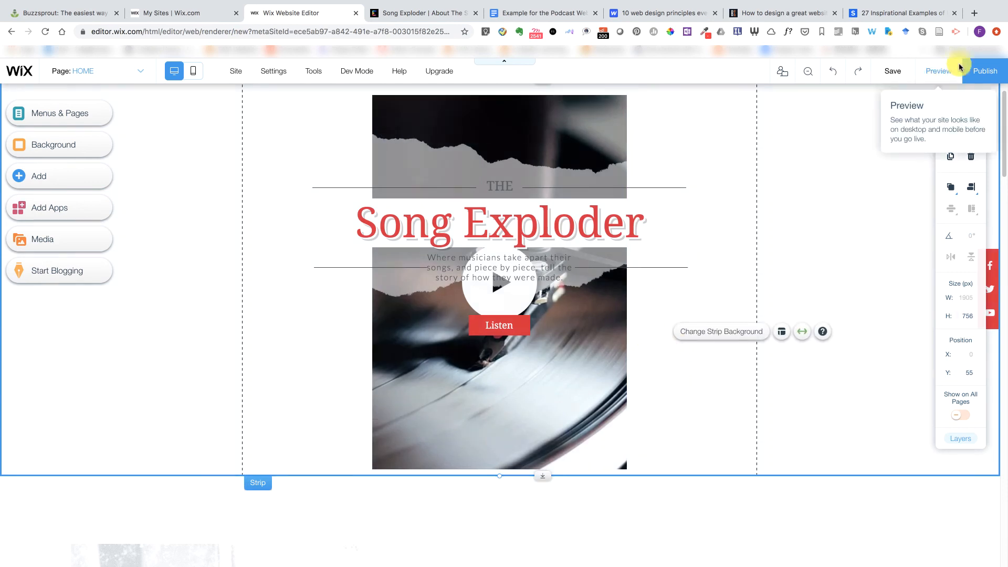
{"action": "left_click", "coordinate": [939, 73]}
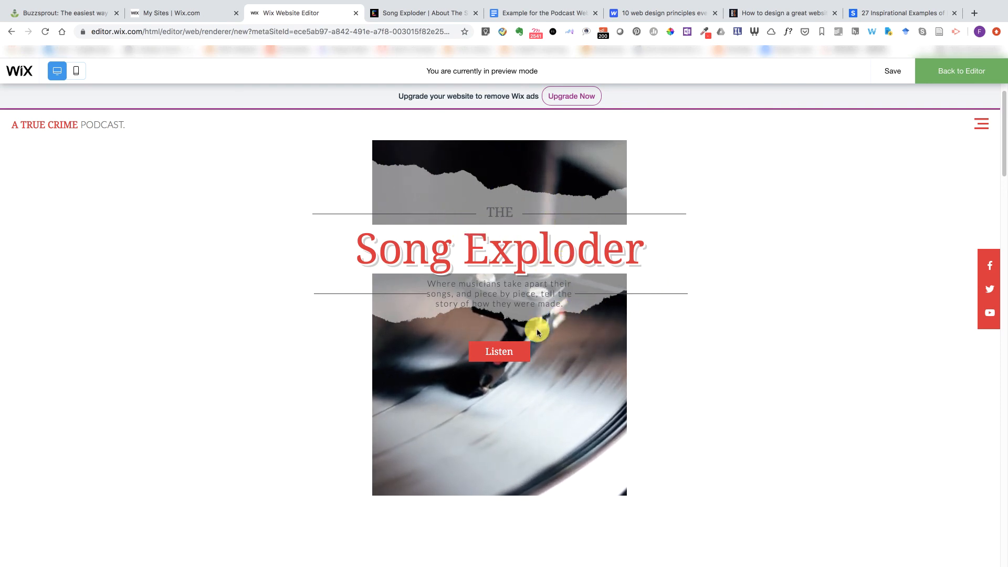
{"action": "left_click", "coordinate": [894, 71]}
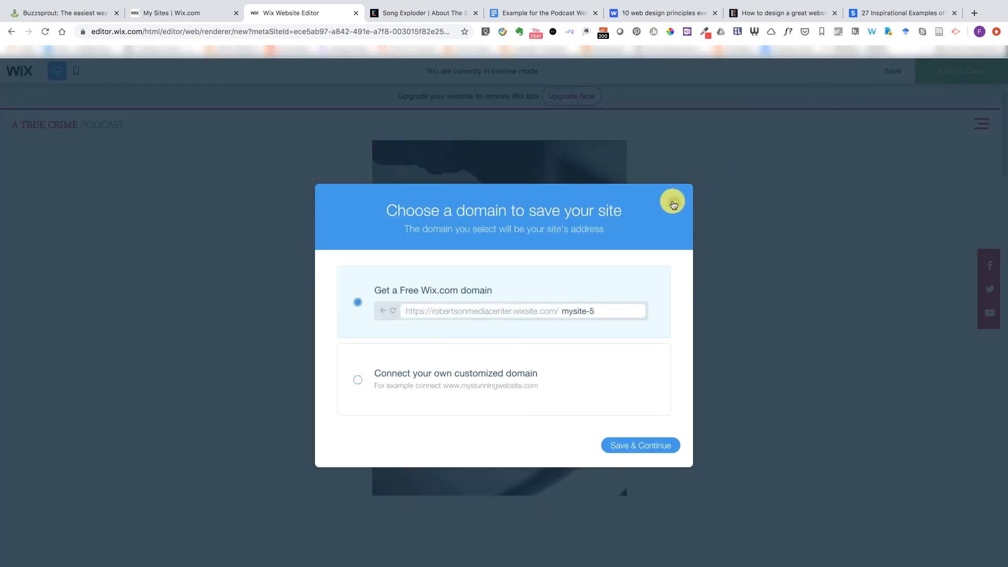
{"action": "left_click", "coordinate": [672, 202]}
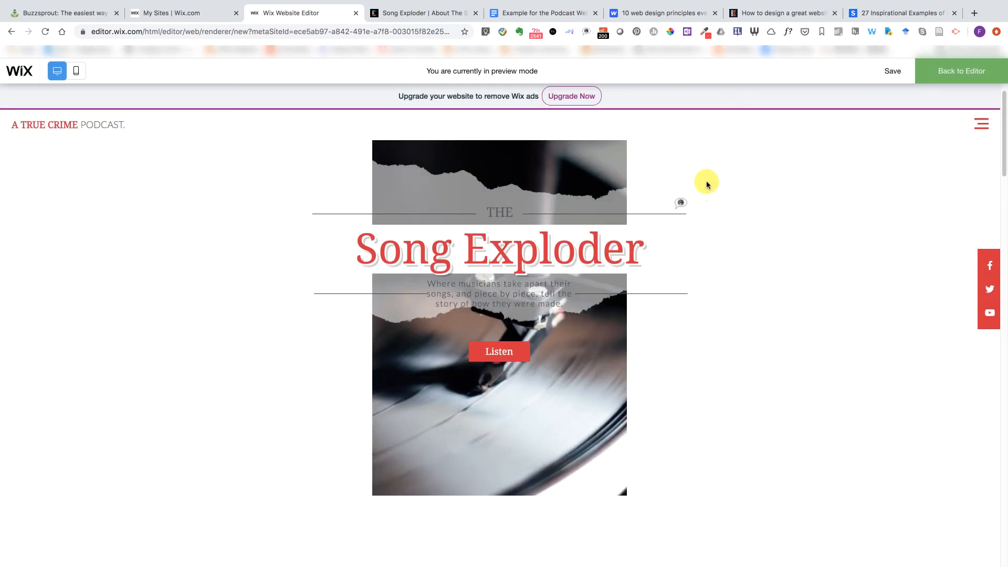
{"action": "left_click", "coordinate": [934, 72]}
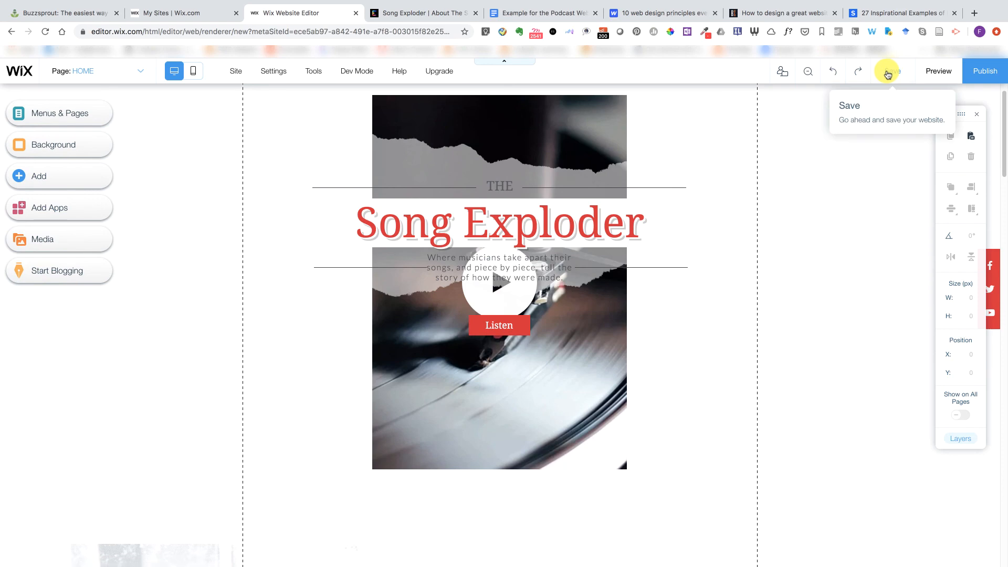
- Save the site under a free Wix.com domain with the site name songexploderdemo1 and dismiss the confirmation
{"action": "left_click", "coordinate": [893, 73]}
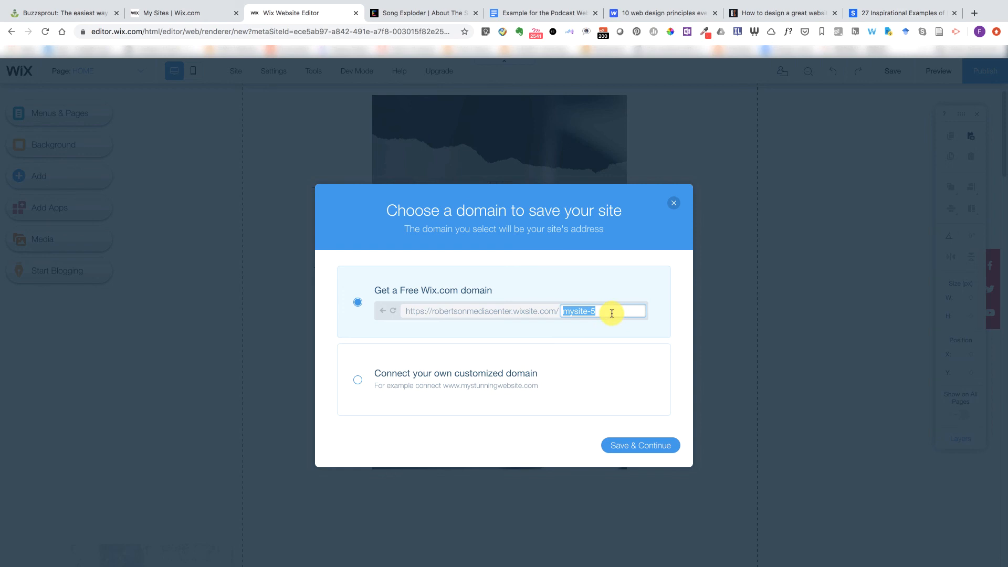
{"action": "key", "text": "BackSpace"}
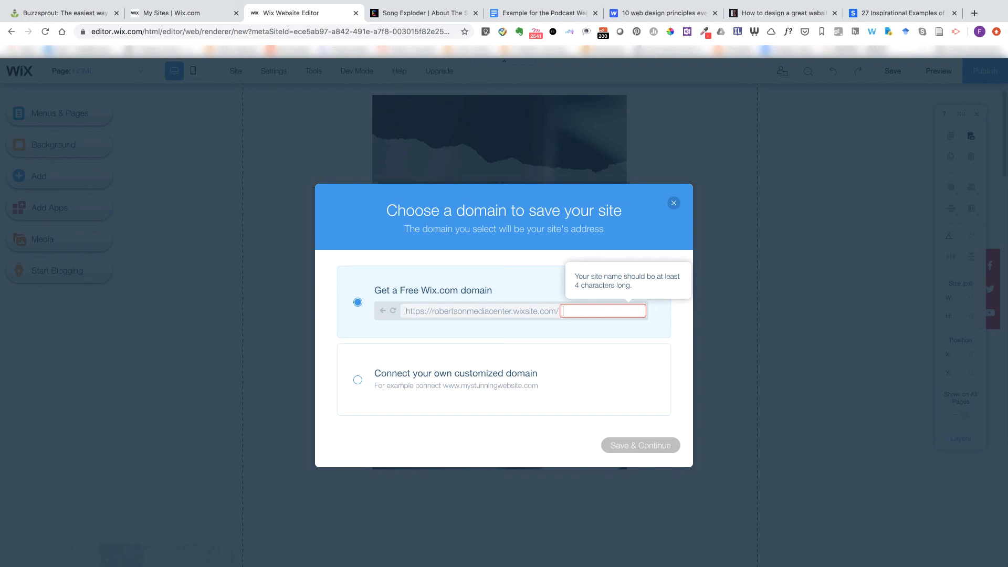
{"action": "type", "text": "songexplod"}
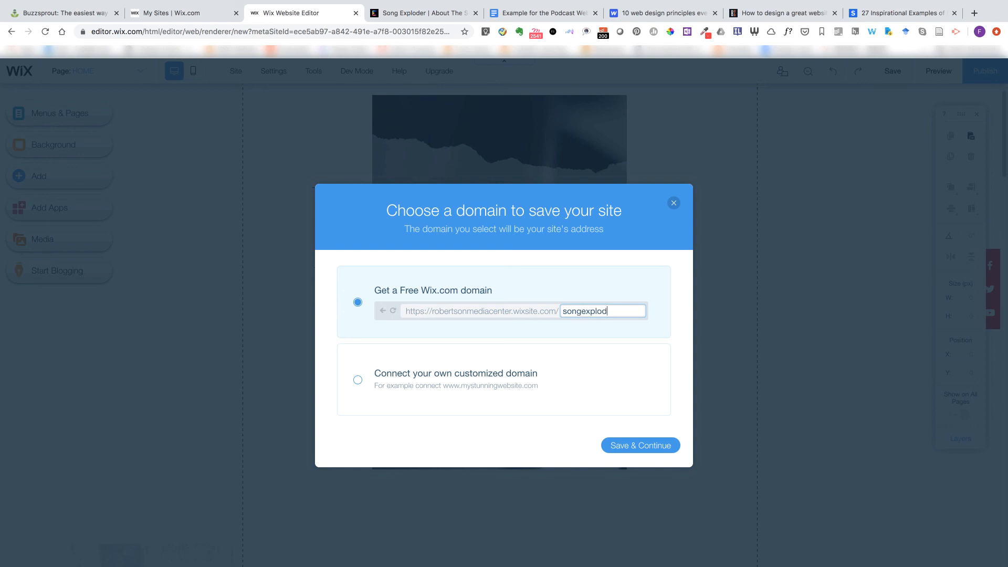
{"action": "type", "text": "erdemo"}
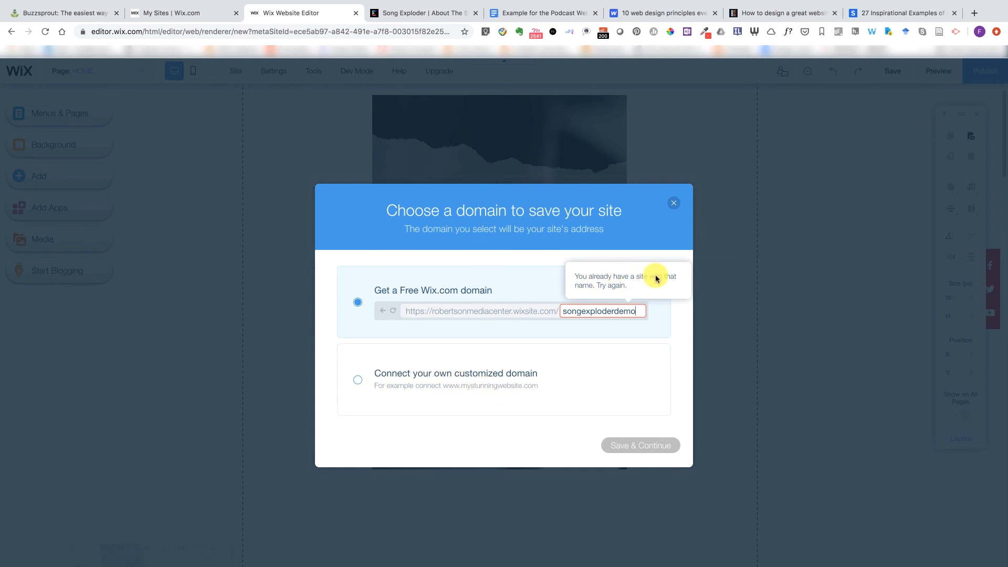
{"action": "left_click", "coordinate": [643, 309]}
{"action": "type", "text": "1"}
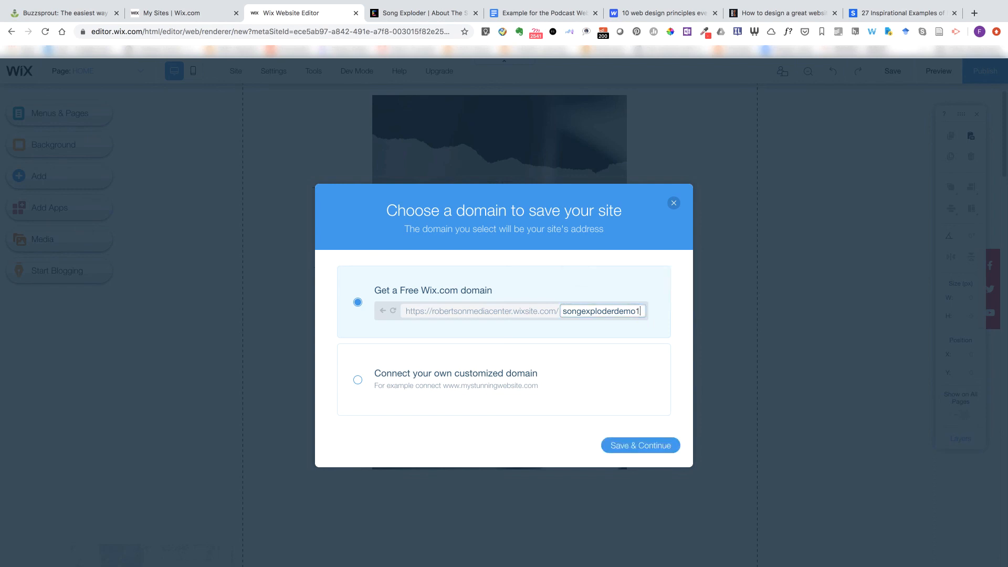
{"action": "left_click", "coordinate": [680, 287]}
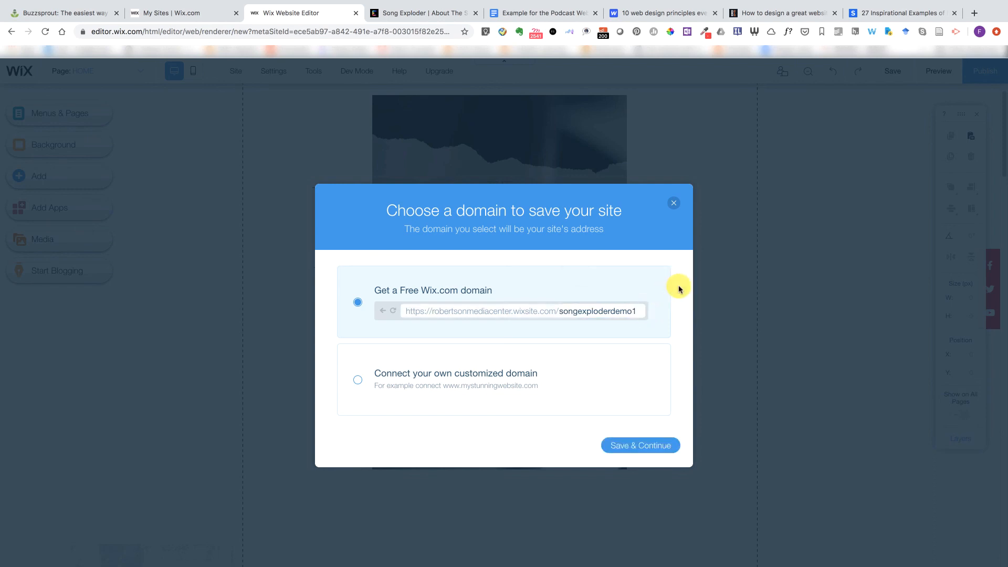
{"action": "left_click", "coordinate": [650, 452]}
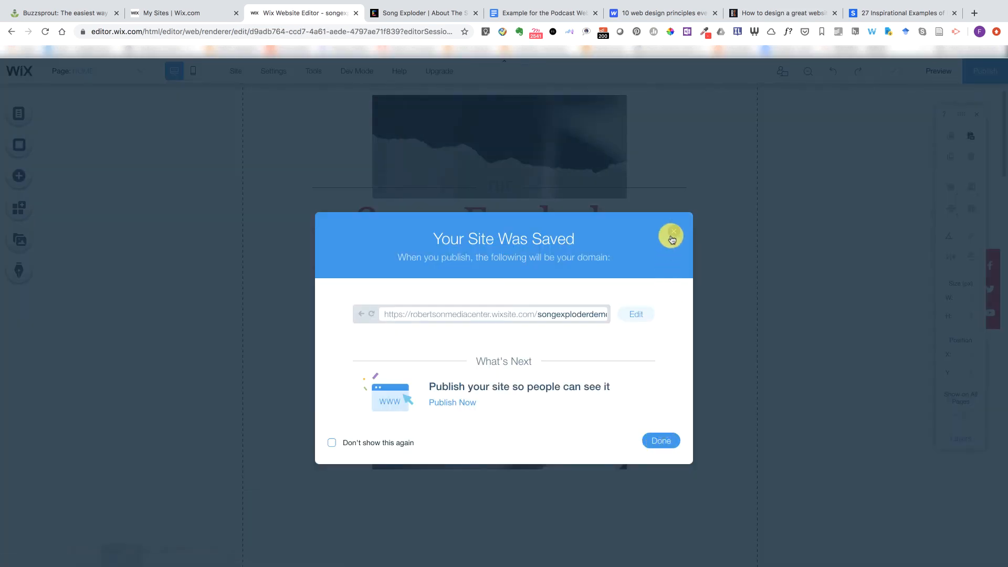
{"action": "left_click", "coordinate": [674, 235]}
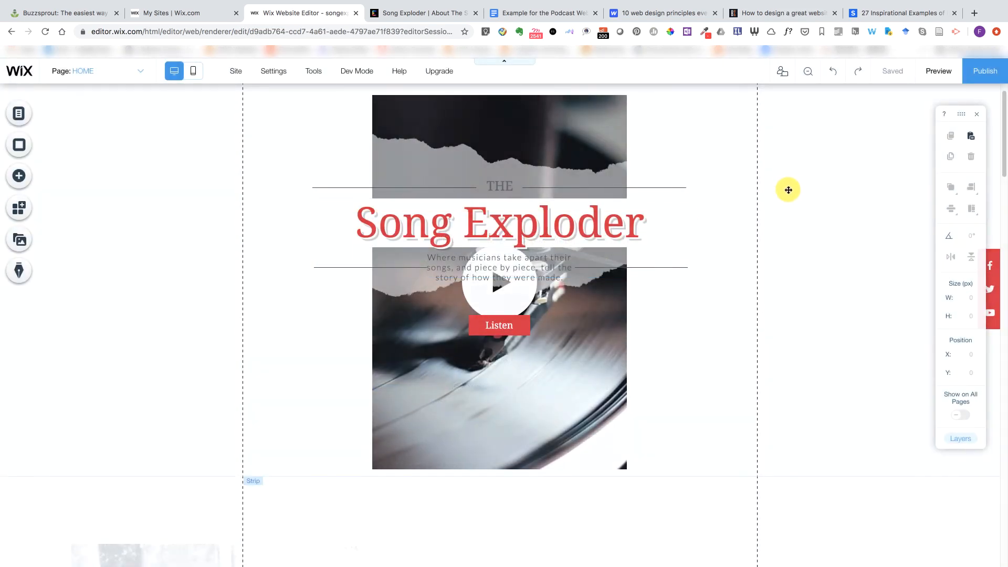
- Delete the semi-transparent torn-paper image lying over the video behind the title
{"action": "left_click", "coordinate": [516, 267]}
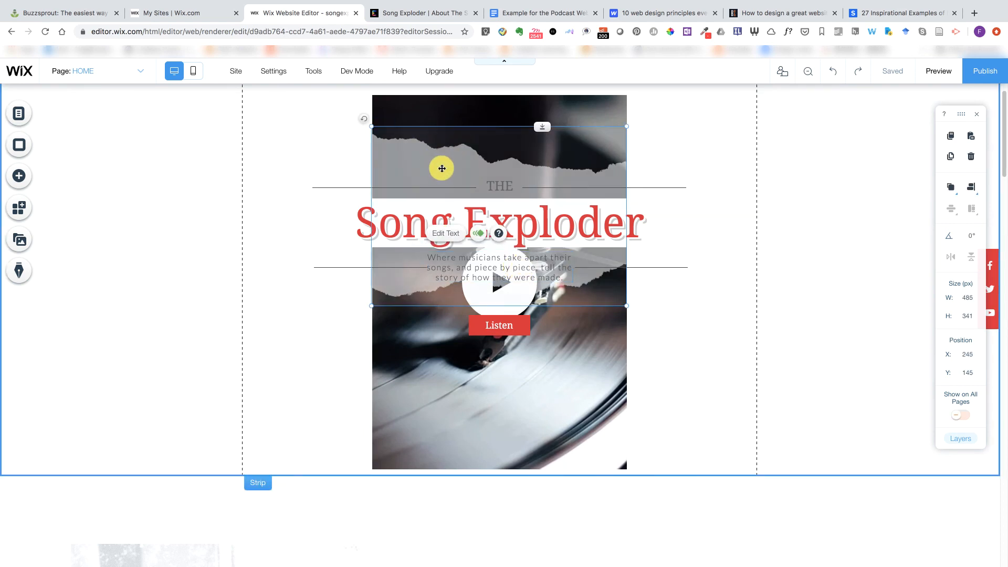
{"action": "left_click", "coordinate": [454, 152]}
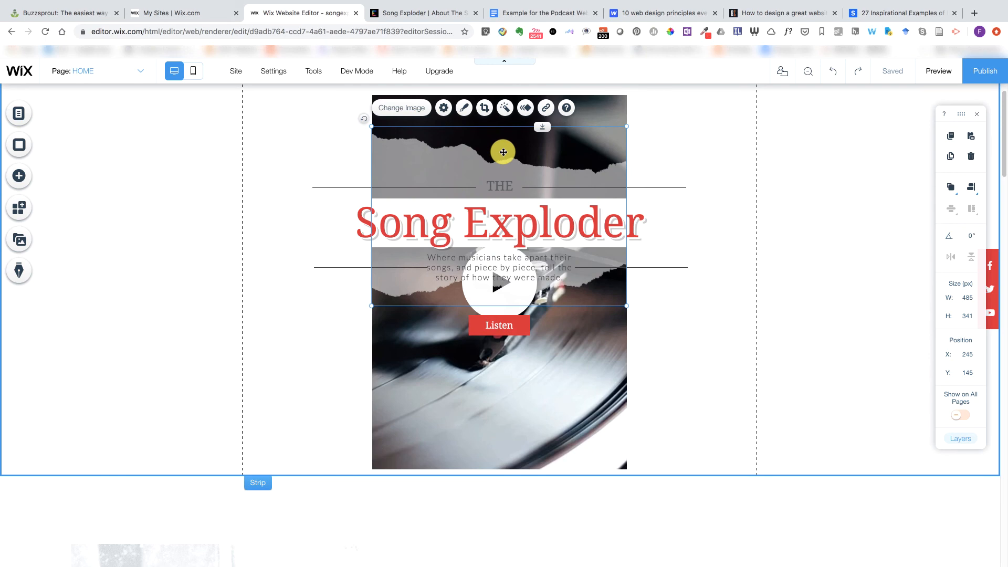
{"action": "key", "text": "Delete"}
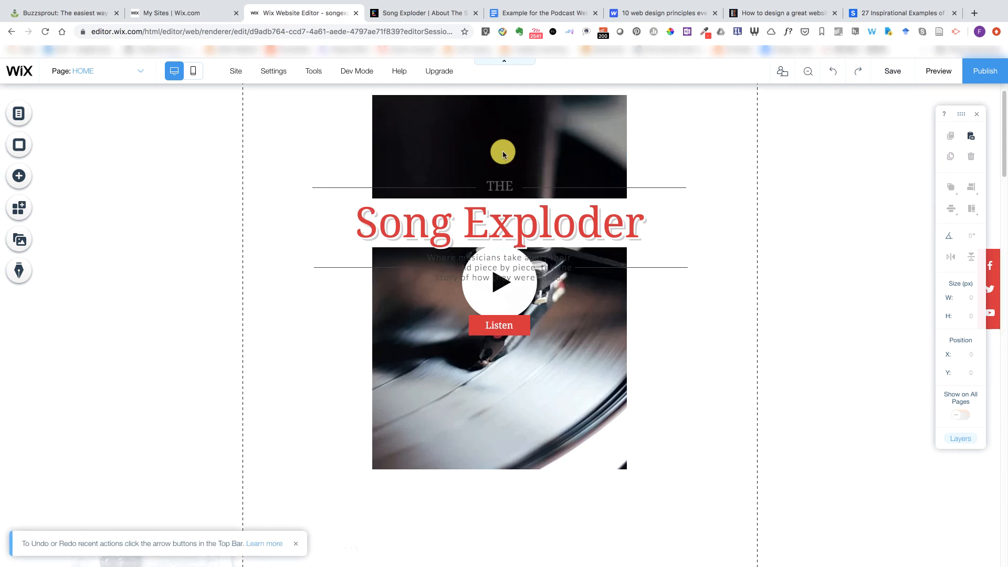
- Try other designs for the video's big play button and choose the semi-transparent circle with a solid triangle
{"action": "left_click", "coordinate": [523, 306]}
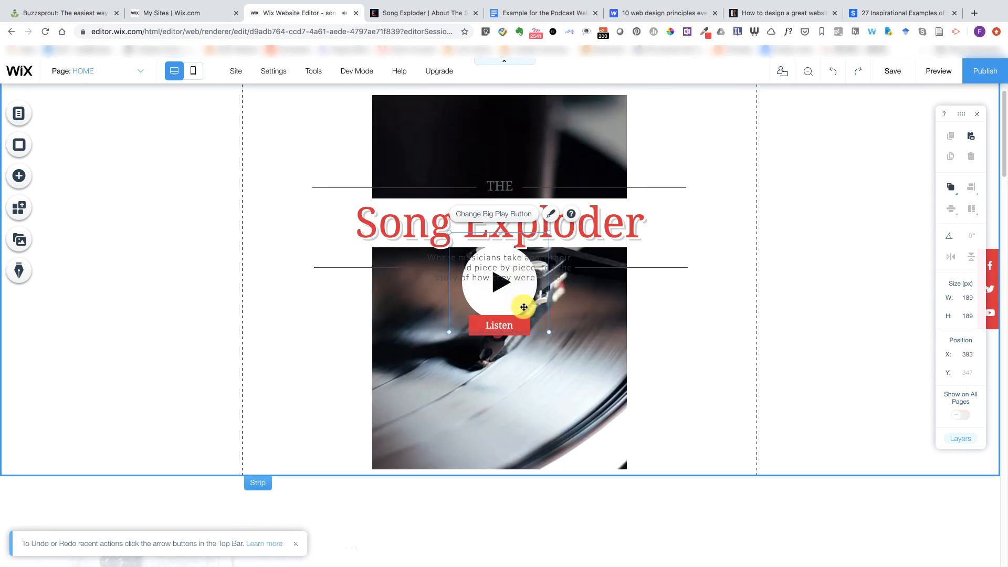
{"action": "left_click", "coordinate": [503, 215]}
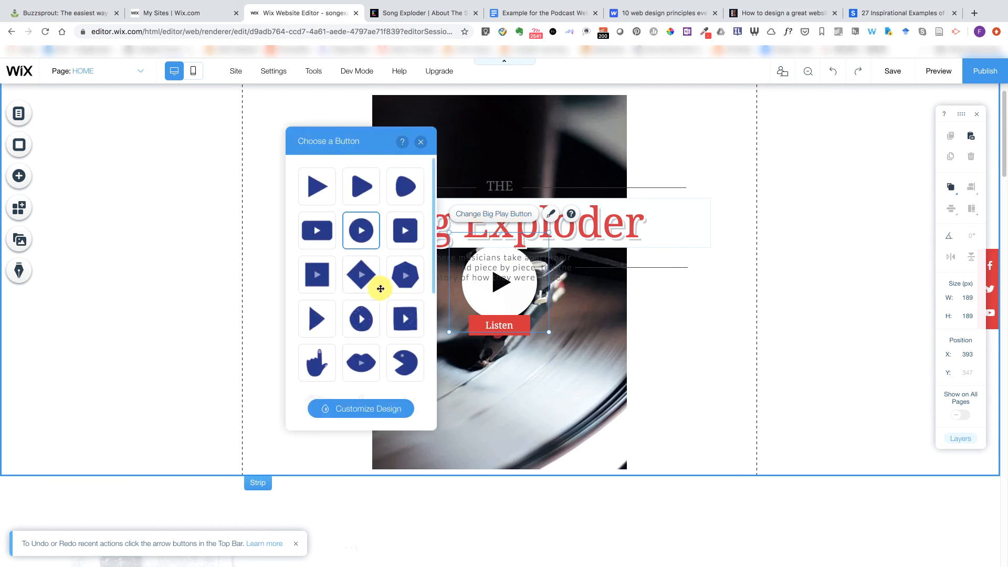
{"action": "left_click", "coordinate": [359, 320]}
{"action": "scroll", "coordinate": [359, 321], "scroll_direction": "down", "scroll_amount": 5}
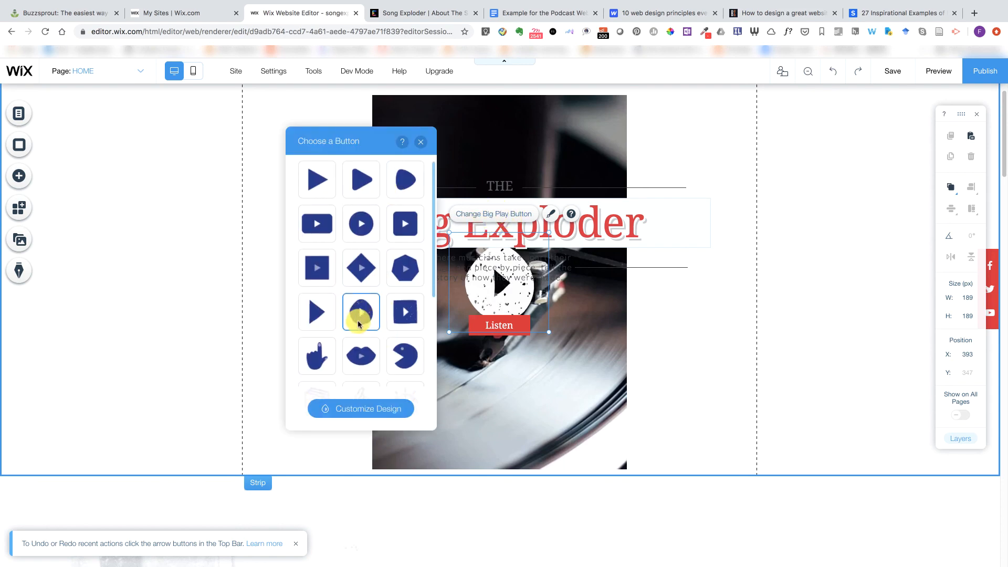
{"action": "left_click", "coordinate": [357, 324]}
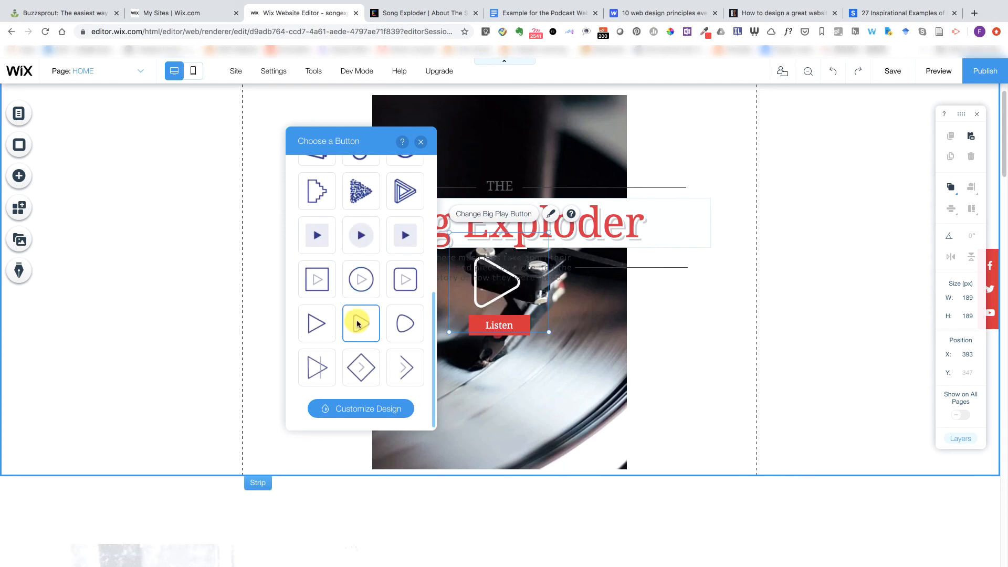
{"action": "left_click", "coordinate": [360, 242]}
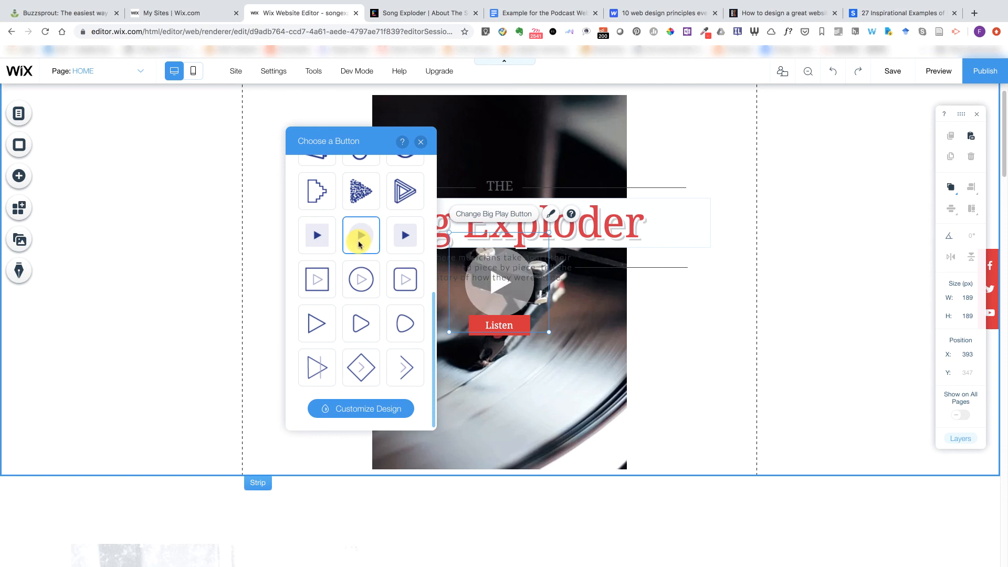
{"action": "scroll", "coordinate": [359, 244], "scroll_direction": "up", "scroll_amount": 10}
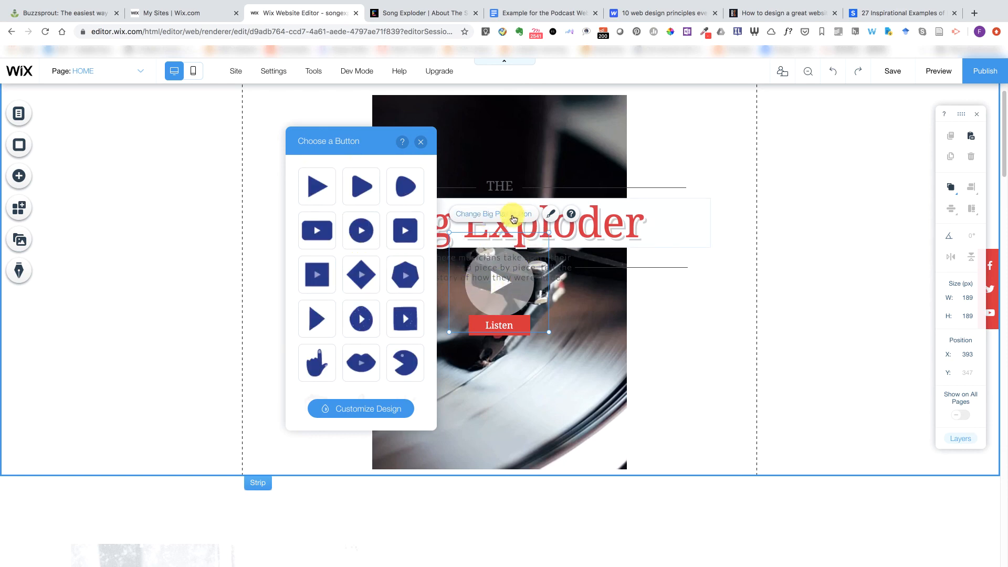
- Set the big play button's fill opacity to 52%
{"action": "left_click", "coordinate": [371, 408]}
{"action": "mouse_move", "coordinate": [367, 242]}
{"action": "left_mouse_down"}
{"action": "mouse_move", "coordinate": [342, 236]}
{"action": "mouse_move", "coordinate": [349, 240]}
{"action": "left_mouse_up"}
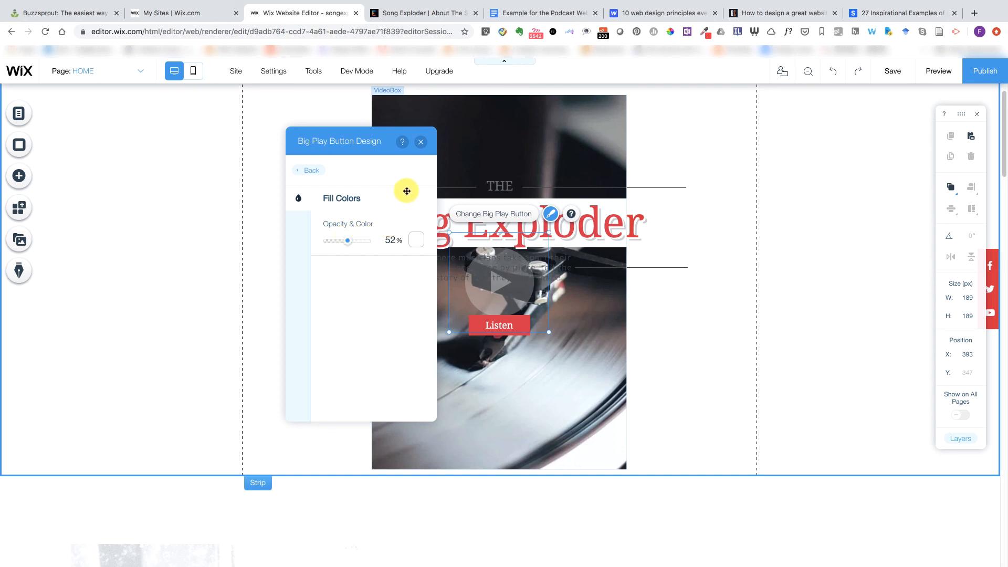
{"action": "left_click", "coordinate": [422, 143]}
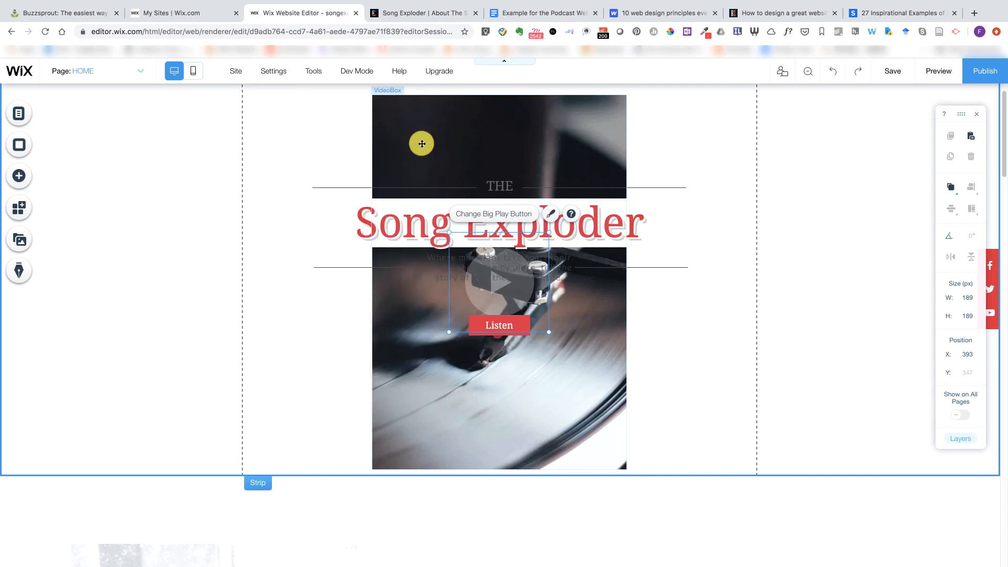
- Recolour the tagline about musicians taking apart their songs to white from the site colours
{"action": "left_click", "coordinate": [445, 259]}
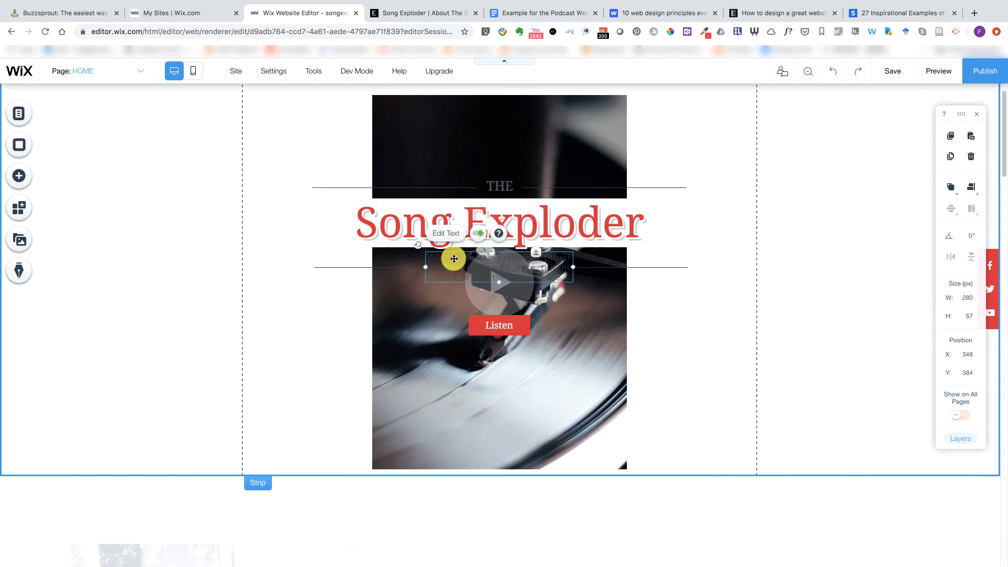
{"action": "left_click", "coordinate": [451, 234]}
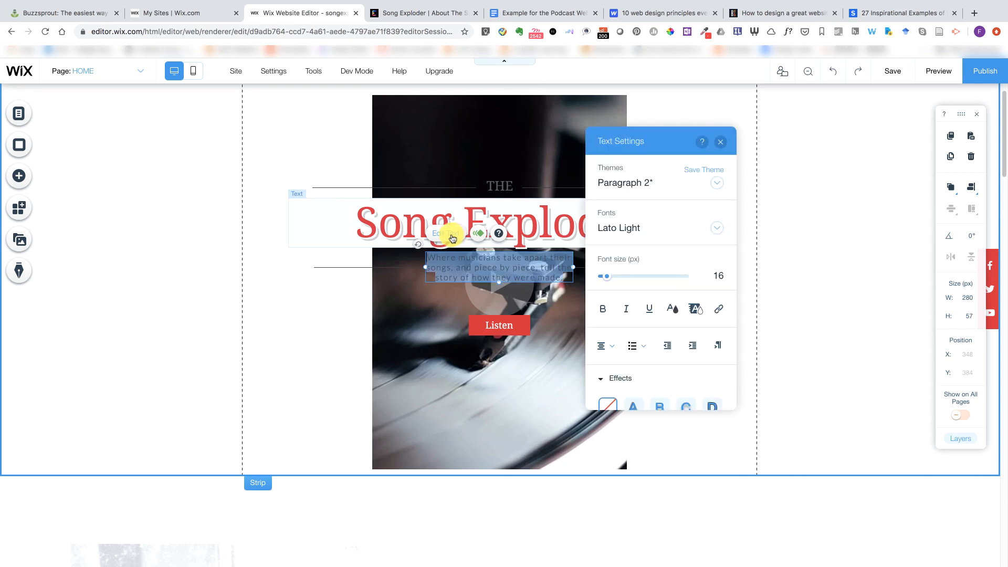
{"action": "left_click", "coordinate": [671, 308]}
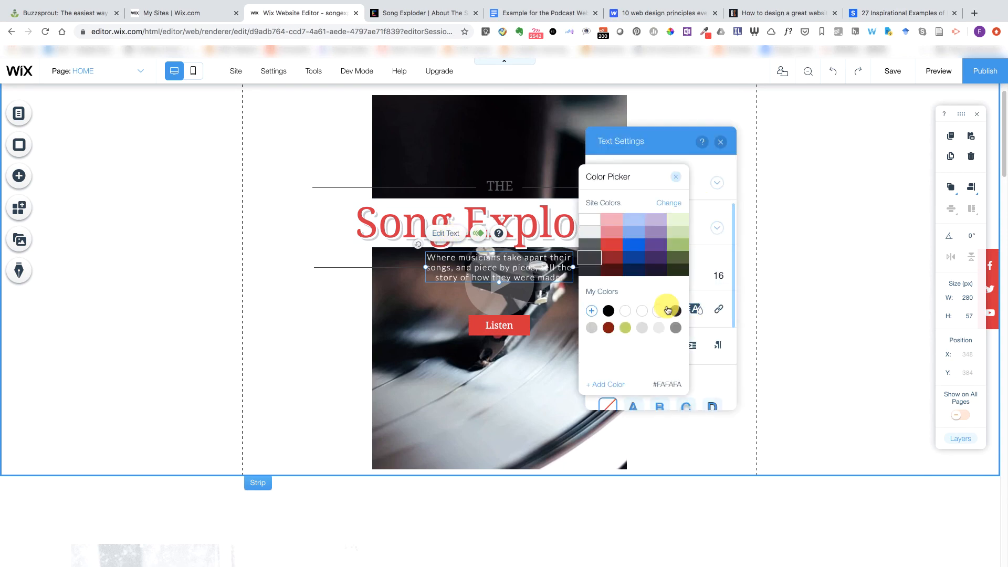
{"action": "left_click", "coordinate": [591, 222]}
{"action": "left_click", "coordinate": [675, 176]}
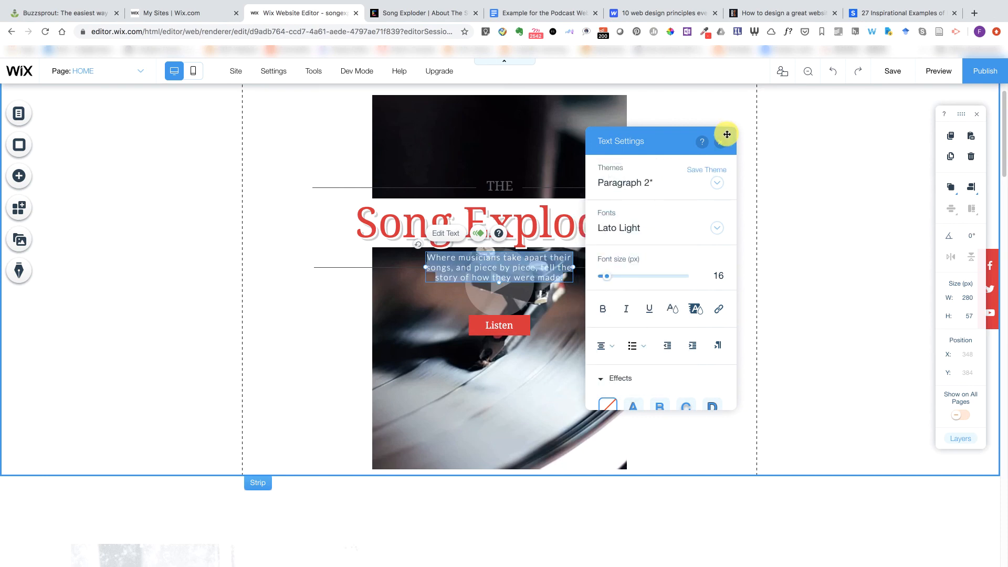
{"action": "left_click", "coordinate": [720, 142]}
{"action": "left_click", "coordinate": [710, 332]}
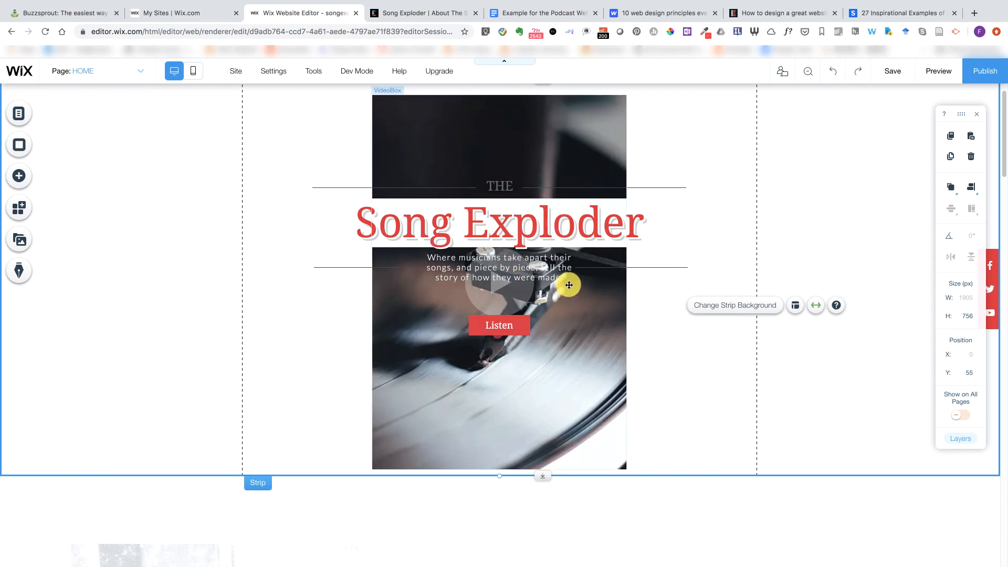
- Move the Listen button further down over the video, to about X 431, Y 576
{"action": "left_click", "coordinate": [507, 330]}
{"action": "left_click_drag", "start_coordinate": [495, 321], "coordinate": [496, 362]}
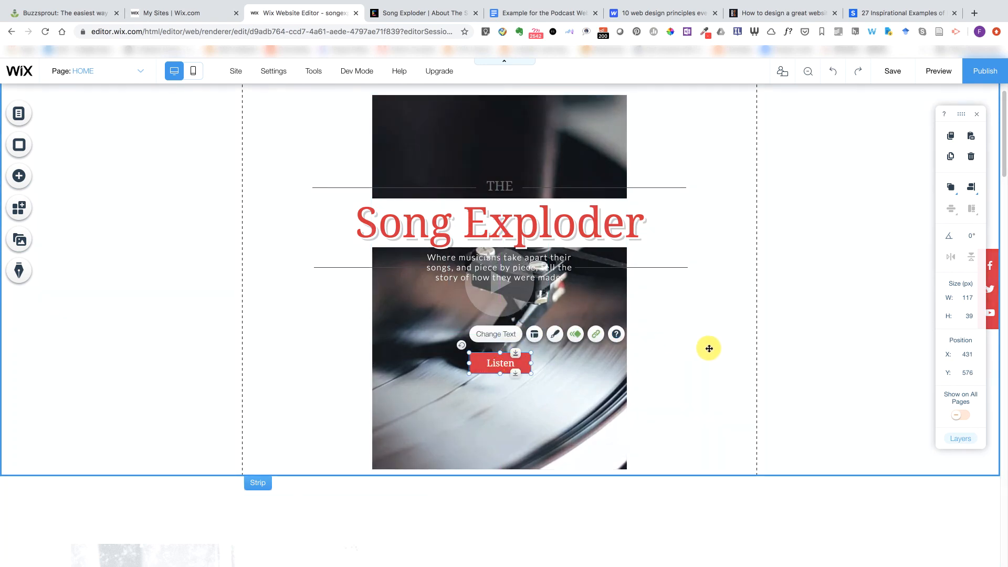
{"action": "left_click", "coordinate": [709, 348]}
{"action": "left_click", "coordinate": [511, 290]}
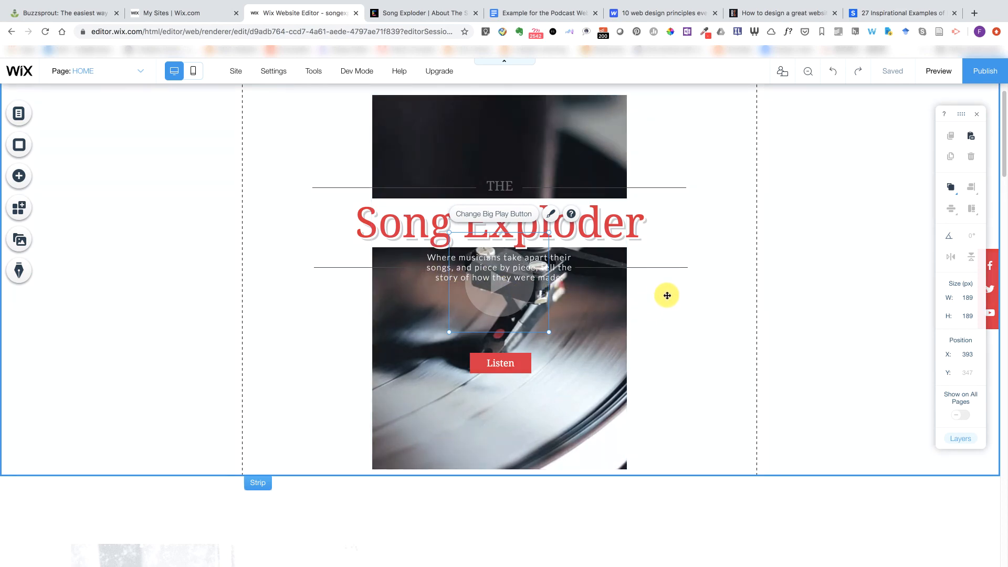
{"action": "scroll", "coordinate": [660, 296], "scroll_direction": "up", "scroll_amount": 1}
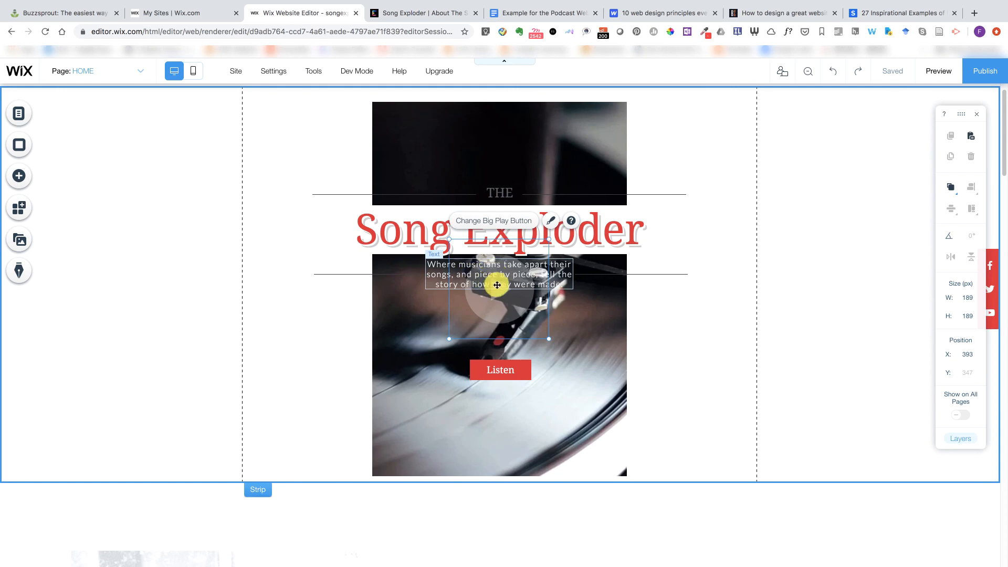
{"action": "left_click", "coordinate": [683, 333]}
- Preview other designs for the Listen button over the video and keep the themed solid red one
{"action": "scroll", "coordinate": [691, 317], "scroll_direction": "down", "scroll_amount": 1}
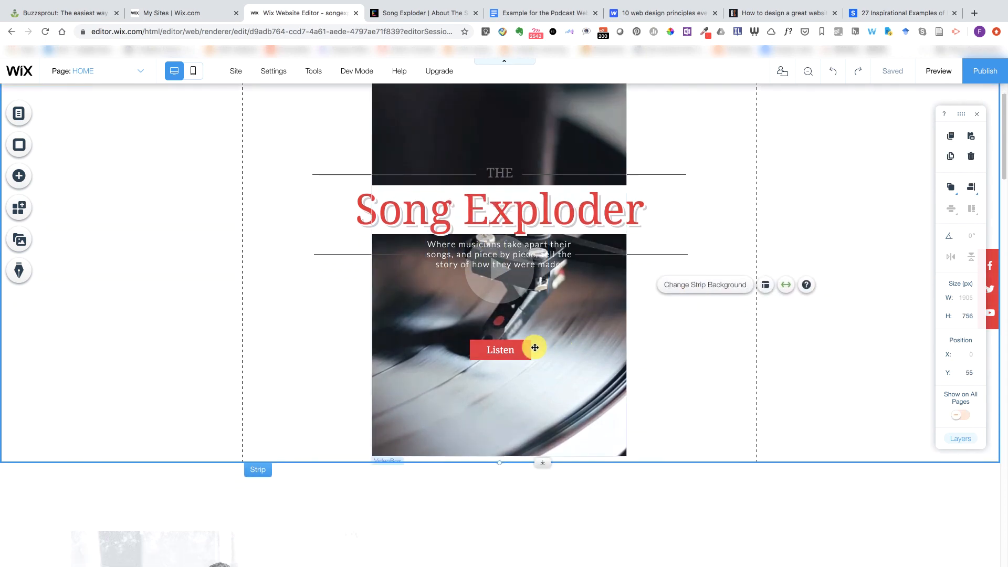
{"action": "left_click", "coordinate": [516, 349]}
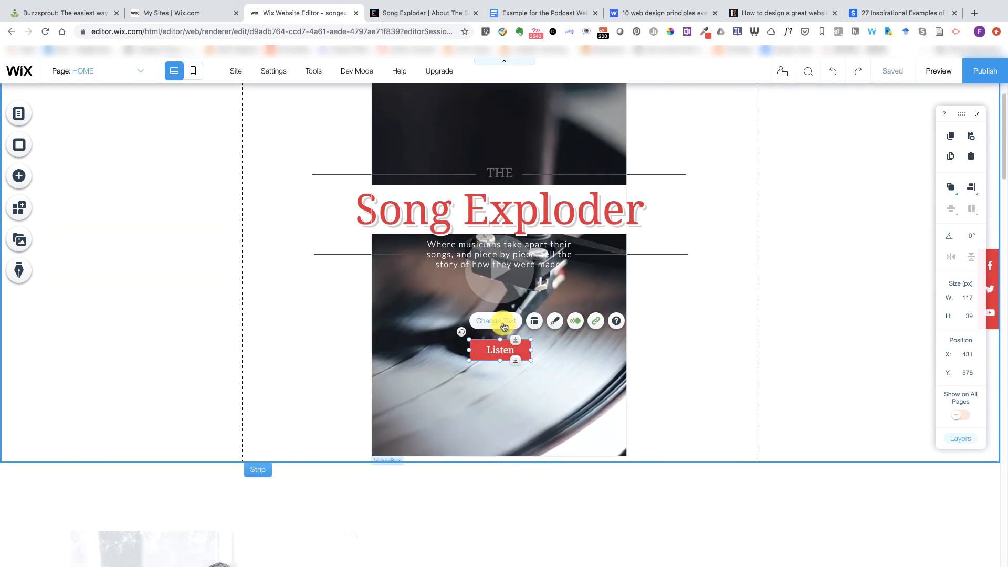
{"action": "left_click", "coordinate": [557, 322]}
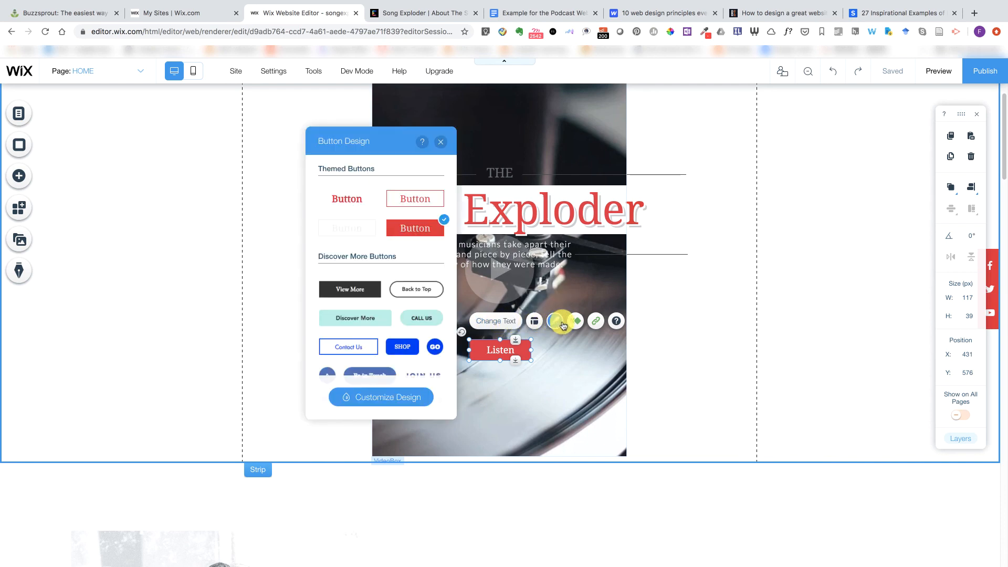
{"action": "scroll", "coordinate": [422, 282], "scroll_direction": "down", "scroll_amount": 5}
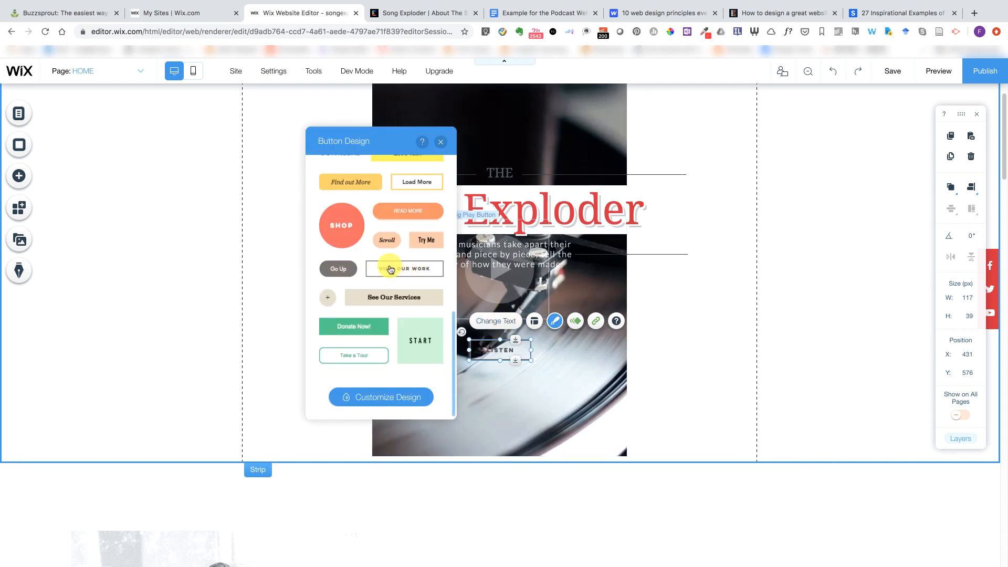
{"action": "scroll", "coordinate": [368, 199], "scroll_direction": "up", "scroll_amount": 5}
{"action": "scroll", "coordinate": [368, 189], "scroll_direction": "up", "scroll_amount": 5}
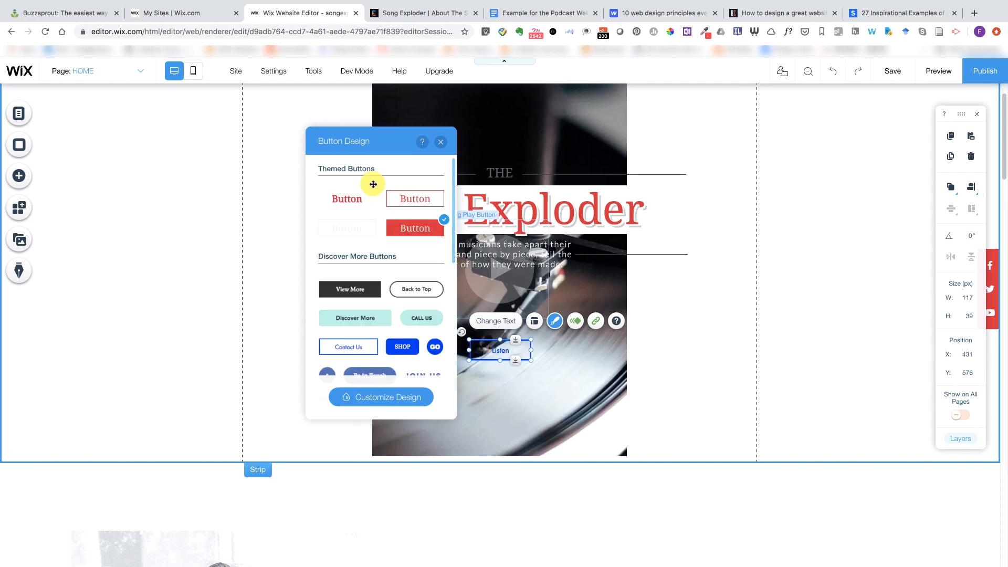
{"action": "left_click", "coordinate": [406, 227]}
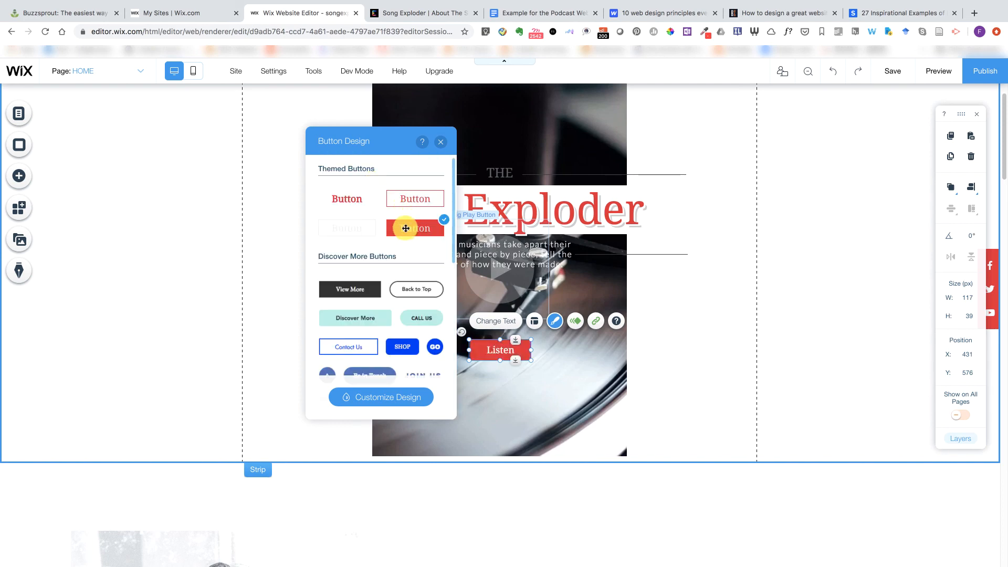
{"action": "left_click", "coordinate": [444, 145]}
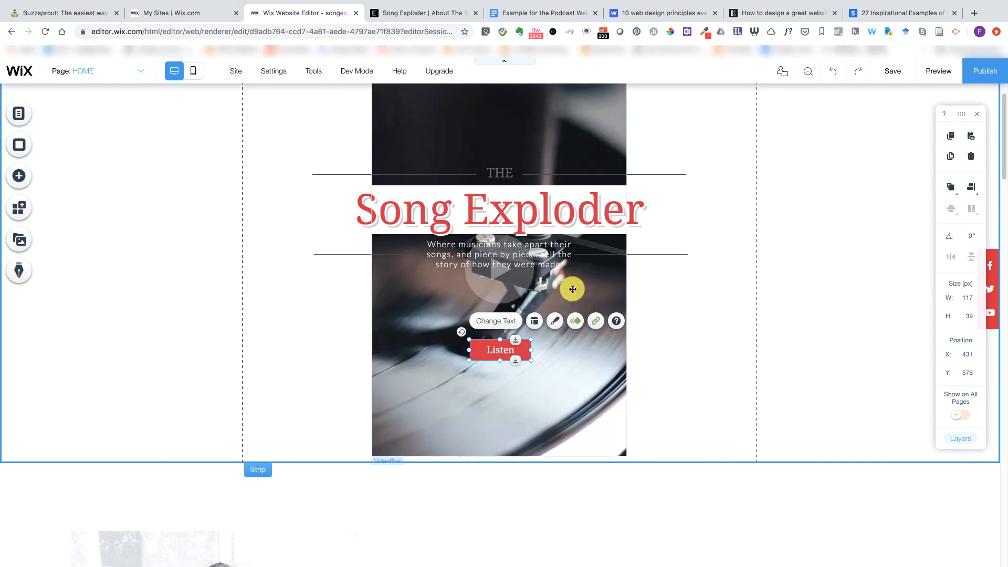
- Review the animation options for the Song Exploder title and keep Fade-In
{"action": "left_click", "coordinate": [519, 209]}
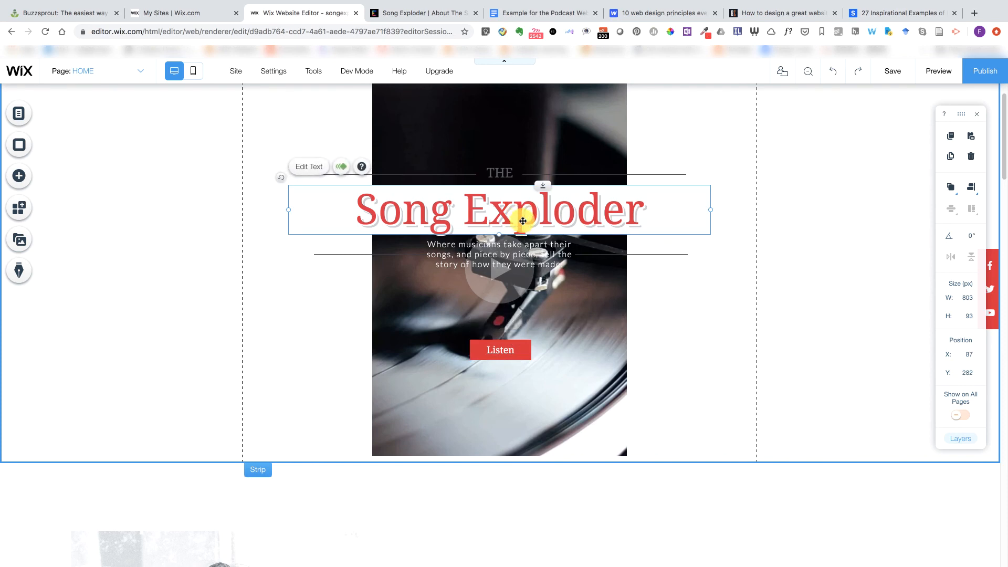
{"action": "left_click", "coordinate": [342, 169]}
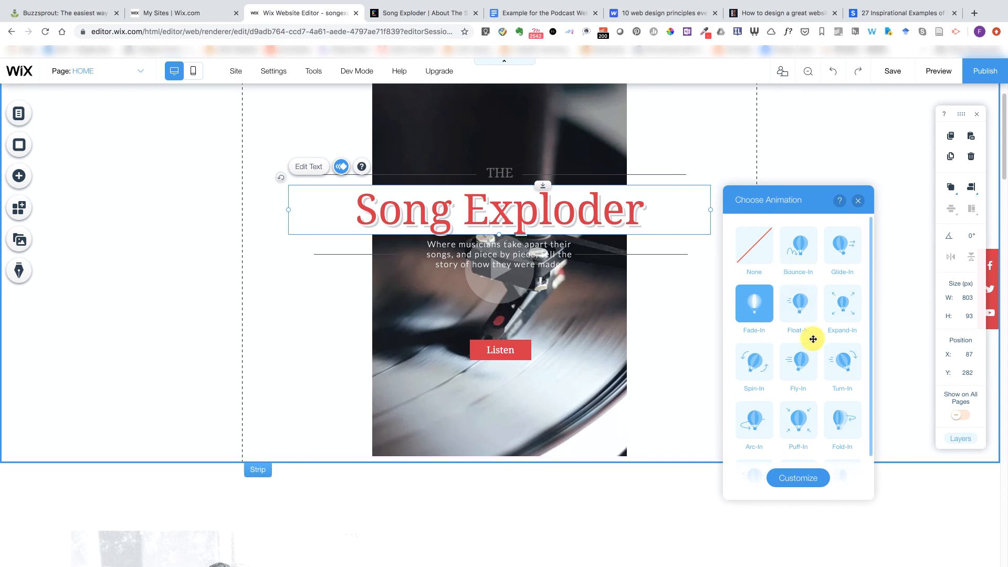
{"action": "left_click", "coordinate": [755, 306]}
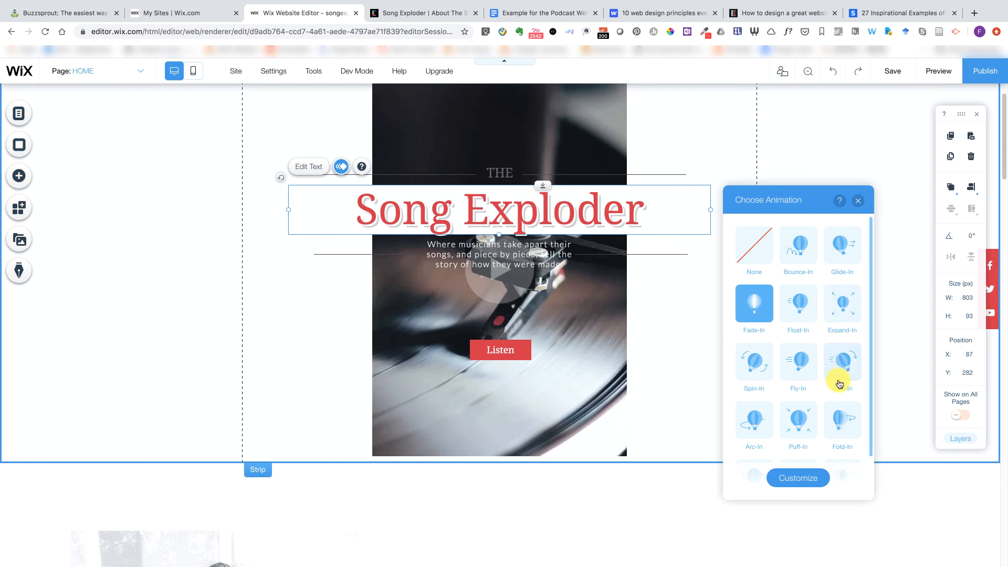
{"action": "scroll", "coordinate": [837, 375], "scroll_direction": "down", "scroll_amount": 1}
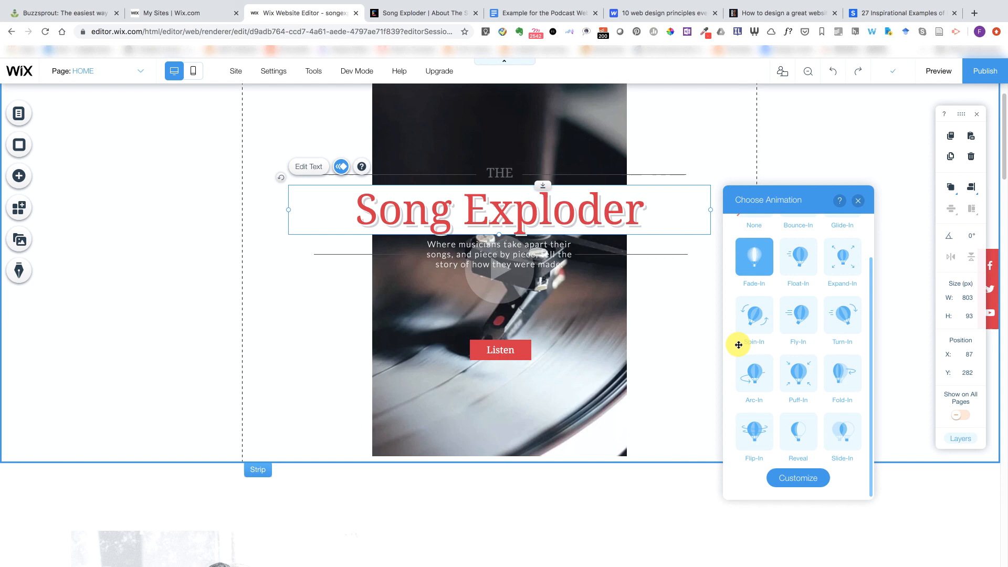
{"action": "left_click", "coordinate": [759, 257]}
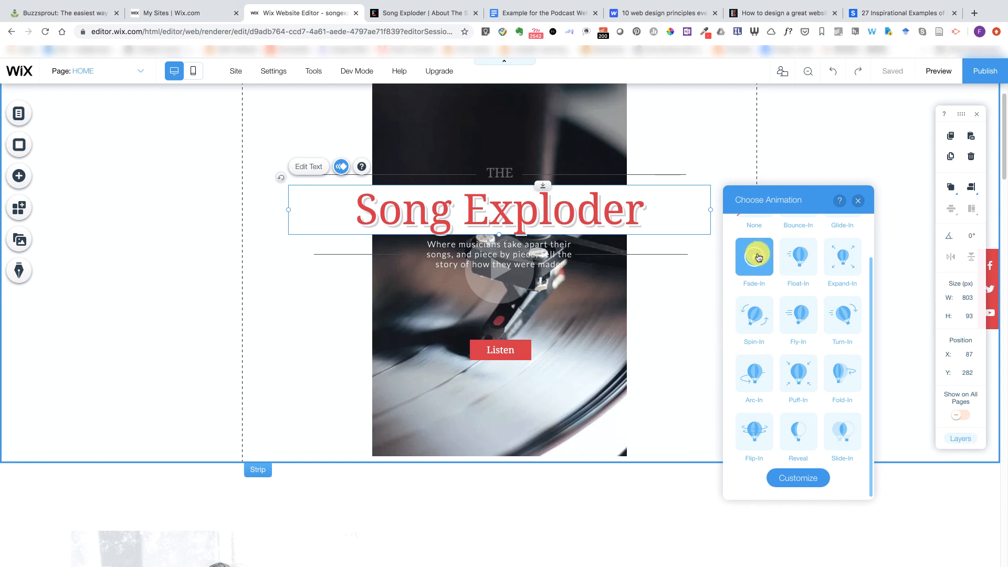
{"action": "left_click", "coordinate": [861, 203]}
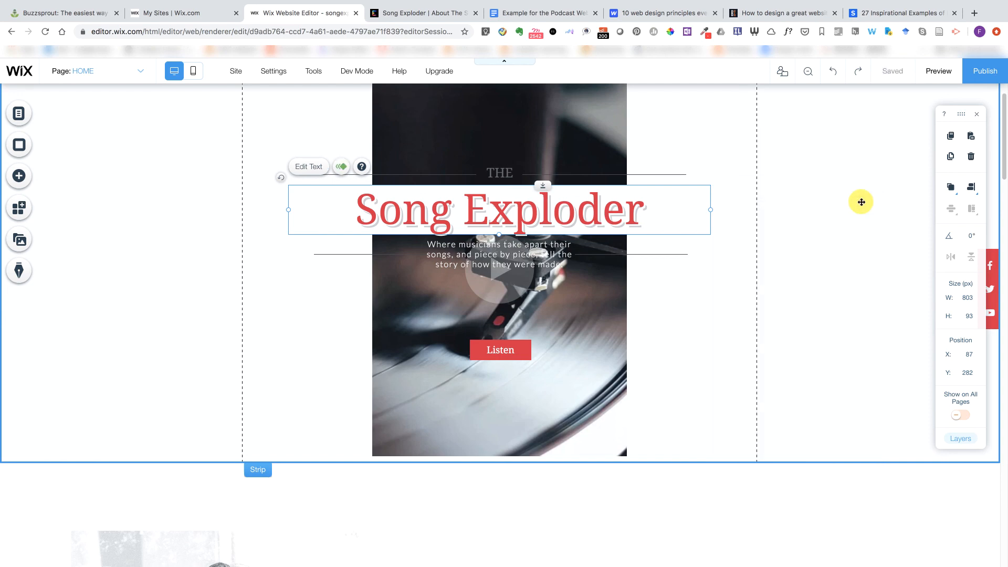
- Check which page the Listen button links to and how the link opens
{"action": "left_click", "coordinate": [509, 336]}
{"action": "left_click", "coordinate": [600, 323]}
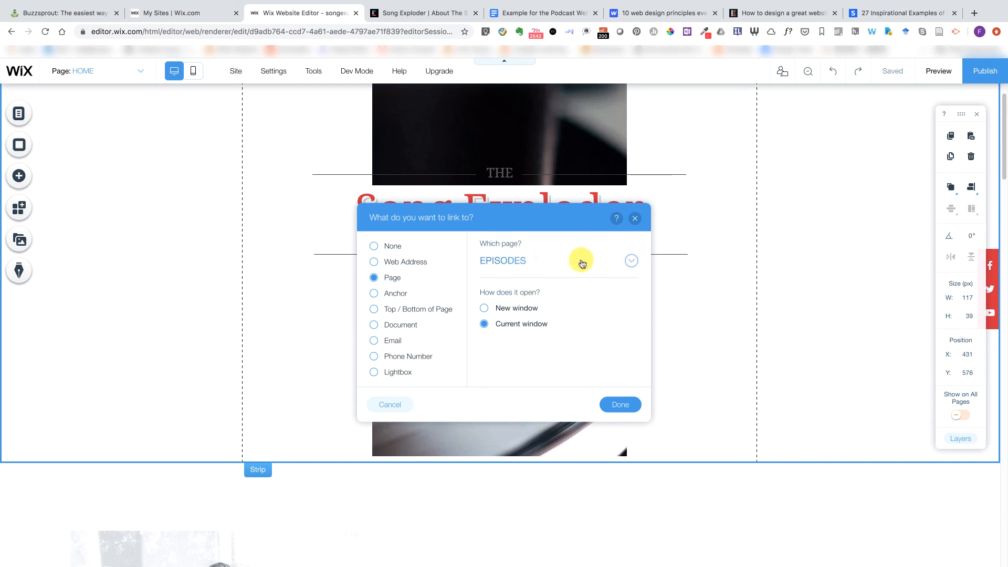
{"action": "left_click", "coordinate": [634, 218]}
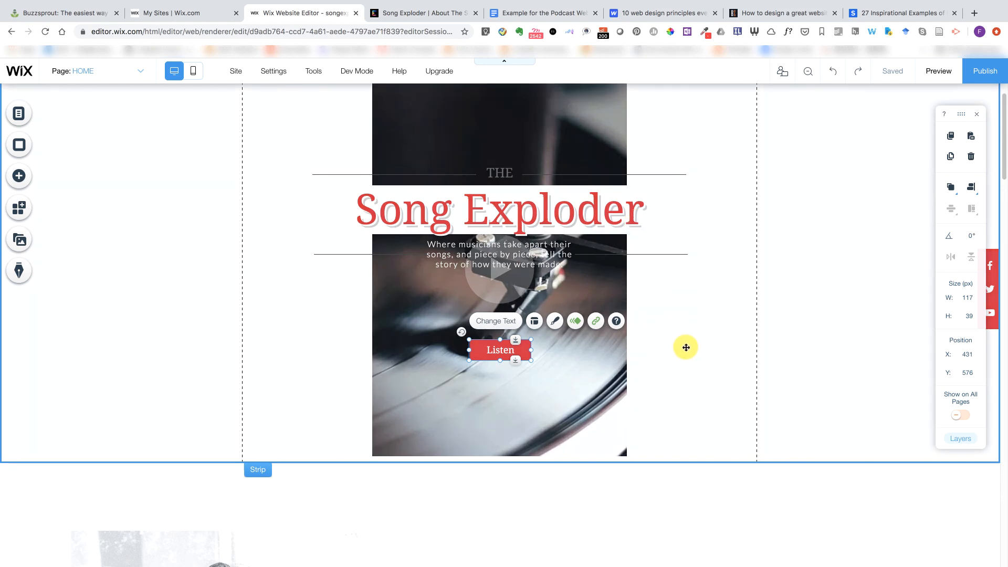
- Switch to the Song Exploder website and open the page of its newest episode, Episode 179: Soccer Mommy
{"action": "scroll", "coordinate": [685, 346], "scroll_direction": "up", "scroll_amount": 1}
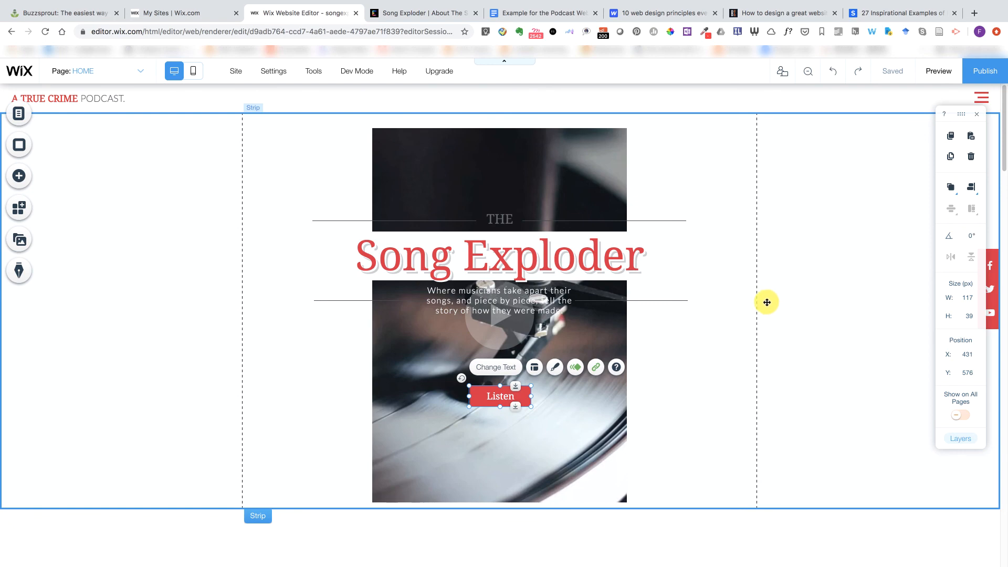
{"action": "scroll", "coordinate": [764, 299], "scroll_direction": "down", "scroll_amount": 8}
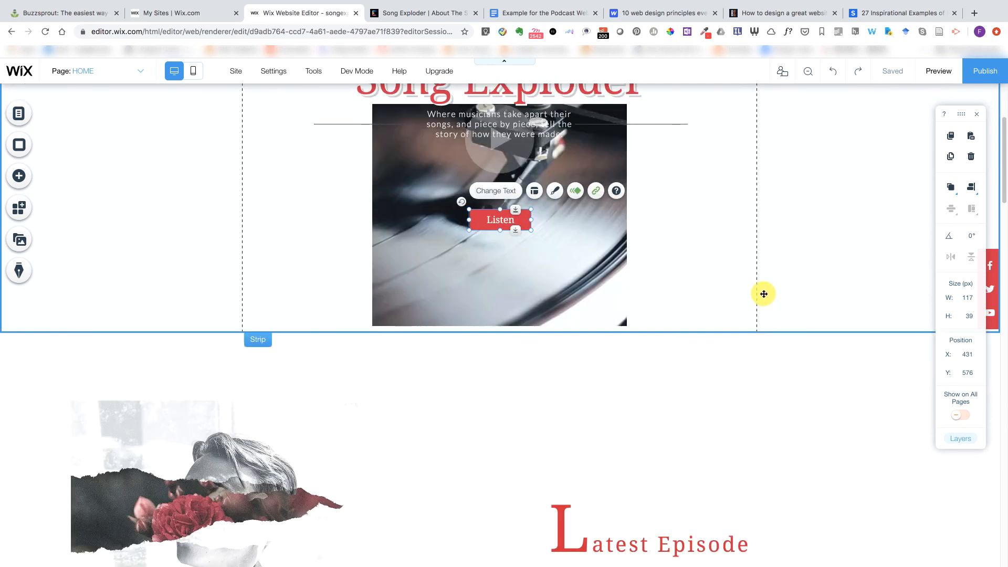
{"action": "scroll", "coordinate": [763, 293], "scroll_direction": "up", "scroll_amount": 1}
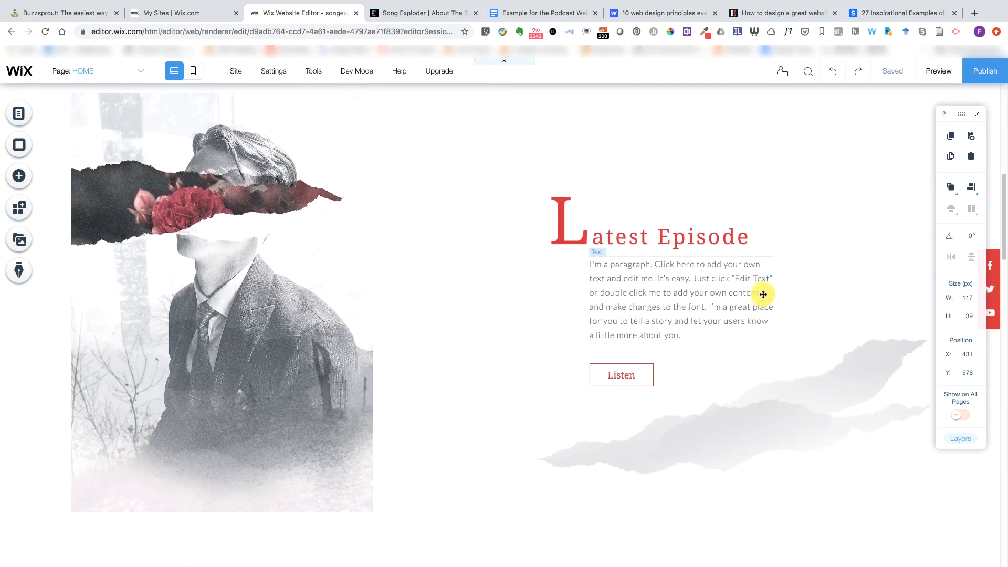
{"action": "scroll", "coordinate": [689, 256], "scroll_direction": "up", "scroll_amount": 1}
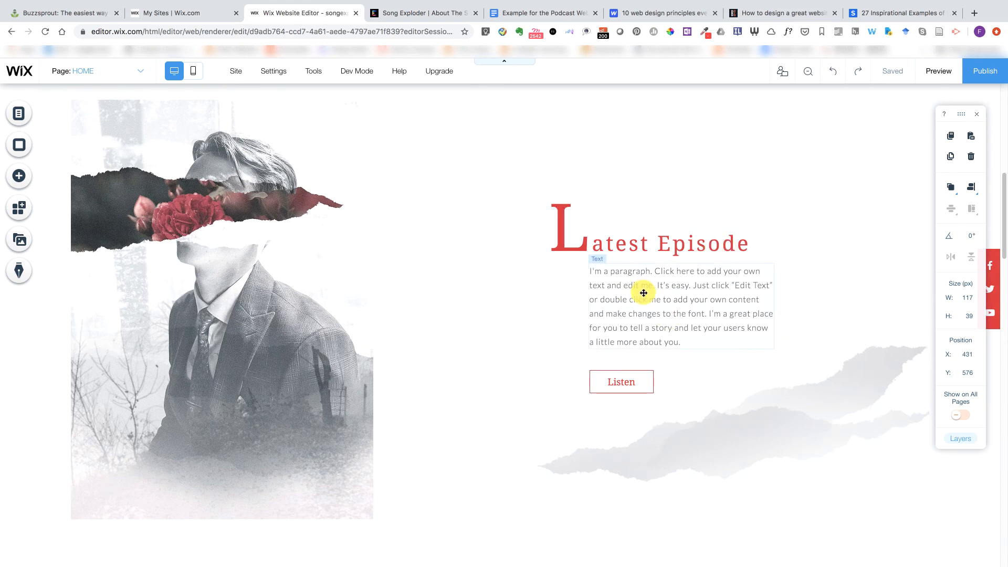
{"action": "left_click", "coordinate": [415, 11]}
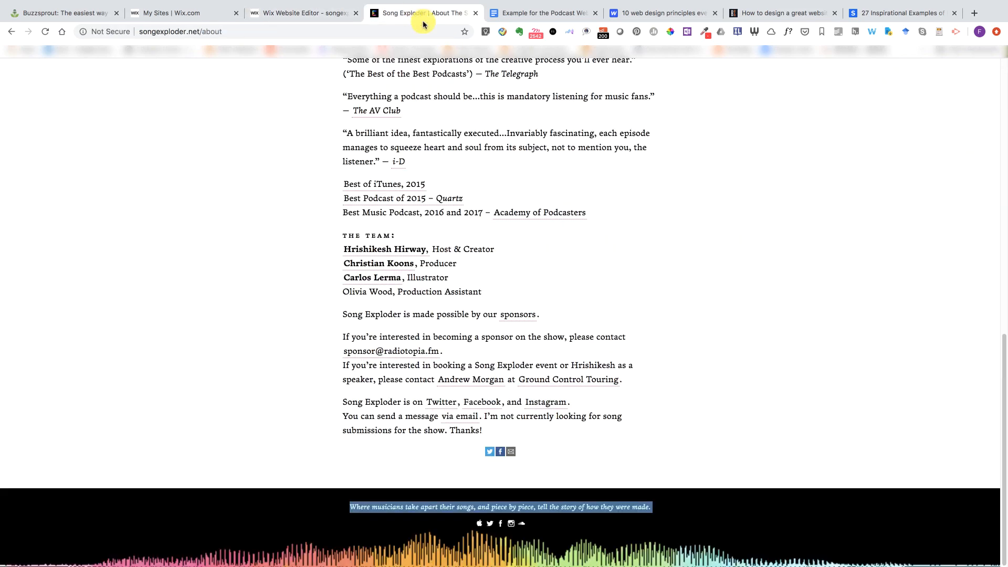
{"action": "scroll", "coordinate": [575, 257], "scroll_direction": "up", "scroll_amount": 5}
{"action": "scroll", "coordinate": [574, 257], "scroll_direction": "up", "scroll_amount": 7}
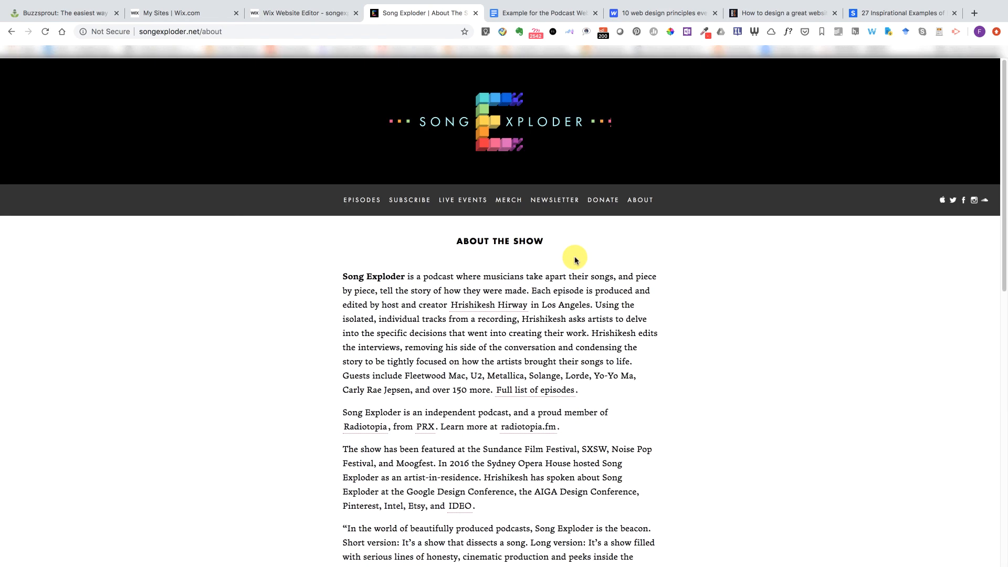
{"action": "left_click", "coordinate": [367, 202]}
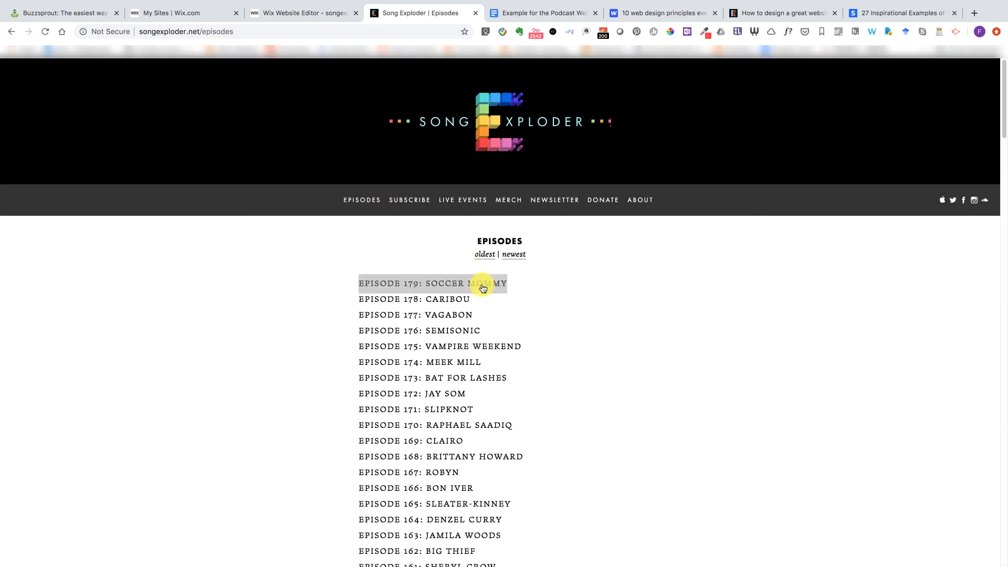
{"action": "left_click", "coordinate": [480, 285]}
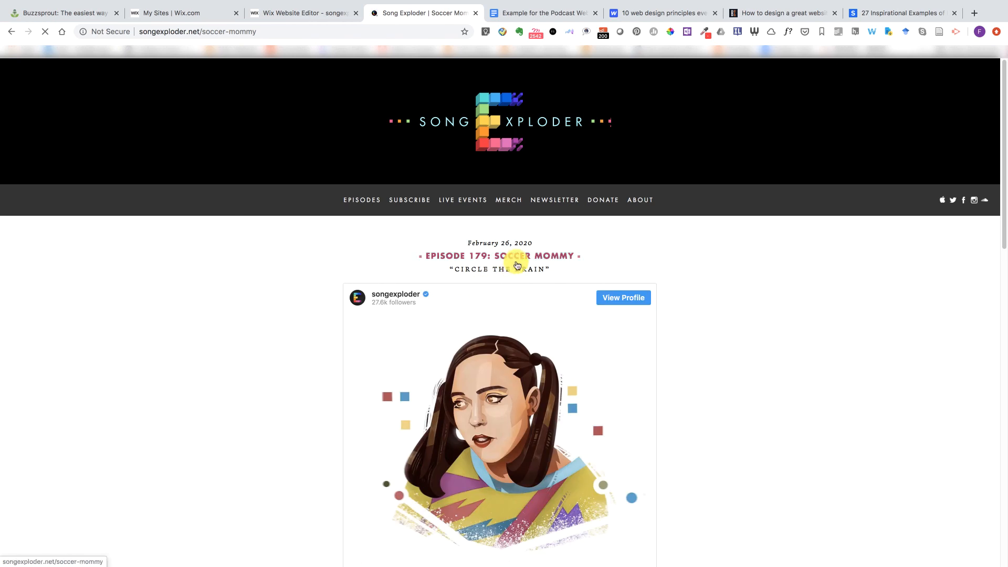
- Copy the episode's description paragraph, from the artist's introduction through "influenced by songs from her childhood."
{"action": "scroll", "coordinate": [514, 264], "scroll_direction": "down", "scroll_amount": 1}
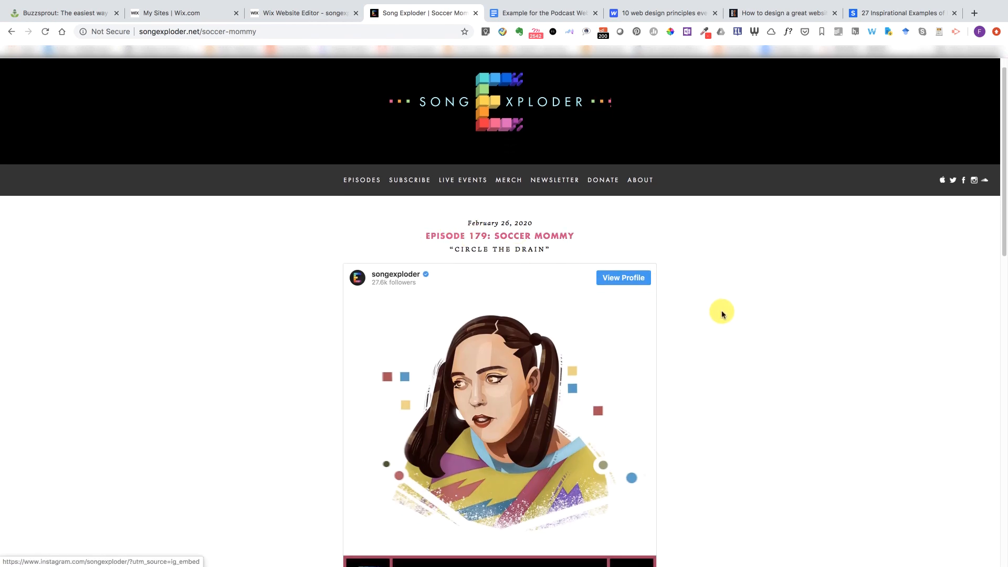
{"action": "scroll", "coordinate": [721, 312], "scroll_direction": "down", "scroll_amount": 3}
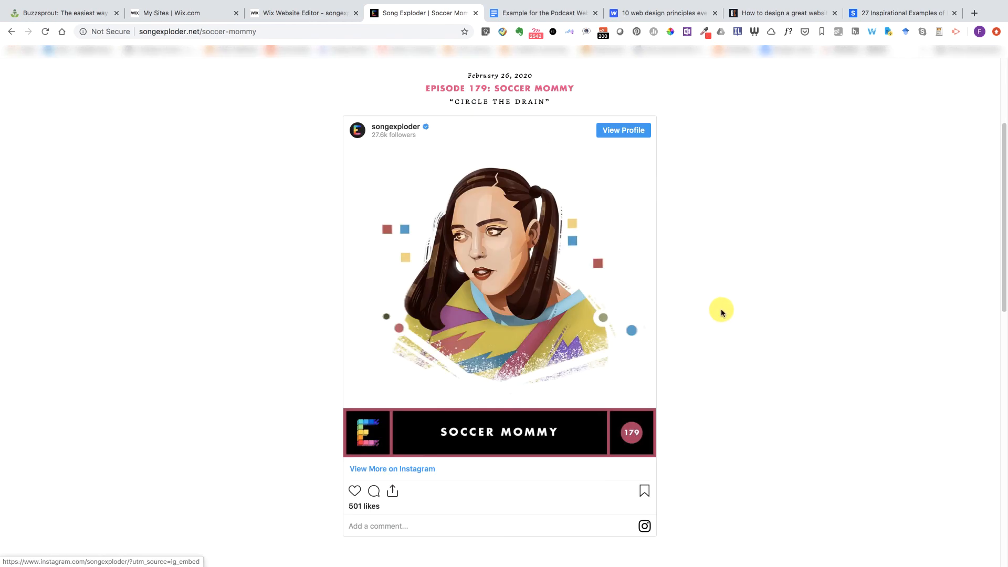
{"action": "scroll", "coordinate": [721, 312], "scroll_direction": "down", "scroll_amount": 3}
{"action": "scroll", "coordinate": [721, 312], "scroll_direction": "down", "scroll_amount": 6}
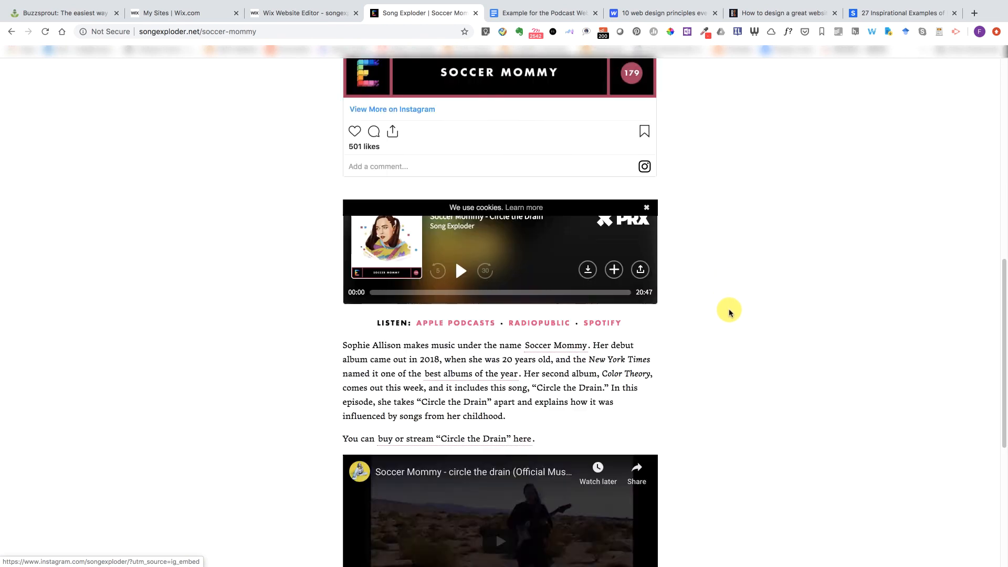
{"action": "left_click_drag", "start_coordinate": [343, 200], "coordinate": [511, 271]}
{"action": "key", "text": "ctrl+c"}
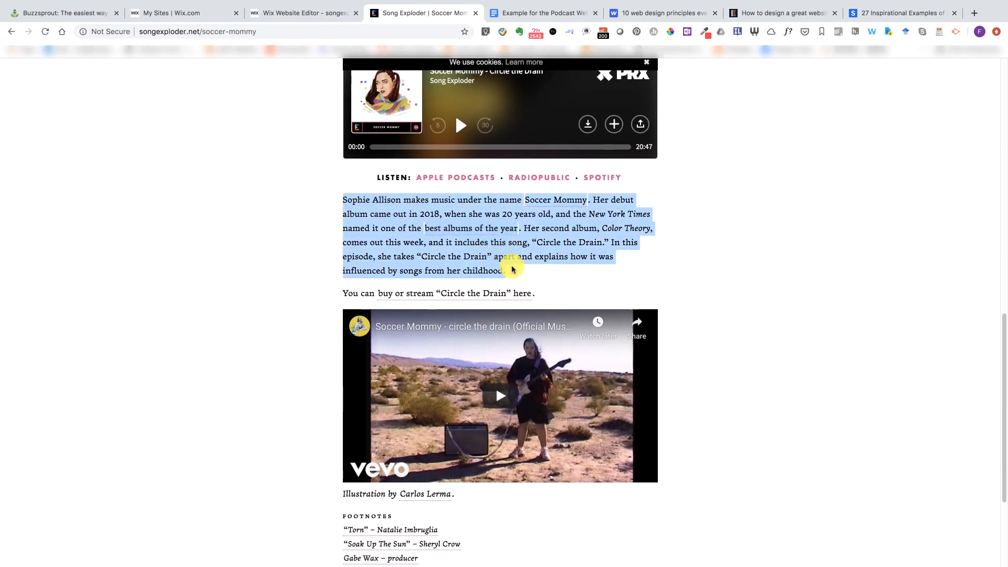
- Switch back to the Wix editor and replace the placeholder paragraph under Latest Episode with the copied episode description
{"action": "left_click", "coordinate": [270, 15]}
{"action": "left_click", "coordinate": [602, 287]}
{"action": "double_click", "coordinate": [602, 288]}
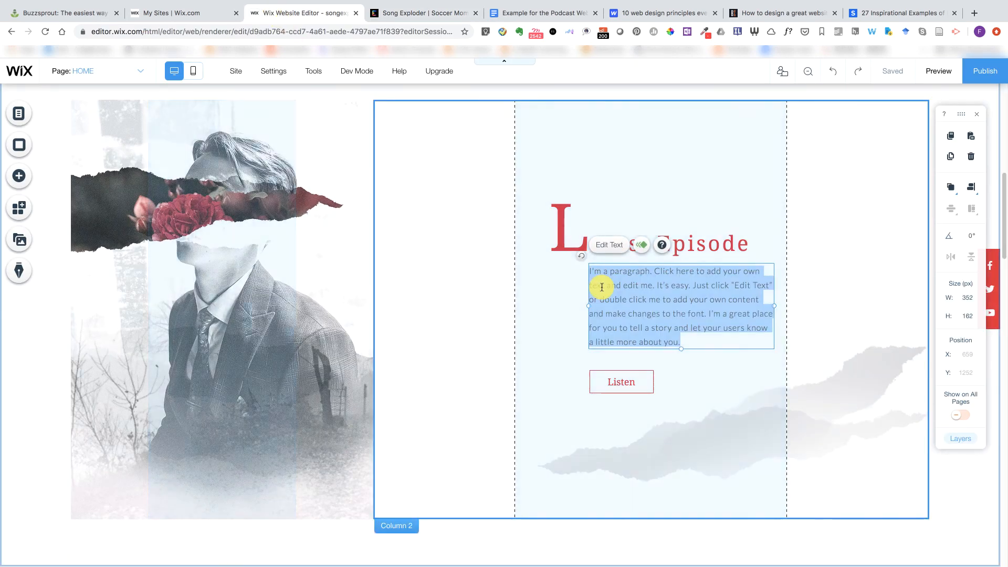
{"action": "key", "text": "ctrl+v"}
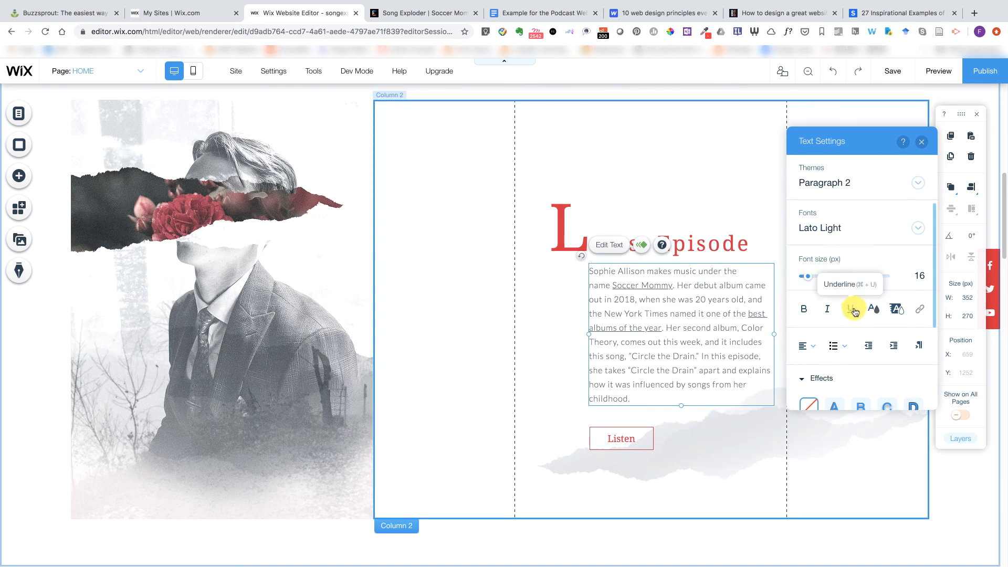
{"action": "scroll", "coordinate": [848, 309], "scroll_direction": "down", "scroll_amount": 5}
{"action": "scroll", "coordinate": [848, 299], "scroll_direction": "up", "scroll_amount": 5}
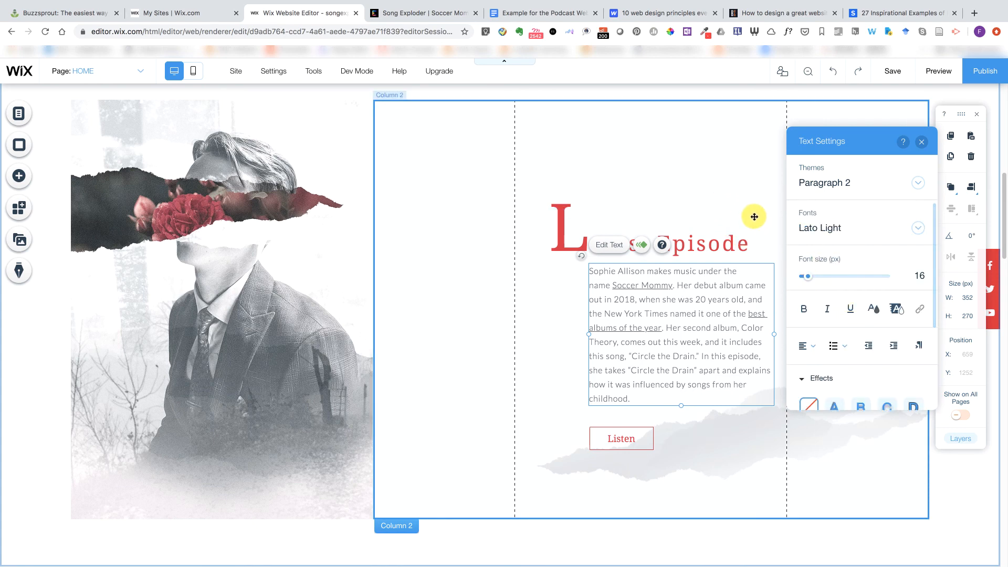
{"action": "left_click", "coordinate": [741, 200]}
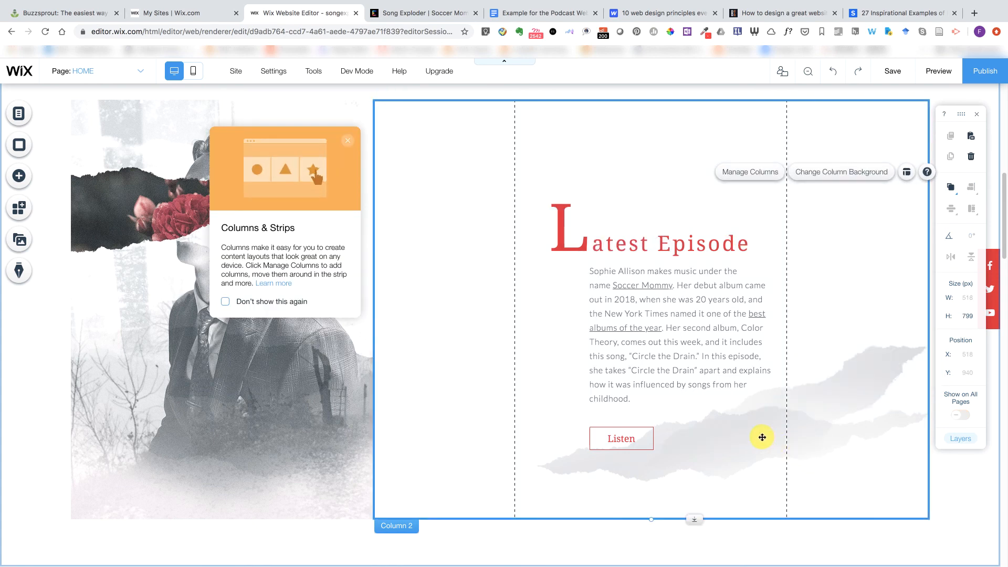
- Check the Listen button's link target and how it opens, leaving the link settings as they are
{"action": "left_click", "coordinate": [633, 441]}
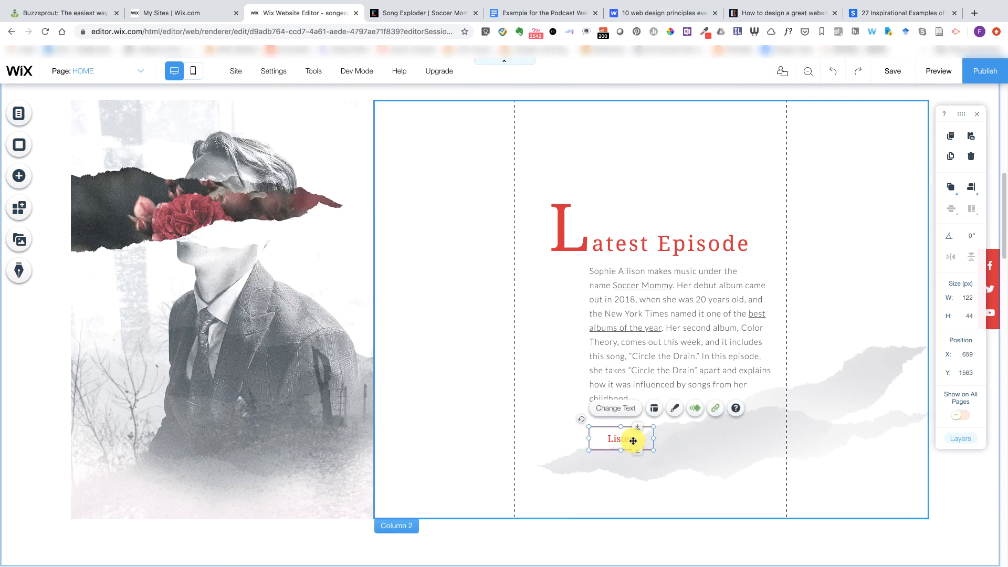
{"action": "left_click", "coordinate": [716, 408]}
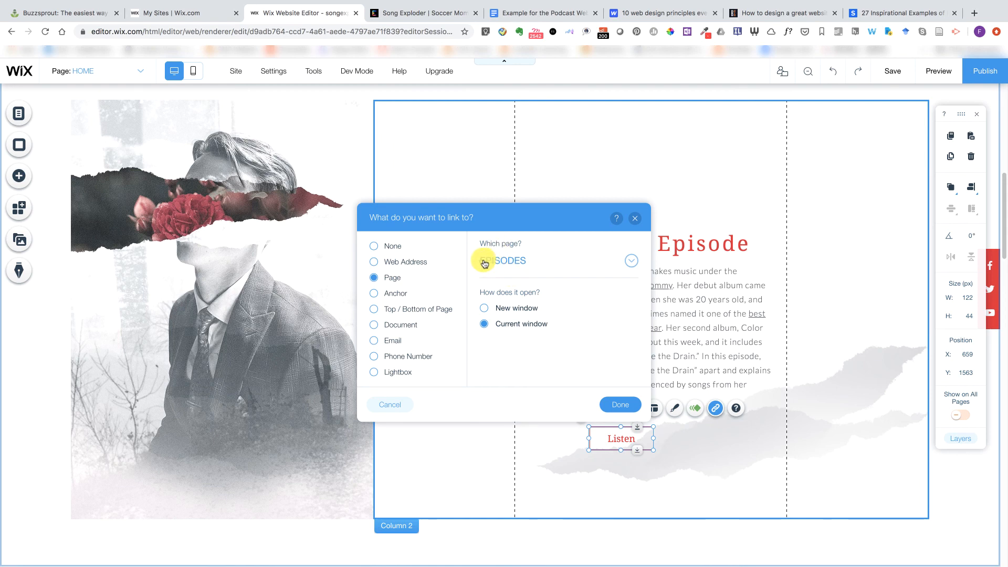
{"action": "left_click", "coordinate": [635, 220]}
{"action": "left_click", "coordinate": [823, 277]}
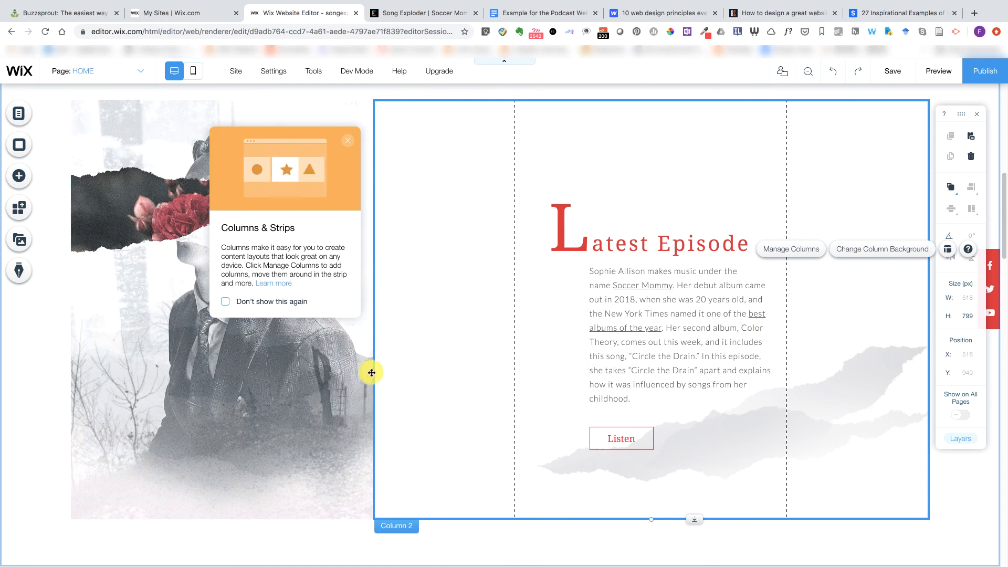
- Look over the column management options for the strip holding the photo and the Latest Episode text
{"action": "left_click", "coordinate": [319, 370]}
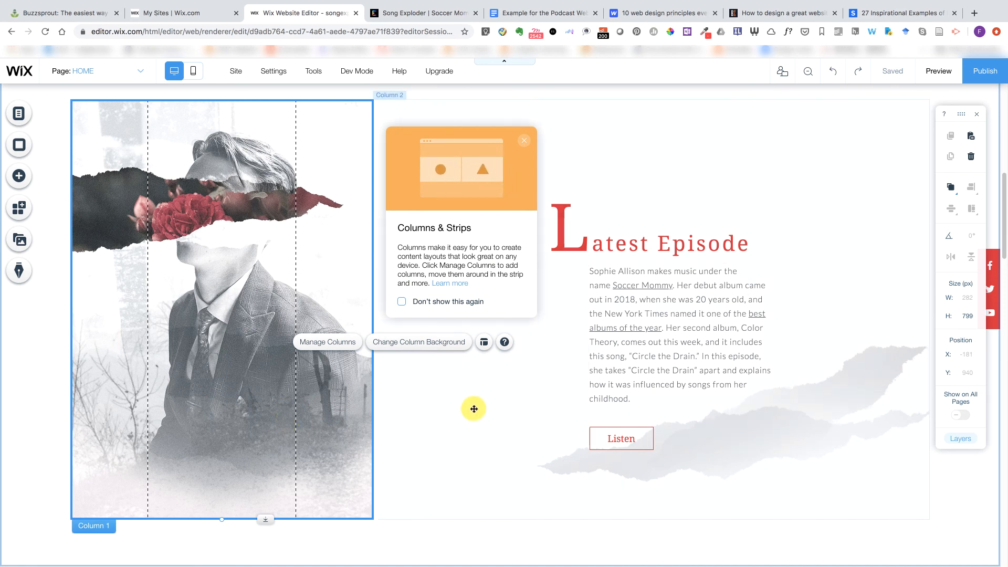
{"action": "left_click", "coordinate": [345, 343]}
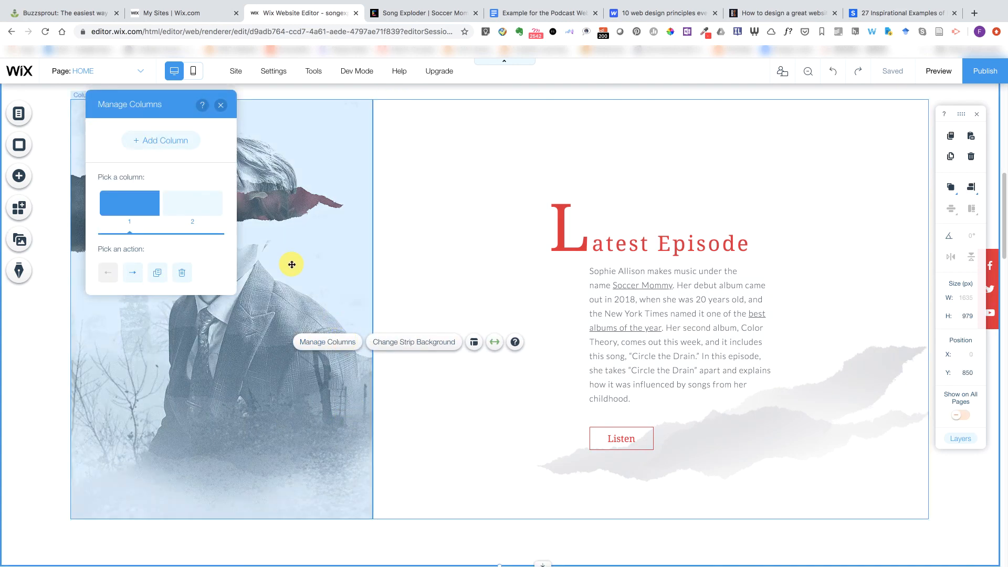
{"action": "left_click", "coordinate": [223, 107]}
{"action": "left_click", "coordinate": [241, 321]}
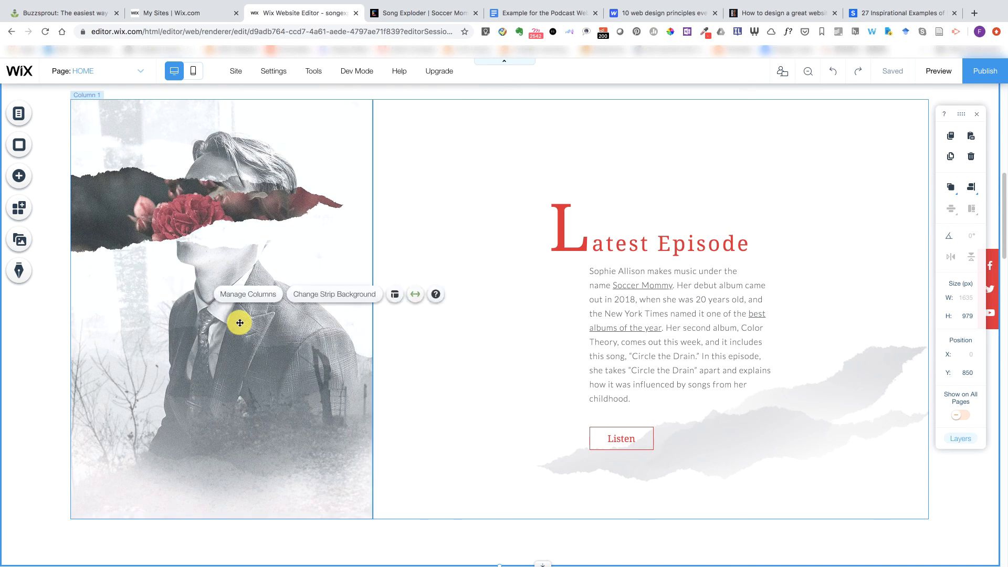
- Browse the preset backgrounds and image sources offered for the background of the photo column, Column 1
{"action": "left_click", "coordinate": [225, 209]}
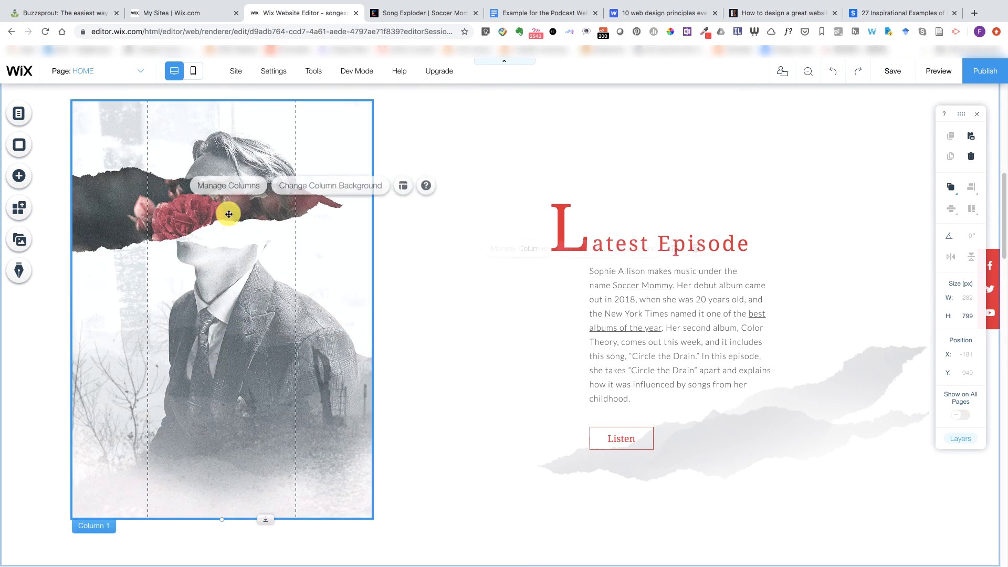
{"action": "left_click", "coordinate": [310, 190]}
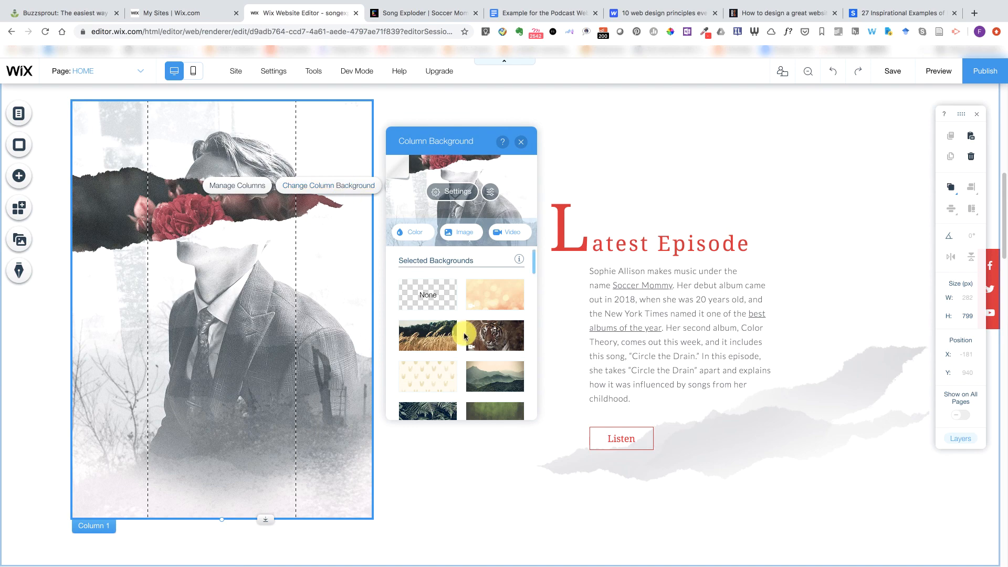
{"action": "scroll", "coordinate": [482, 353], "scroll_direction": "down", "scroll_amount": 10}
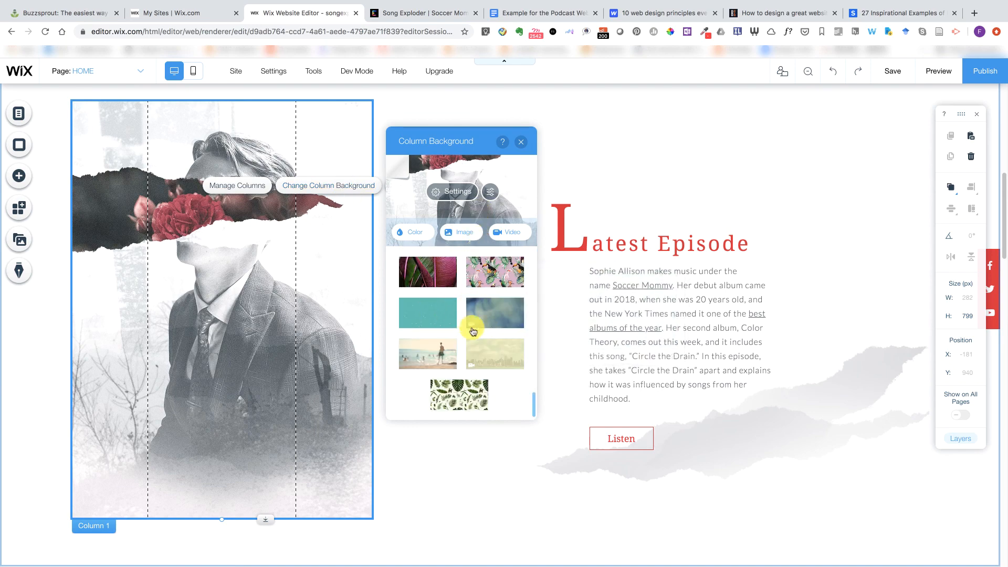
{"action": "scroll", "coordinate": [472, 328], "scroll_direction": "up", "scroll_amount": 3}
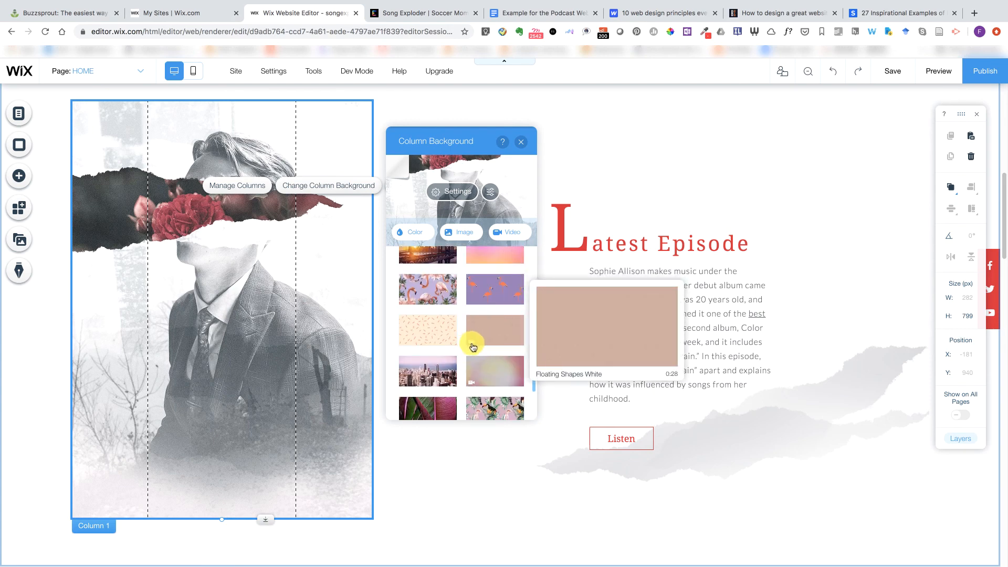
{"action": "scroll", "coordinate": [462, 331], "scroll_direction": "up", "scroll_amount": 6}
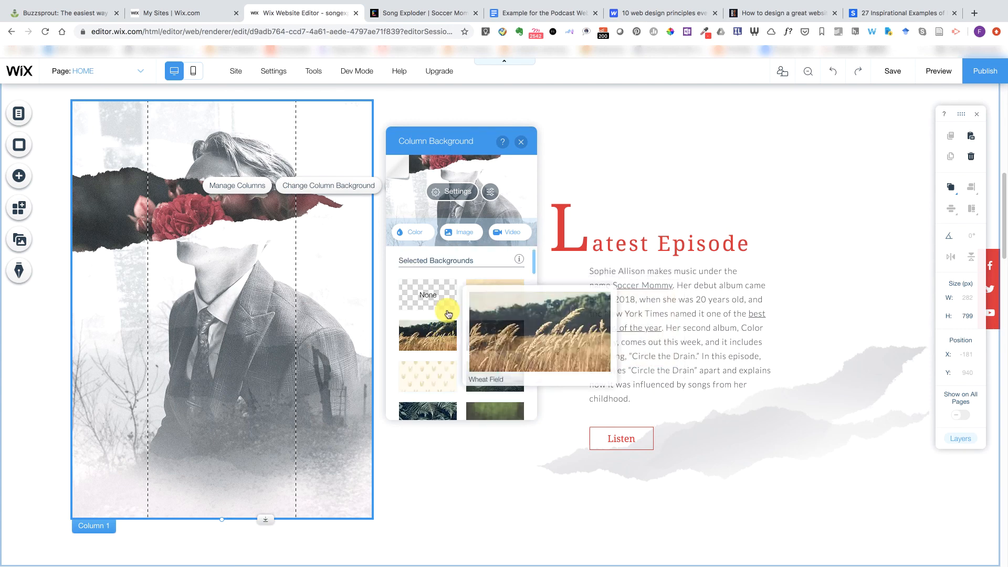
{"action": "left_click", "coordinate": [471, 236]}
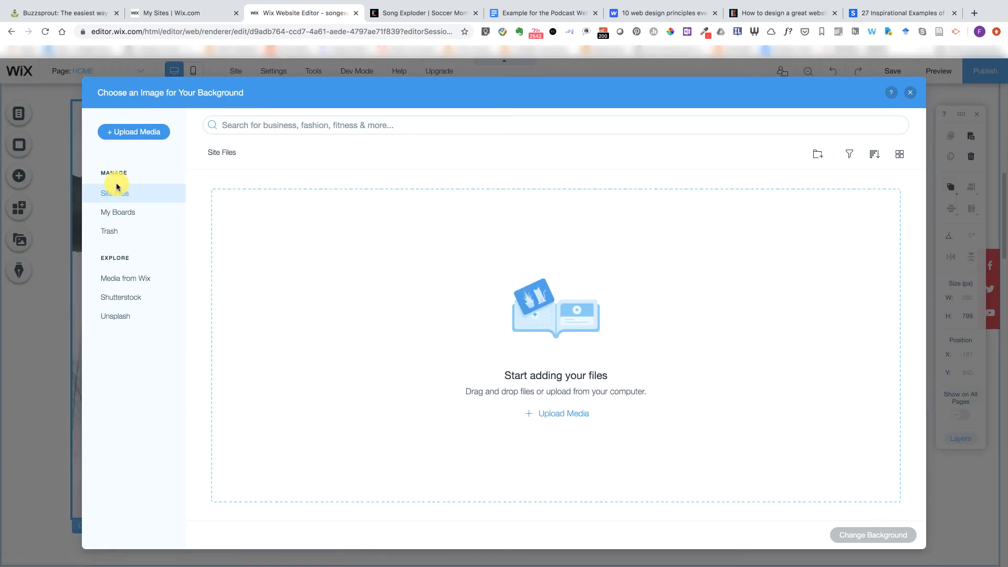
{"action": "left_click", "coordinate": [135, 284]}
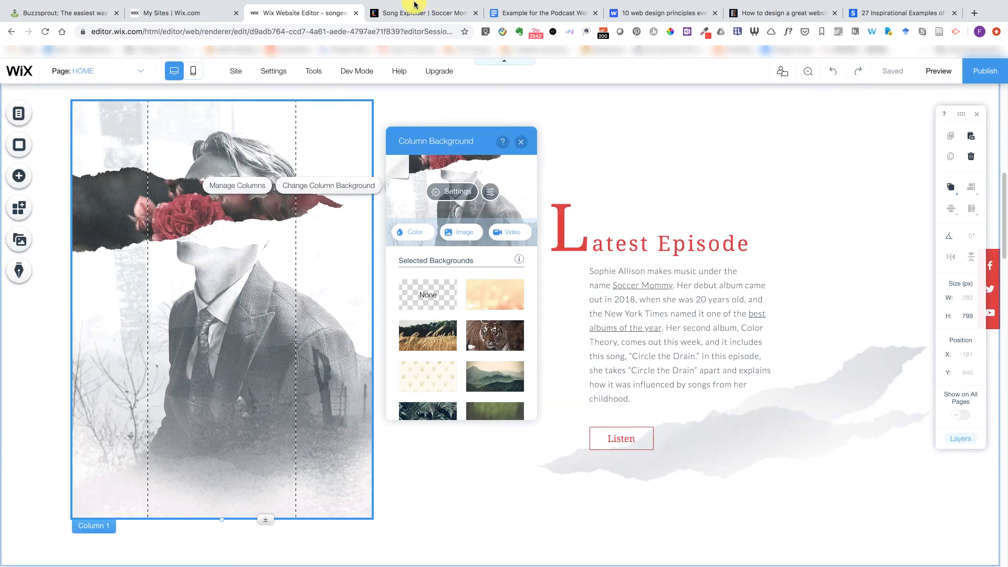
- View the Soccer Mommy artwork on the Song Exploder episode page and return to the Wix editor
{"action": "left_click", "coordinate": [414, 11]}
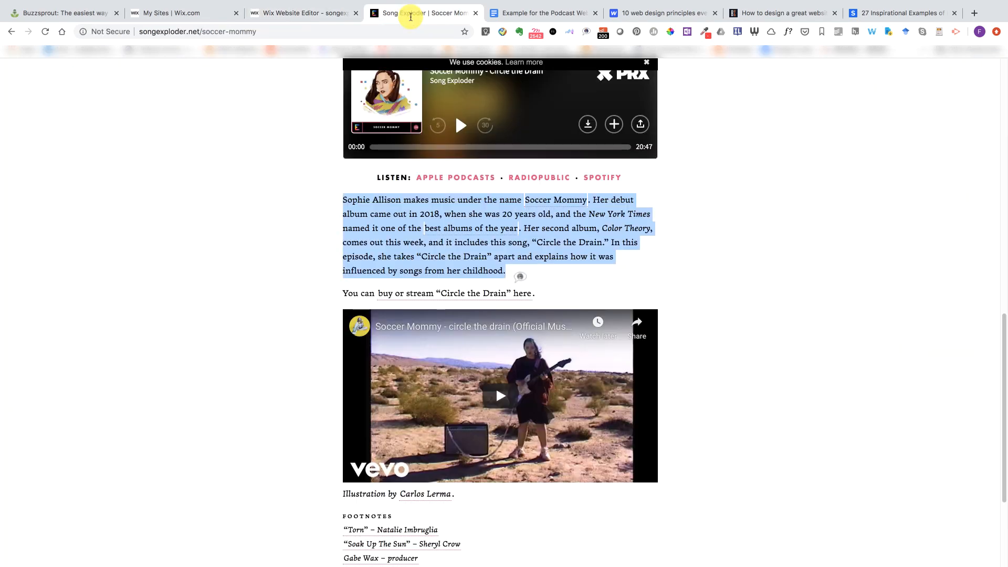
{"action": "scroll", "coordinate": [500, 255], "scroll_direction": "up", "scroll_amount": 10}
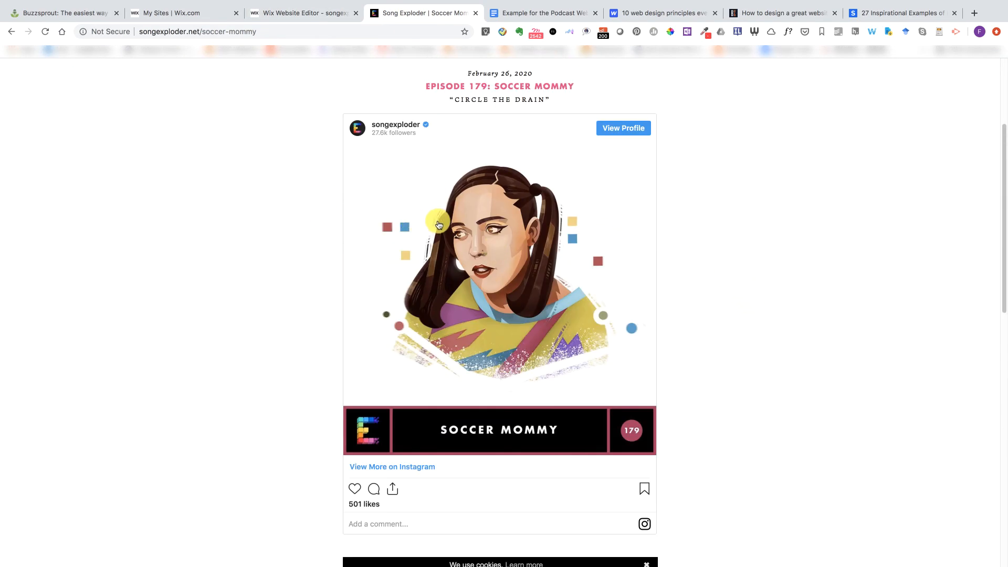
{"action": "left_click", "coordinate": [279, 13]}
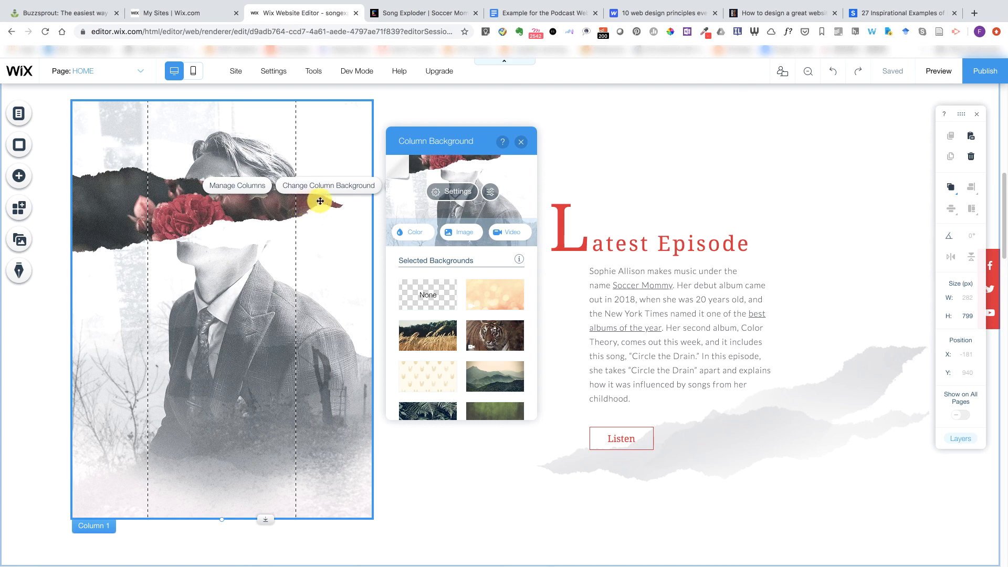
- Upload the Soccer Mommy artwork screenshot from the Desktop folder and apply it as Column 1's background image
{"action": "left_click", "coordinate": [459, 231]}
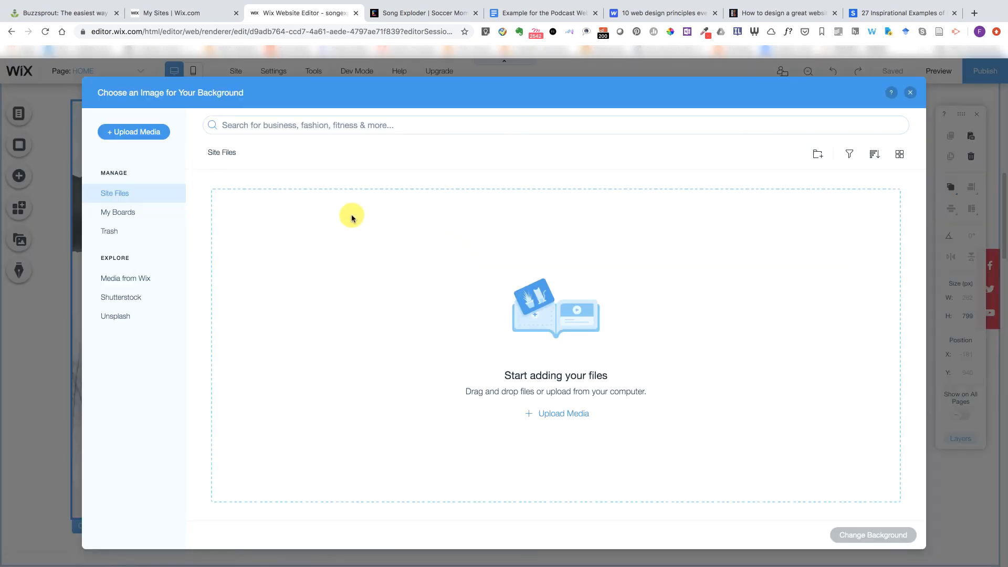
{"action": "left_click", "coordinate": [571, 415]}
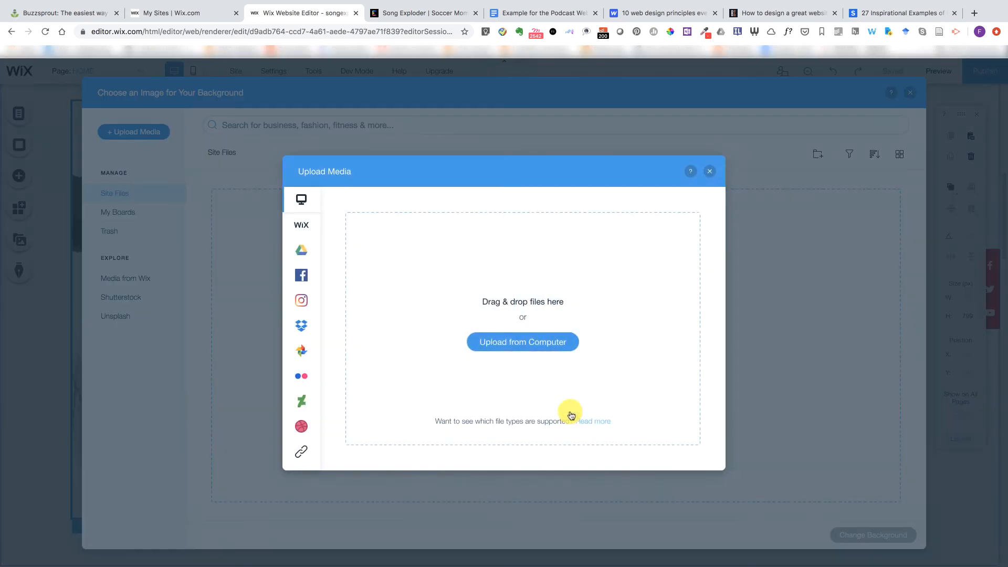
{"action": "left_click", "coordinate": [528, 346]}
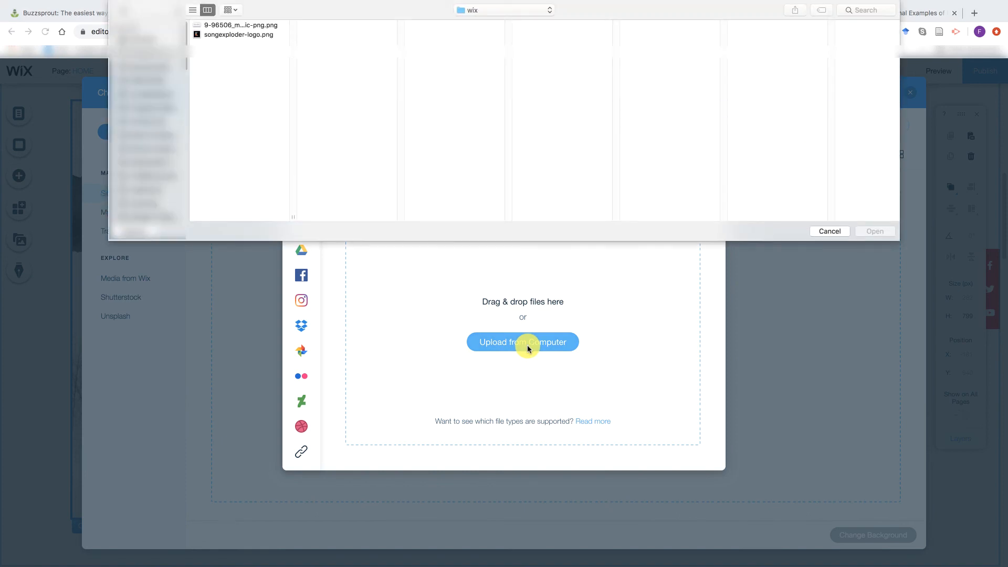
{"action": "left_click", "coordinate": [237, 26]}
{"action": "left_click", "coordinate": [237, 34]}
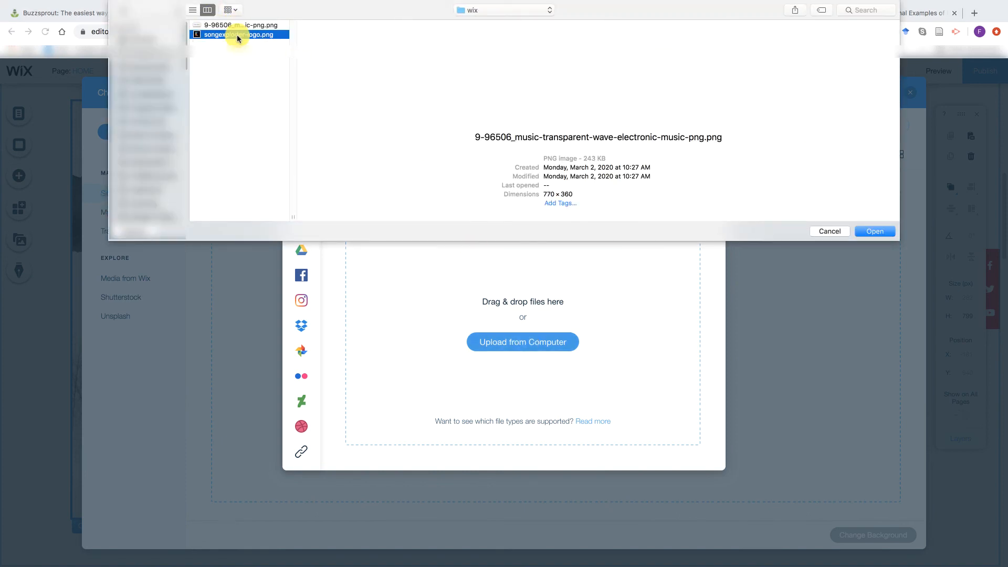
{"action": "scroll", "coordinate": [140, 199], "scroll_direction": "down", "scroll_amount": 5}
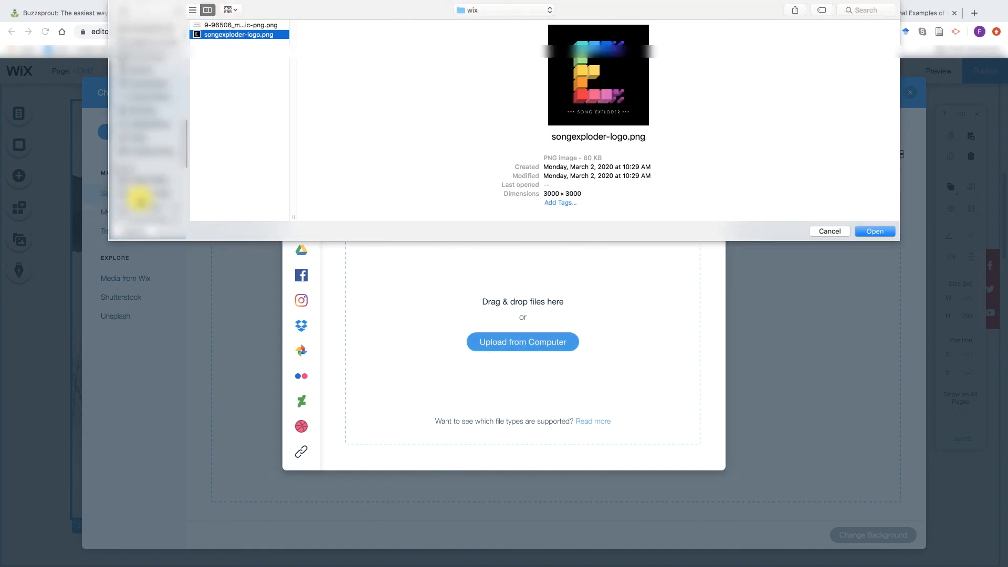
{"action": "left_click", "coordinate": [146, 110]}
{"action": "scroll", "coordinate": [225, 161], "scroll_direction": "down", "scroll_amount": 10}
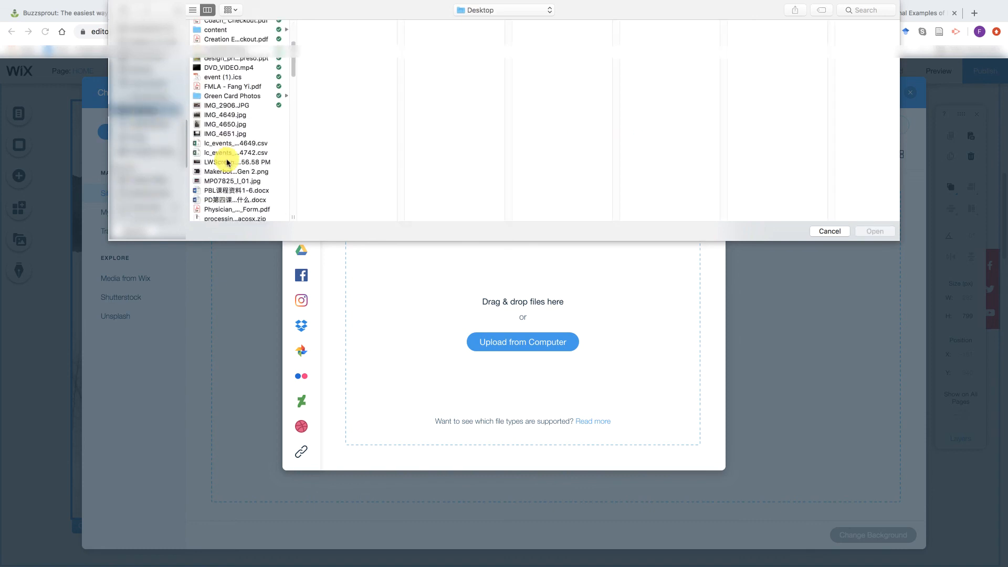
{"action": "scroll", "coordinate": [225, 161], "scroll_direction": "down", "scroll_amount": 10}
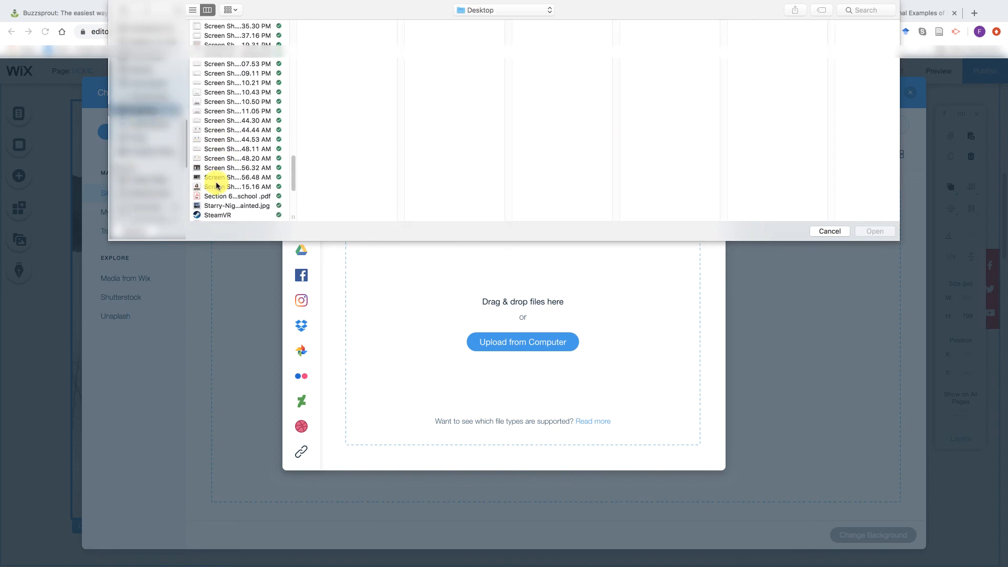
{"action": "left_click", "coordinate": [216, 187]}
{"action": "left_click", "coordinate": [873, 231]}
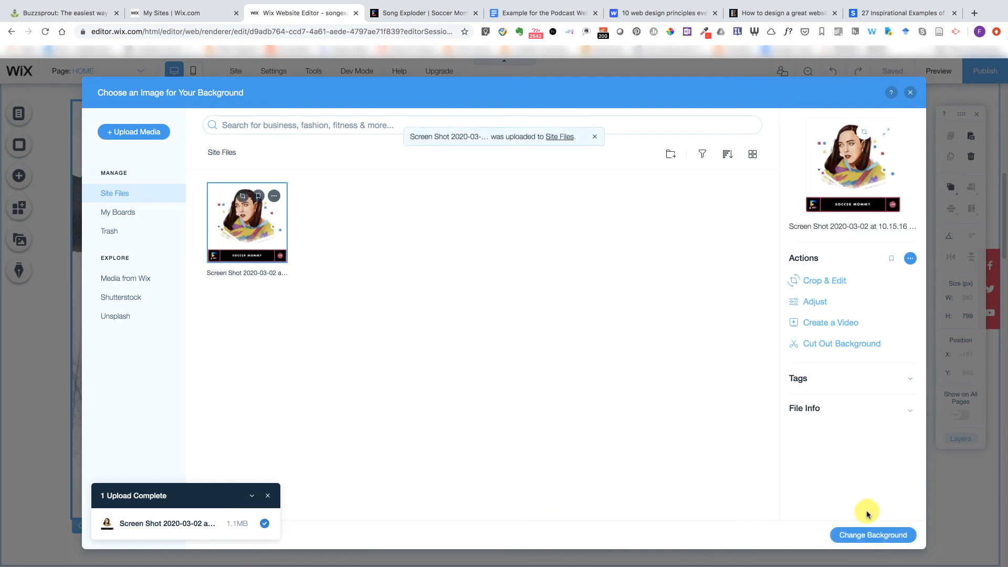
{"action": "left_click", "coordinate": [895, 537]}
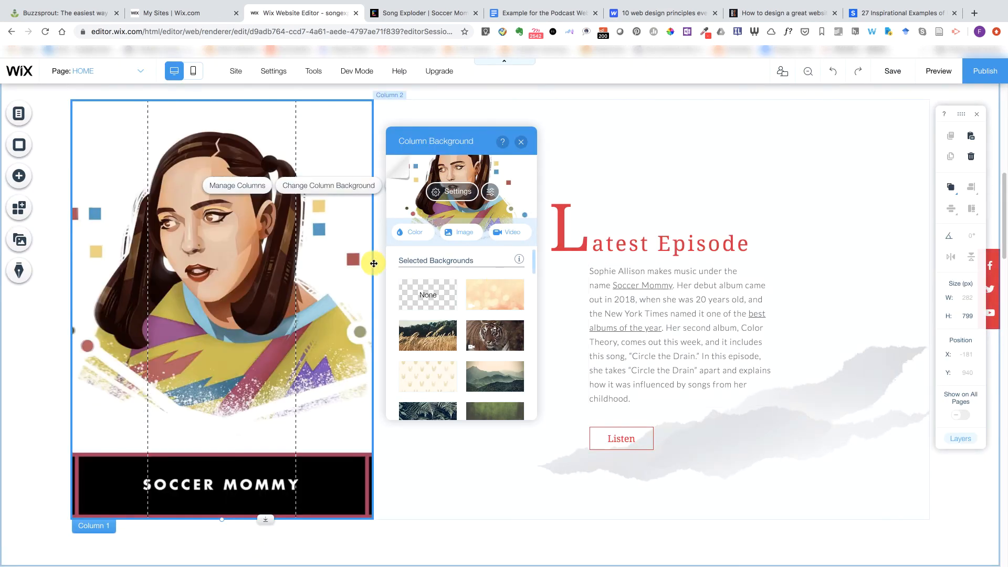
{"action": "left_click", "coordinate": [521, 141]}
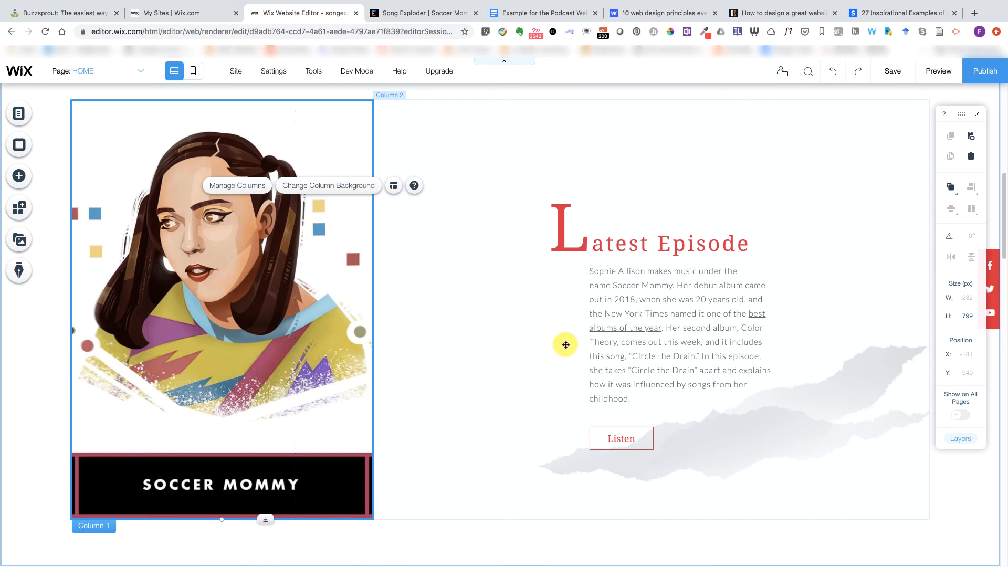
- Try setting Column 2's background to None to remove the grey mountain image, and undo that change
{"action": "scroll", "coordinate": [563, 345], "scroll_direction": "down", "scroll_amount": 2}
{"action": "left_click", "coordinate": [770, 373]}
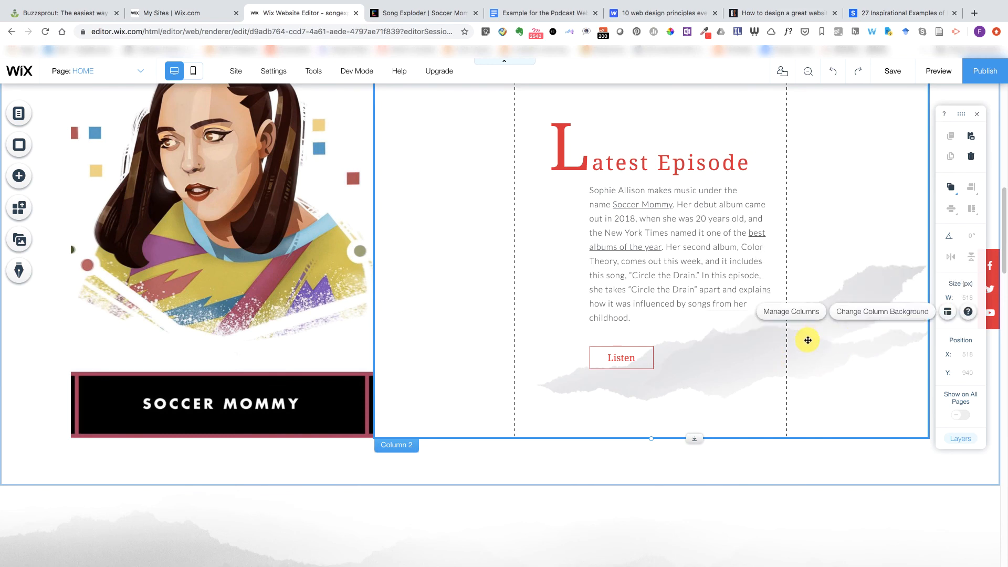
{"action": "scroll", "coordinate": [807, 340], "scroll_direction": "up", "scroll_amount": 1}
{"action": "left_click", "coordinate": [875, 350]}
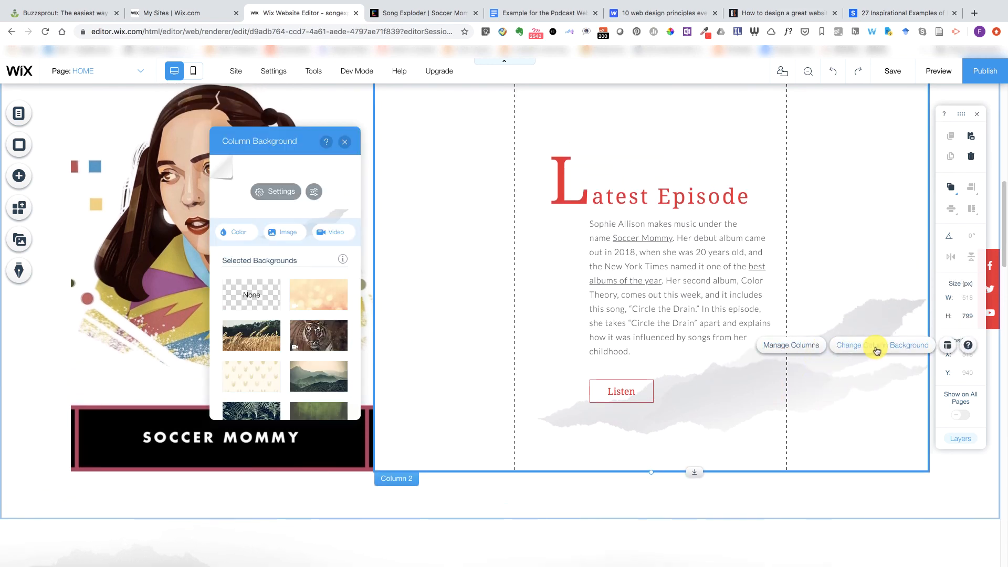
{"action": "left_click", "coordinate": [254, 302]}
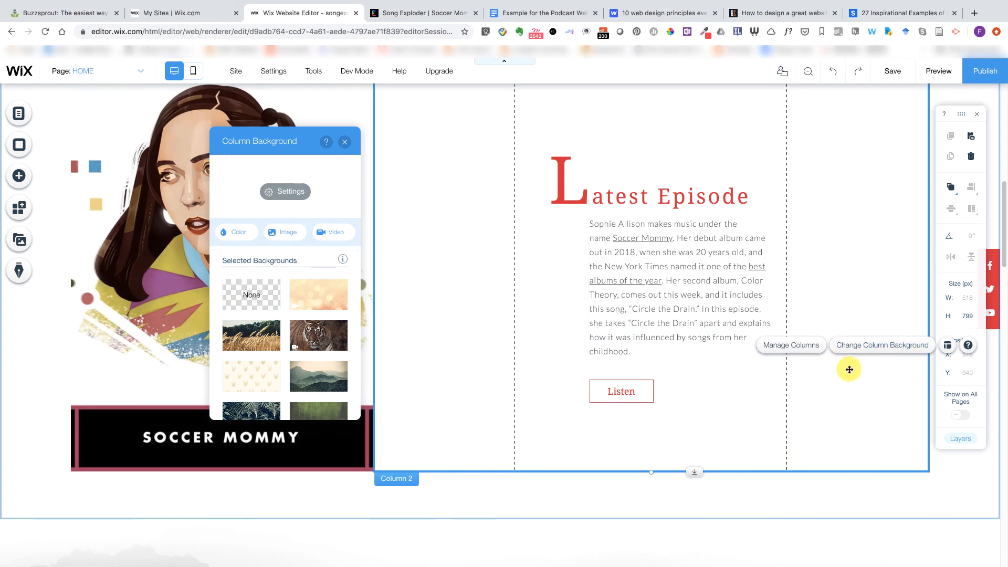
{"action": "key", "text": "super+z"}
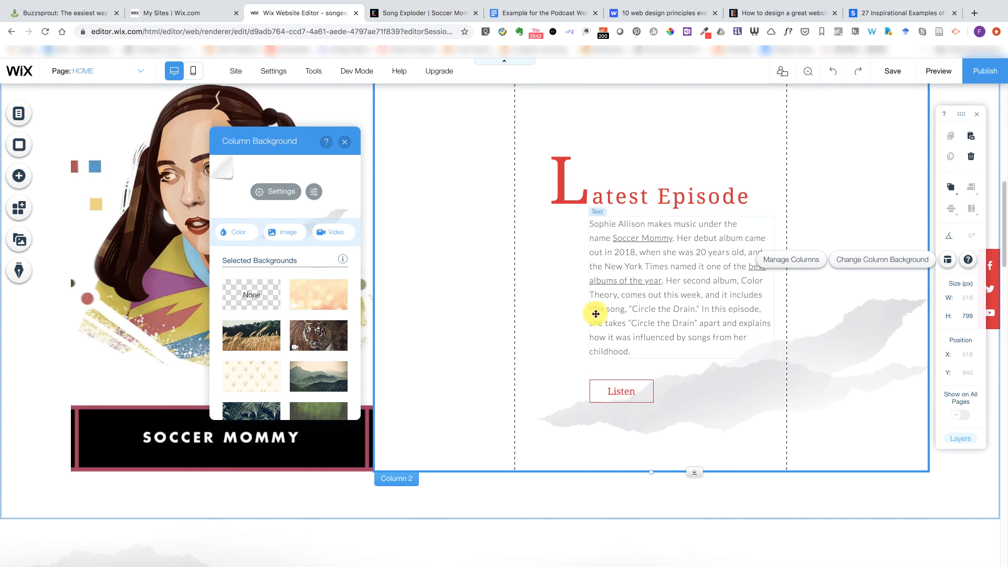
{"action": "scroll", "coordinate": [594, 313], "scroll_direction": "down", "scroll_amount": 1}
{"action": "scroll", "coordinate": [800, 299], "scroll_direction": "down", "scroll_amount": 1}
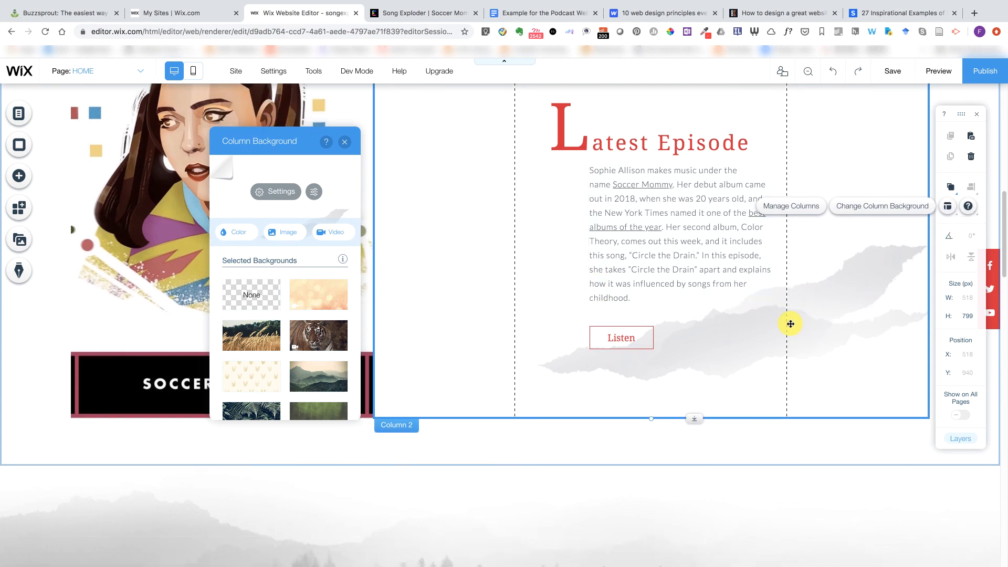
- Open the image chooser for the background of the forest strip holding the "Find us at" podcast links
{"action": "scroll", "coordinate": [789, 324], "scroll_direction": "down", "scroll_amount": 5}
{"action": "scroll", "coordinate": [788, 321], "scroll_direction": "down", "scroll_amount": 2}
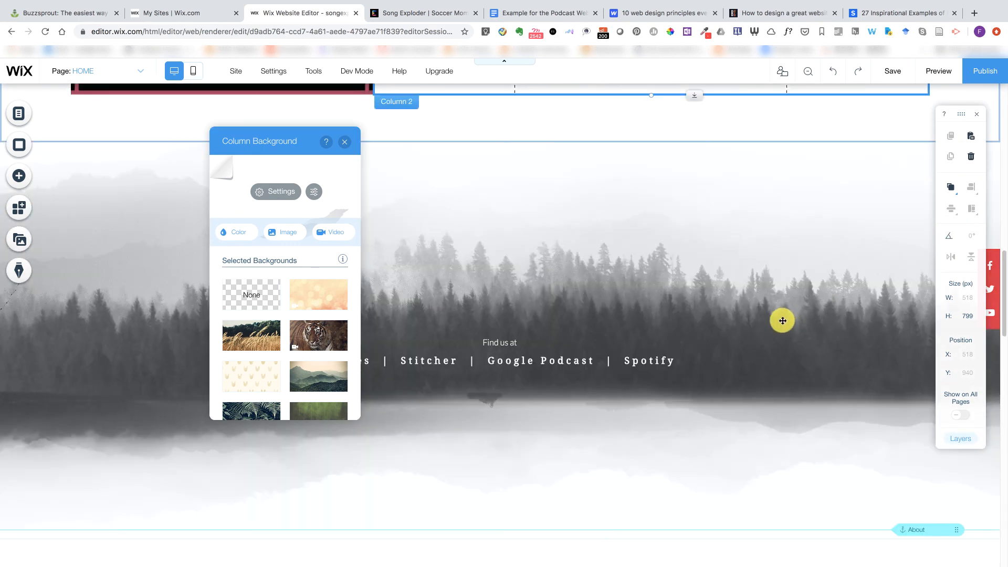
{"action": "left_click", "coordinate": [669, 293]}
{"action": "left_click", "coordinate": [827, 317]}
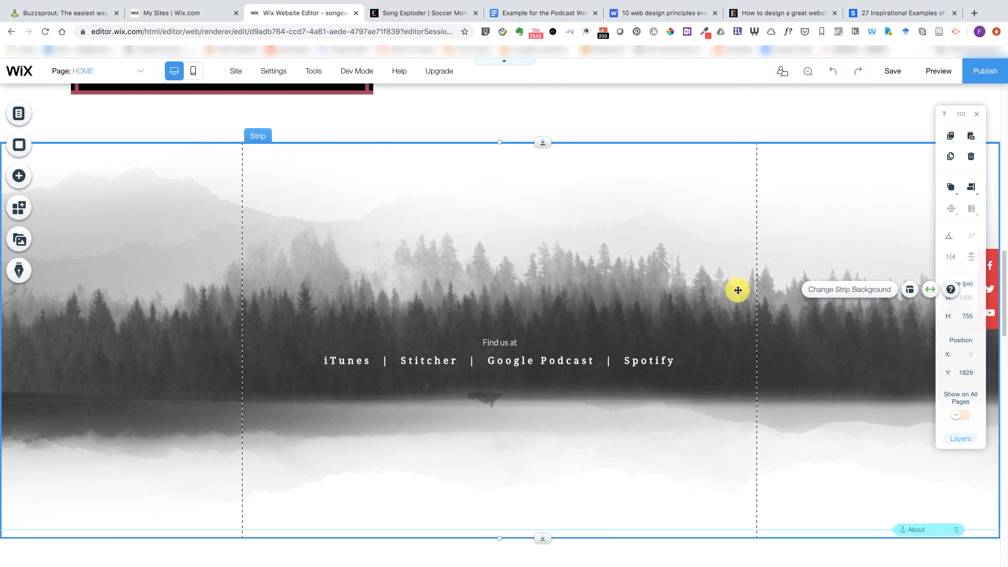
{"action": "left_click", "coordinate": [599, 212]}
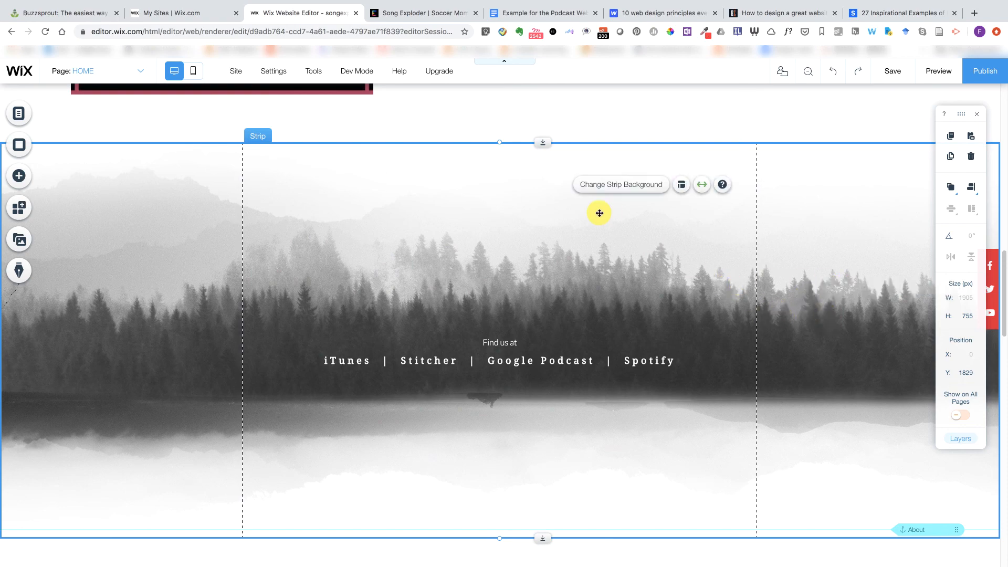
{"action": "left_click", "coordinate": [637, 187]}
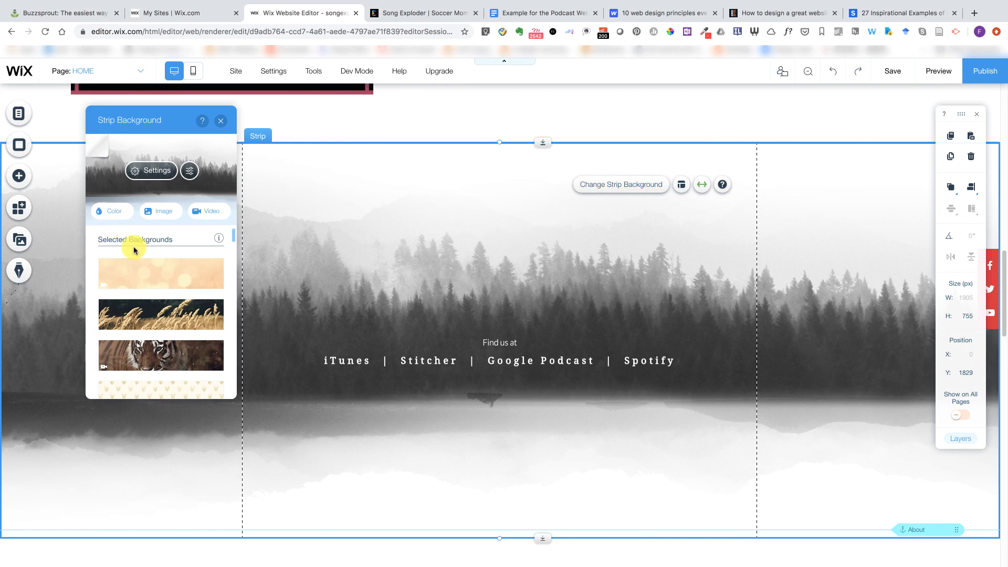
{"action": "left_click", "coordinate": [151, 212]}
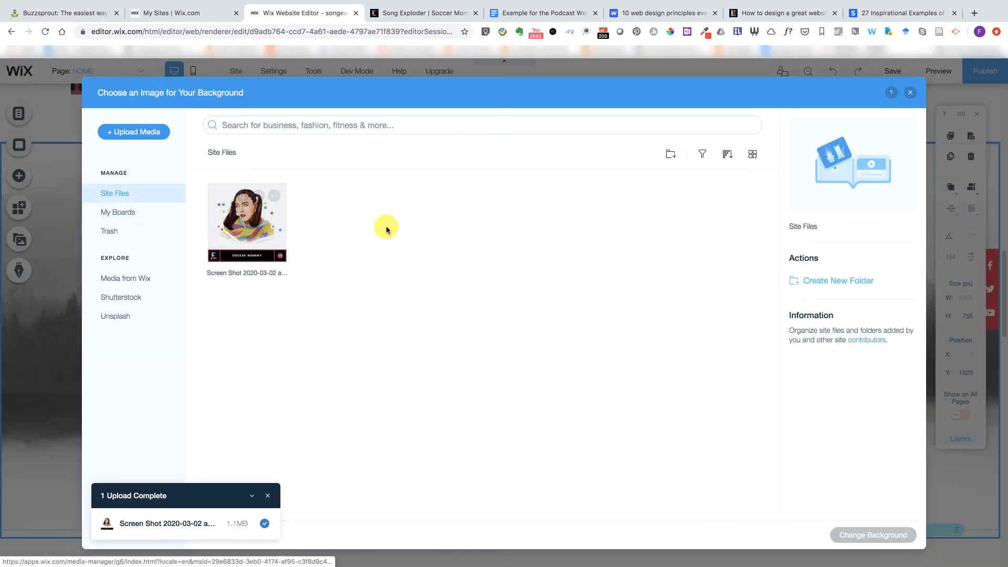
- View the rainbow waveform in the footer of the Song Exploder episode page and return to the Wix editor
{"action": "left_click", "coordinate": [418, 15]}
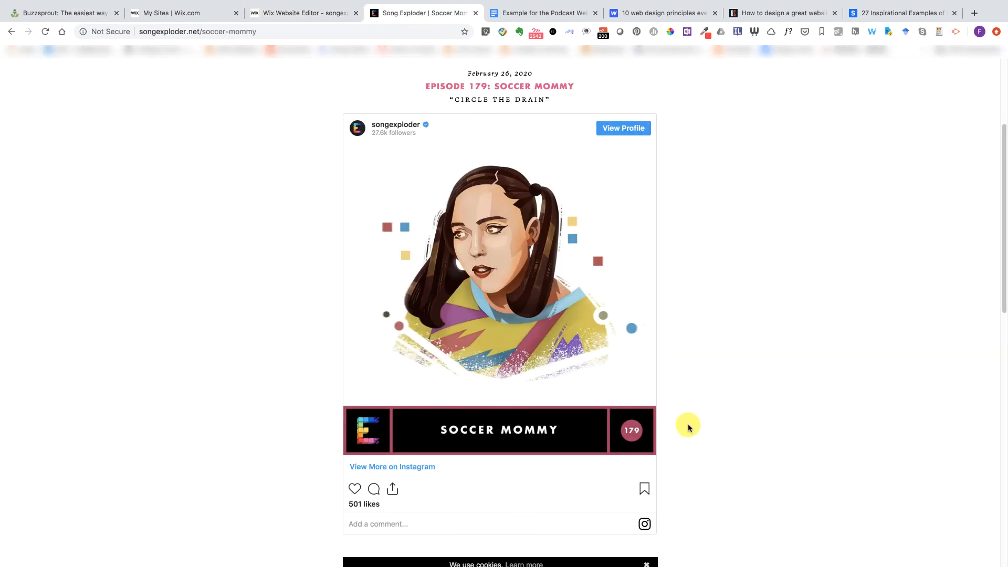
{"action": "scroll", "coordinate": [716, 418], "scroll_direction": "down", "scroll_amount": 15}
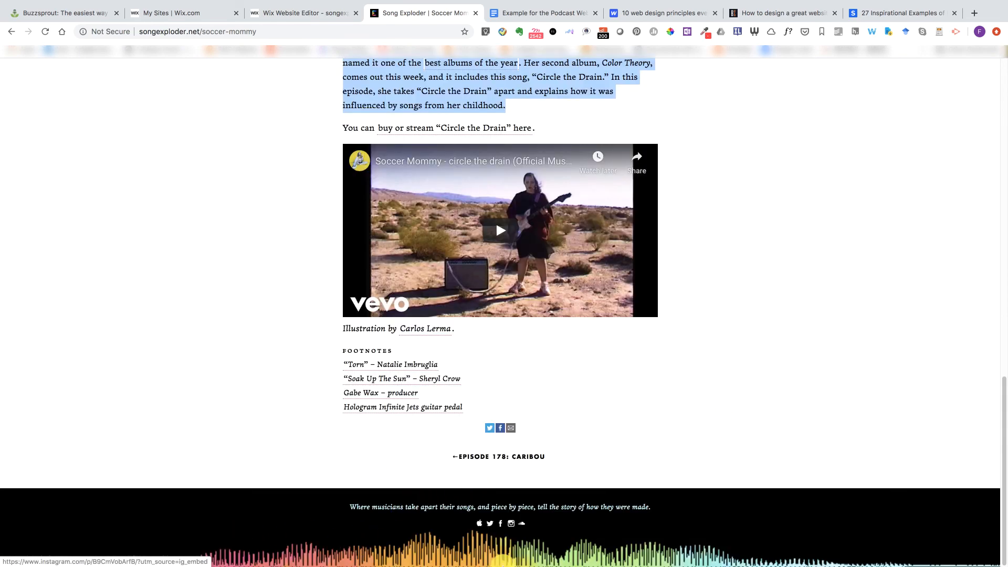
{"action": "left_click", "coordinate": [291, 14]}
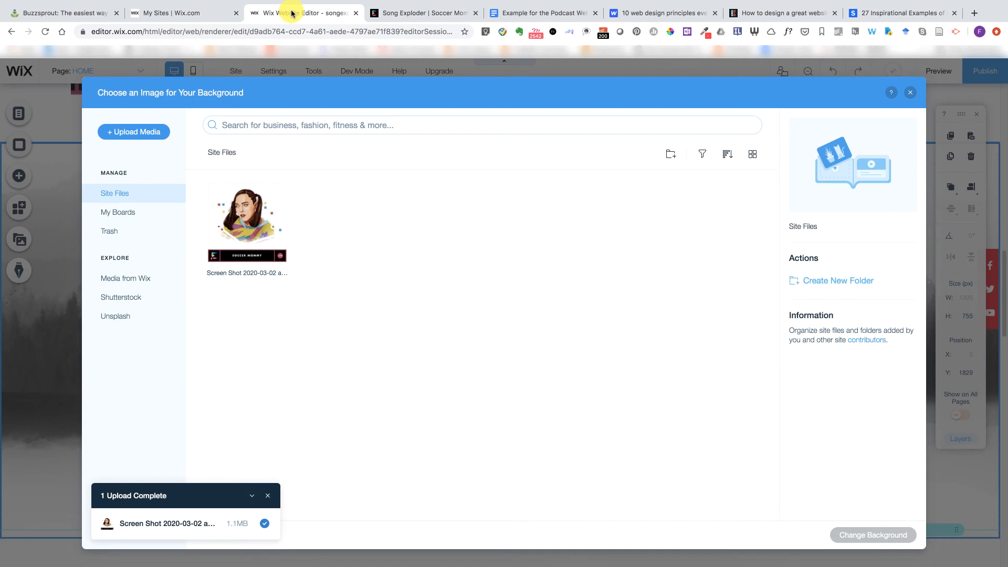
- Upload the waveform image 9-96506_music-transparent-wave-electronic-music-png.png from the computer to the site files
{"action": "left_click", "coordinate": [158, 131]}
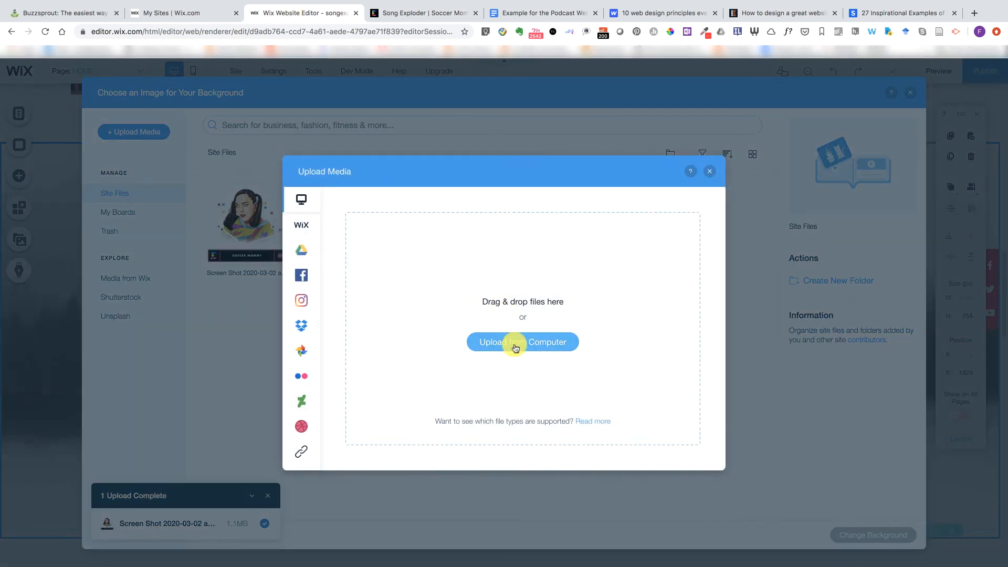
{"action": "left_click", "coordinate": [516, 348]}
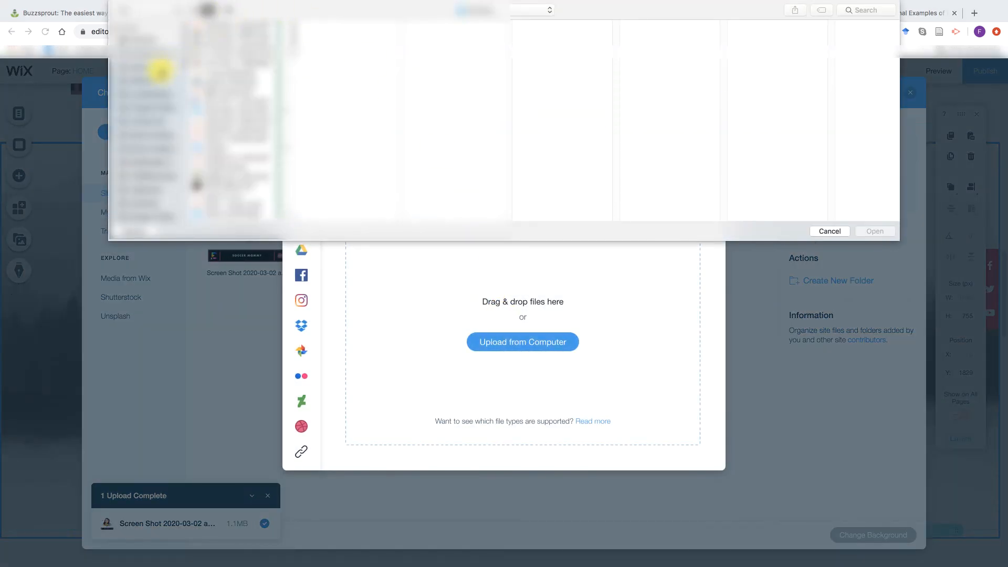
{"action": "left_click", "coordinate": [157, 67]}
{"action": "left_click", "coordinate": [236, 25]}
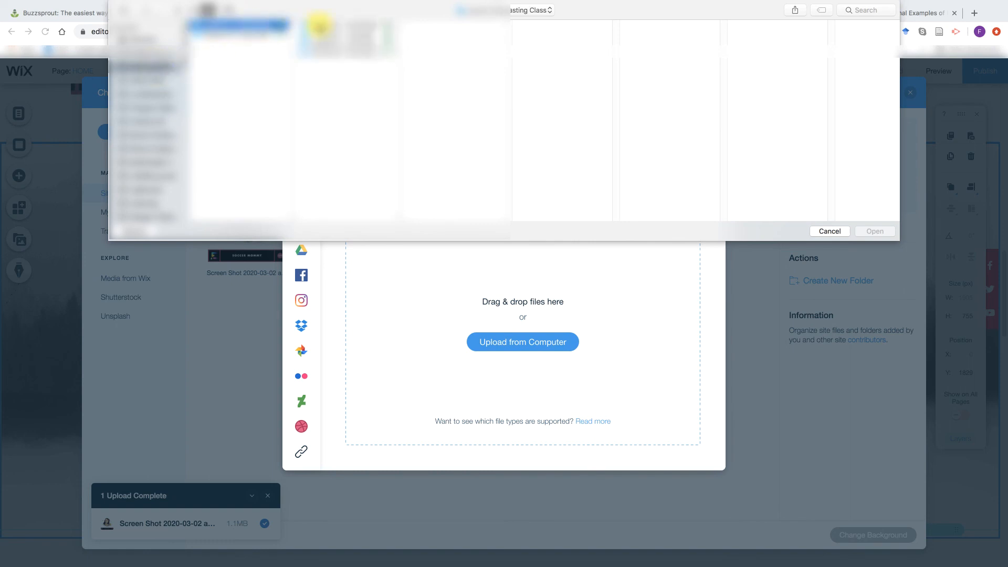
{"action": "left_click", "coordinate": [339, 26]}
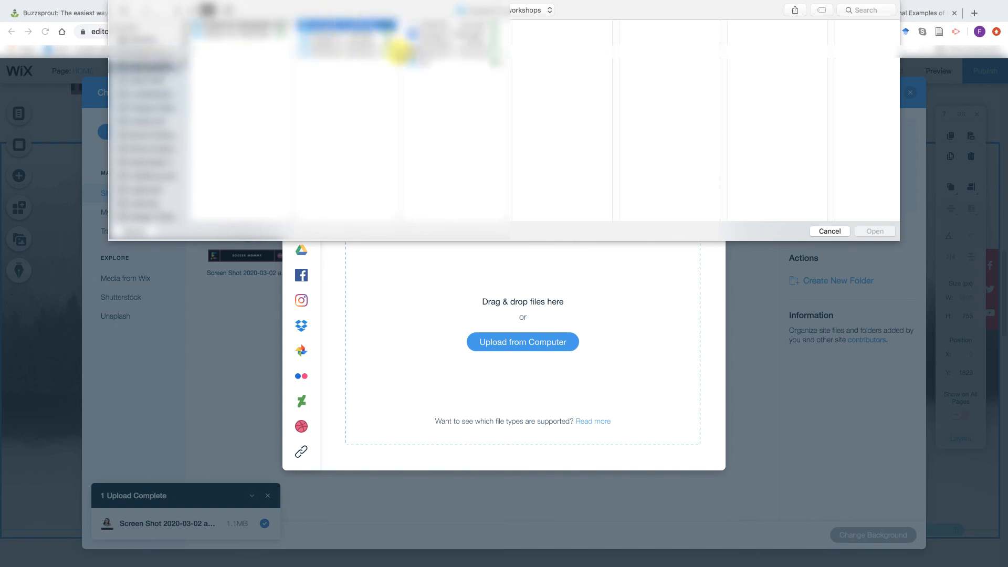
{"action": "left_click", "coordinate": [428, 62]}
{"action": "left_click", "coordinate": [560, 35]}
{"action": "left_click", "coordinate": [565, 26]}
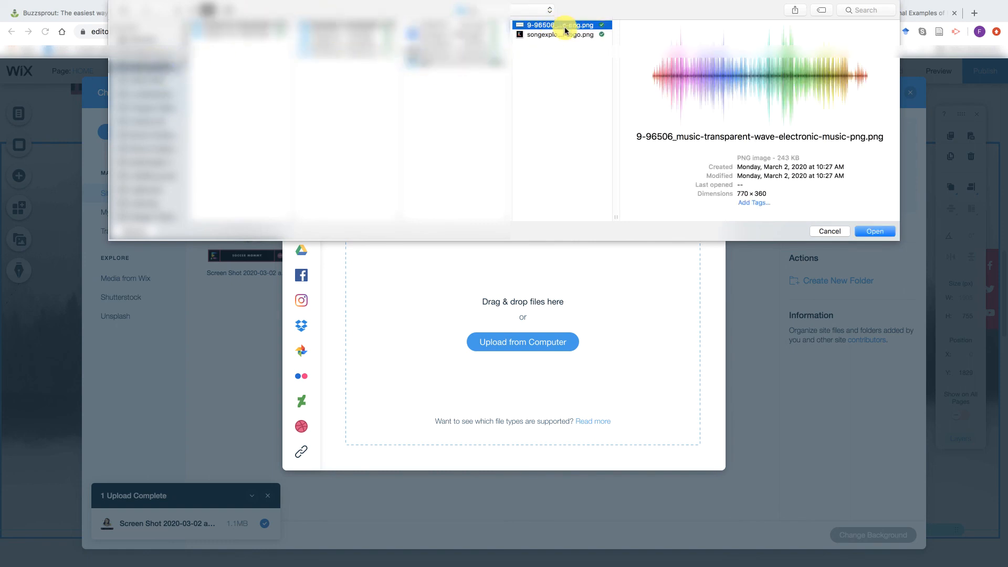
{"action": "left_click", "coordinate": [863, 231]}
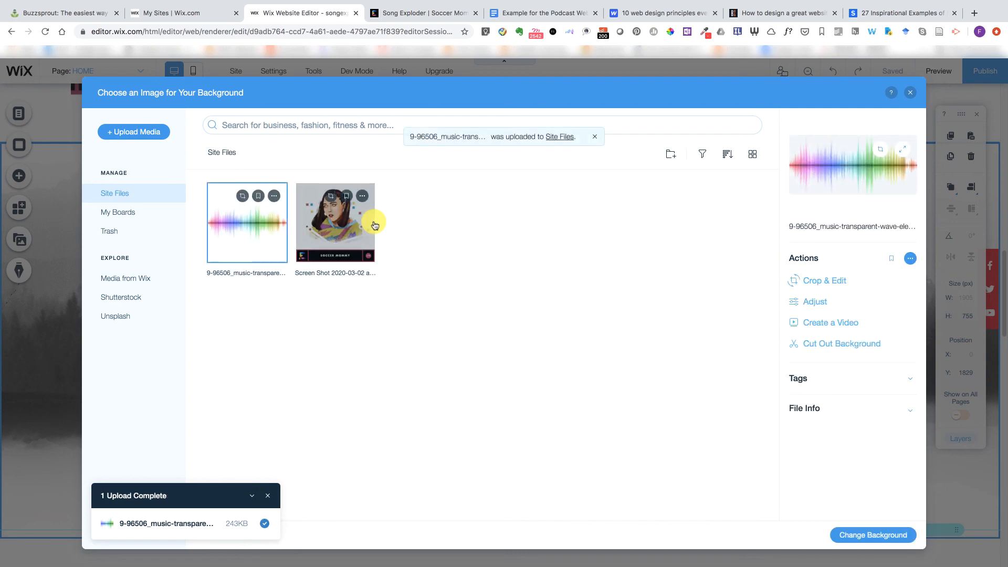
- Browse the Wix, Shutterstock and Unsplash image sources, filtering the Wix media by Illustrations, Patterns and Textures
{"action": "left_click", "coordinate": [144, 283]}
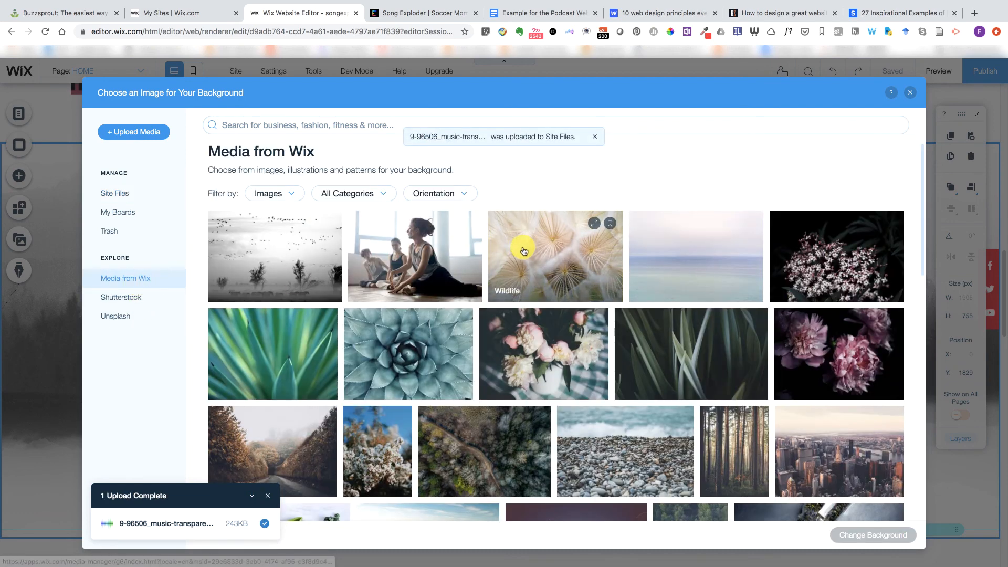
{"action": "left_click", "coordinate": [161, 299]}
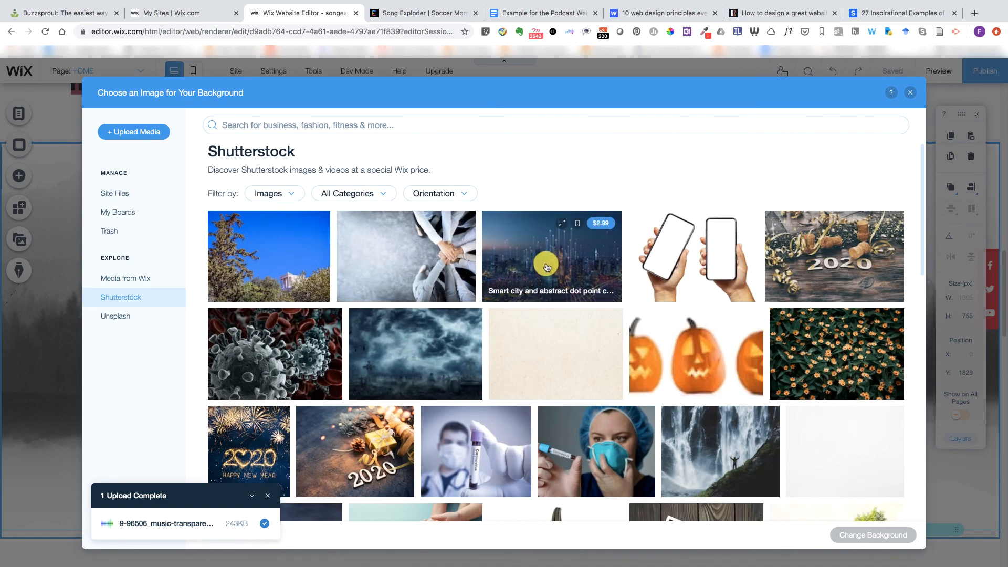
{"action": "left_click", "coordinate": [139, 317]}
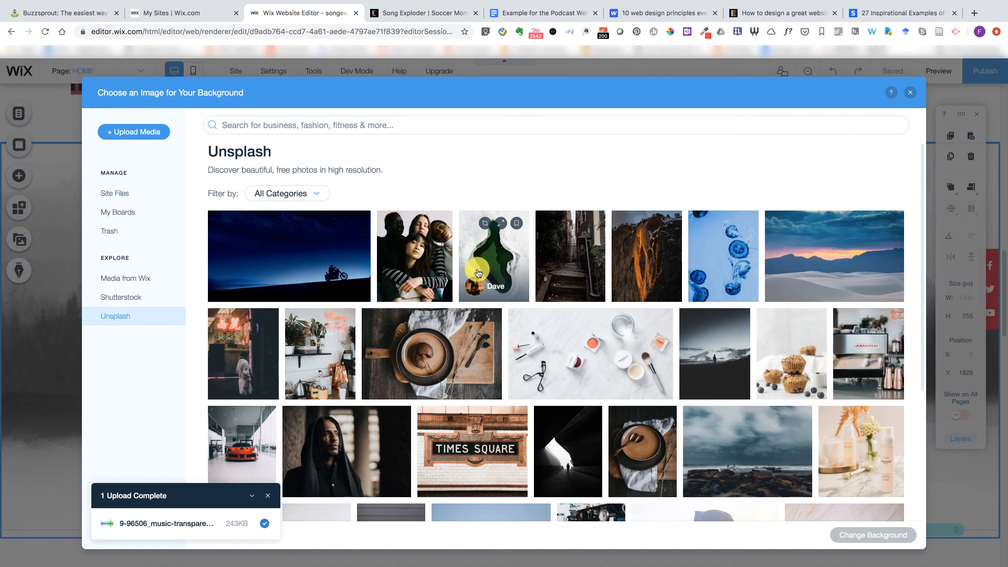
{"action": "scroll", "coordinate": [477, 272], "scroll_direction": "down", "scroll_amount": 3}
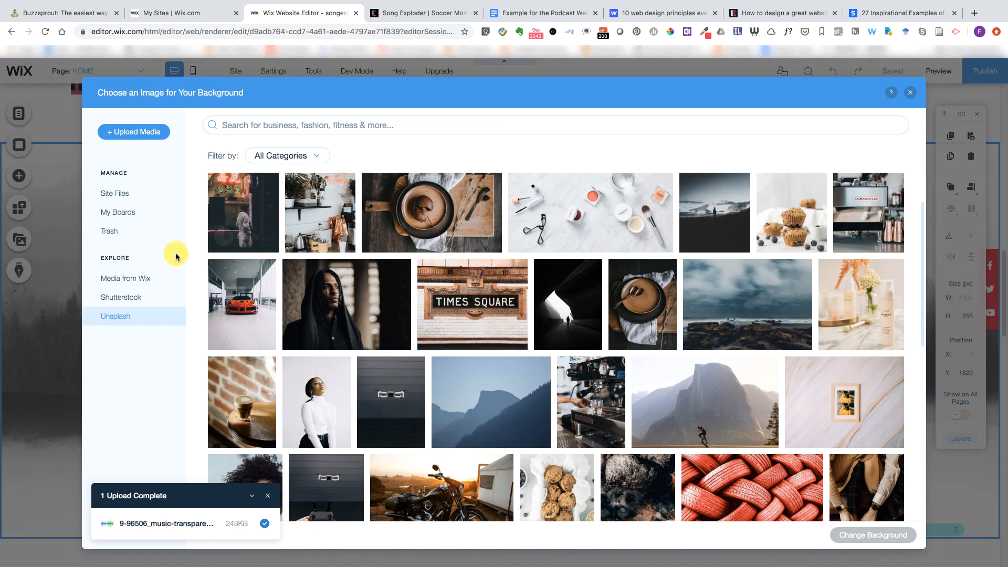
{"action": "left_click", "coordinate": [136, 282]}
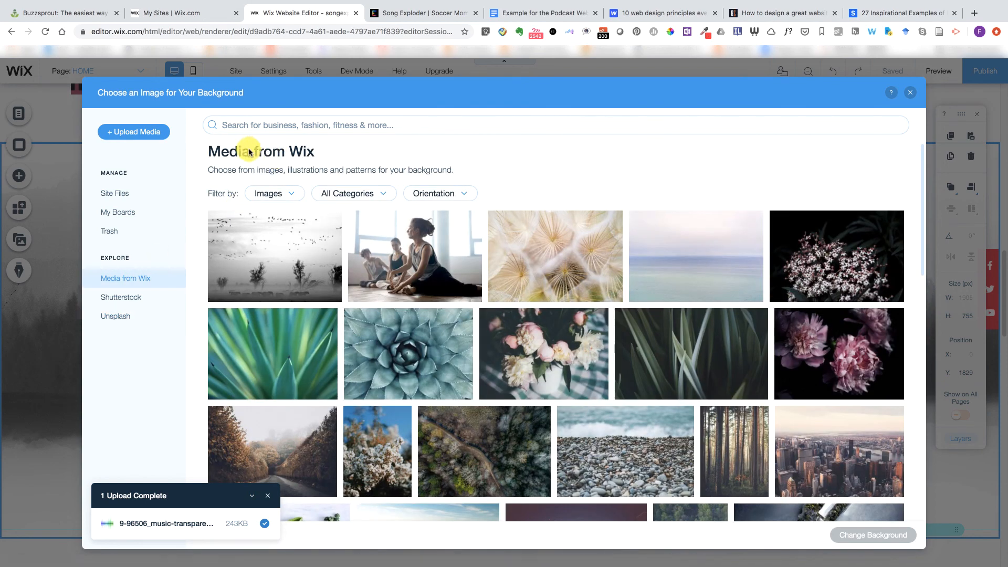
{"action": "left_click", "coordinate": [286, 198]}
{"action": "left_click", "coordinate": [265, 251]}
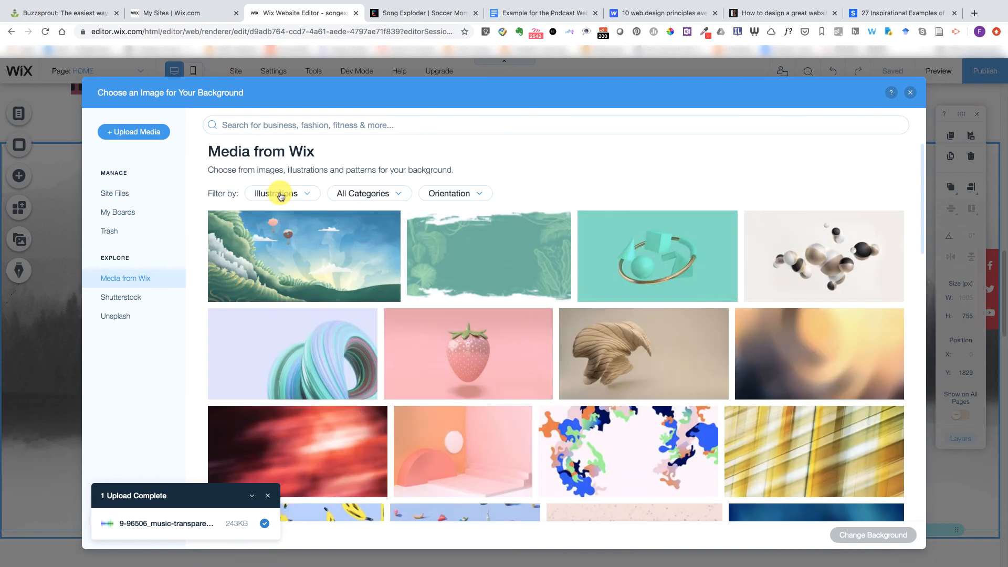
{"action": "left_click", "coordinate": [281, 196]}
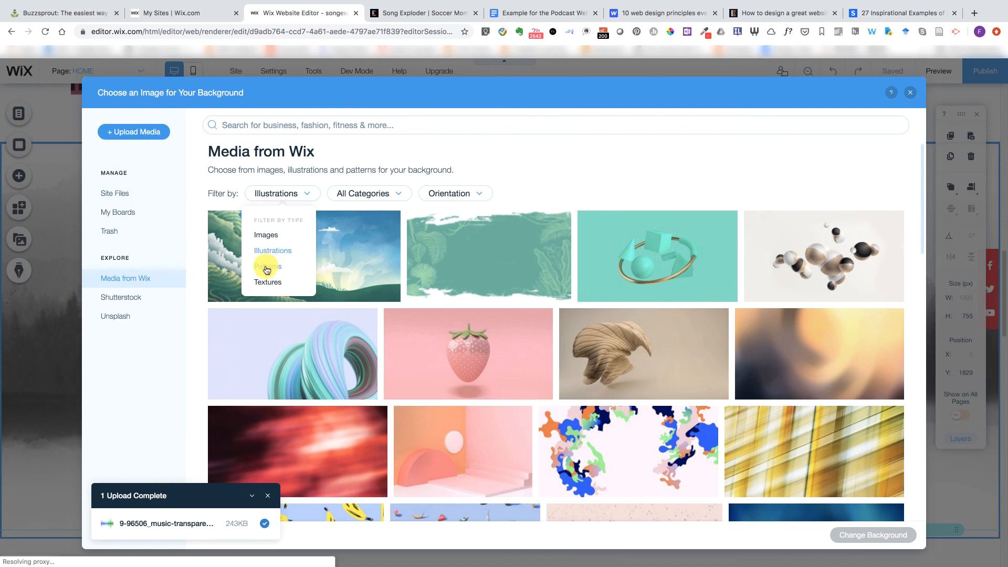
{"action": "left_click", "coordinate": [266, 270]}
{"action": "left_click", "coordinate": [285, 197]}
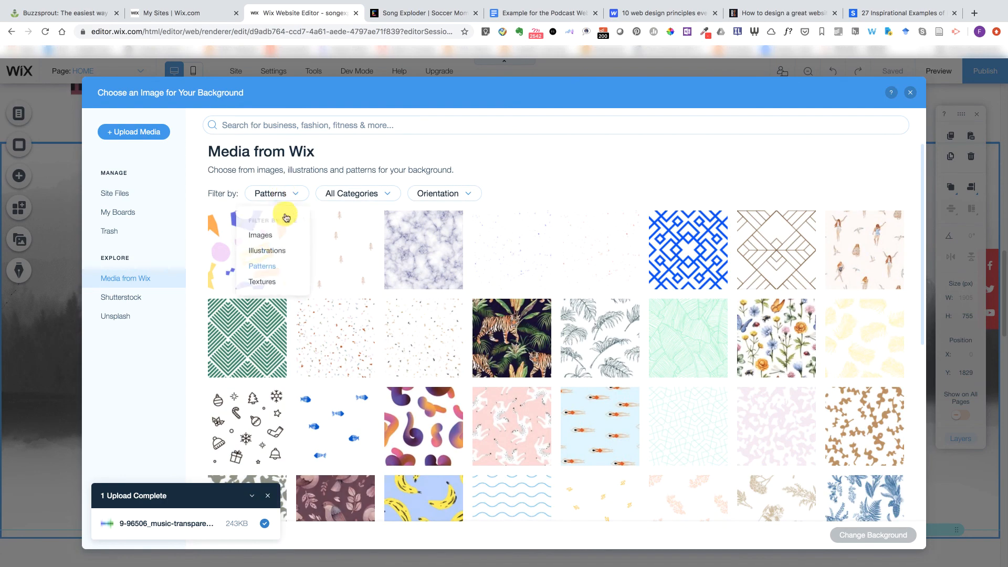
{"action": "left_click", "coordinate": [269, 282]}
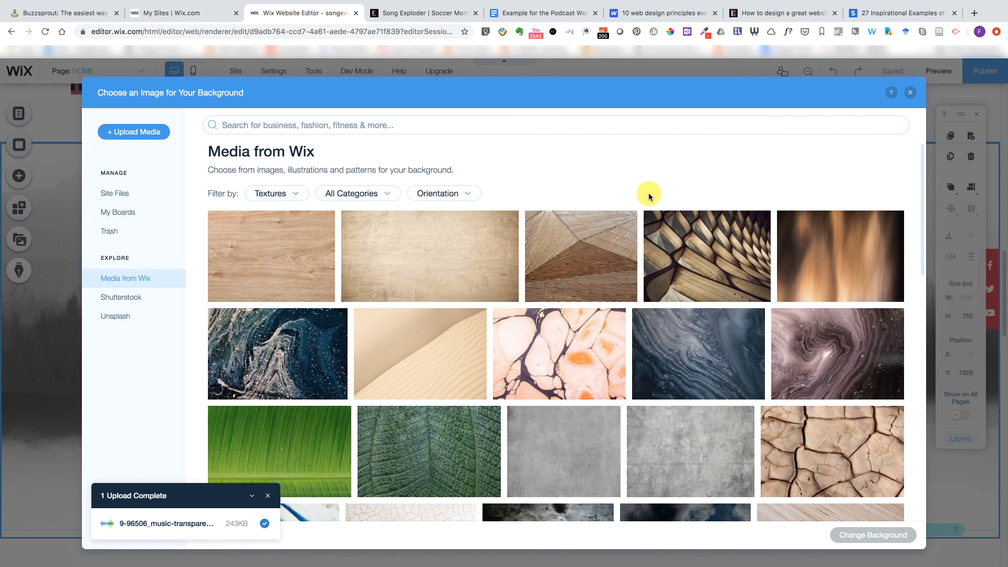
- Apply the uploaded rainbow waveform image from Site Files as the "Find us at" strip's background
{"action": "left_click", "coordinate": [132, 195]}
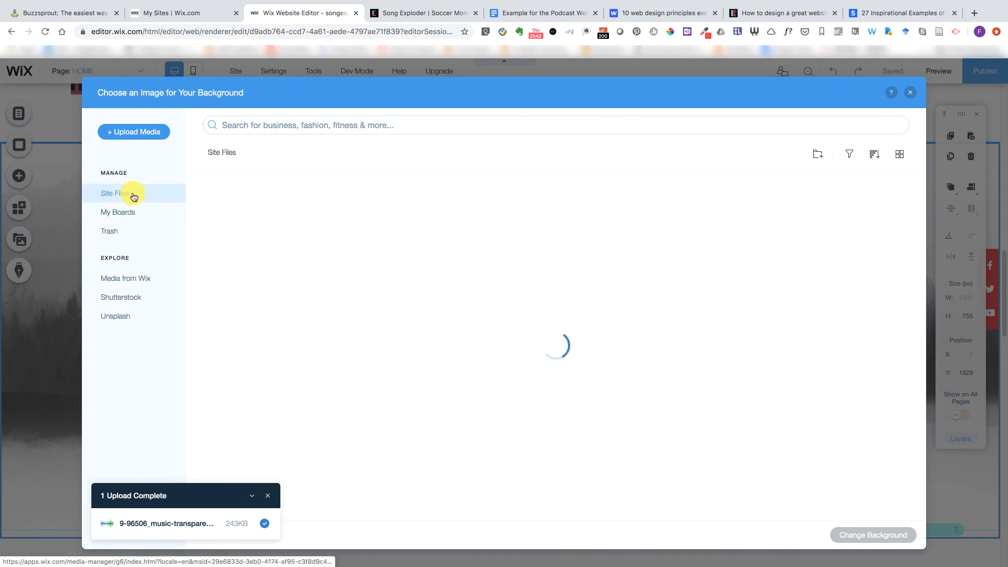
{"action": "left_click", "coordinate": [272, 234]}
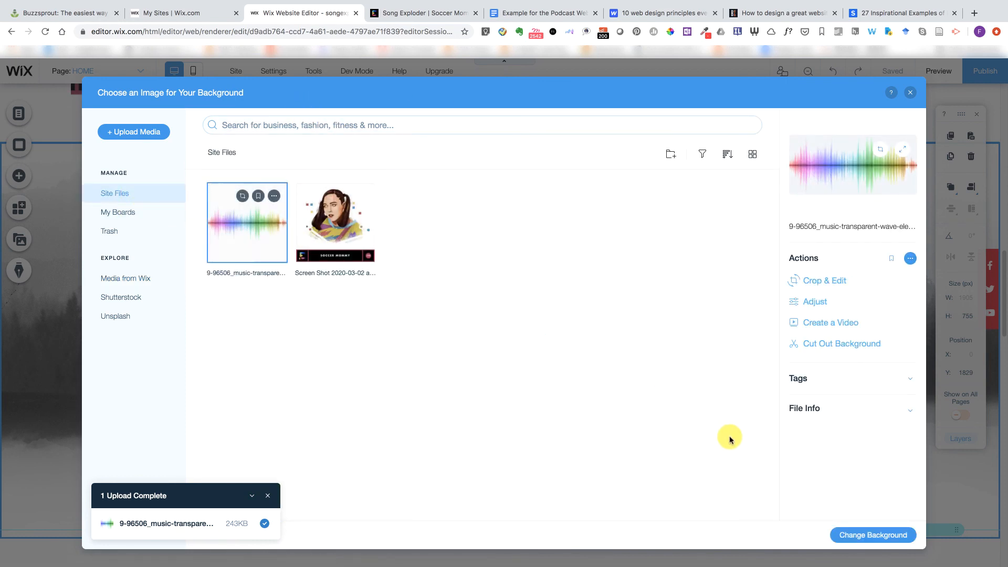
{"action": "left_click", "coordinate": [867, 535]}
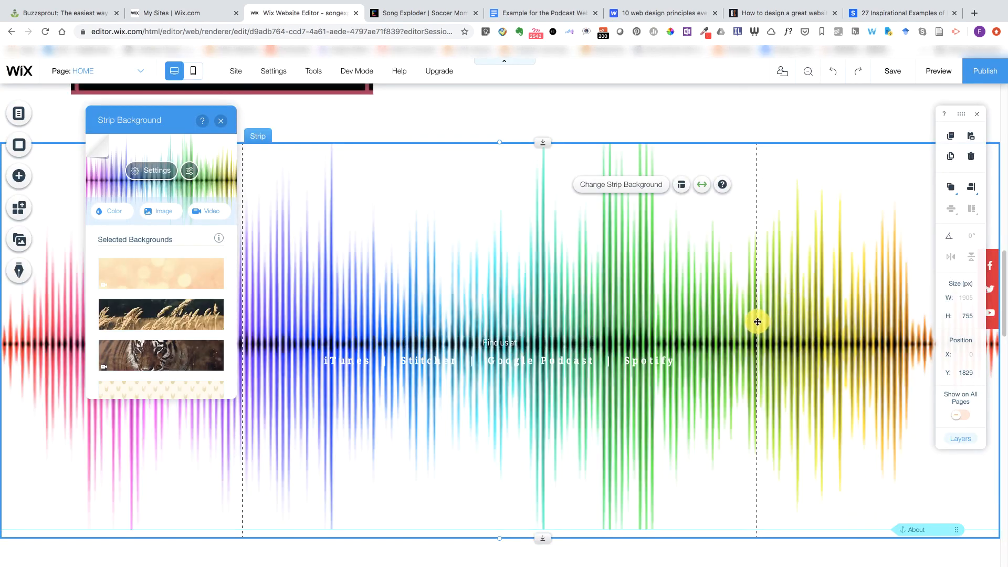
{"action": "scroll", "coordinate": [761, 324], "scroll_direction": "up", "scroll_amount": 3}
{"action": "scroll", "coordinate": [763, 324], "scroll_direction": "down", "scroll_amount": 3}
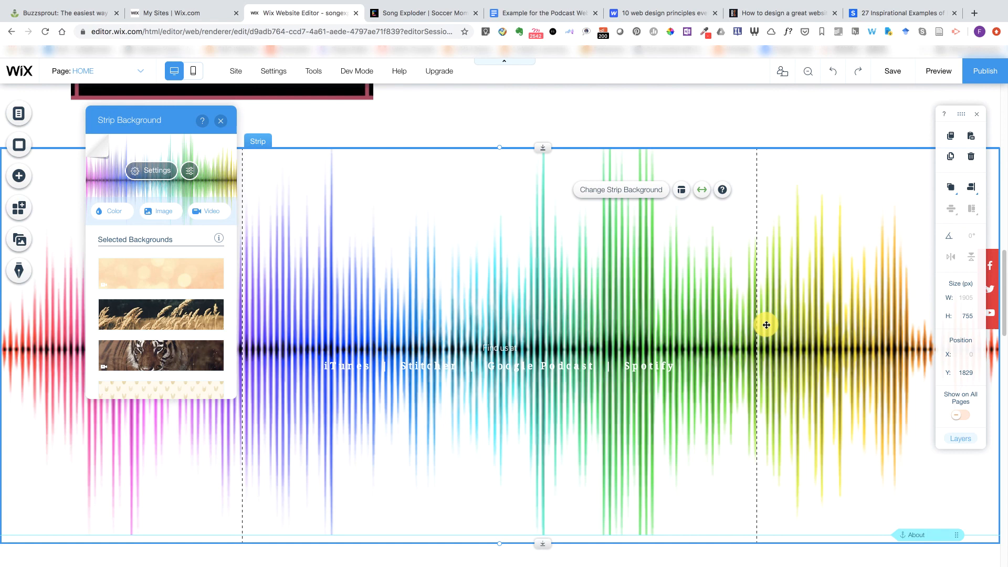
{"action": "left_click", "coordinate": [511, 348]}
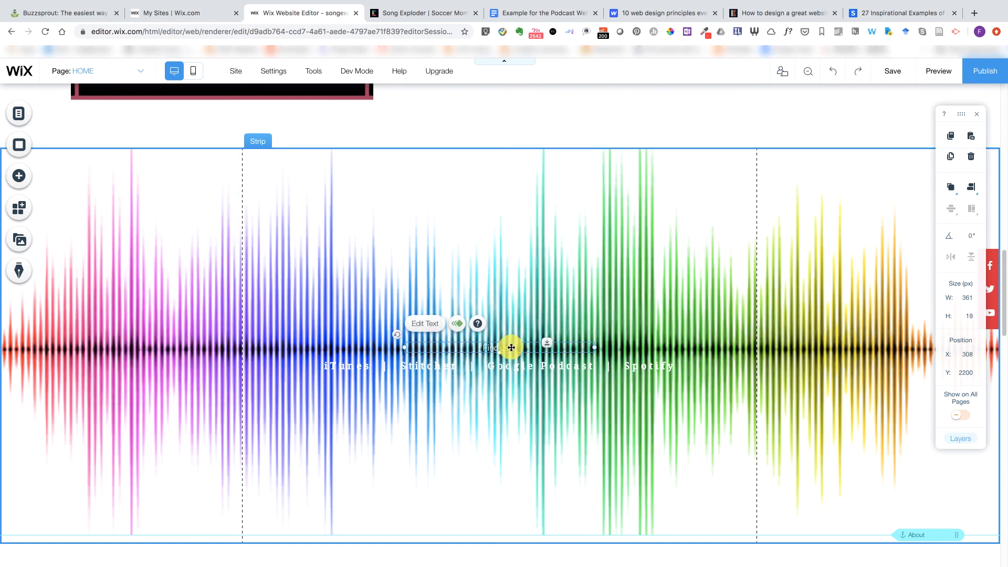
{"action": "left_click", "coordinate": [430, 325]}
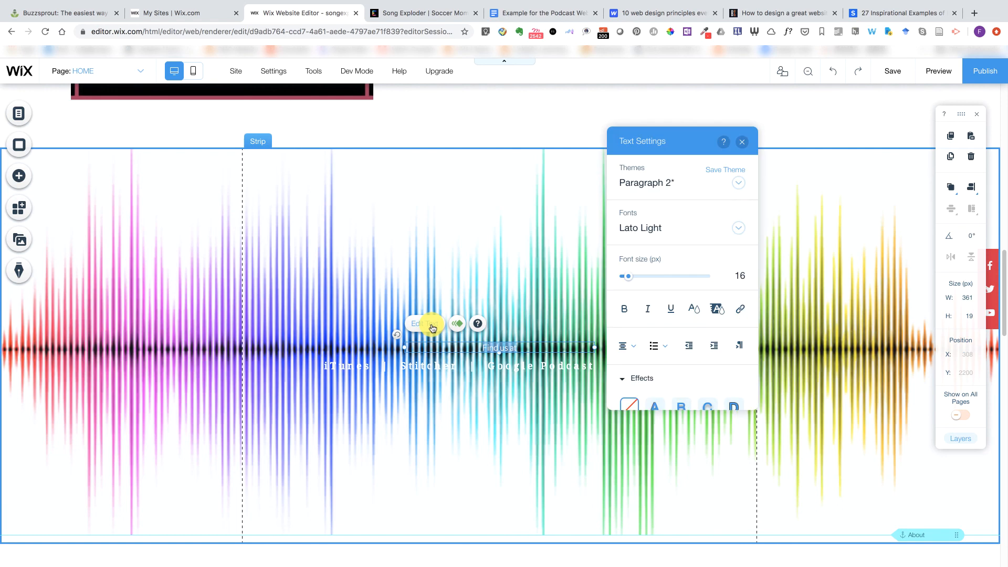
{"action": "left_click", "coordinate": [694, 309]}
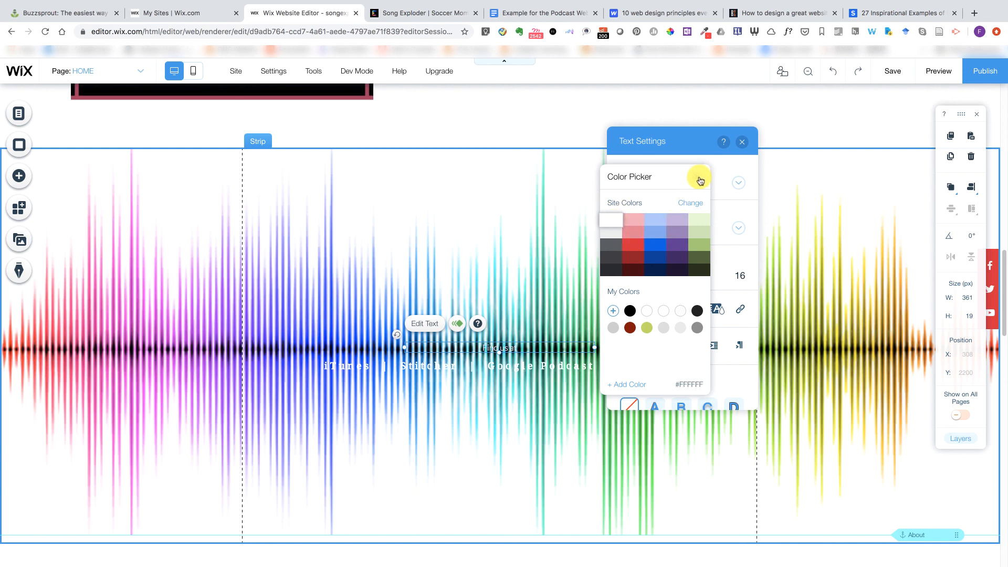
{"action": "left_click", "coordinate": [512, 274]}
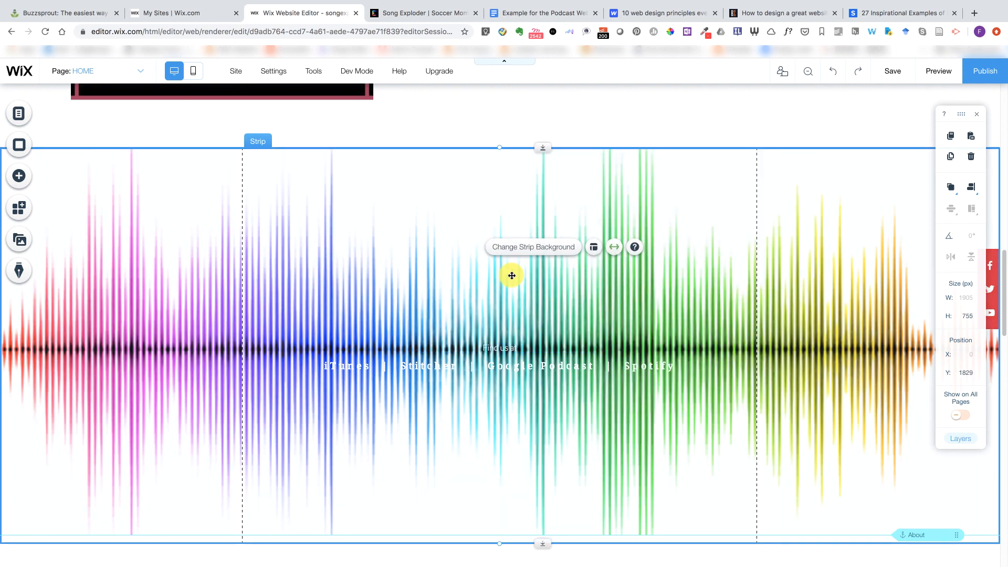
- Set the image opacity of the strip's waveform background to 50%
{"action": "left_click", "coordinate": [544, 248]}
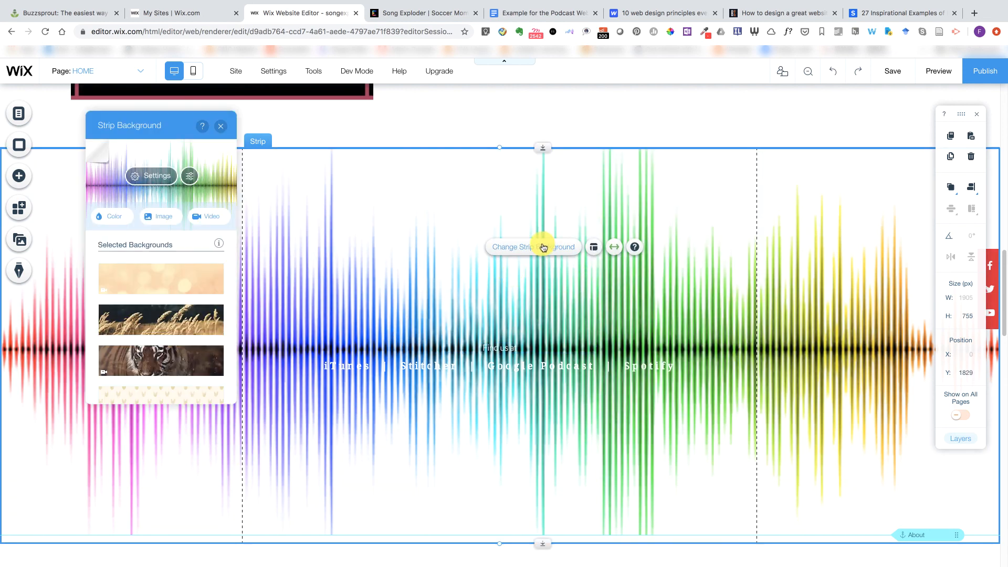
{"action": "left_click", "coordinate": [164, 176]}
{"action": "left_click_drag", "start_coordinate": [162, 203], "coordinate": [141, 199]}
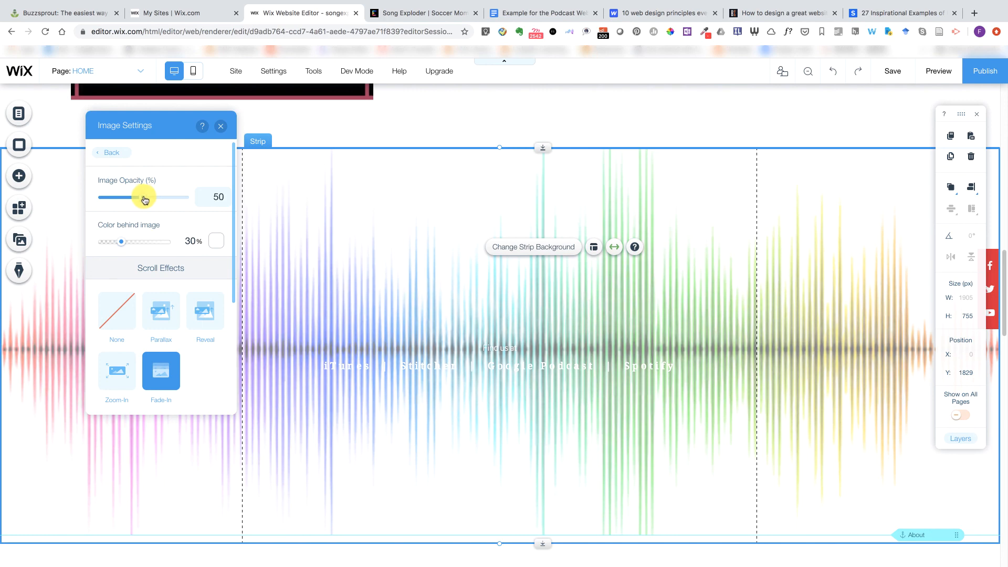
{"action": "left_click", "coordinate": [220, 126]}
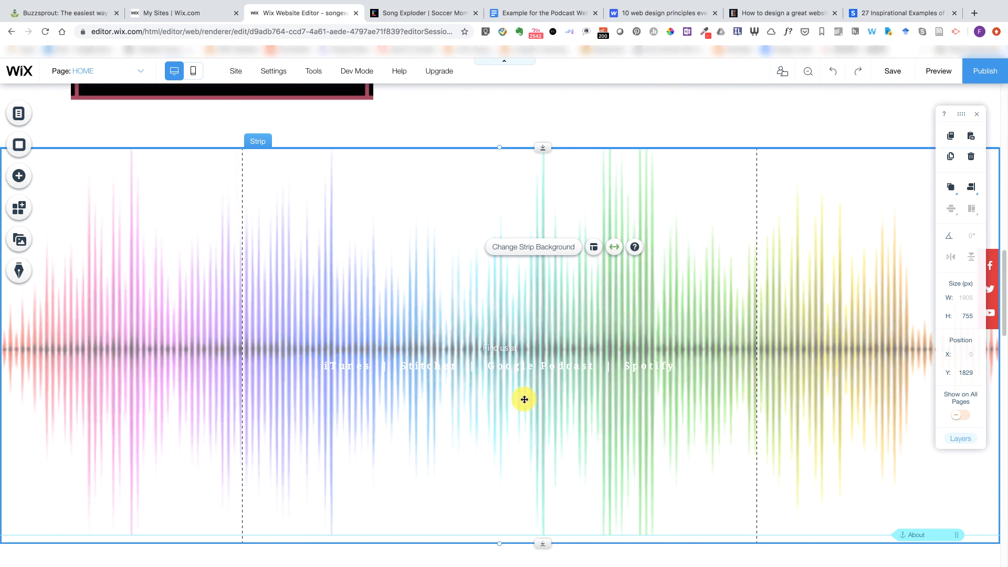
- Set the text colour of the "iTunes | Stitcher | Google Podcast | Spotify" line to black
{"action": "left_click", "coordinate": [516, 361]}
{"action": "left_click", "coordinate": [320, 337]}
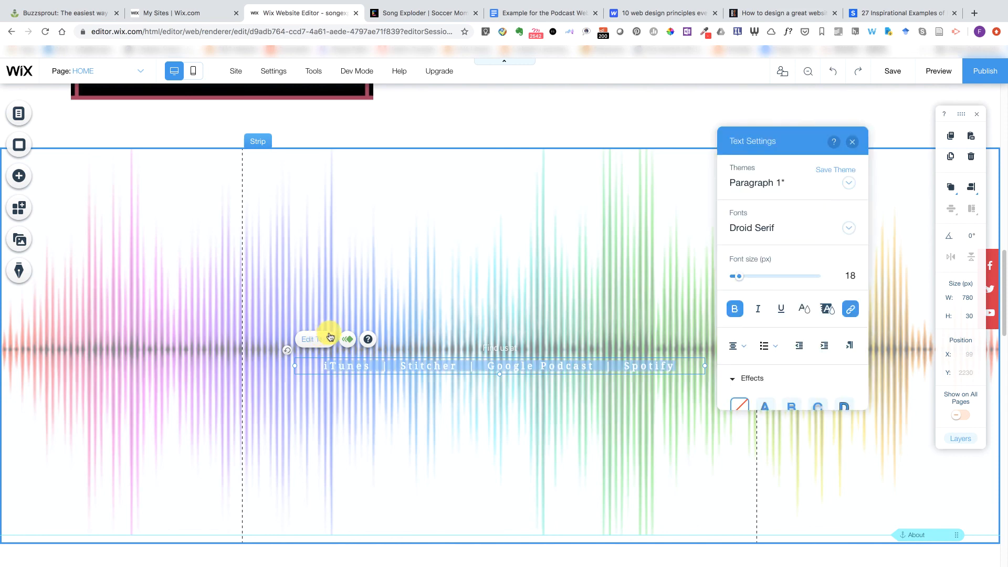
{"action": "left_click", "coordinate": [800, 311]}
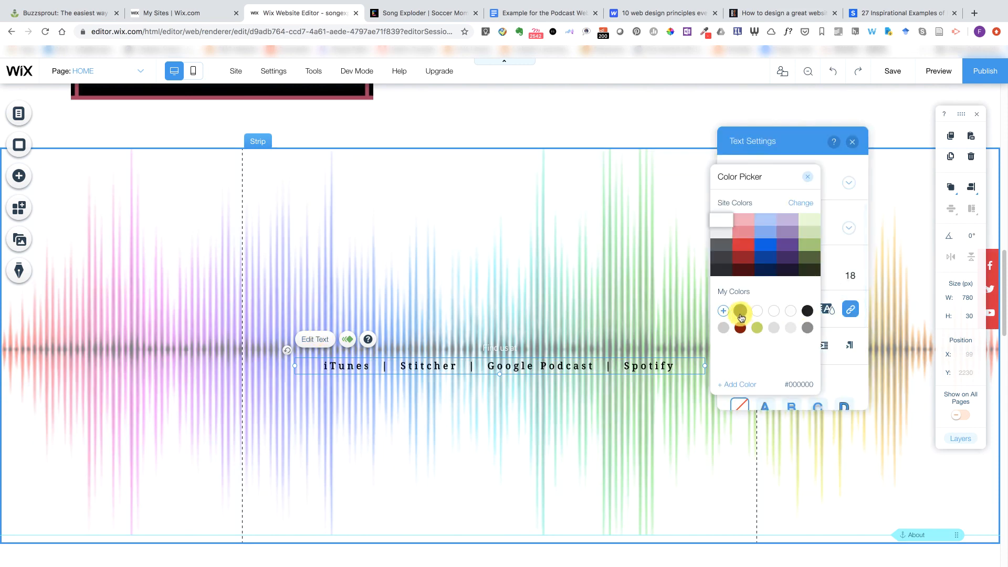
- Set the text colour of the "Find us at" heading above the platform names to black (#000000)
{"action": "left_click", "coordinate": [499, 350]}
{"action": "left_click", "coordinate": [504, 347]}
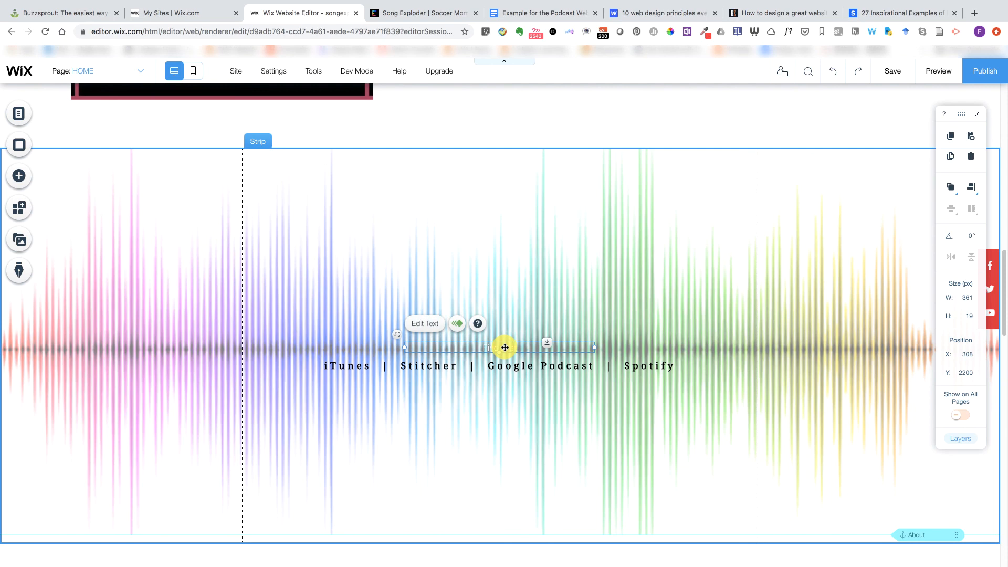
{"action": "left_click", "coordinate": [442, 328]}
{"action": "left_click", "coordinate": [691, 312]}
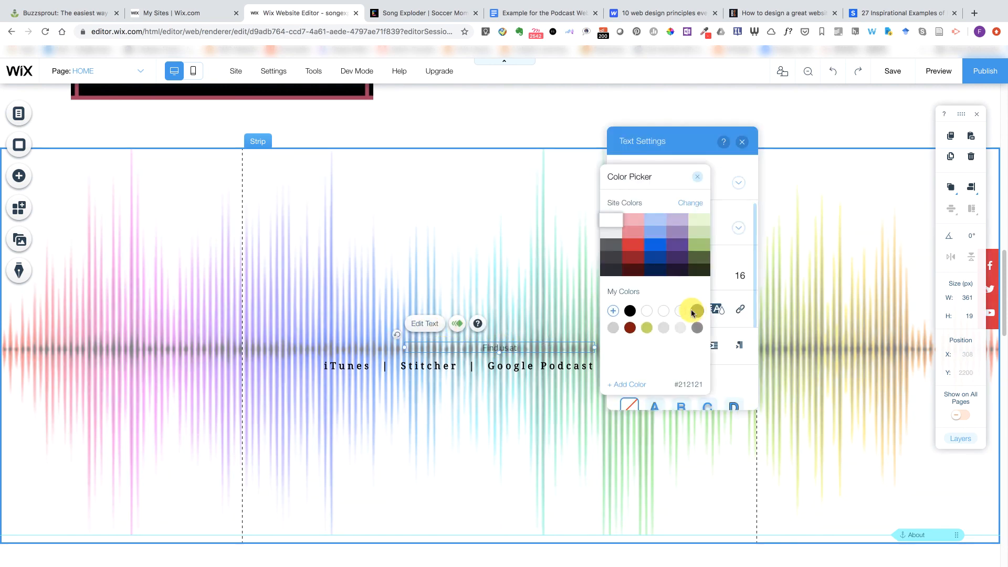
{"action": "left_click", "coordinate": [630, 311]}
{"action": "left_click", "coordinate": [537, 405]}
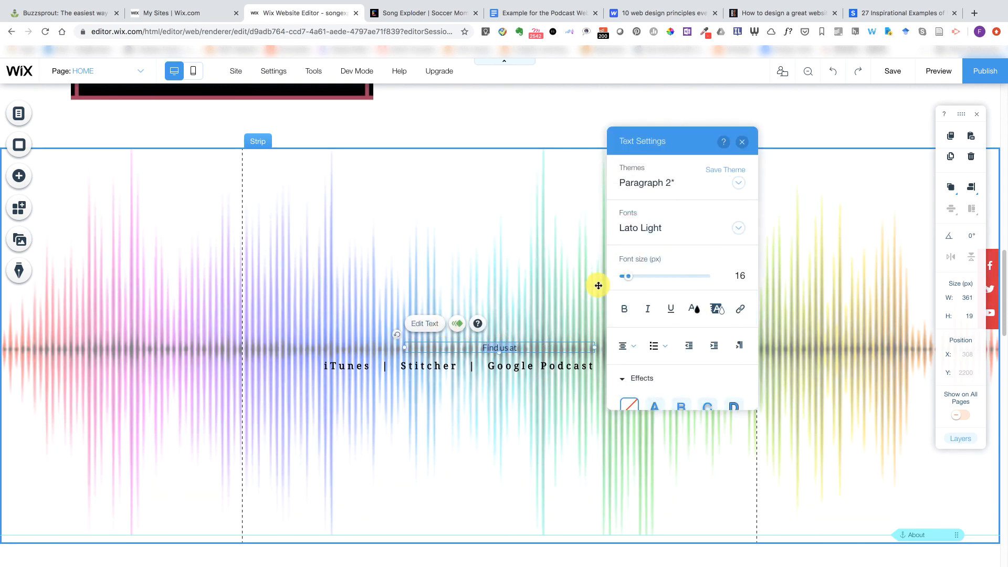
{"action": "left_click", "coordinate": [347, 366]}
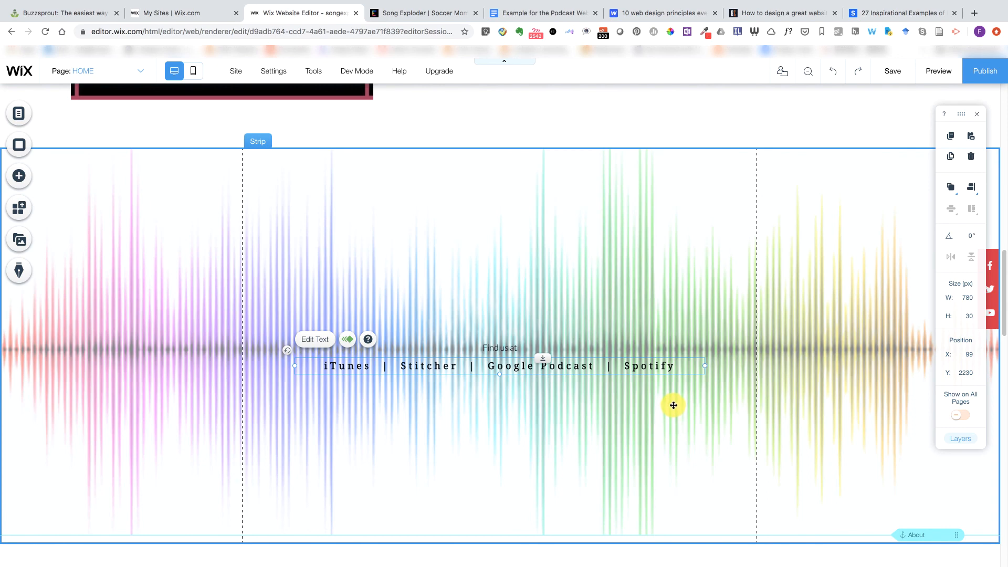
- Copy the Song Exploder show notes paragraph from the "Example for the Podcast Website" Google Doc and return to the Wix editor
{"action": "scroll", "coordinate": [674, 404], "scroll_direction": "down", "scroll_amount": 10}
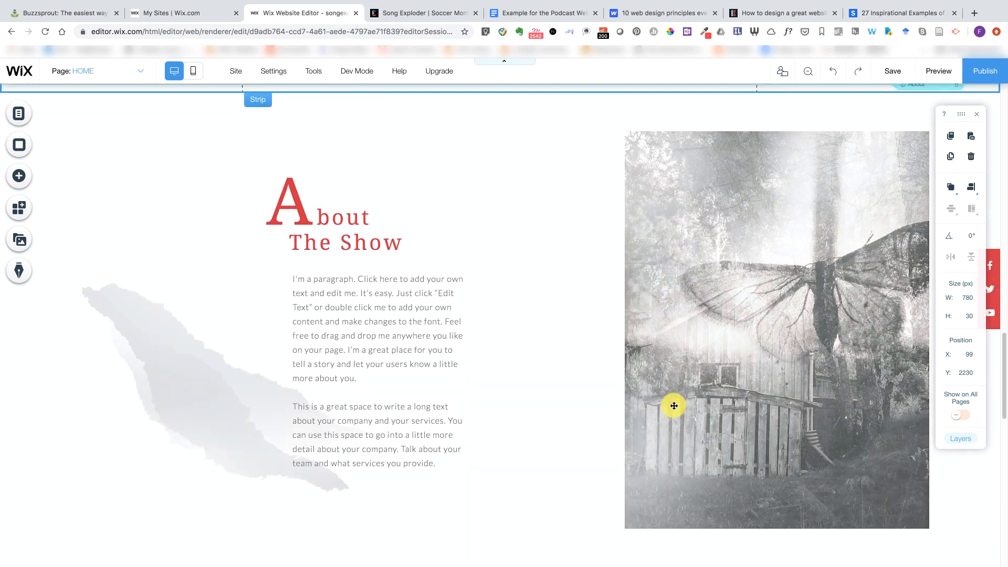
{"action": "scroll", "coordinate": [674, 405], "scroll_direction": "down", "scroll_amount": 1}
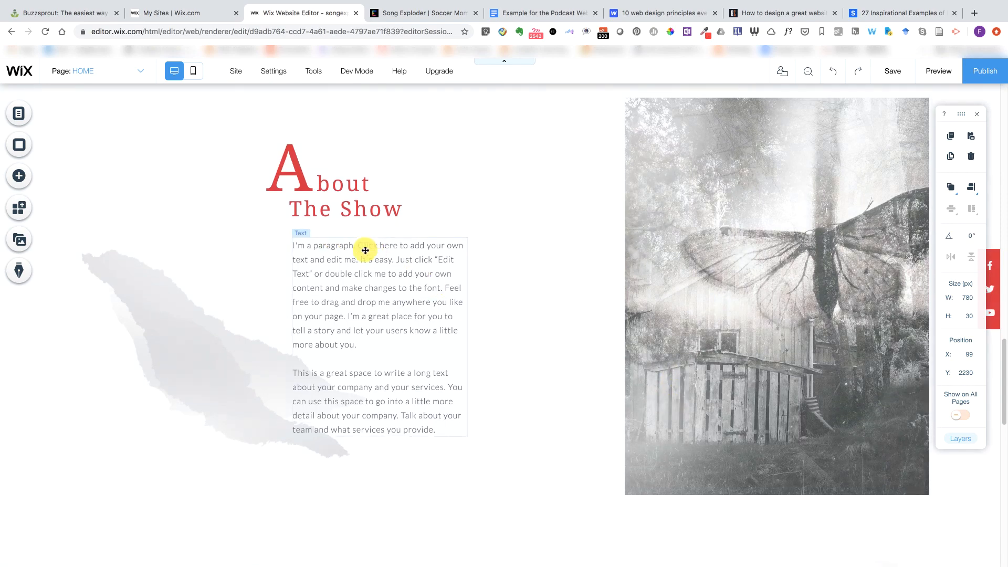
{"action": "left_click", "coordinate": [515, 14]}
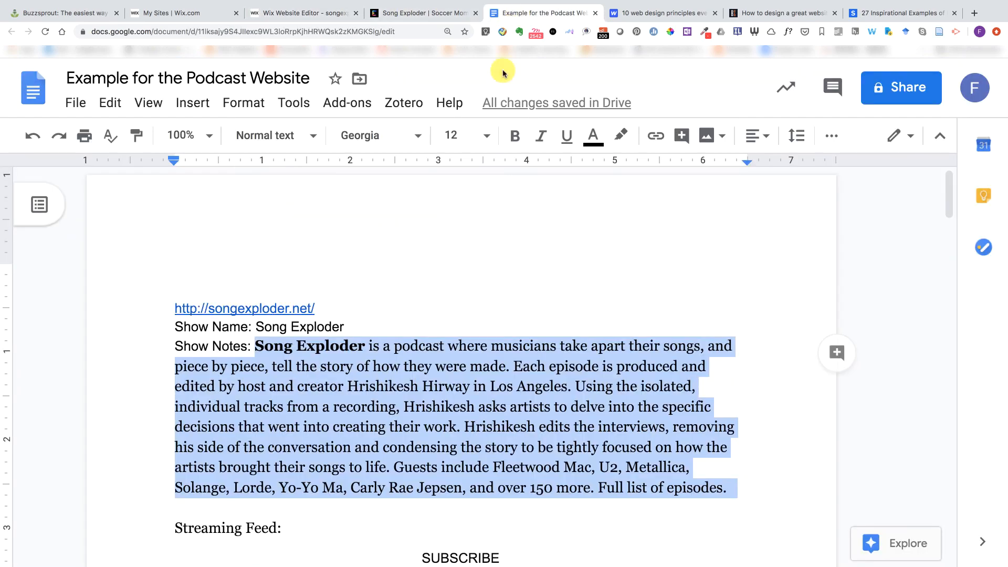
{"action": "right_click", "coordinate": [263, 351]}
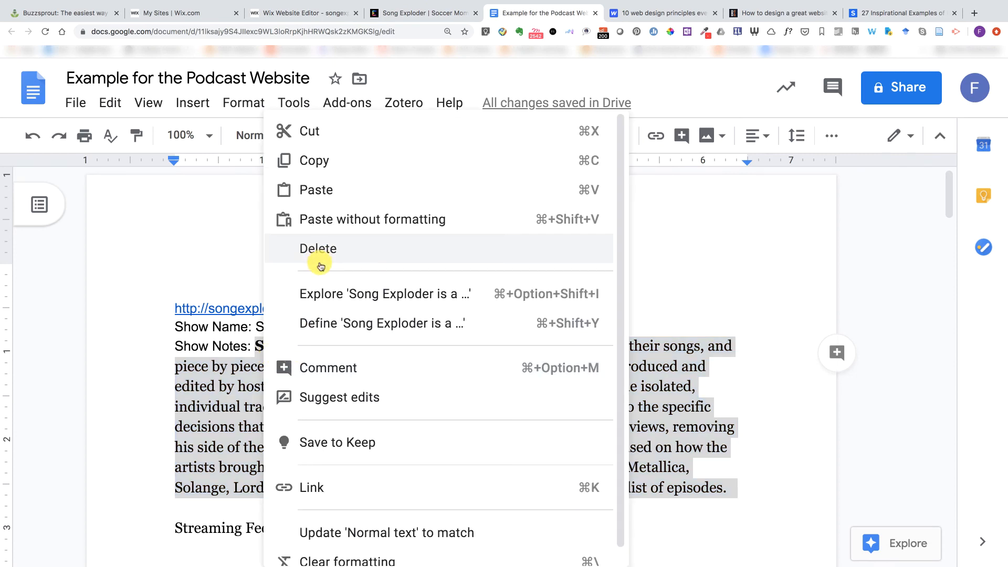
{"action": "left_click", "coordinate": [324, 160]}
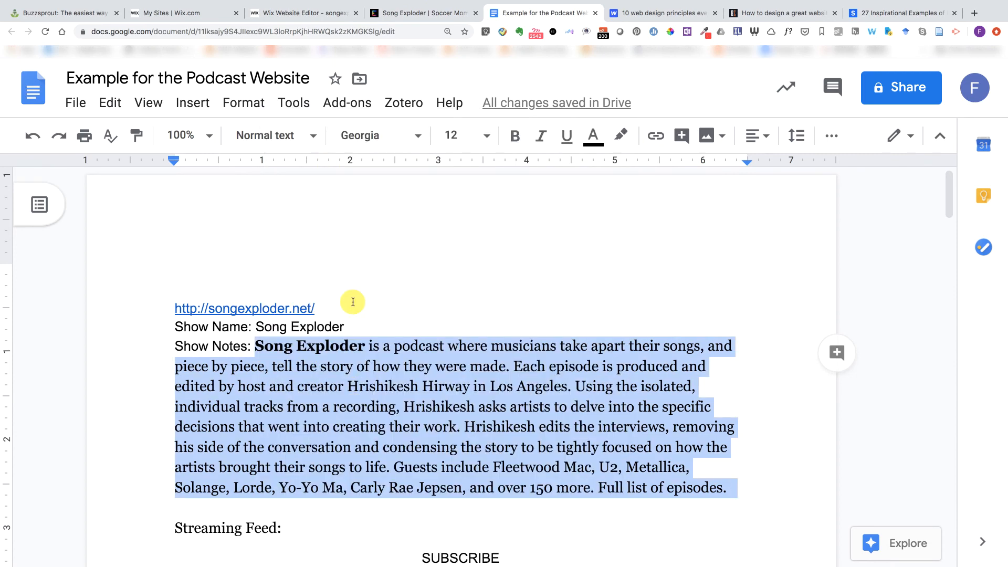
{"action": "left_click", "coordinate": [358, 351]}
{"action": "left_click", "coordinate": [294, 13]}
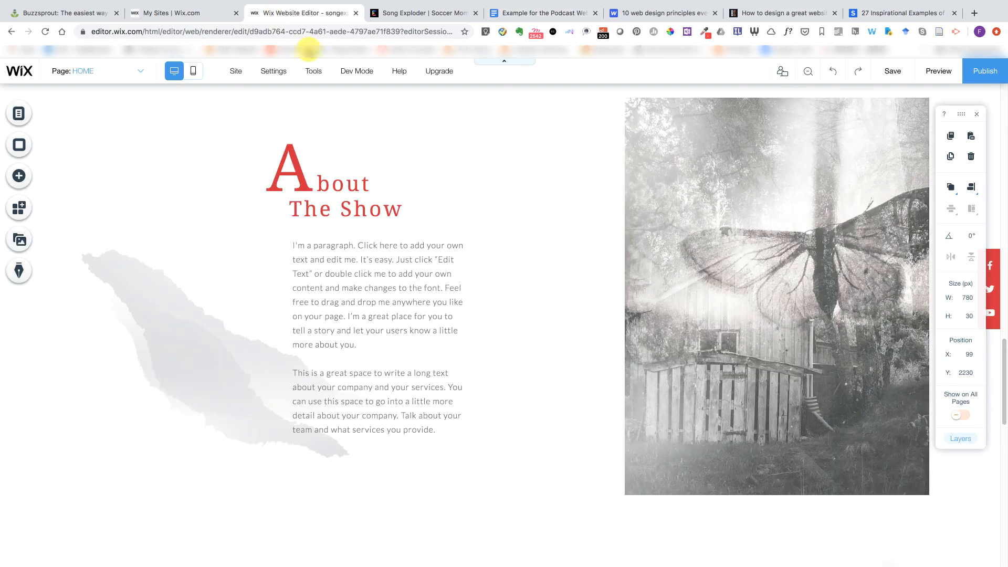
- Replace both placeholder paragraphs under "About The Show" with the Song Exploder show notes copied from the Google Doc
{"action": "left_click", "coordinate": [347, 305]}
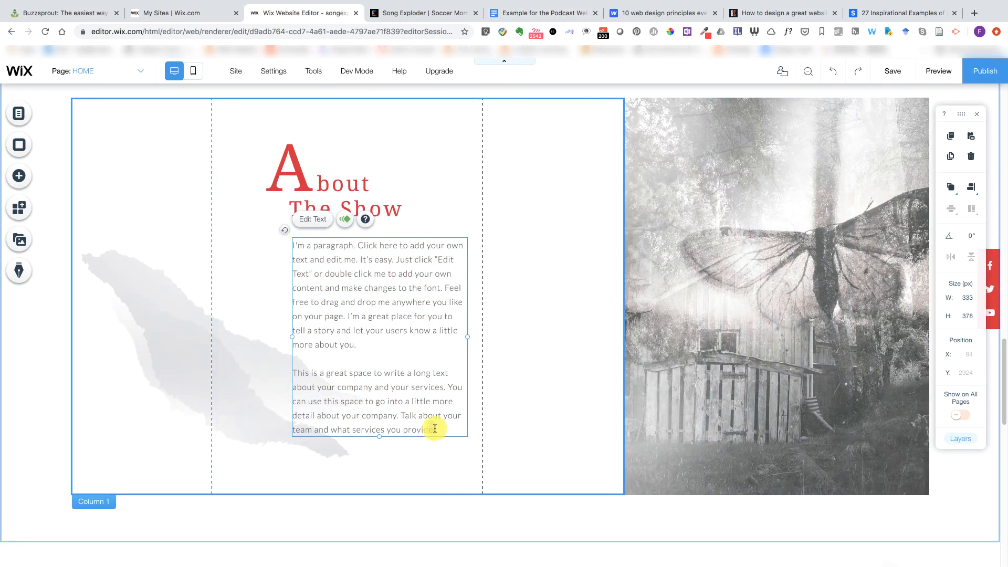
{"action": "left_click_drag", "start_coordinate": [434, 428], "coordinate": [294, 242]}
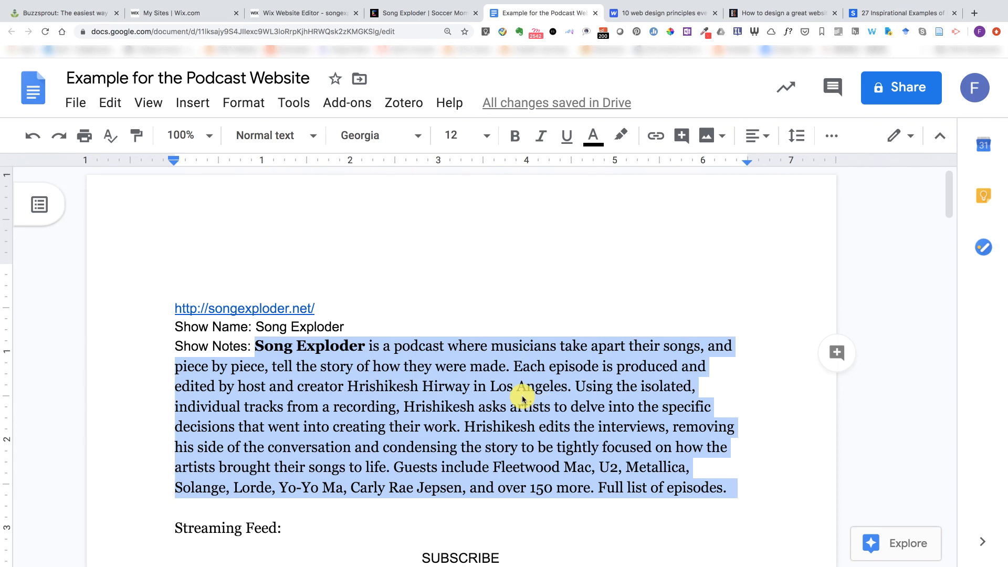
{"action": "right_click", "coordinate": [522, 396]}
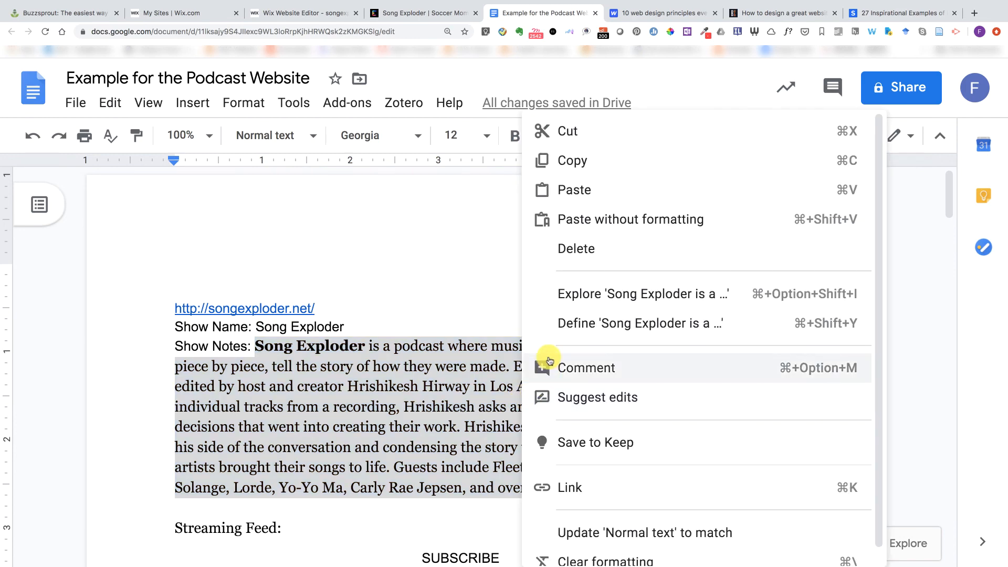
{"action": "left_click", "coordinate": [554, 170]}
{"action": "left_click", "coordinate": [299, 13]}
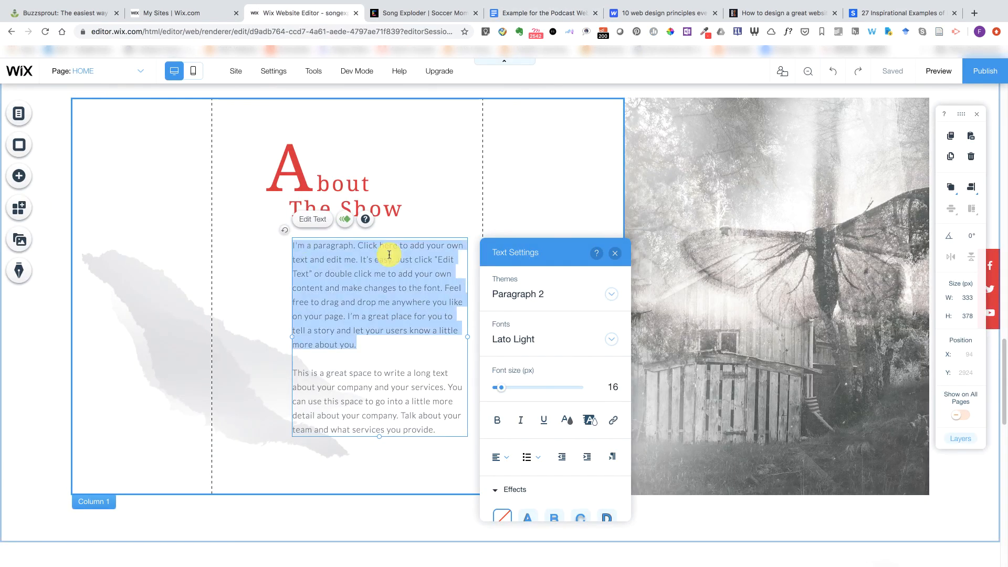
{"action": "left_click_drag", "start_coordinate": [294, 245], "coordinate": [450, 430]}
{"action": "right_click", "coordinate": [373, 404]}
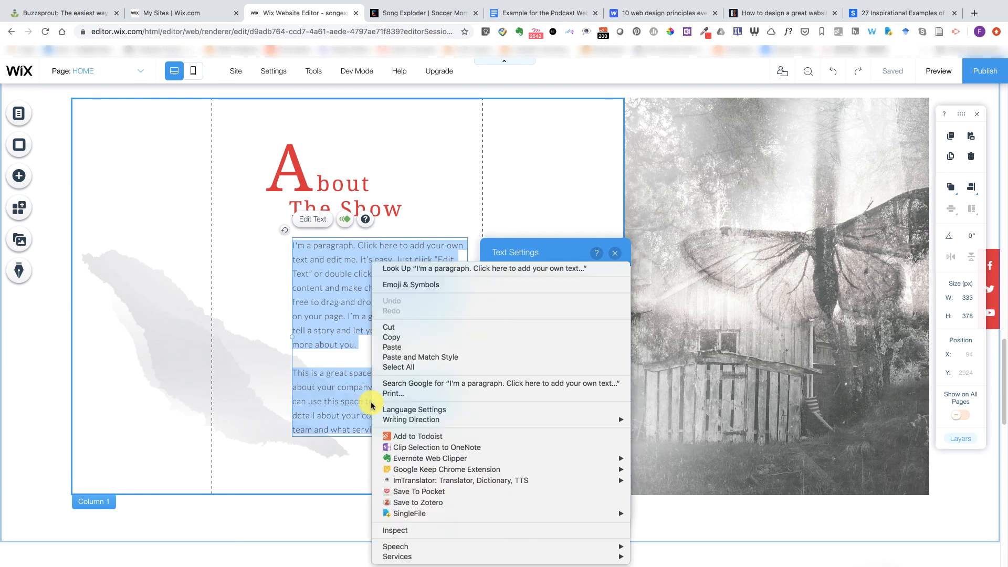
{"action": "left_click", "coordinate": [392, 347]}
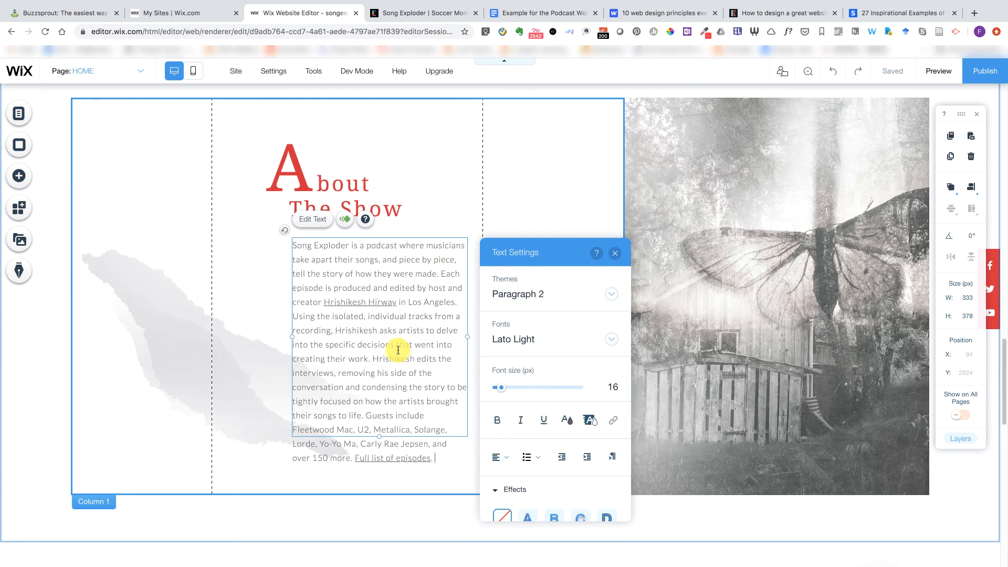
{"action": "left_click", "coordinate": [466, 193]}
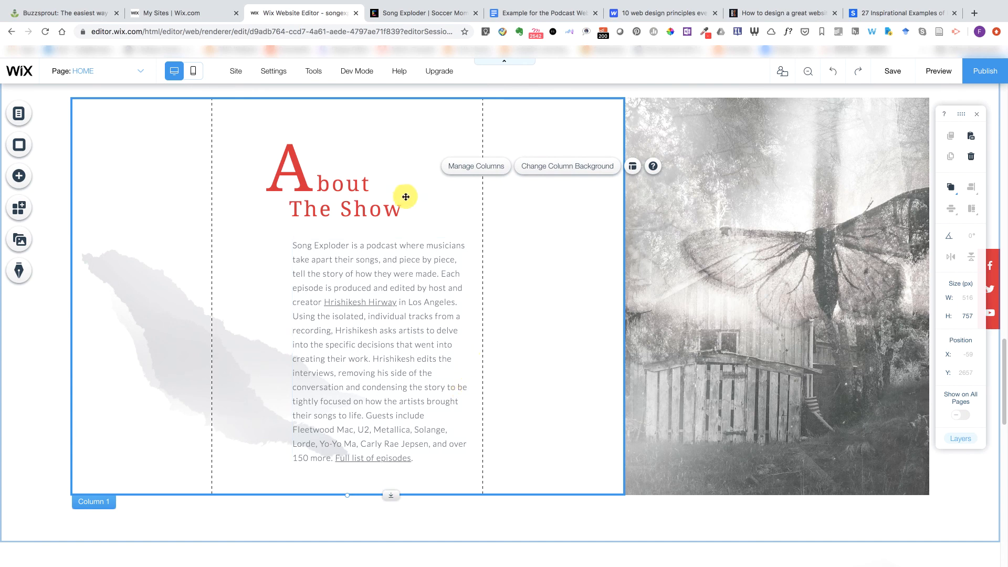
- Open the background settings of the column with the moth and cabin picture beside the "About The Show" text
{"action": "scroll", "coordinate": [462, 218], "scroll_direction": "down", "scroll_amount": 1}
{"action": "left_click", "coordinate": [731, 274]}
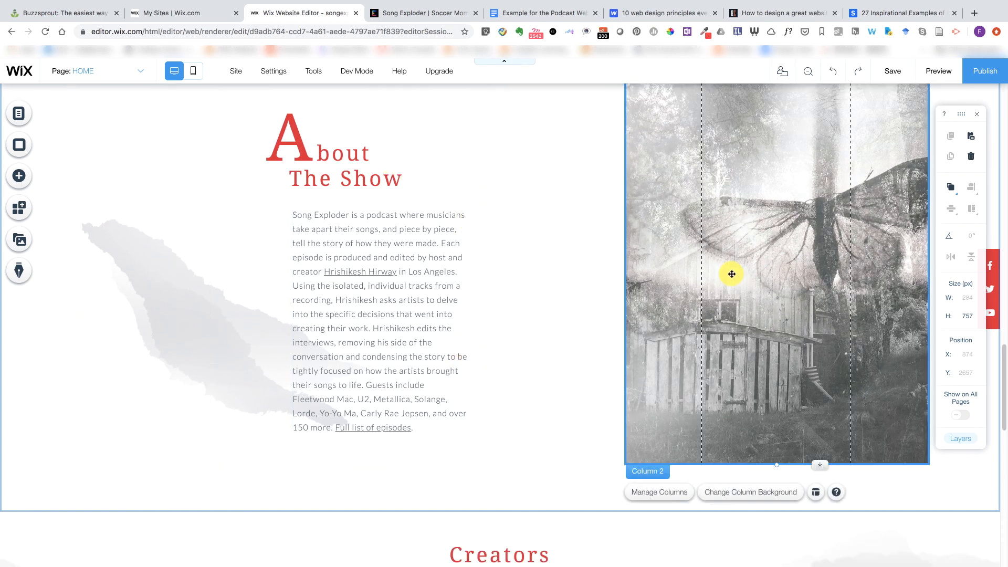
{"action": "left_click", "coordinate": [665, 252]}
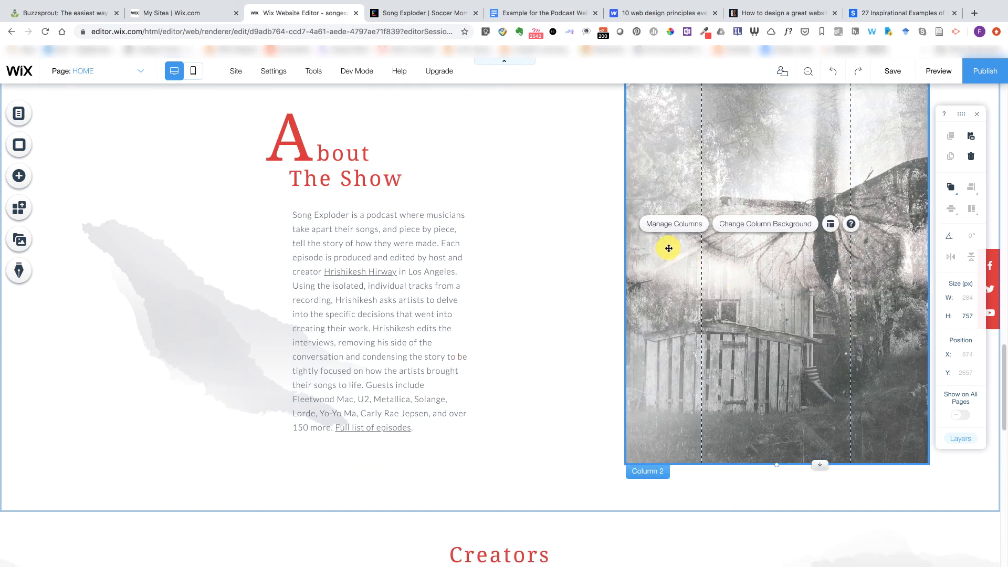
{"action": "left_click", "coordinate": [745, 223]}
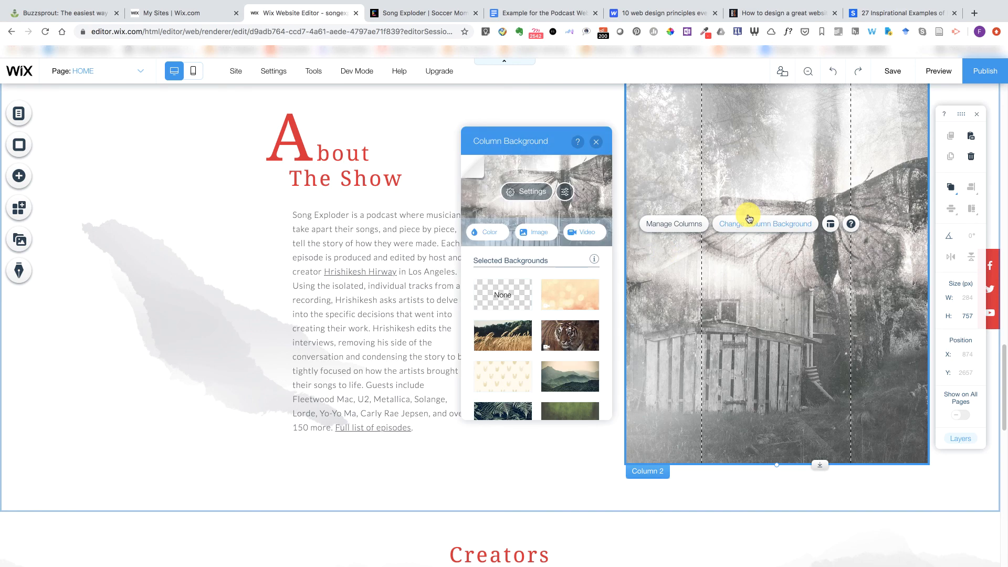
- Replace the background of the column beside the About The Show text with songexploder-logo.png, uploaded from the computer
{"action": "left_click", "coordinate": [522, 188]}
{"action": "left_click", "coordinate": [594, 142]}
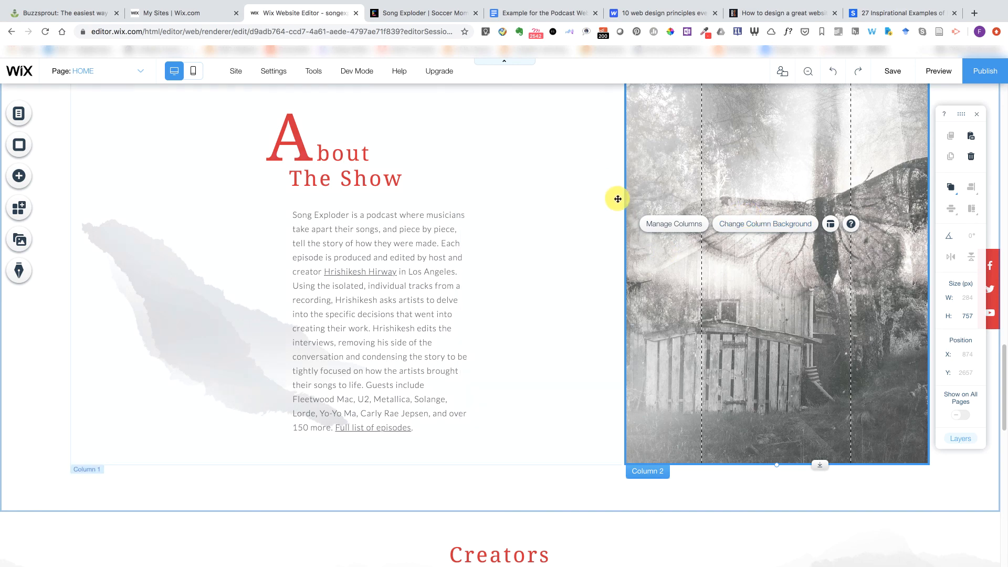
{"action": "left_click", "coordinate": [764, 225]}
{"action": "left_click", "coordinate": [535, 236]}
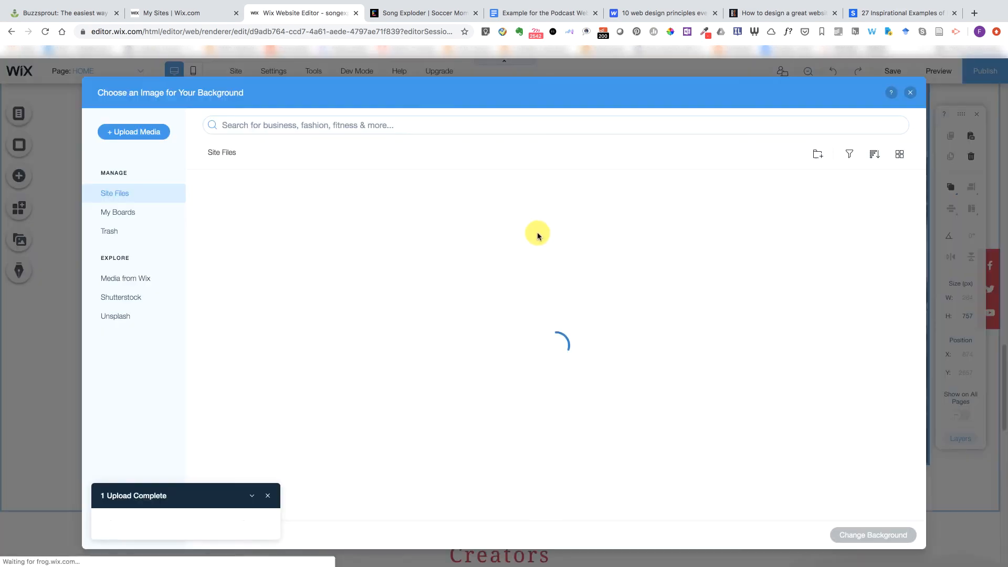
{"action": "left_click", "coordinate": [130, 134]}
{"action": "left_click", "coordinate": [507, 344]}
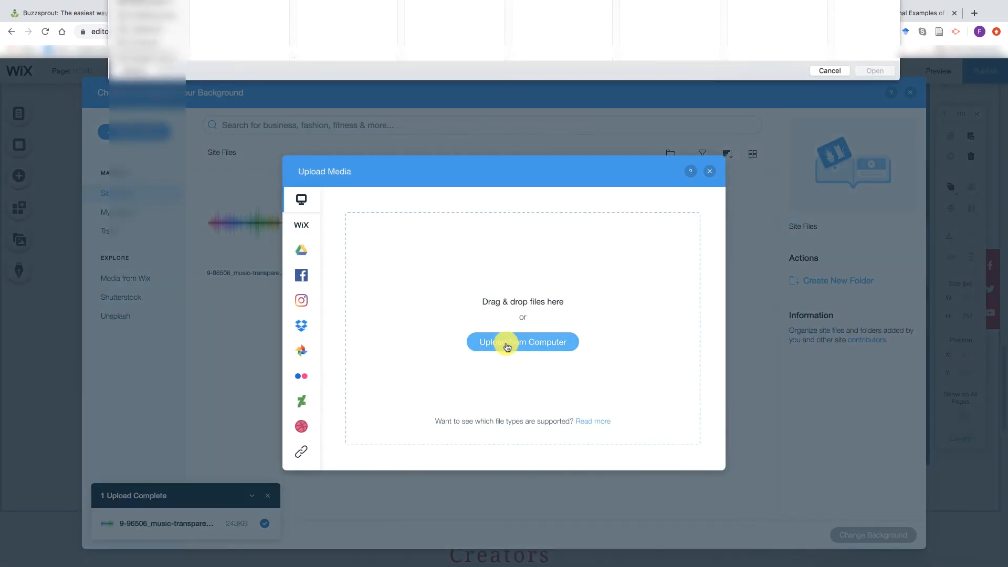
{"action": "left_click", "coordinate": [220, 34]}
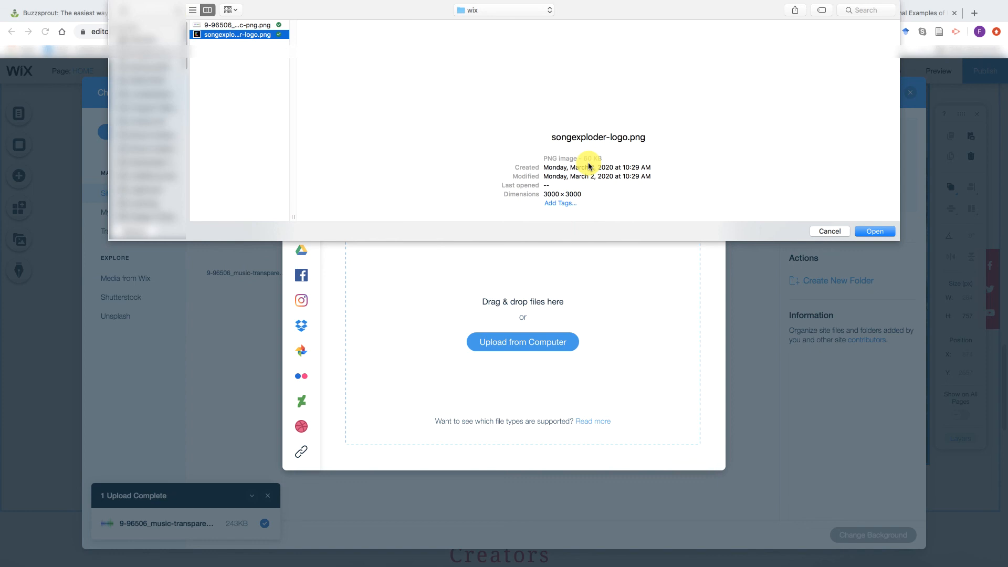
{"action": "left_click", "coordinate": [874, 233]}
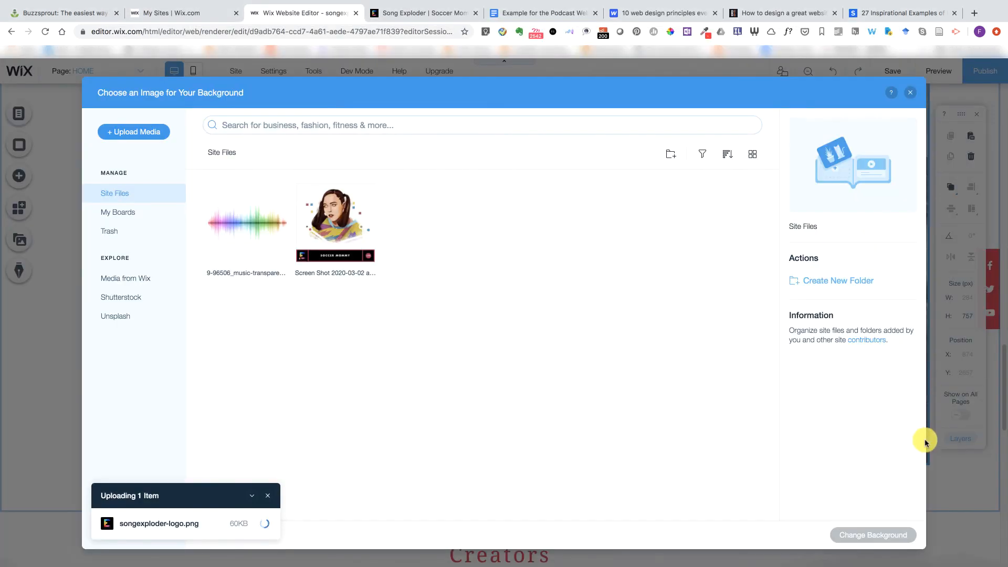
{"action": "left_click", "coordinate": [874, 535]}
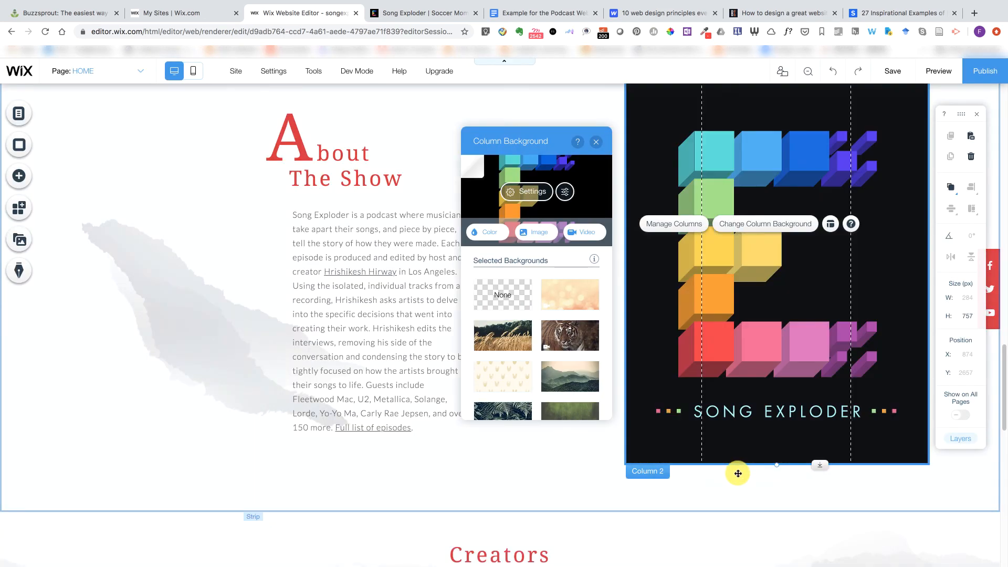
{"action": "left_click", "coordinate": [578, 473]}
- Group the Senior Producer's photo and text in the Creators section and place a duplicate beside it at about X 1066, Y 3694
{"action": "scroll", "coordinate": [591, 454], "scroll_direction": "down", "scroll_amount": 2}
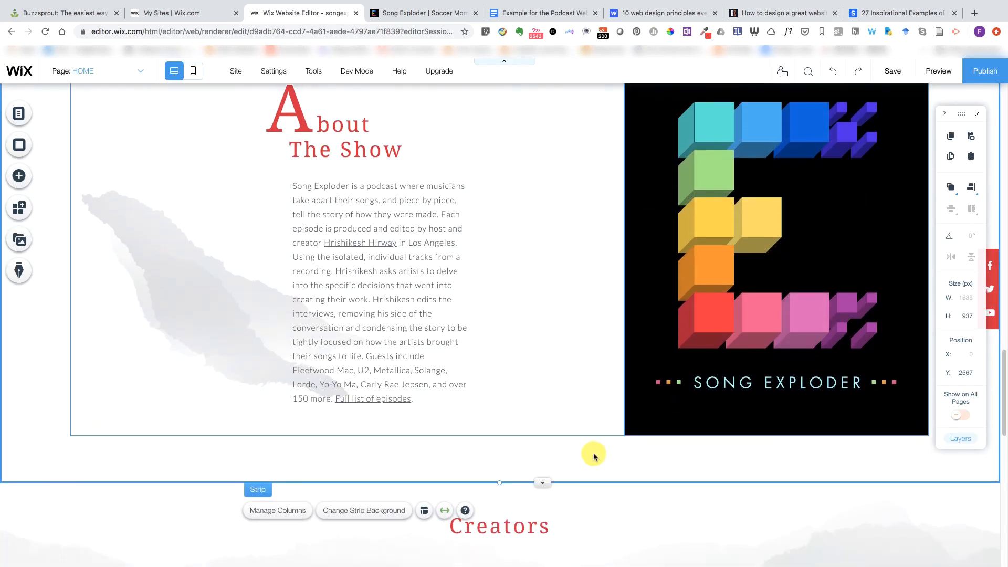
{"action": "left_click", "coordinate": [214, 302]}
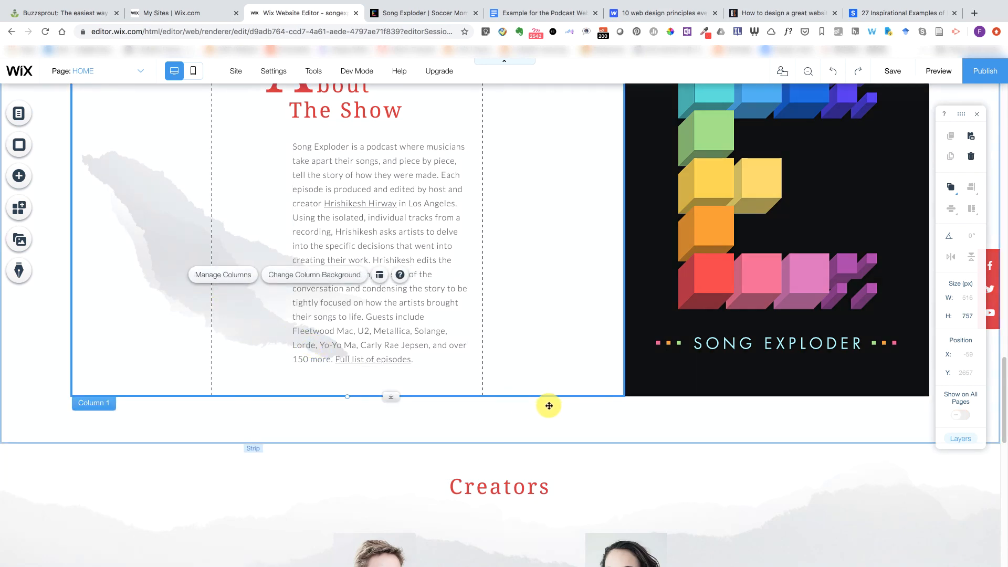
{"action": "scroll", "coordinate": [548, 404], "scroll_direction": "down", "scroll_amount": 10}
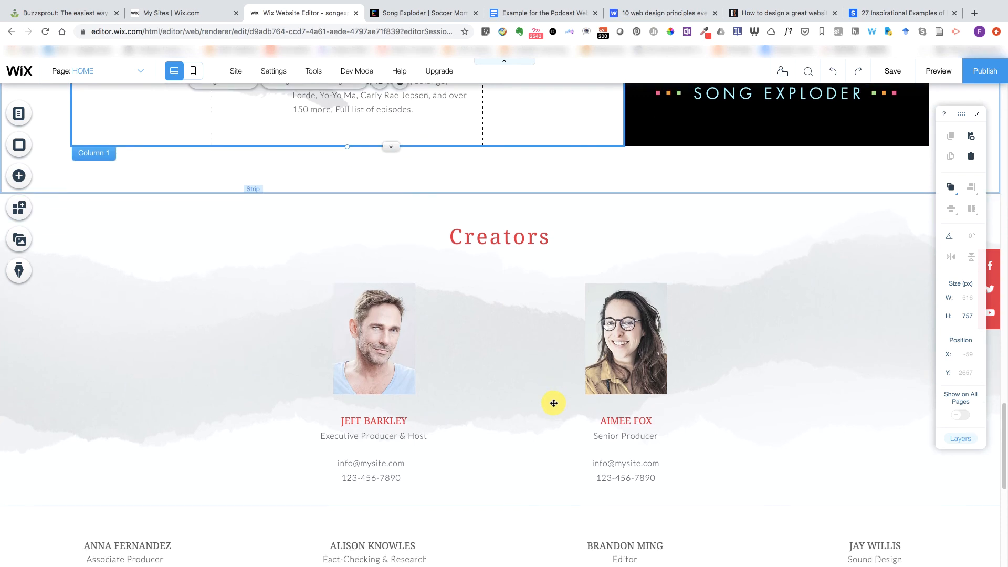
{"action": "scroll", "coordinate": [554, 404], "scroll_direction": "up", "scroll_amount": 2}
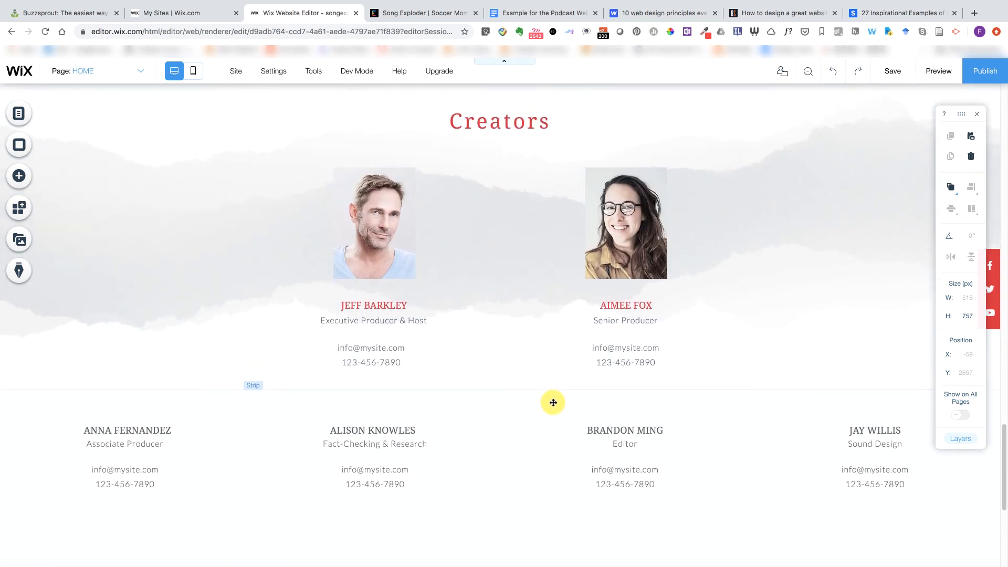
{"action": "scroll", "coordinate": [550, 402], "scroll_direction": "up", "scroll_amount": 1}
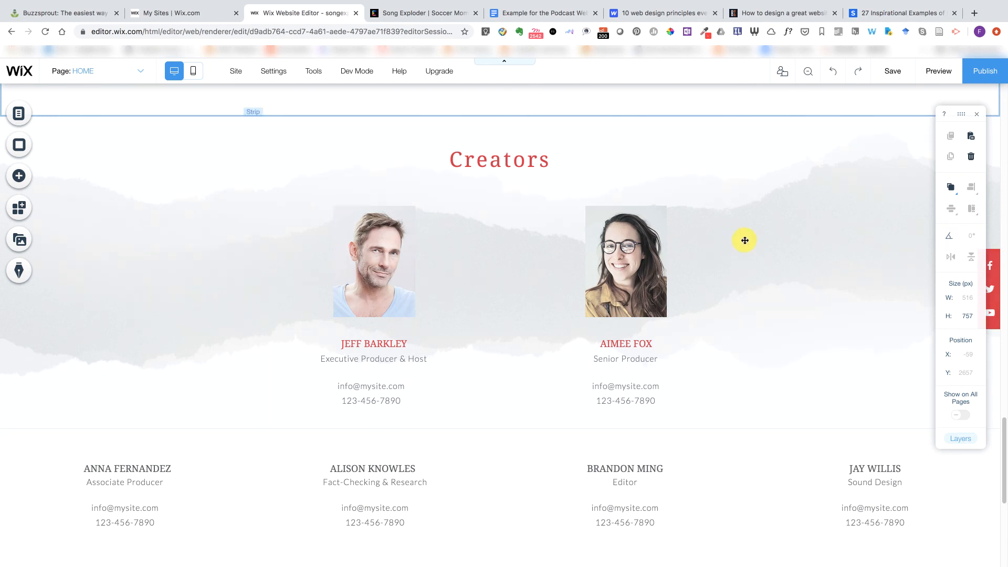
{"action": "left_click", "coordinate": [376, 358]}
{"action": "left_click", "coordinate": [365, 259]}
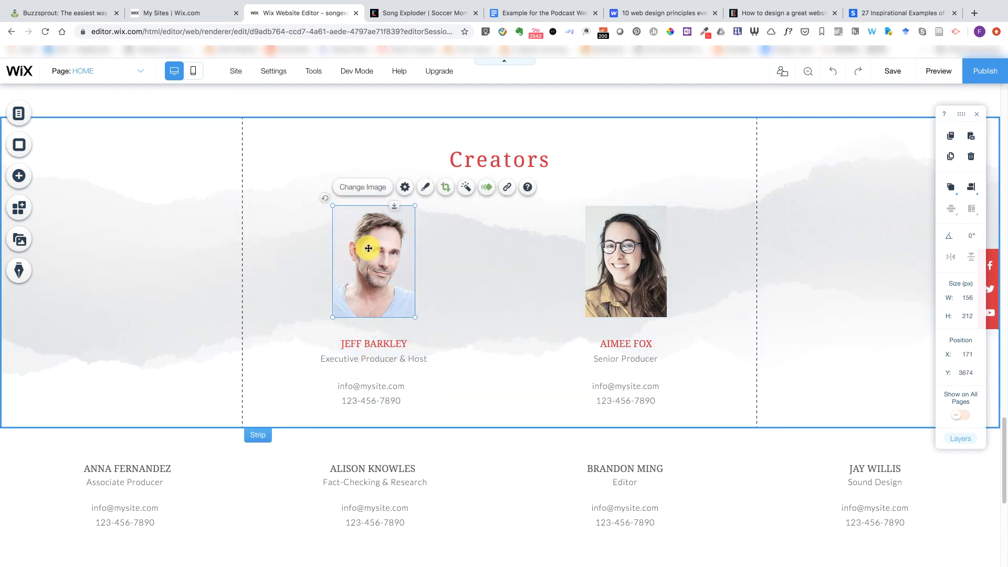
{"action": "left_click", "coordinate": [722, 396]}
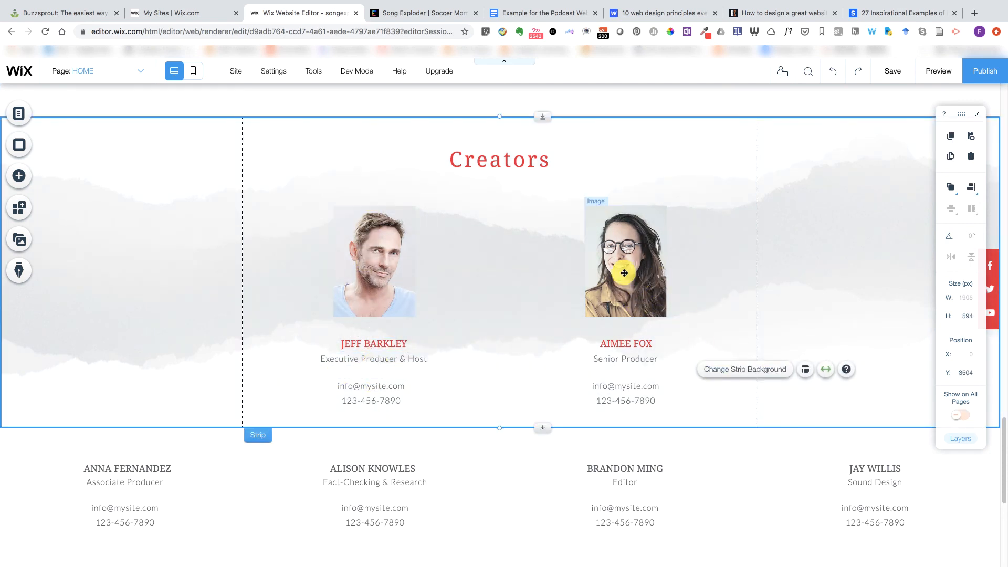
{"action": "left_click", "coordinate": [624, 273]}
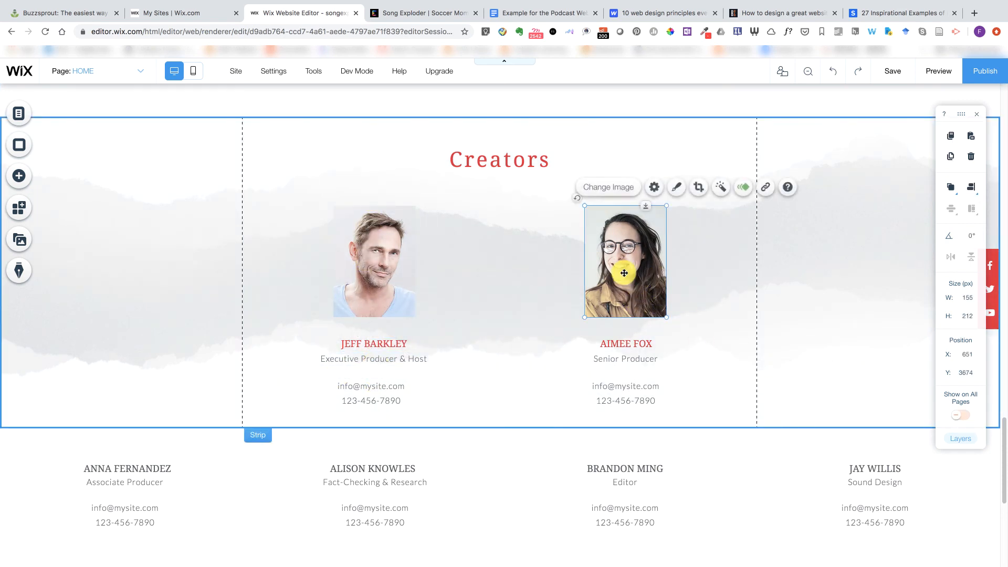
{"action": "left_click", "coordinate": [639, 346], "text": "shift"}
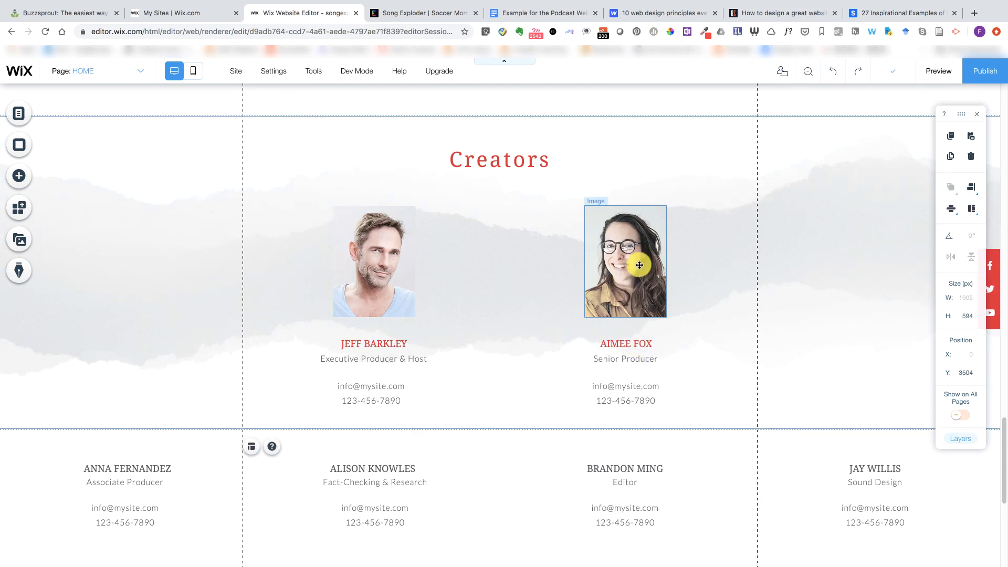
{"action": "left_click", "coordinate": [629, 347], "text": "shift"}
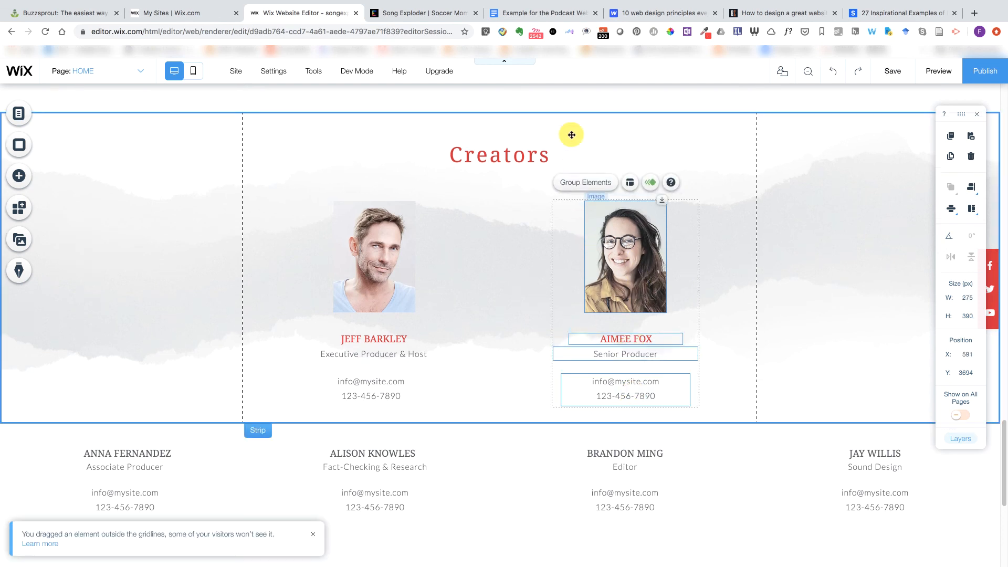
{"action": "left_click", "coordinate": [602, 188]}
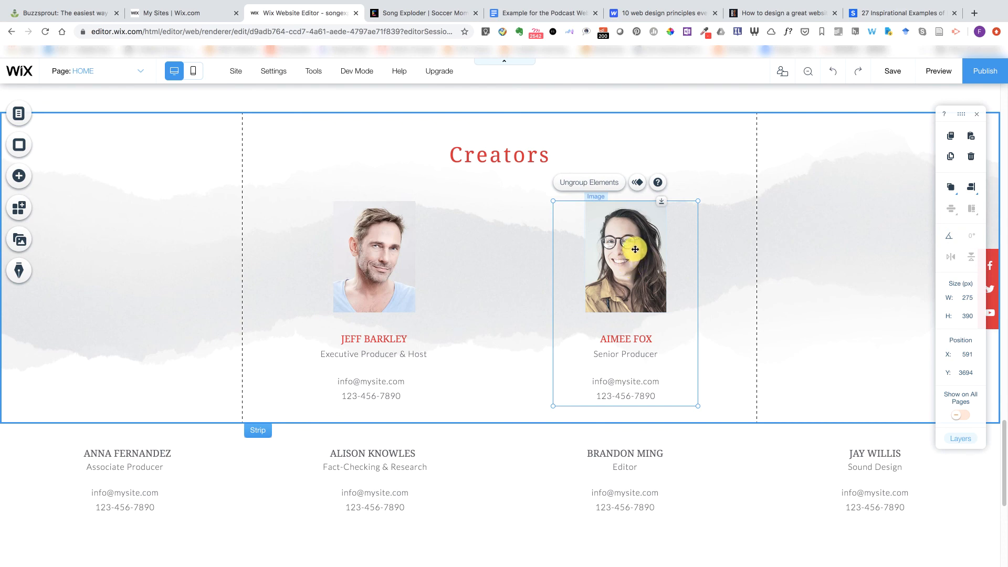
{"action": "key", "text": "ctrl+d"}
{"action": "left_click_drag", "start_coordinate": [642, 252], "coordinate": [866, 242]}
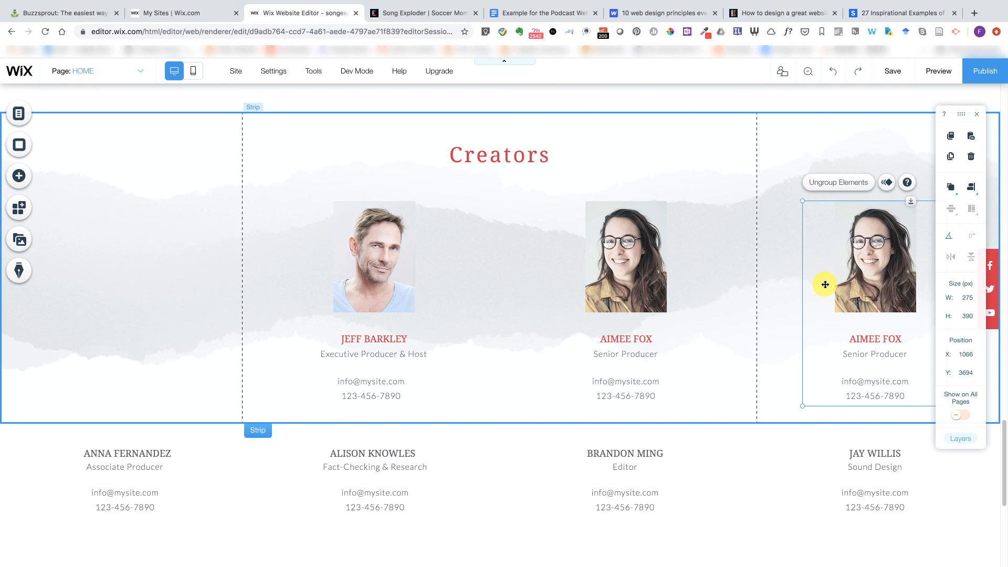
- Group the Executive Producer & Host's photo, name, role and contact details into one element
{"action": "left_click", "coordinate": [360, 236]}
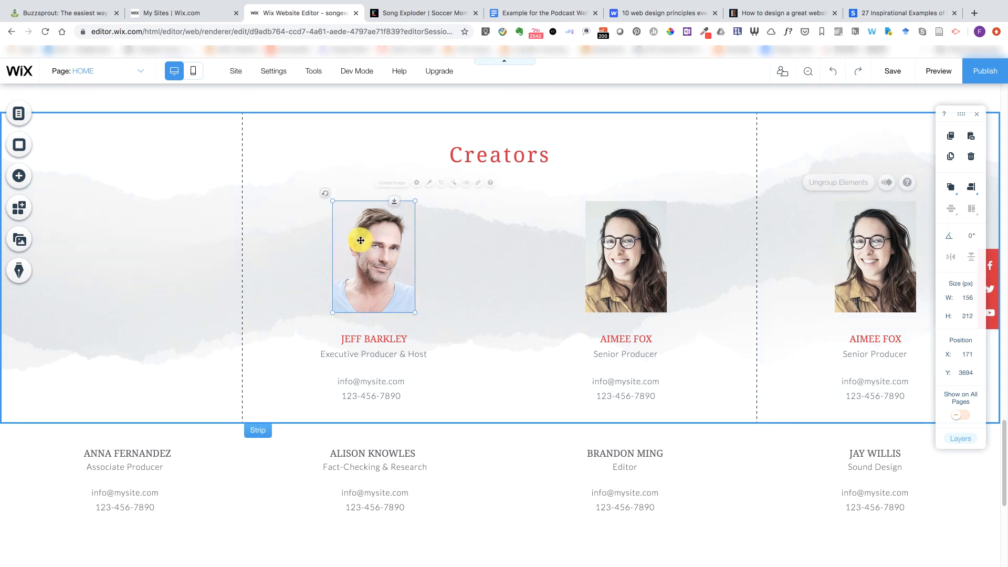
{"action": "left_click", "coordinate": [376, 340], "text": "shift"}
{"action": "left_click", "coordinate": [382, 356], "text": "shift"}
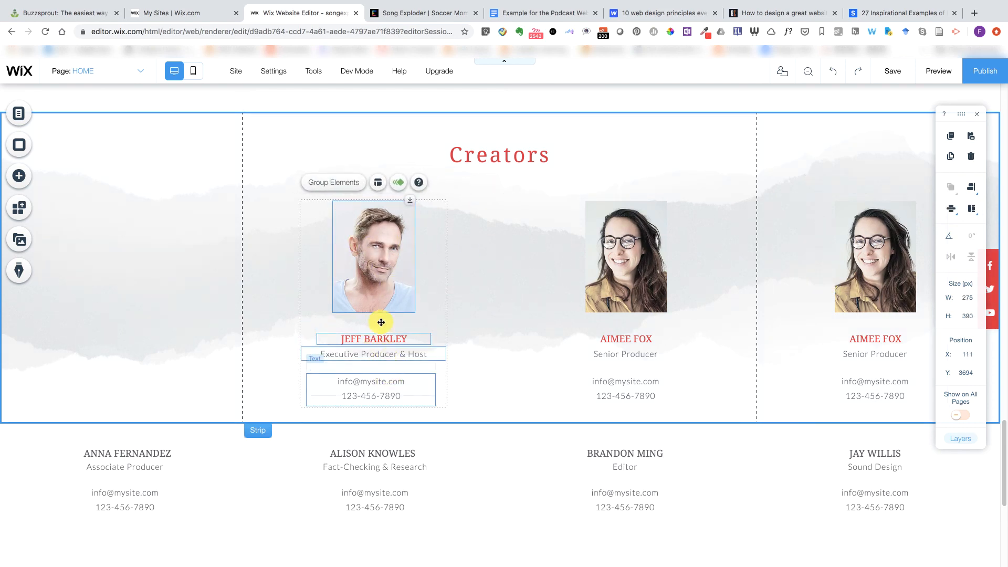
{"action": "left_click", "coordinate": [342, 183]}
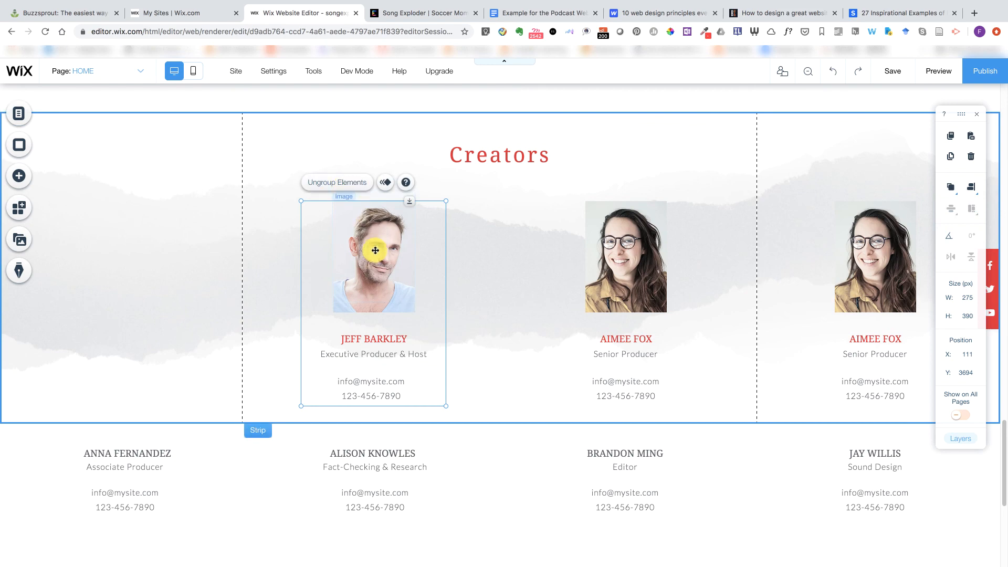
- Place a copy of the Executive Producer & Host group to the left of the original at about X -388, Y 3694
{"action": "left_click_drag", "start_coordinate": [376, 250], "coordinate": [180, 239]}
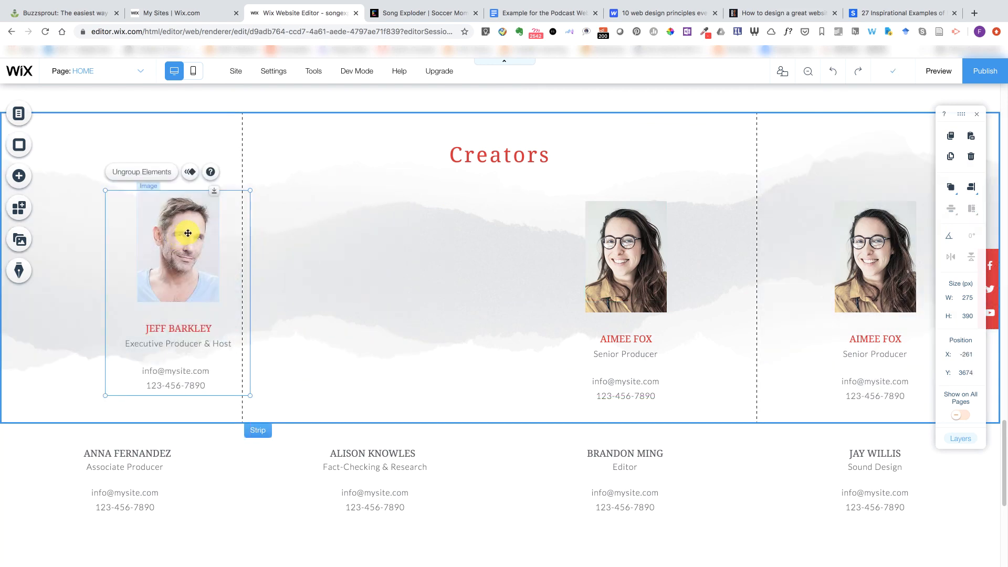
{"action": "key", "text": "ctrl+z"}
{"action": "key", "text": "ctrl+v"}
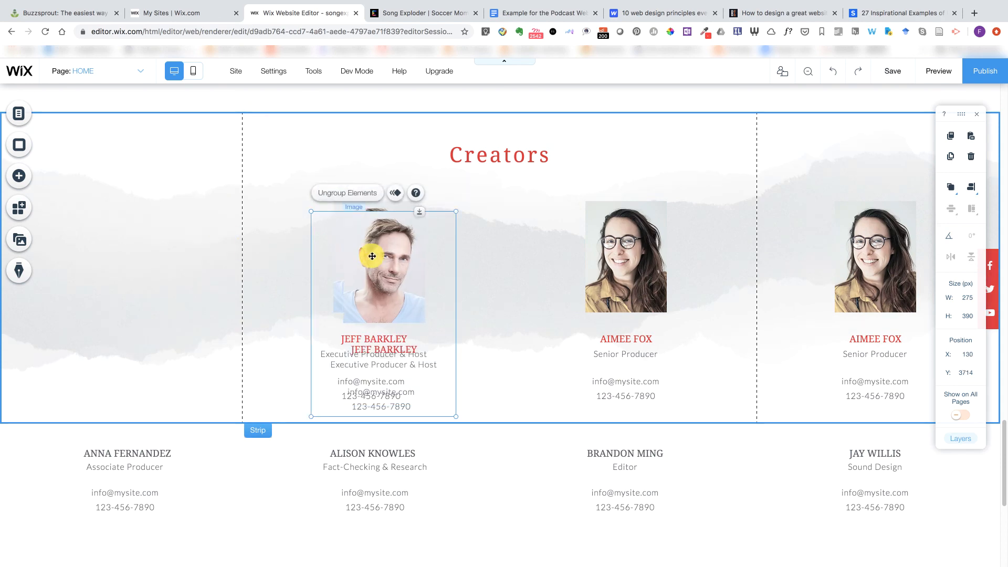
{"action": "left_click_drag", "start_coordinate": [371, 257], "coordinate": [101, 246]}
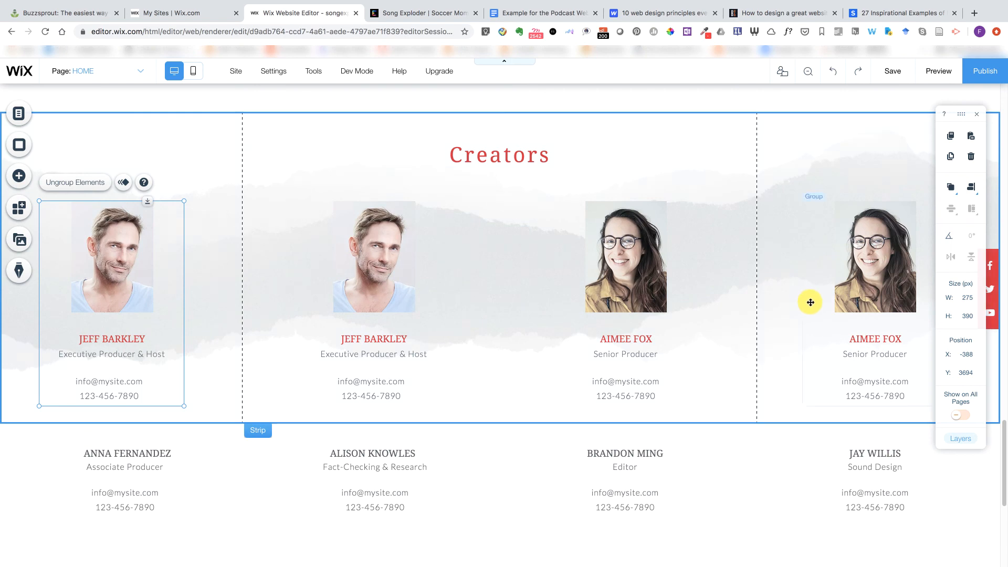
- Delete the four-column strip of text-only staff listings beneath the Creators portraits
{"action": "scroll", "coordinate": [676, 292], "scroll_direction": "down", "scroll_amount": 2}
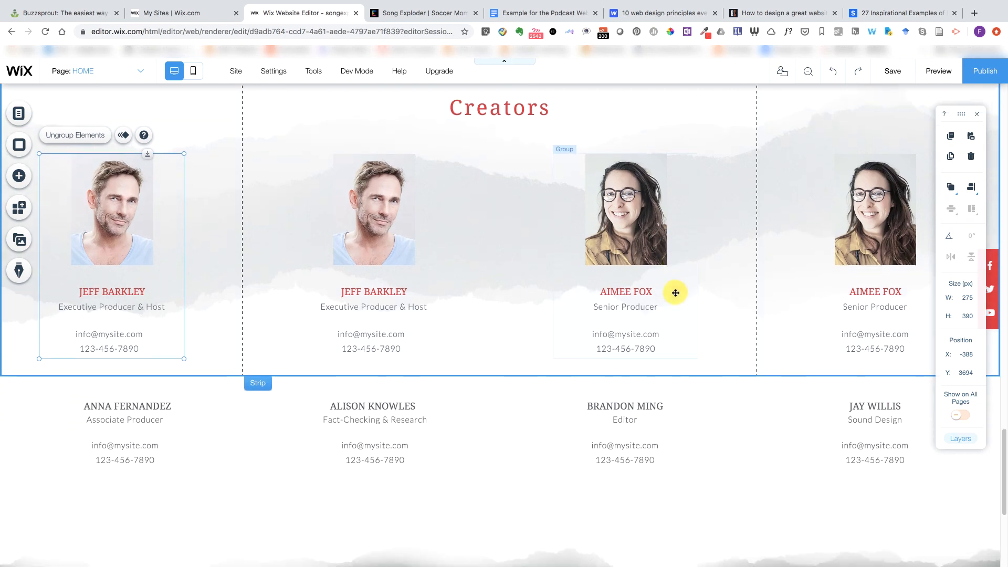
{"action": "scroll", "coordinate": [672, 289], "scroll_direction": "up", "scroll_amount": 3}
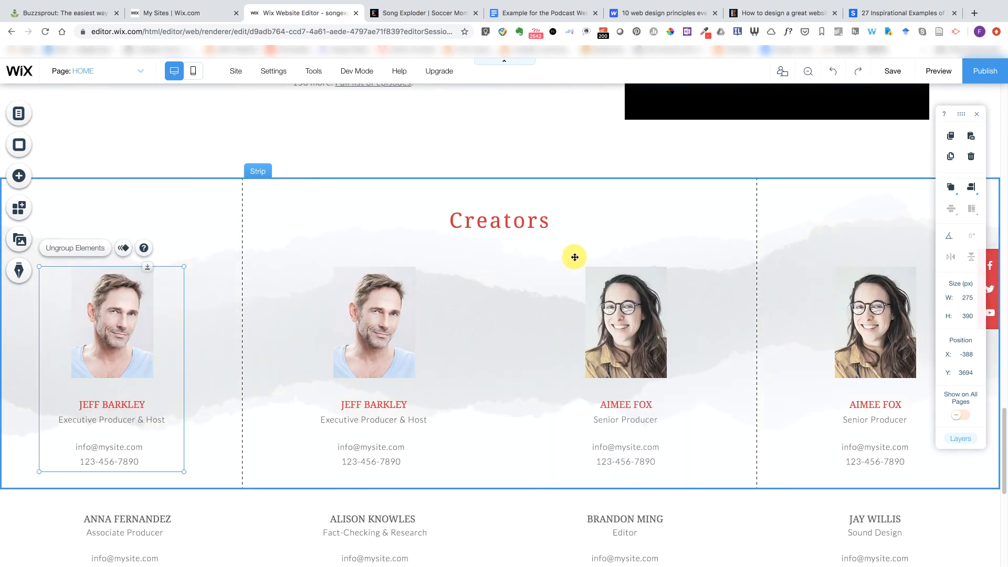
{"action": "scroll", "coordinate": [572, 254], "scroll_direction": "down", "scroll_amount": 5}
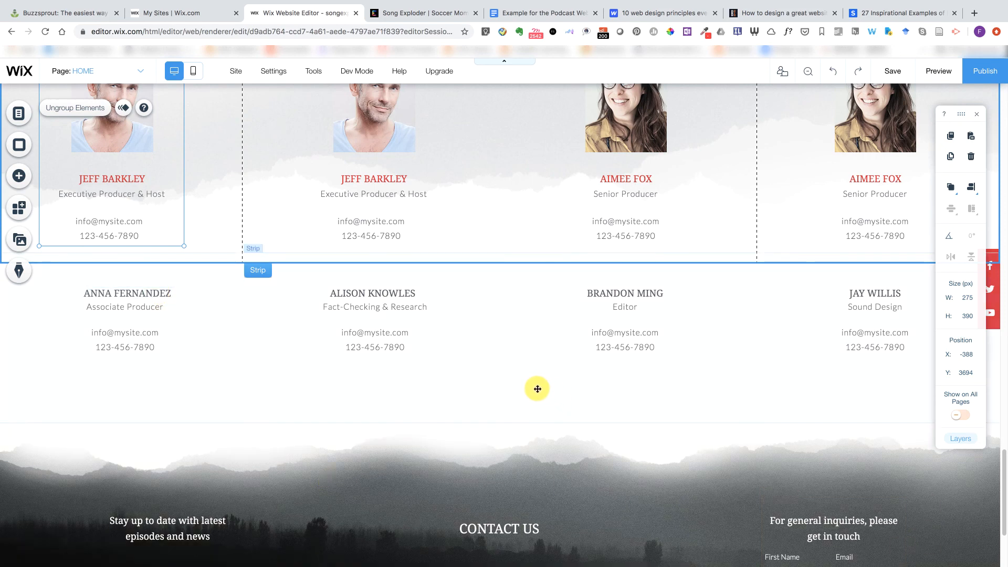
{"action": "right_click", "coordinate": [263, 268]}
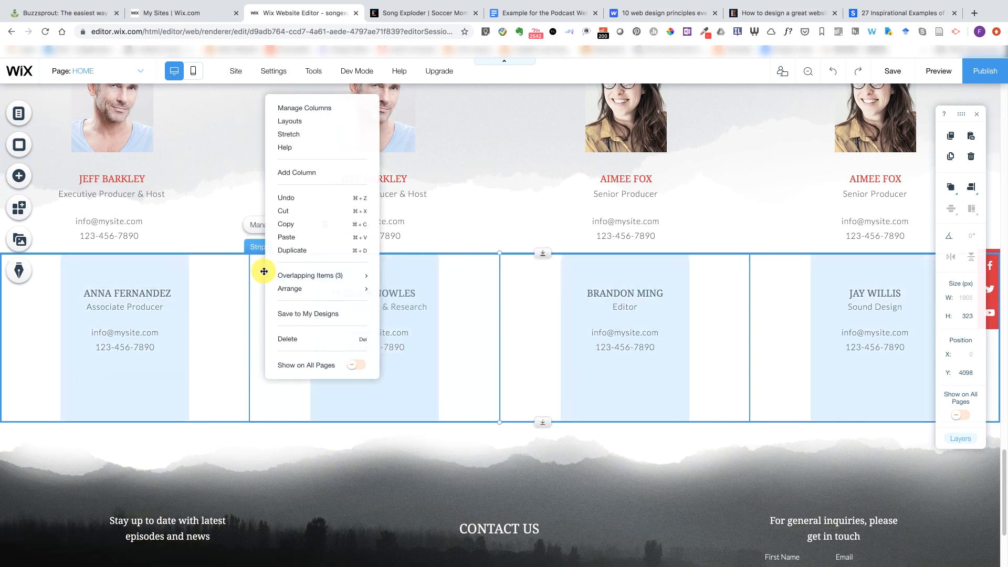
{"action": "left_click", "coordinate": [302, 340]}
{"action": "scroll", "coordinate": [531, 348], "scroll_direction": "up", "scroll_amount": 3}
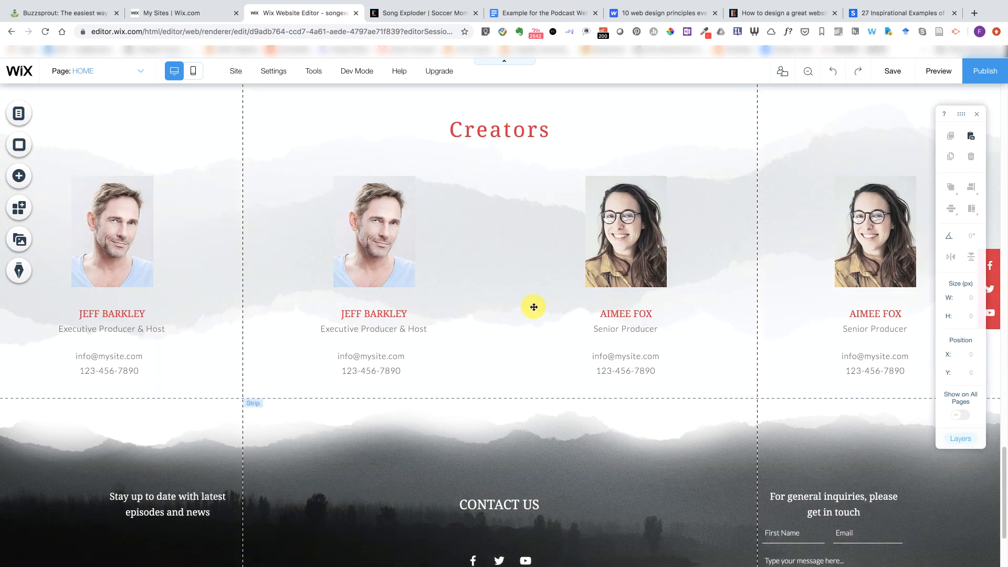
- Examine the submit button settings of the subscribers form in the footer and close them without making changes
{"action": "scroll", "coordinate": [524, 341], "scroll_direction": "down", "scroll_amount": 3}
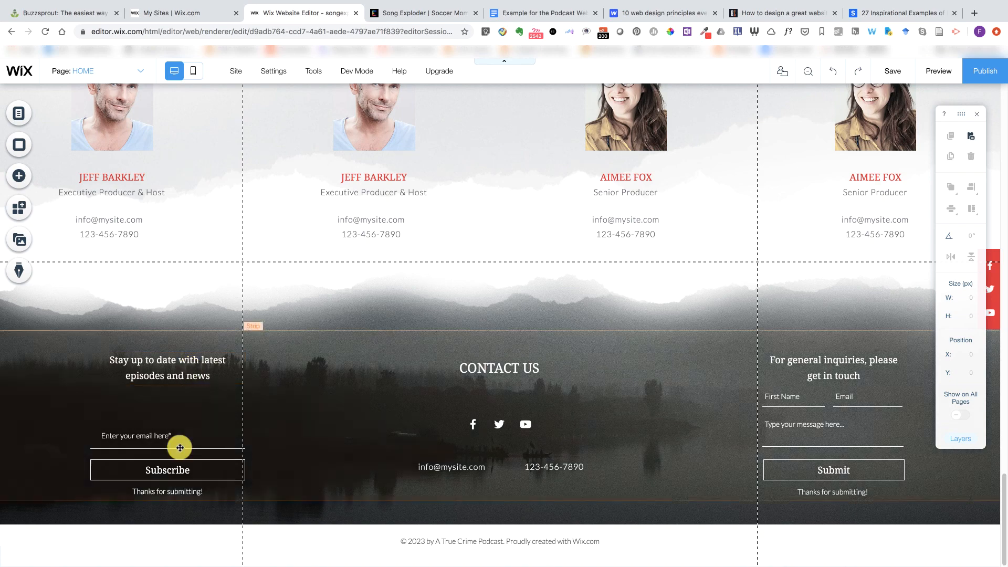
{"action": "left_click", "coordinate": [174, 471]}
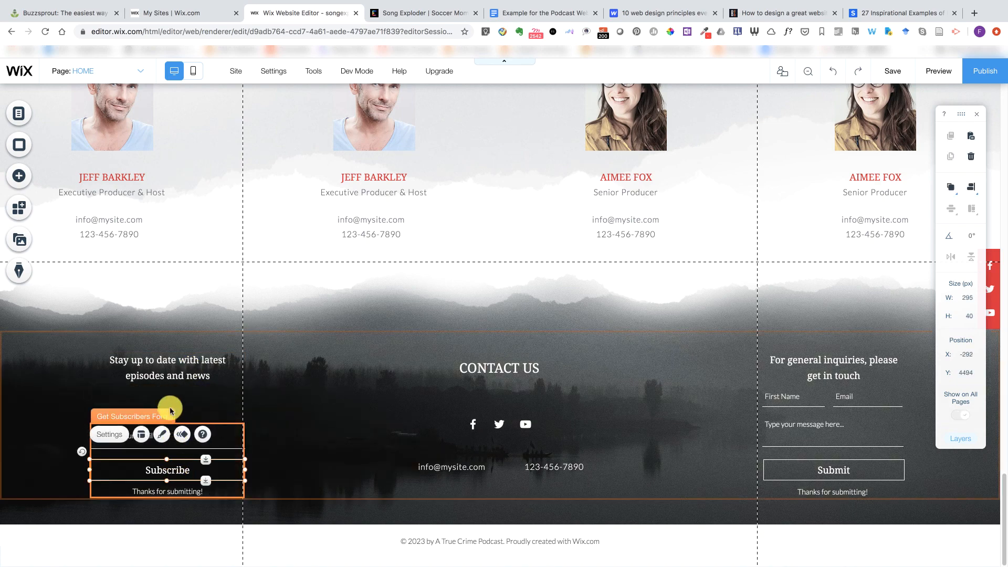
{"action": "left_click", "coordinate": [115, 437]}
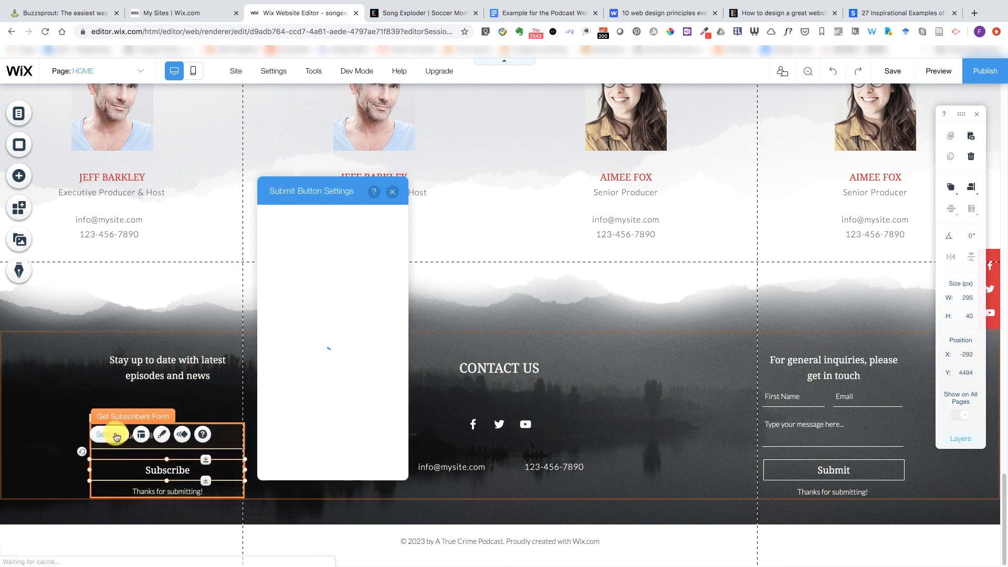
{"action": "scroll", "coordinate": [306, 359], "scroll_direction": "down", "scroll_amount": 1}
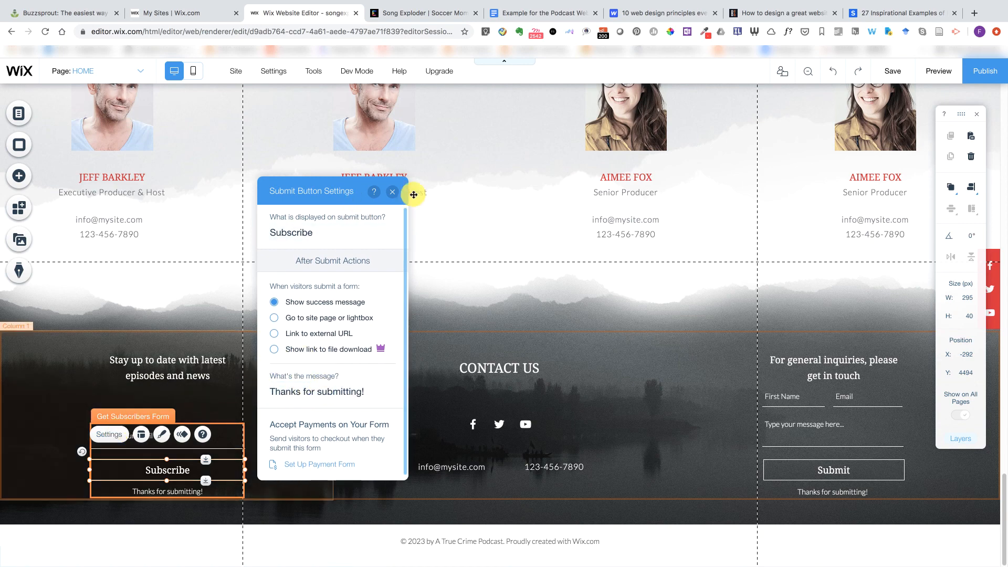
{"action": "left_click", "coordinate": [392, 191]}
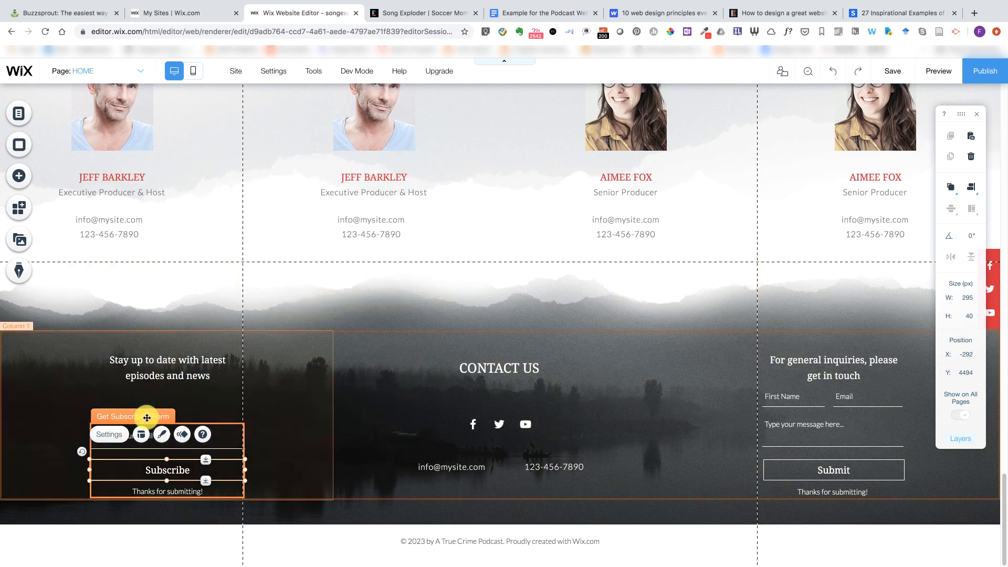
{"action": "left_click", "coordinate": [354, 405]}
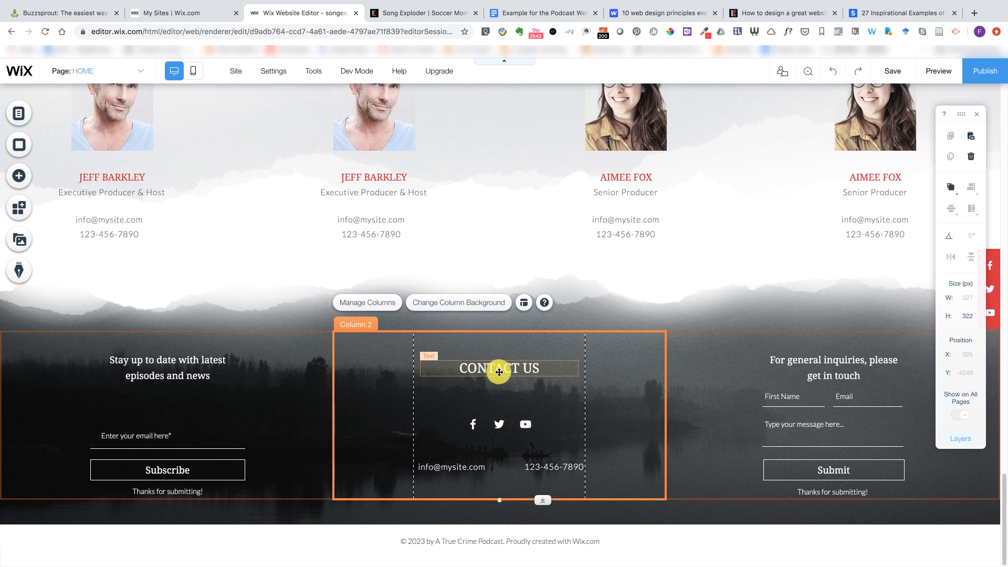
- Examine the social links settings of the icon bar in the footer's Contact Us column and close them without changes
{"action": "left_click", "coordinate": [500, 425]}
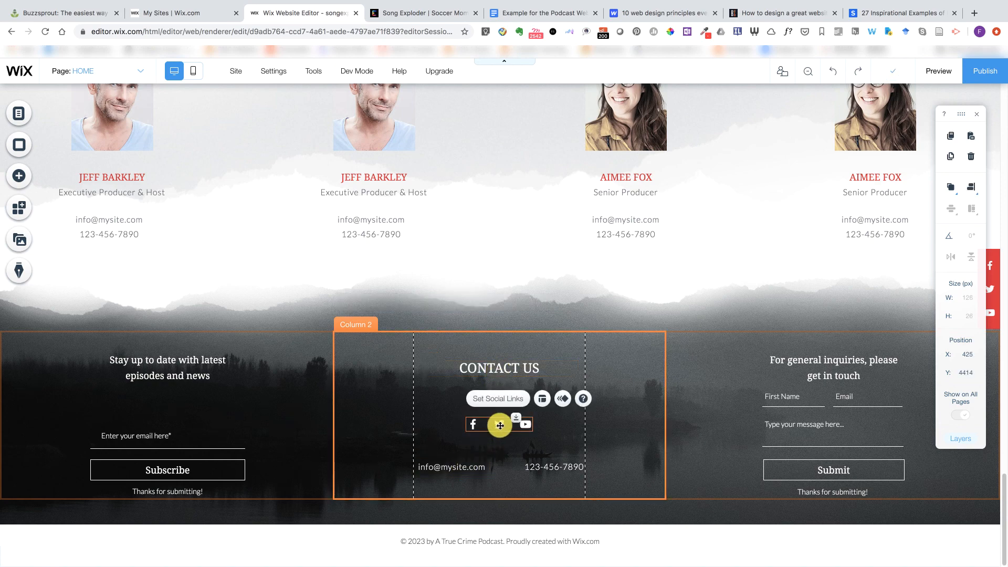
{"action": "left_click", "coordinate": [492, 402]}
{"action": "mouse_move", "coordinate": [203, 220]}
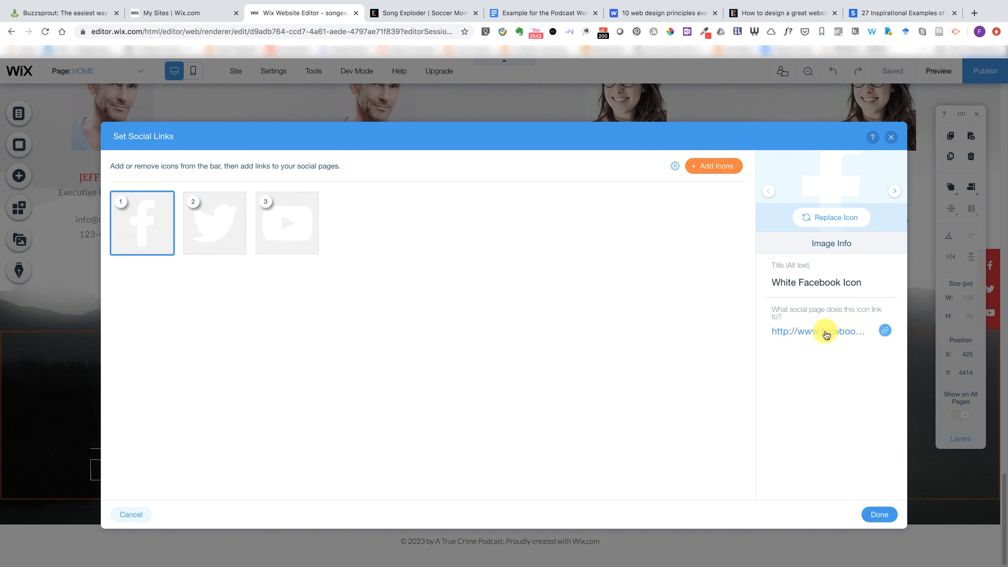
{"action": "left_click", "coordinate": [892, 140]}
- Examine the form settings of the footer's general inquiries contact form and close them without changes
{"action": "left_click", "coordinate": [811, 396]}
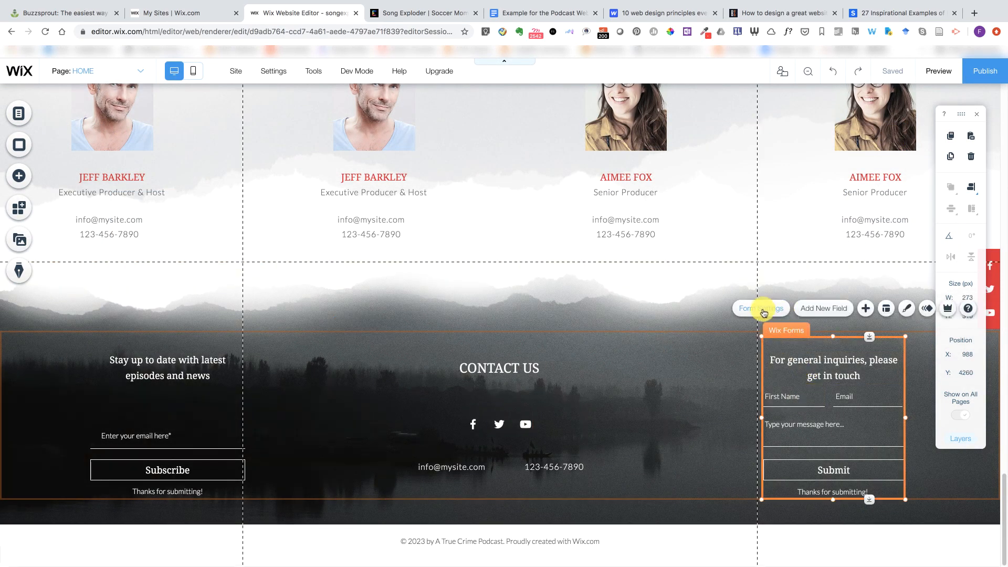
{"action": "left_click", "coordinate": [763, 310]}
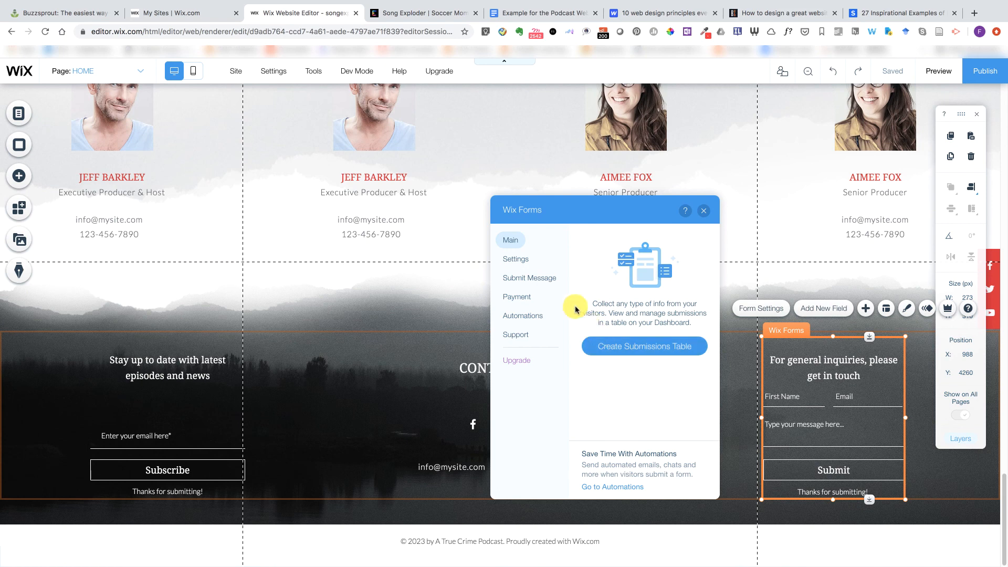
{"action": "left_click", "coordinate": [517, 260]}
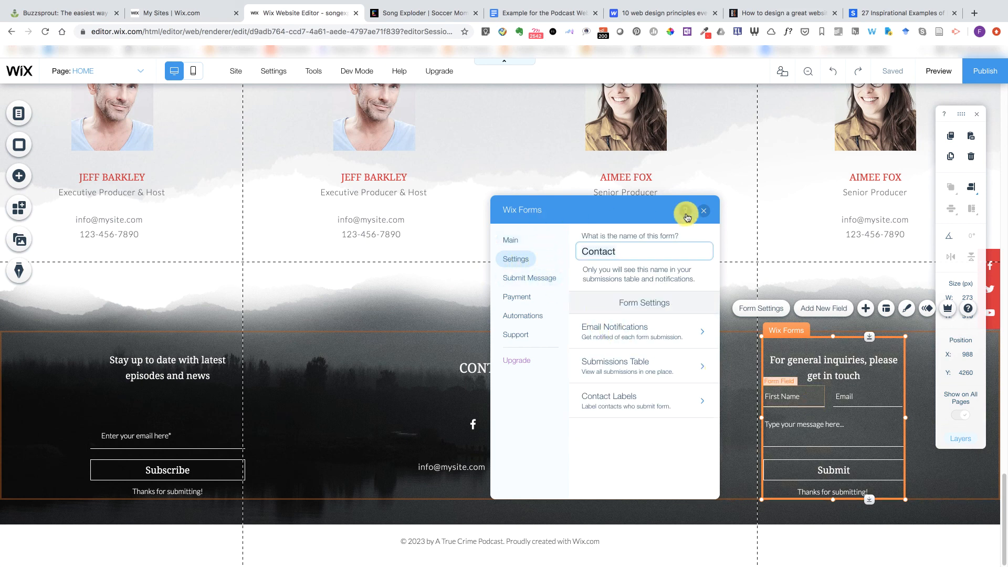
{"action": "left_click", "coordinate": [705, 215]}
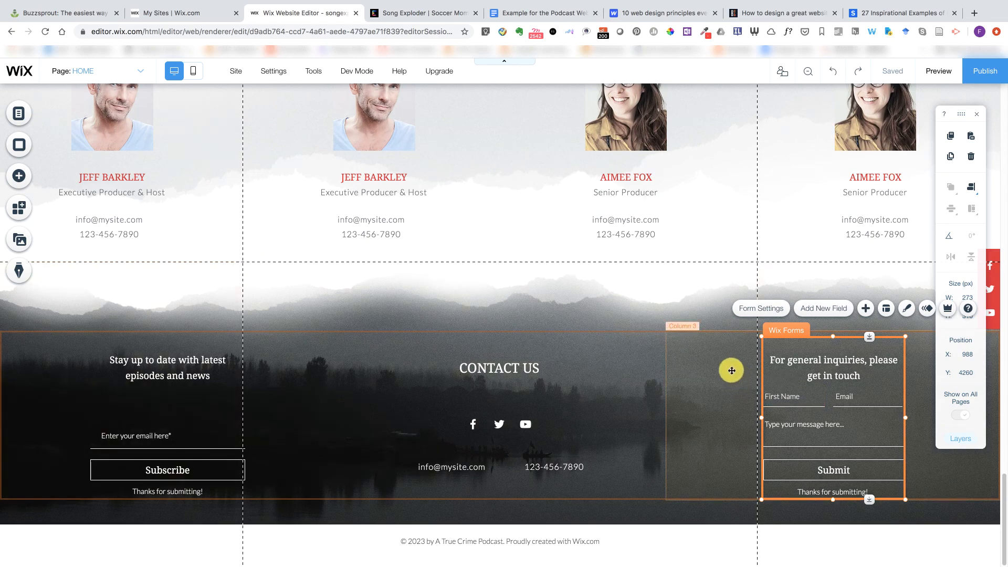
- Hide the floating editing toolbar and examine the box design presets and customization options of the pinned social media bar, keeping its red design
{"action": "scroll", "coordinate": [727, 368], "scroll_direction": "up", "scroll_amount": 20}
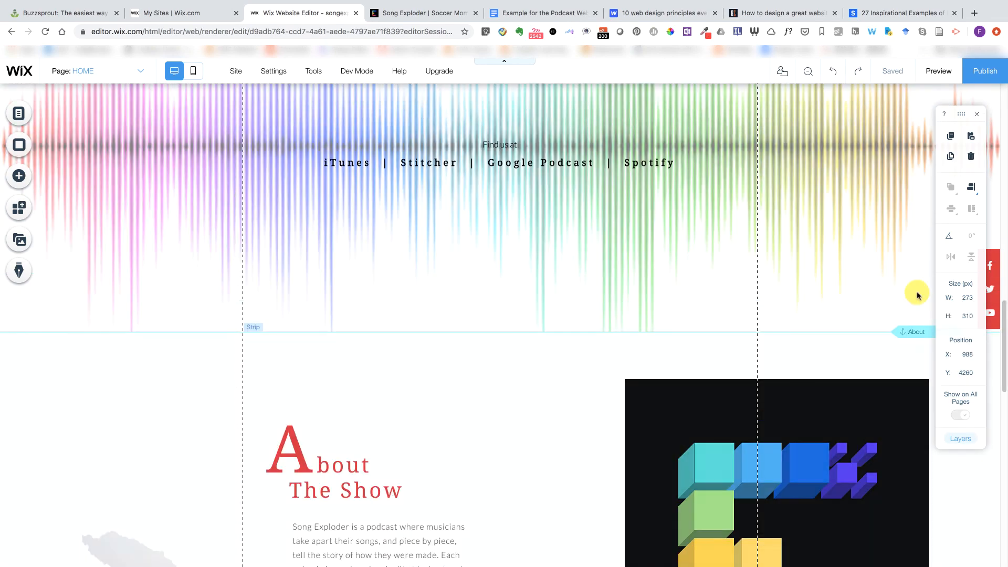
{"action": "left_click", "coordinate": [976, 113]}
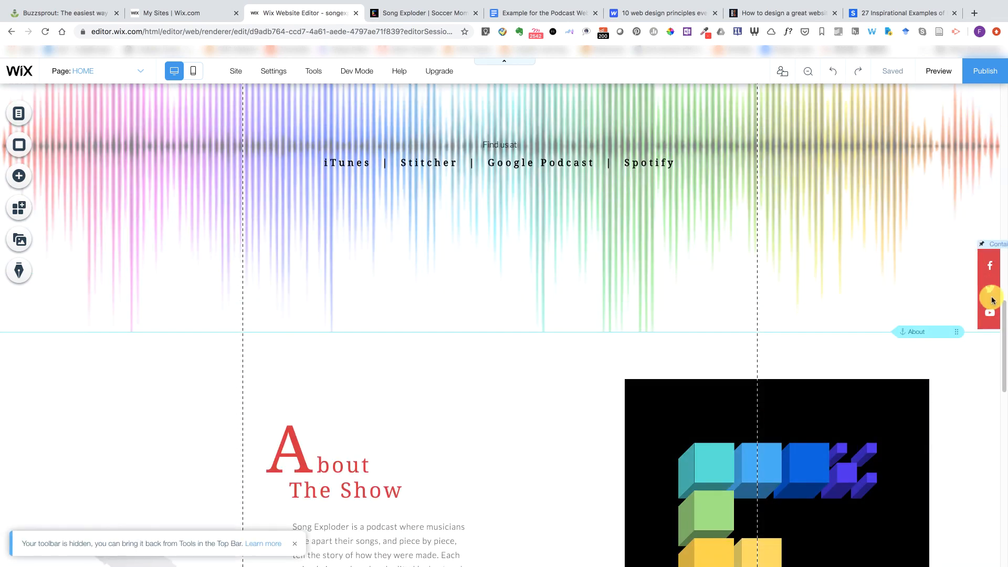
{"action": "left_click", "coordinate": [989, 274]}
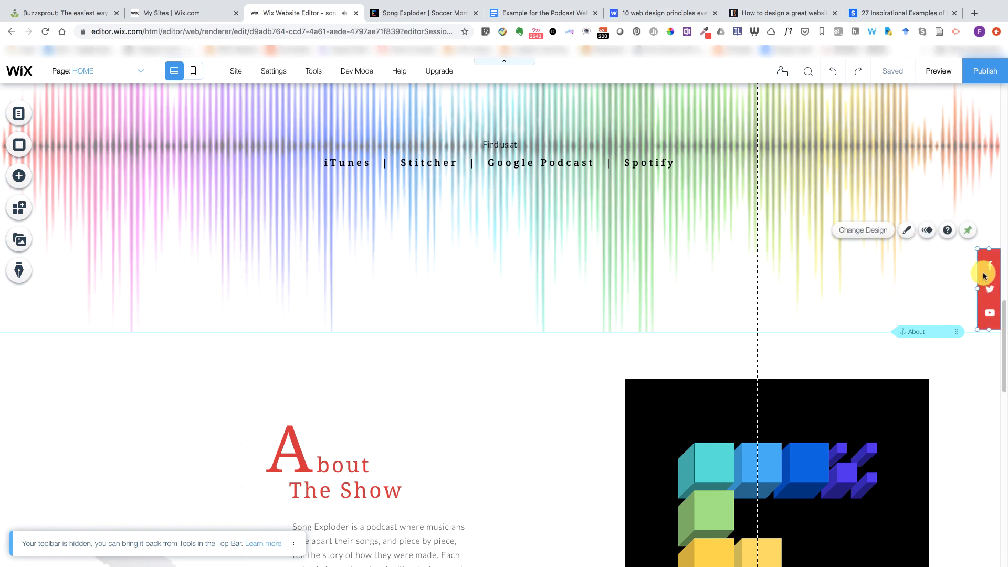
{"action": "left_click", "coordinate": [872, 232]}
{"action": "scroll", "coordinate": [762, 278], "scroll_direction": "down", "scroll_amount": 5}
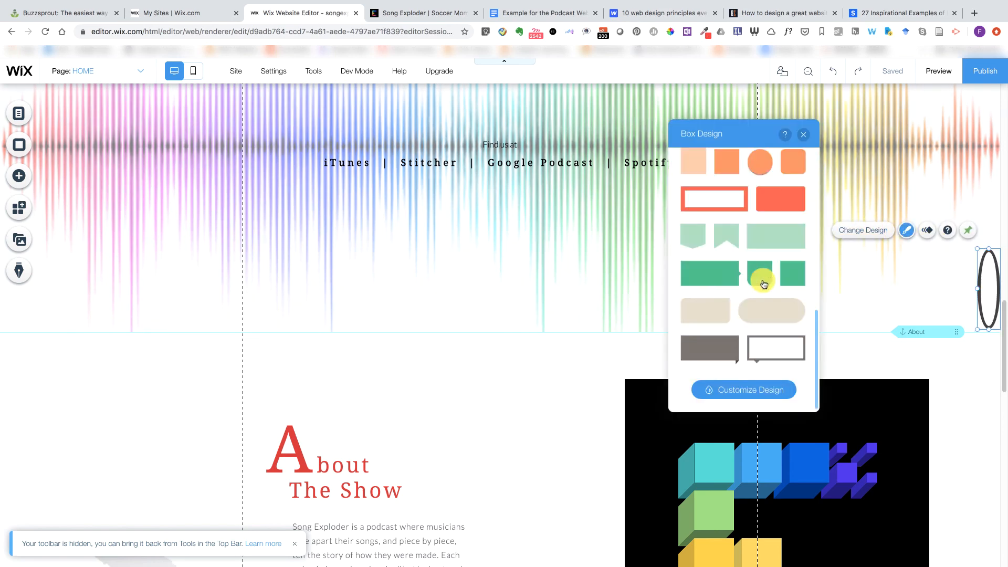
{"action": "left_click", "coordinate": [756, 278]}
{"action": "scroll", "coordinate": [756, 278], "scroll_direction": "up", "scroll_amount": 5}
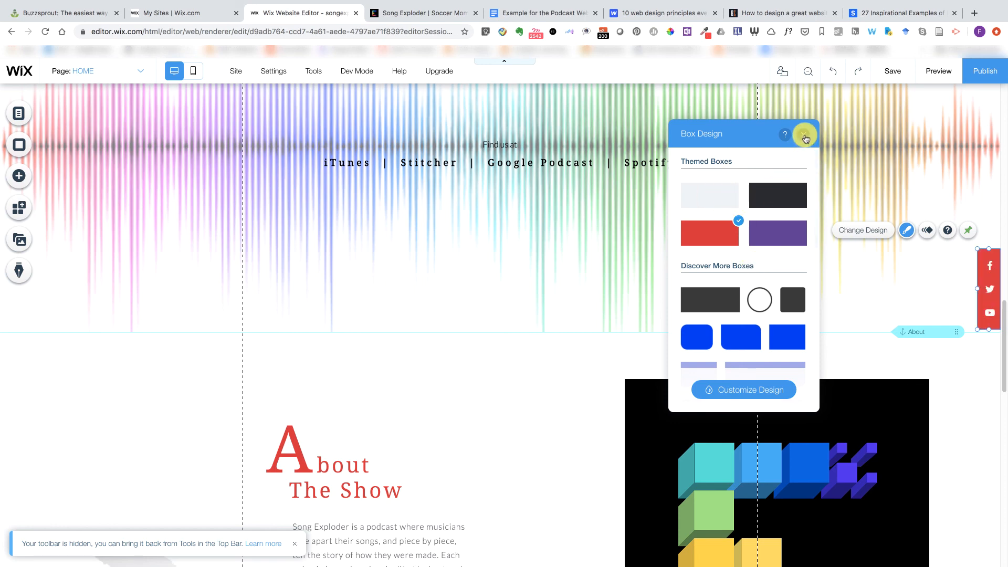
{"action": "left_click", "coordinate": [752, 390]}
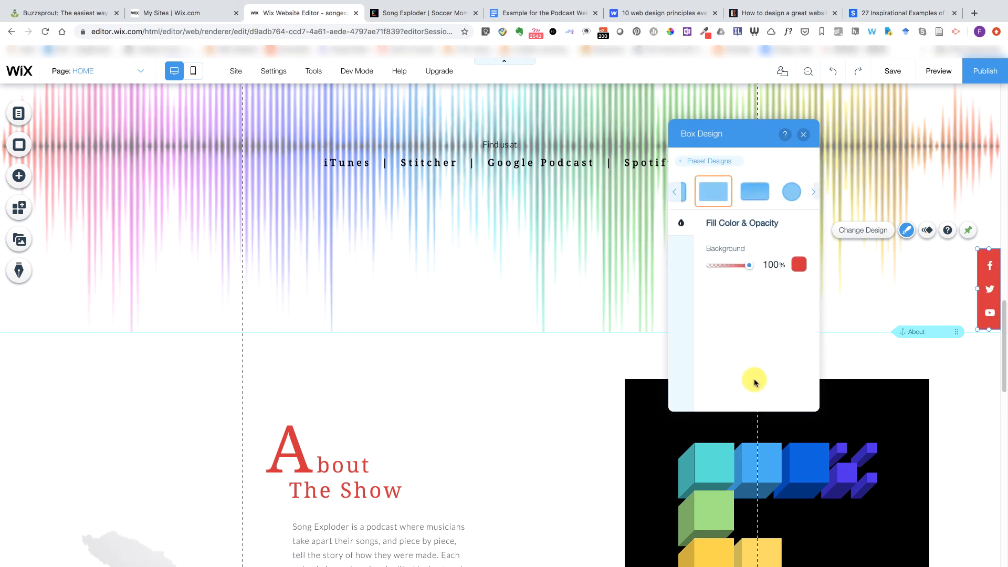
{"action": "left_click", "coordinate": [804, 137]}
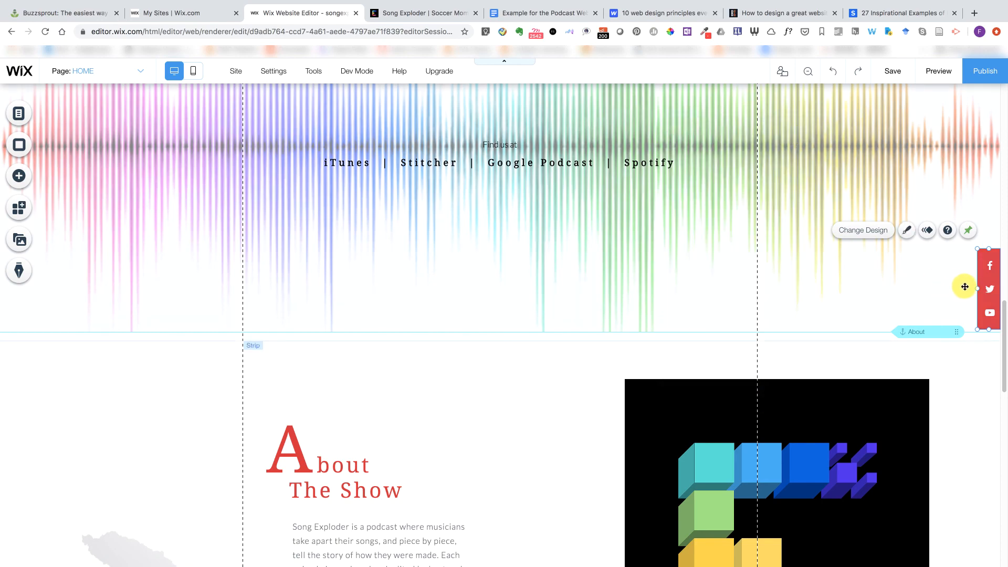
- Select the About anchor above the About The Show section and dismiss its Adding Anchors tip
{"action": "scroll", "coordinate": [927, 281], "scroll_direction": "up", "scroll_amount": 10}
{"action": "scroll", "coordinate": [927, 277], "scroll_direction": "down", "scroll_amount": 7}
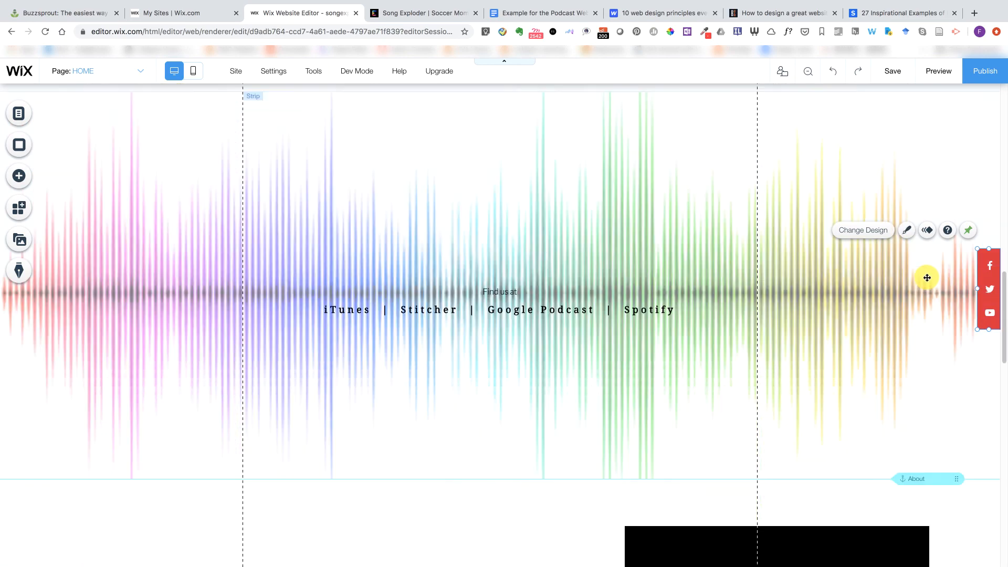
{"action": "scroll", "coordinate": [927, 277], "scroll_direction": "down", "scroll_amount": 3}
{"action": "left_click", "coordinate": [920, 331]}
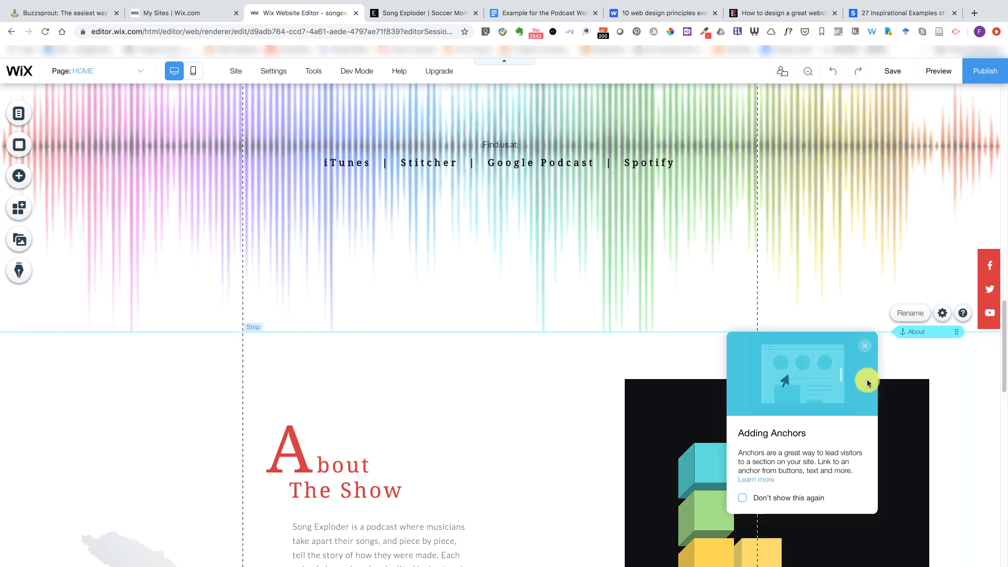
{"action": "left_click", "coordinate": [865, 345]}
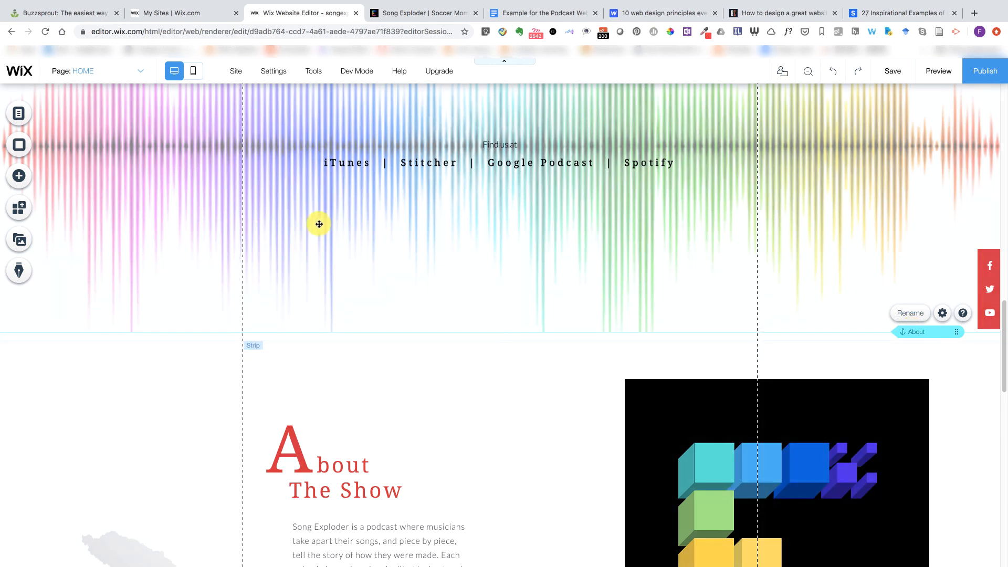
- Examine the menu elements that can be added, including horizontal, vertical and anchor menus and anchors, without adding any
{"action": "left_click", "coordinate": [25, 182]}
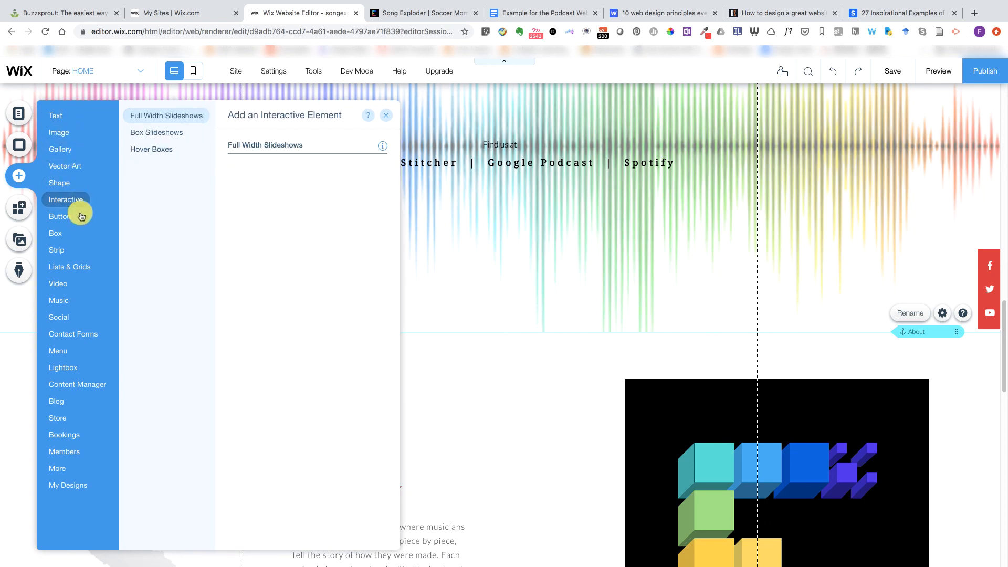
{"action": "mouse_move", "coordinate": [62, 355]}
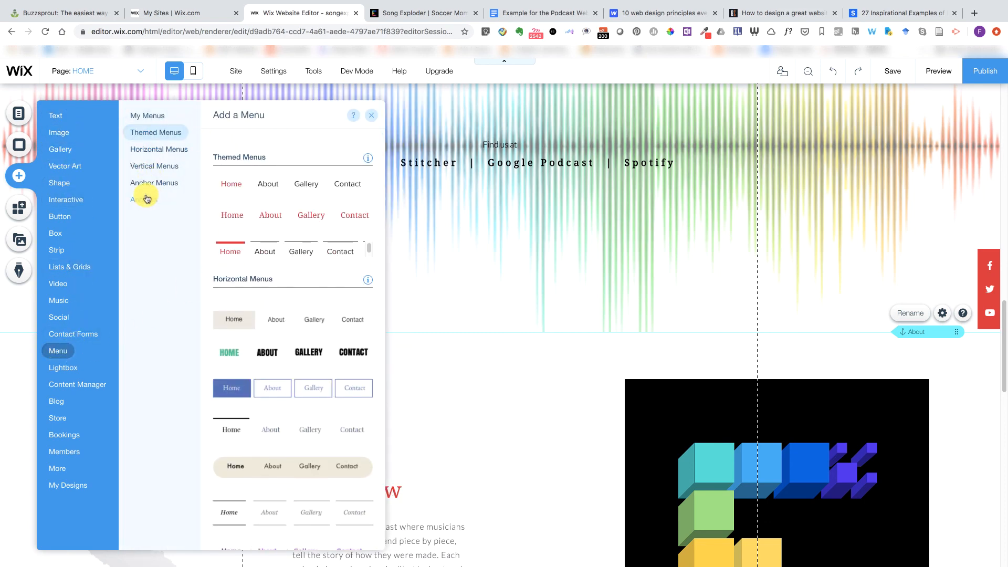
{"action": "mouse_move", "coordinate": [145, 207]}
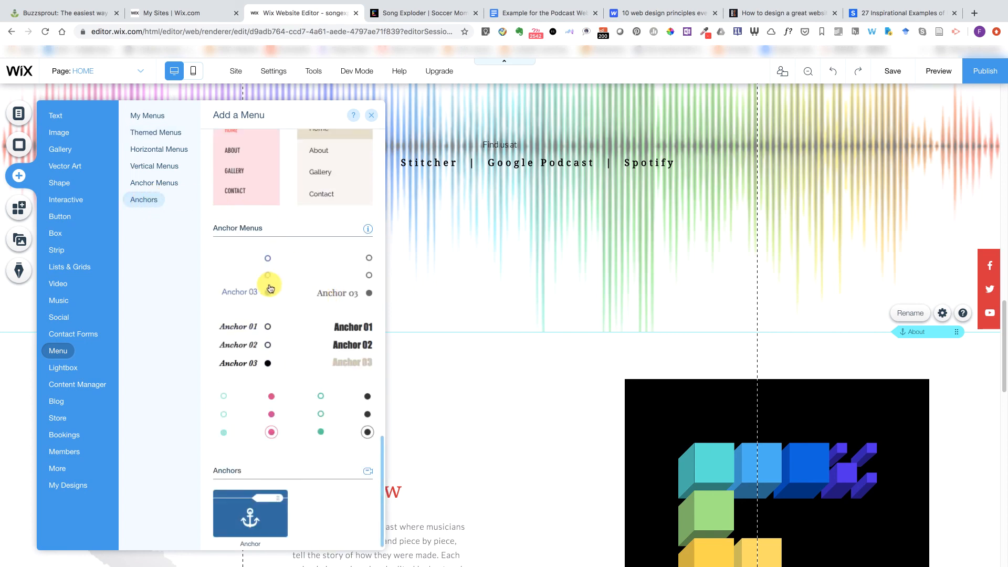
{"action": "scroll", "coordinate": [302, 284], "scroll_direction": "up", "scroll_amount": 15}
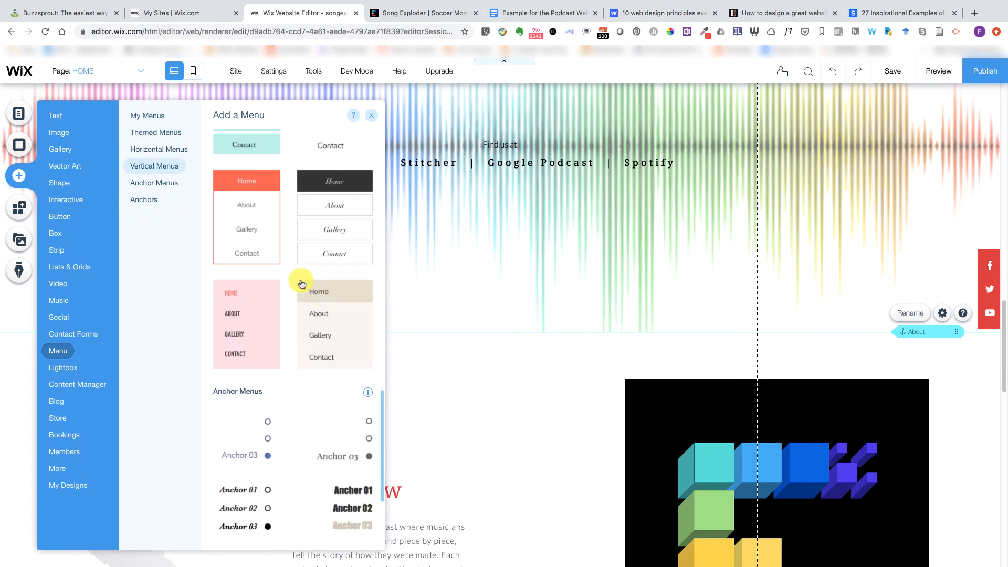
{"action": "scroll", "coordinate": [299, 273], "scroll_direction": "down", "scroll_amount": 15}
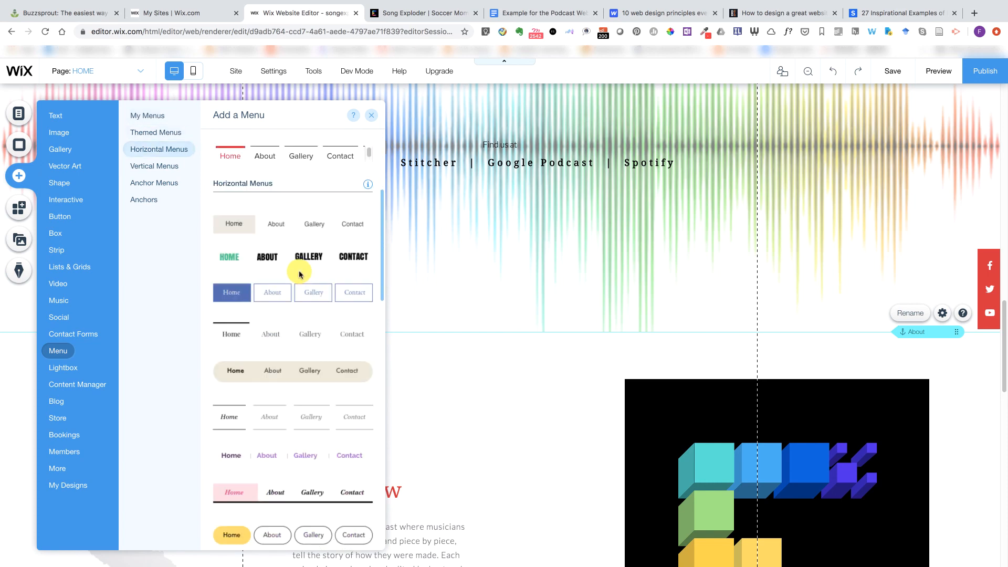
{"action": "scroll", "coordinate": [301, 283], "scroll_direction": "up", "scroll_amount": 15}
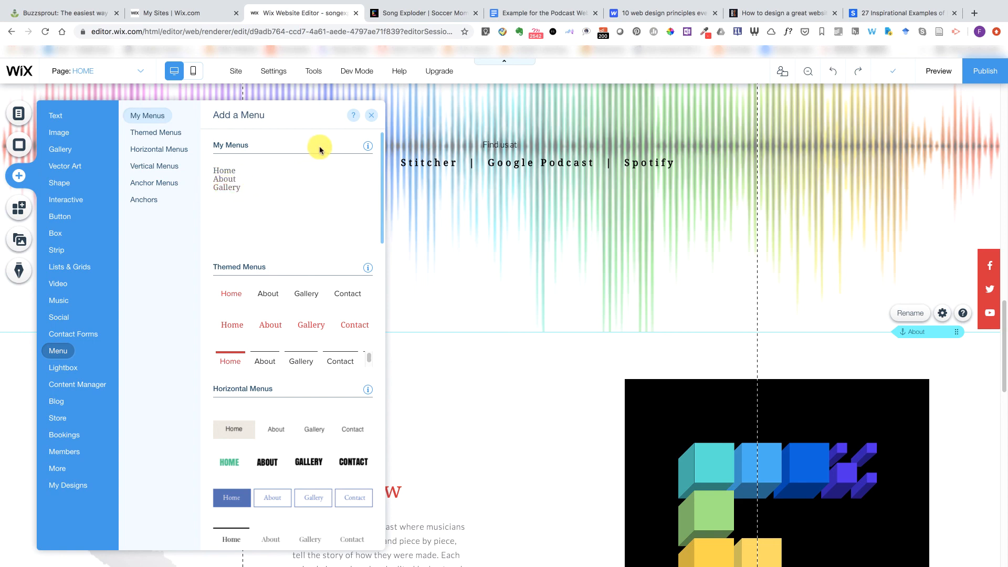
{"action": "left_click", "coordinate": [375, 124]}
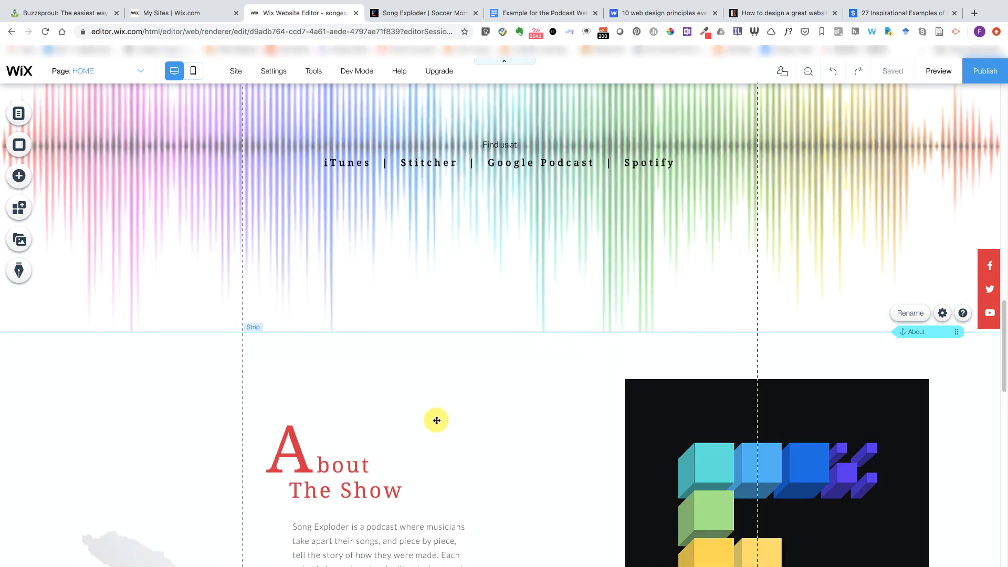
- Preview the site, test the About link in the site menu and return to the editor
{"action": "scroll", "coordinate": [436, 420], "scroll_direction": "down", "scroll_amount": 3}
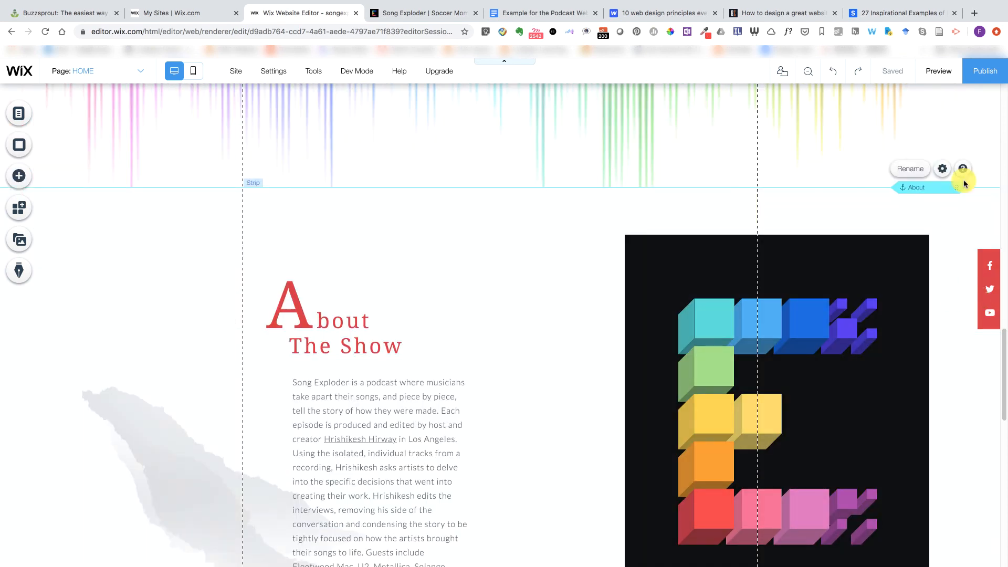
{"action": "left_click", "coordinate": [932, 73]}
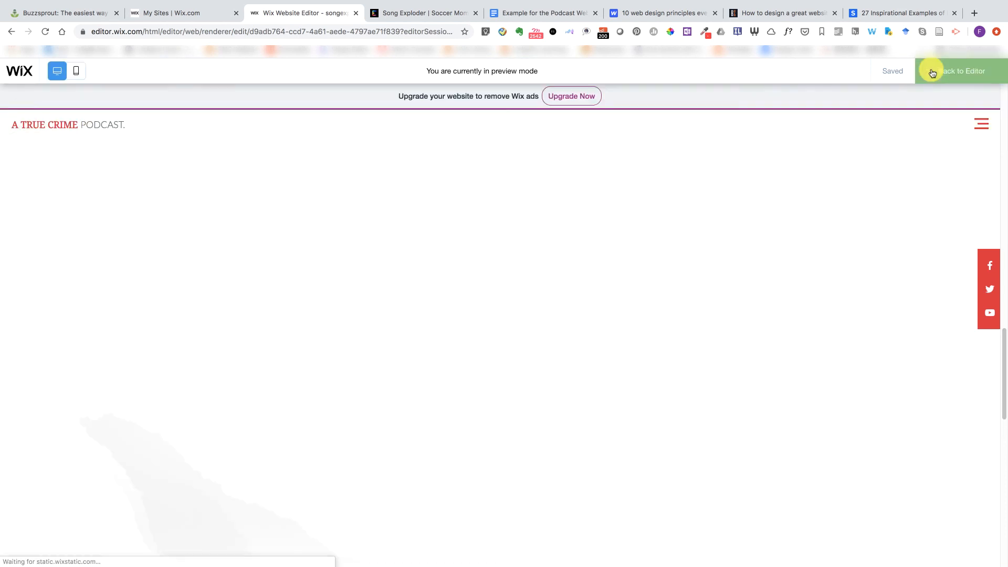
{"action": "left_click", "coordinate": [981, 125]}
{"action": "left_click", "coordinate": [883, 286]}
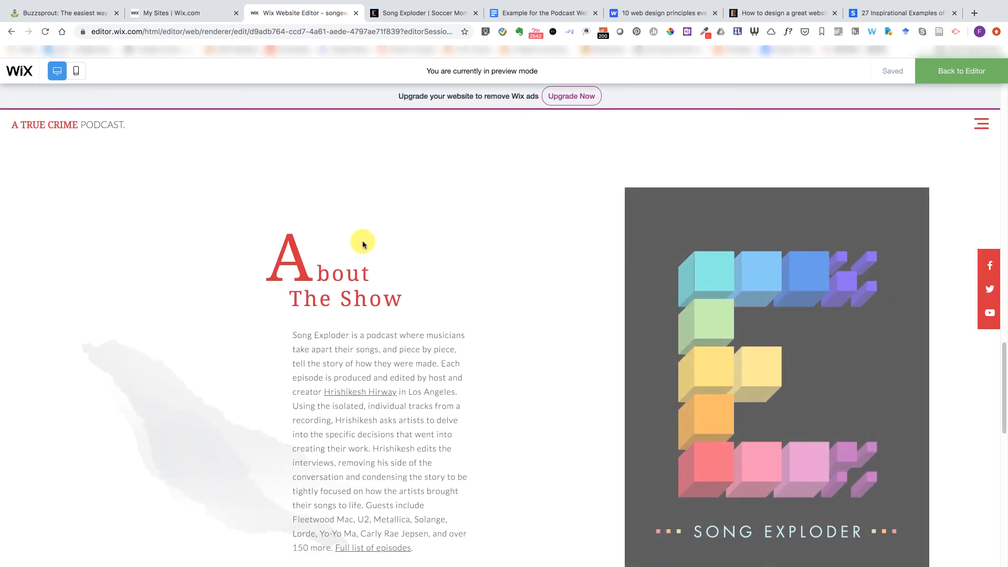
{"action": "scroll", "coordinate": [347, 226], "scroll_direction": "up", "scroll_amount": 7}
{"action": "scroll", "coordinate": [365, 242], "scroll_direction": "down", "scroll_amount": 7}
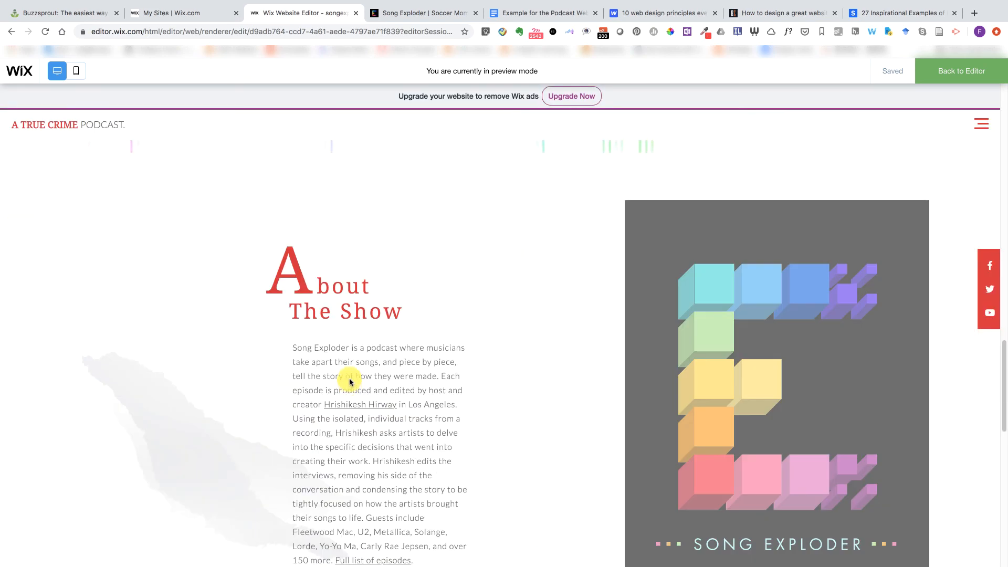
{"action": "left_click", "coordinate": [947, 78]}
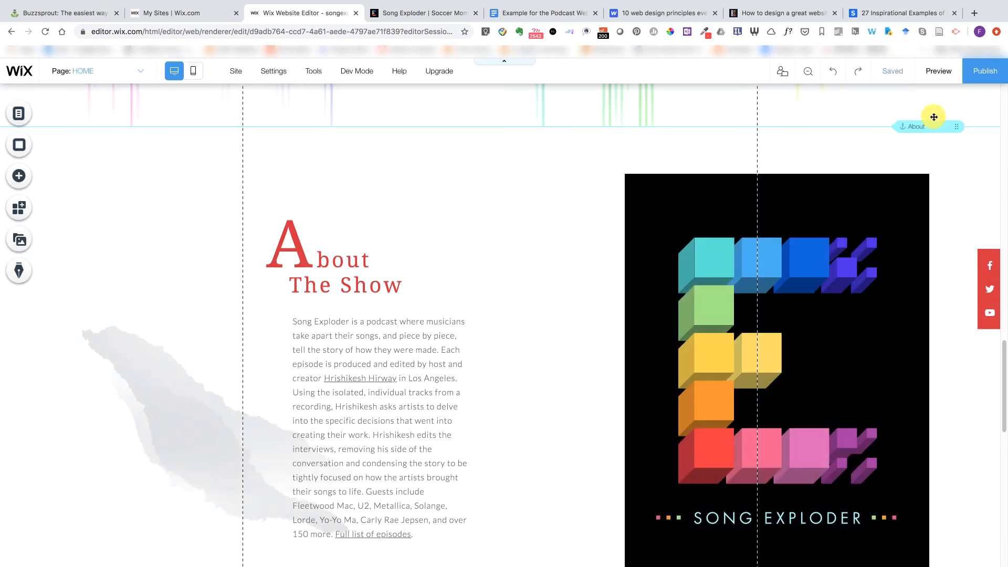
- Stop the Adding Anchors tip from showing again and examine the About anchor's name setting without changing it
{"action": "left_click", "coordinate": [915, 126]}
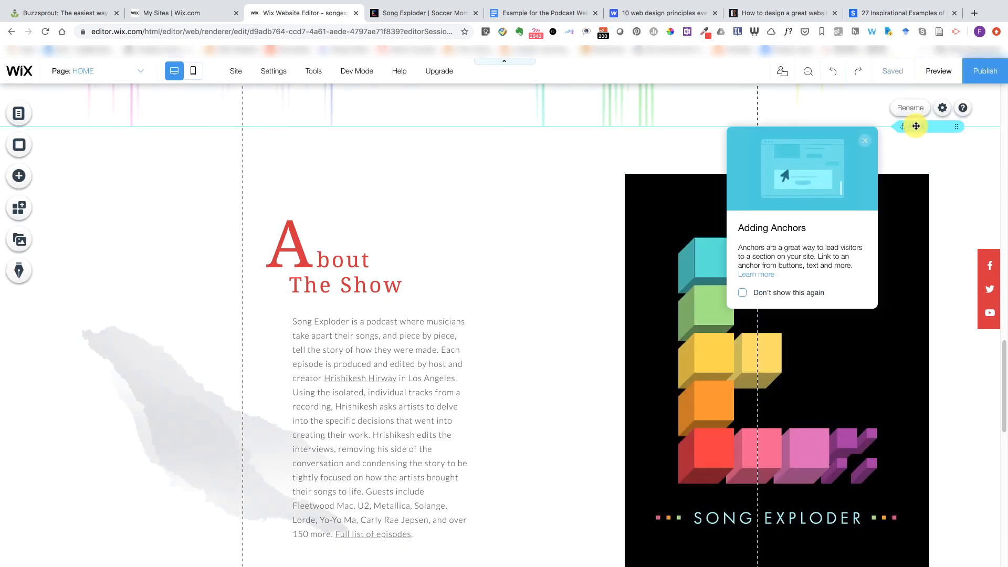
{"action": "left_click", "coordinate": [743, 293]}
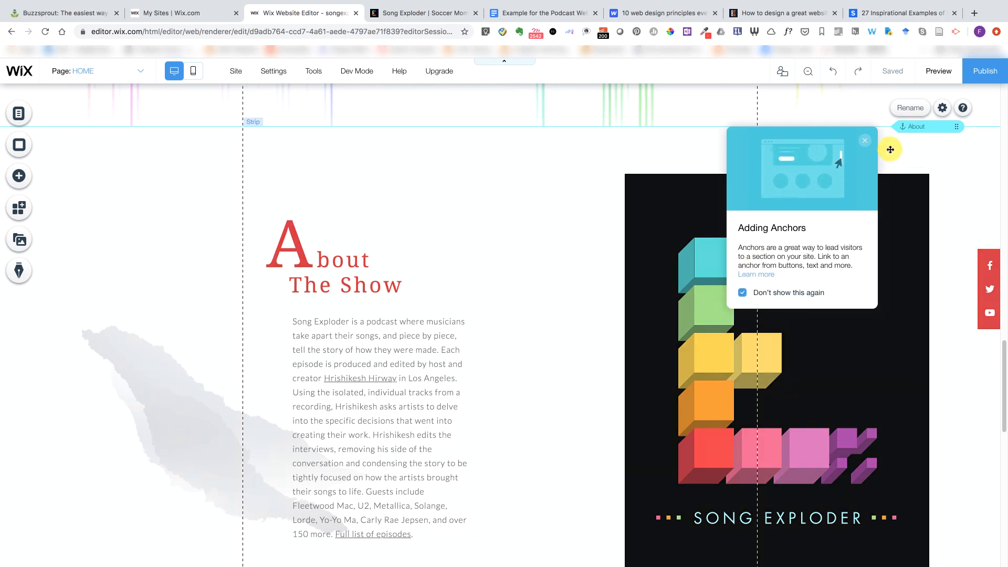
{"action": "left_click", "coordinate": [944, 111]}
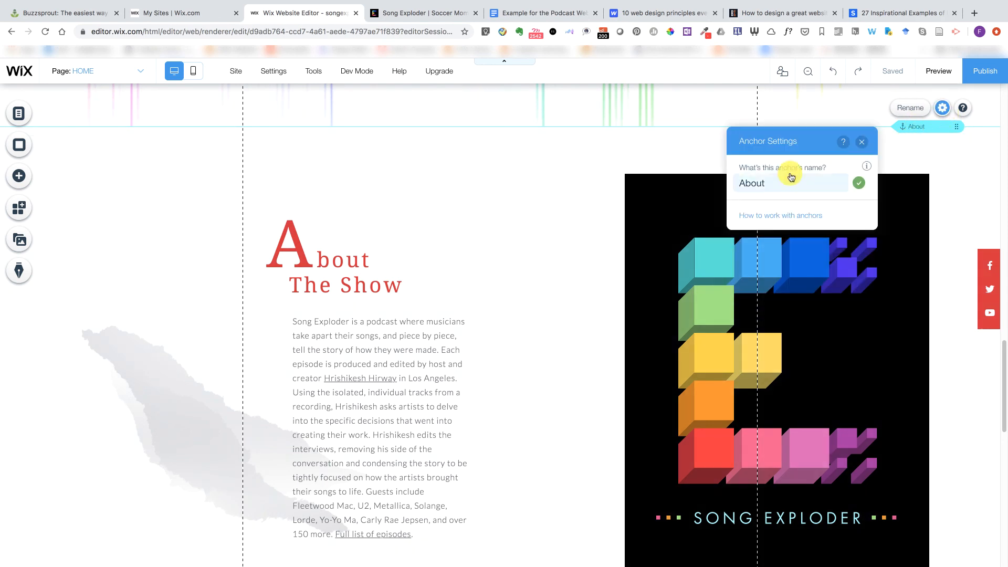
{"action": "left_click", "coordinate": [762, 182]}
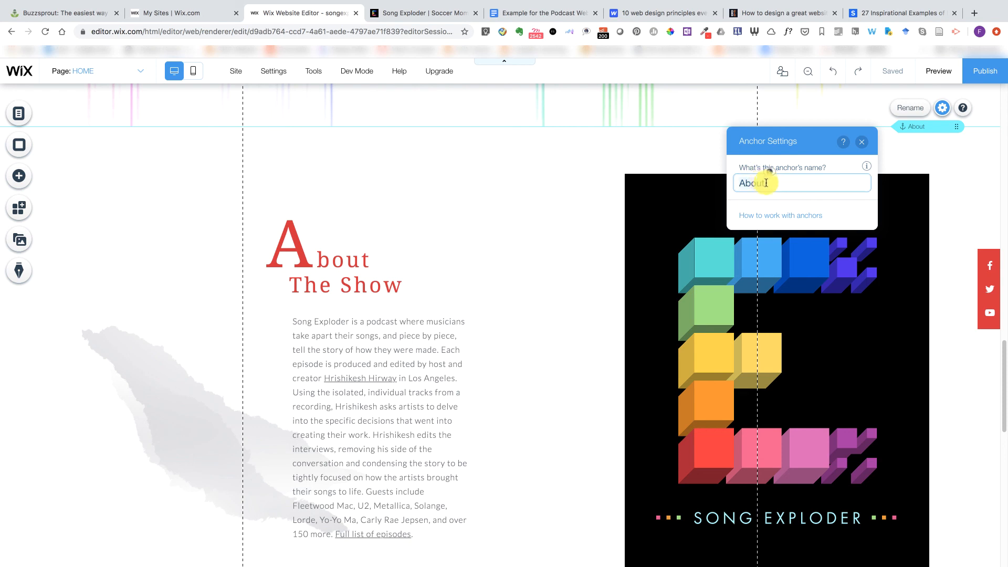
{"action": "mouse_move", "coordinate": [775, 215]}
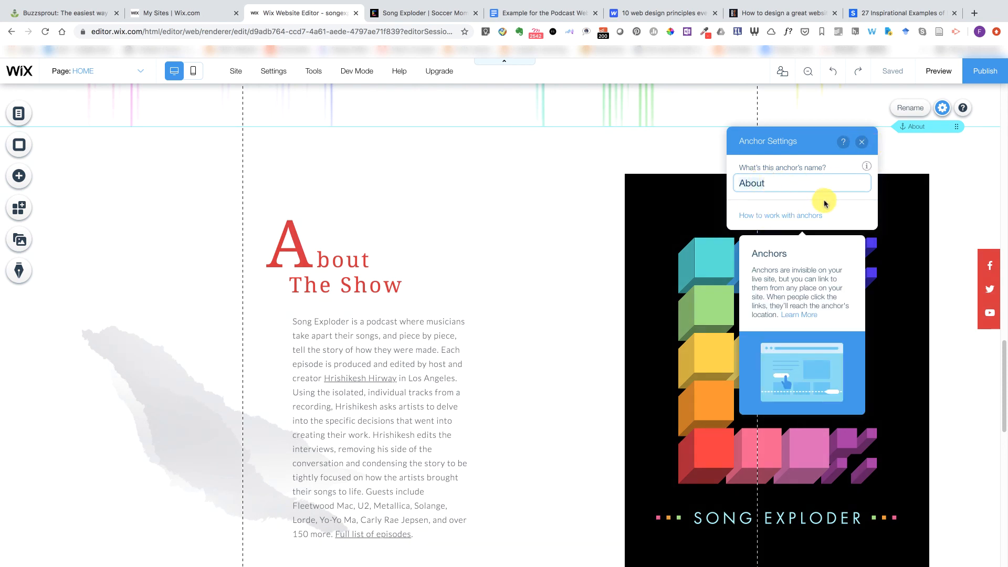
{"action": "left_click", "coordinate": [862, 142]}
- Switch from the home page to the EPISODES page and look over its banner and episode list
{"action": "scroll", "coordinate": [933, 170], "scroll_direction": "up", "scroll_amount": 15}
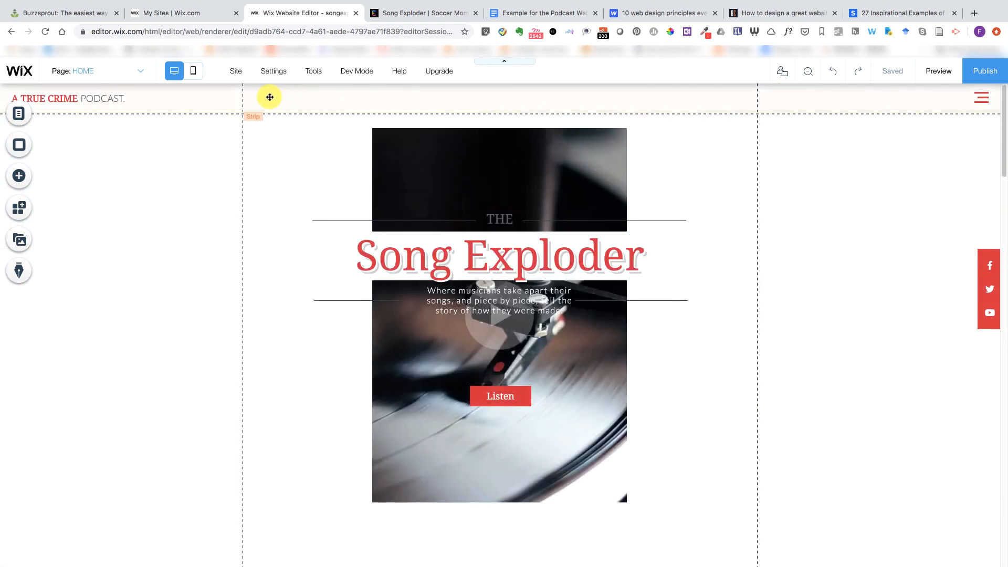
{"action": "left_click", "coordinate": [132, 75]}
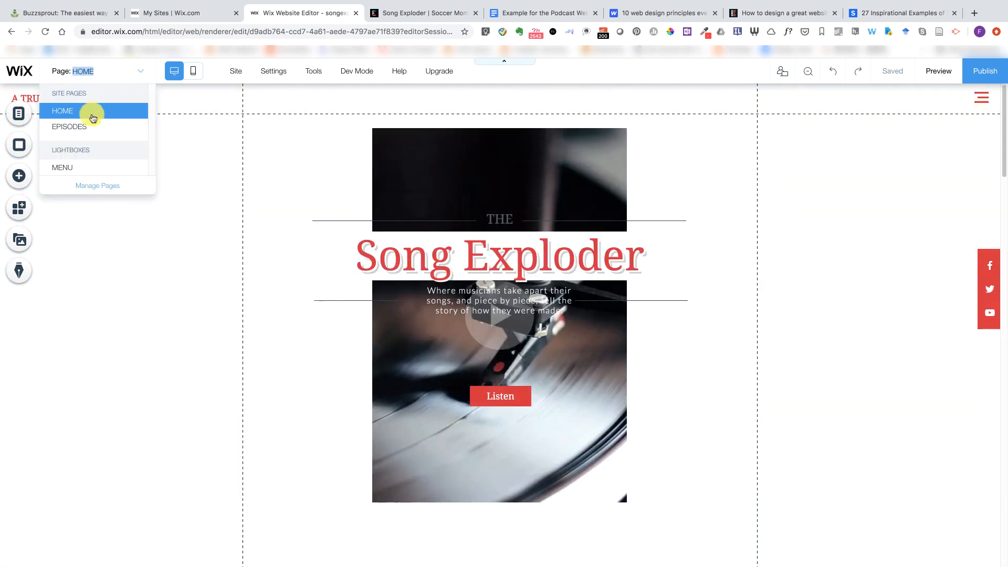
{"action": "left_click", "coordinate": [76, 129]}
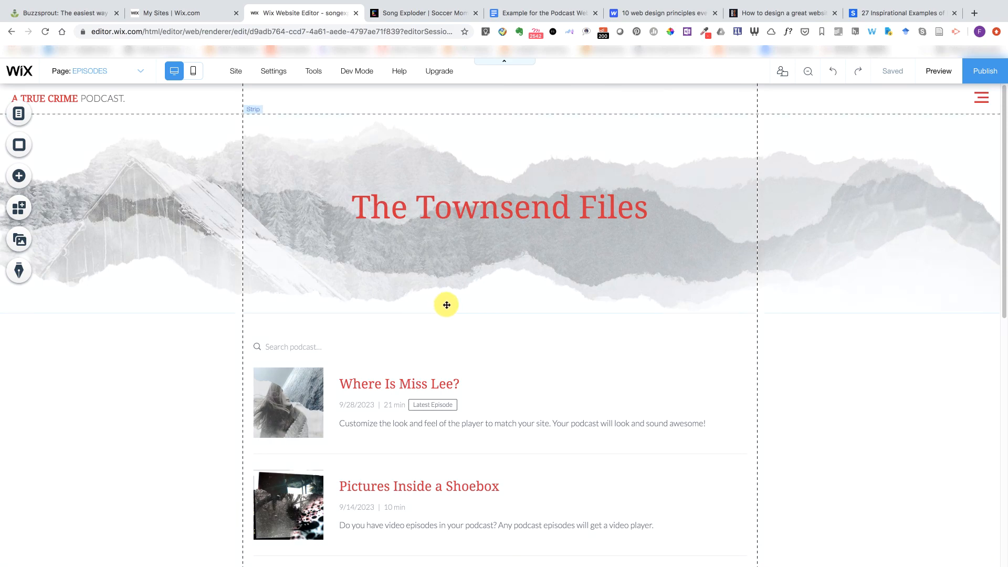
{"action": "scroll", "coordinate": [453, 299], "scroll_direction": "down", "scroll_amount": 3}
{"action": "scroll", "coordinate": [452, 297], "scroll_direction": "down", "scroll_amount": 3}
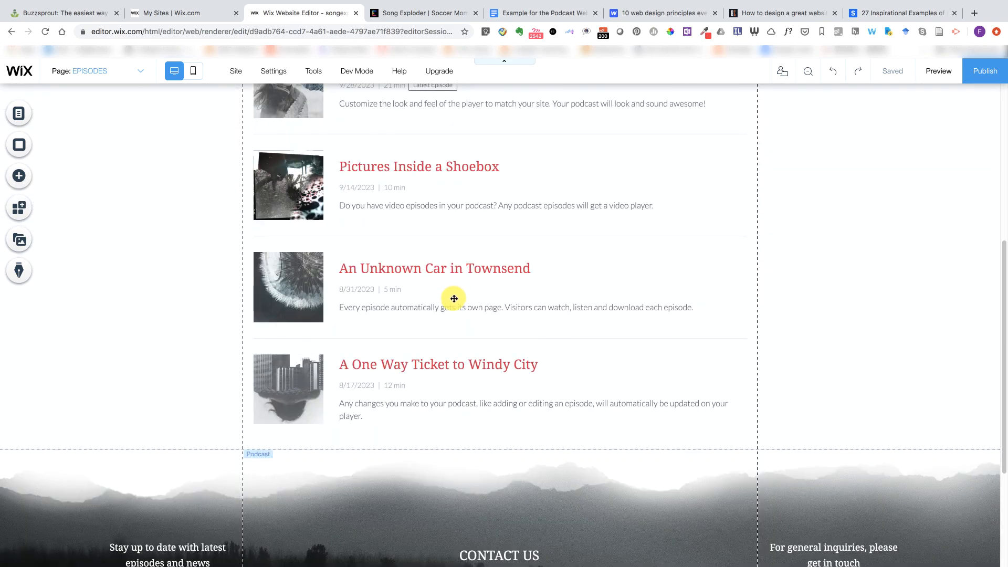
{"action": "scroll", "coordinate": [454, 298], "scroll_direction": "up", "scroll_amount": 6}
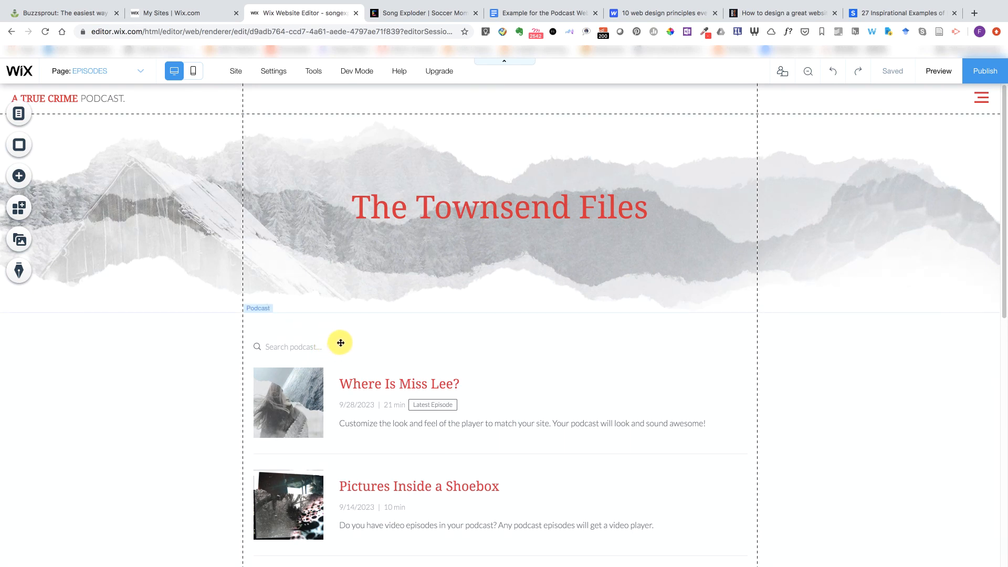
- Change the Episodes page's banner heading to "The Song Exploder"
{"action": "double_click", "coordinate": [511, 207]}
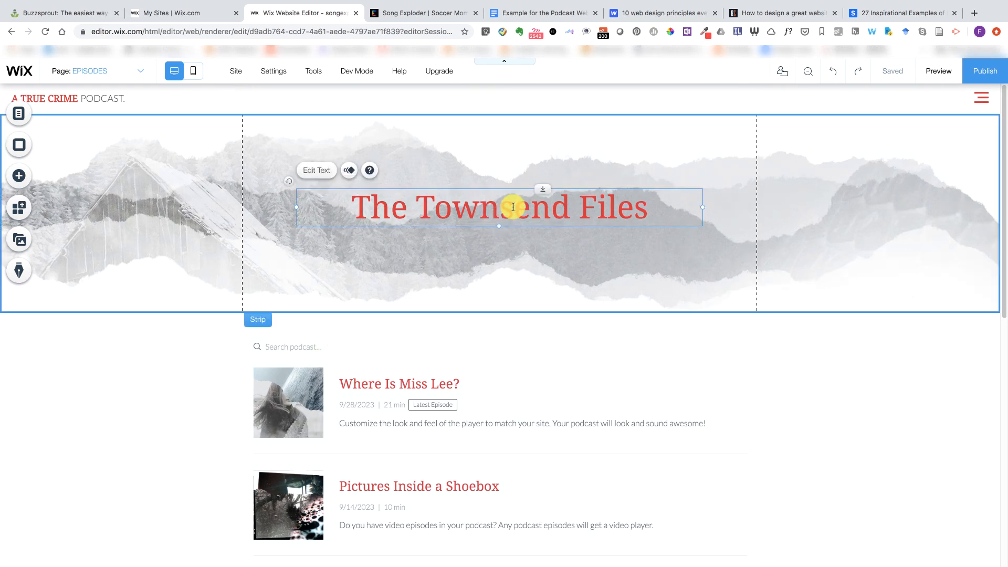
{"action": "left_click", "coordinate": [468, 207]}
{"action": "left_click_drag", "start_coordinate": [416, 208], "coordinate": [657, 219]}
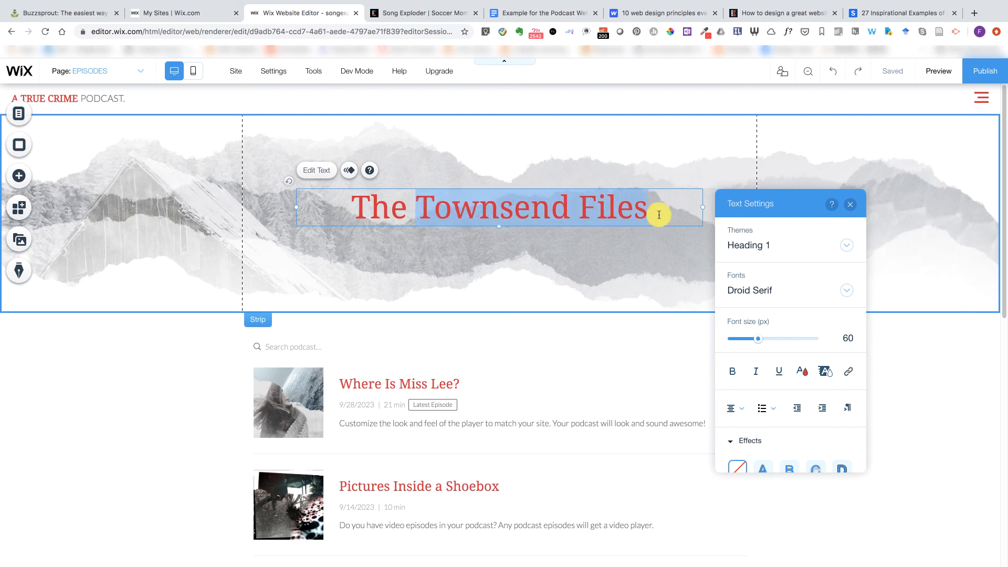
{"action": "type", "text": "Song "}
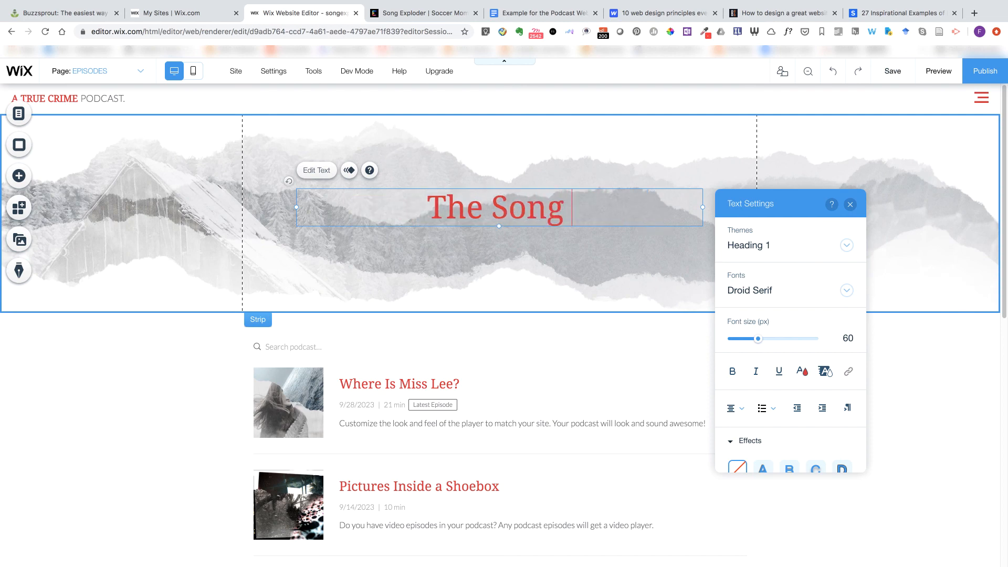
{"action": "type", "text": "Exploder"}
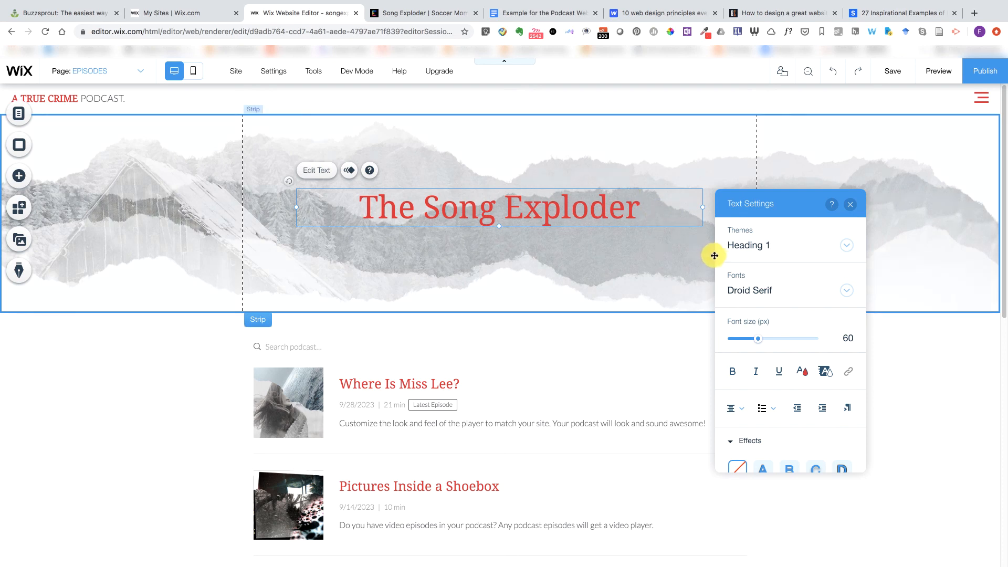
{"action": "left_click", "coordinate": [540, 284]}
- Open the settings of the podcast episode list and start entering its RSS feed link
{"action": "scroll", "coordinate": [564, 304], "scroll_direction": "down", "scroll_amount": 2}
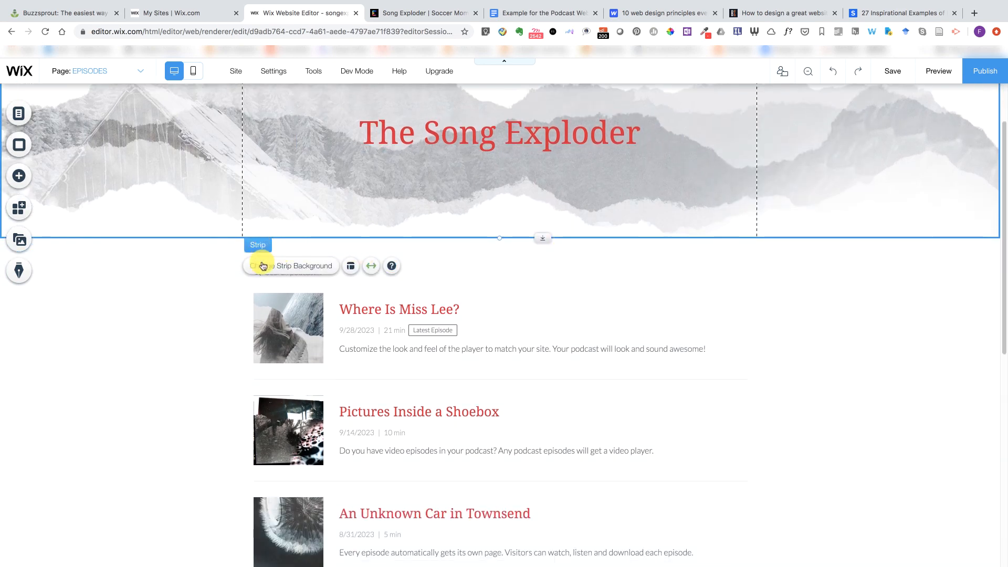
{"action": "left_click", "coordinate": [326, 278]}
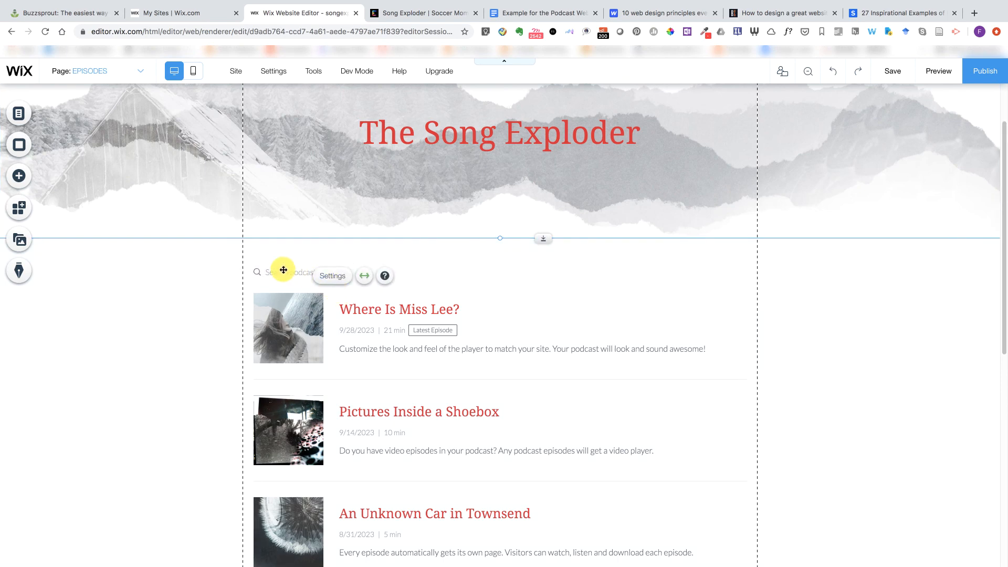
{"action": "left_click", "coordinate": [277, 251]}
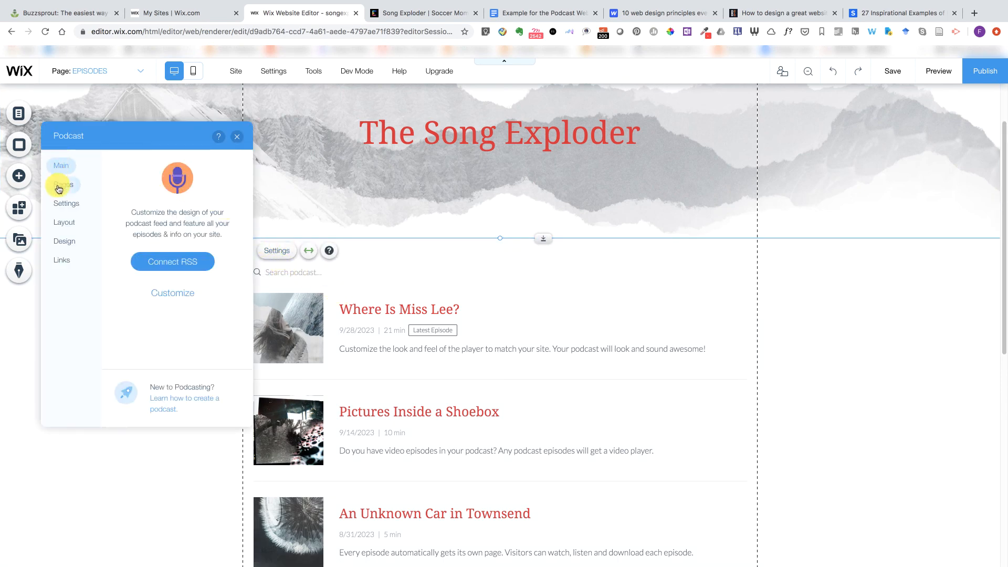
{"action": "left_click", "coordinate": [190, 263]}
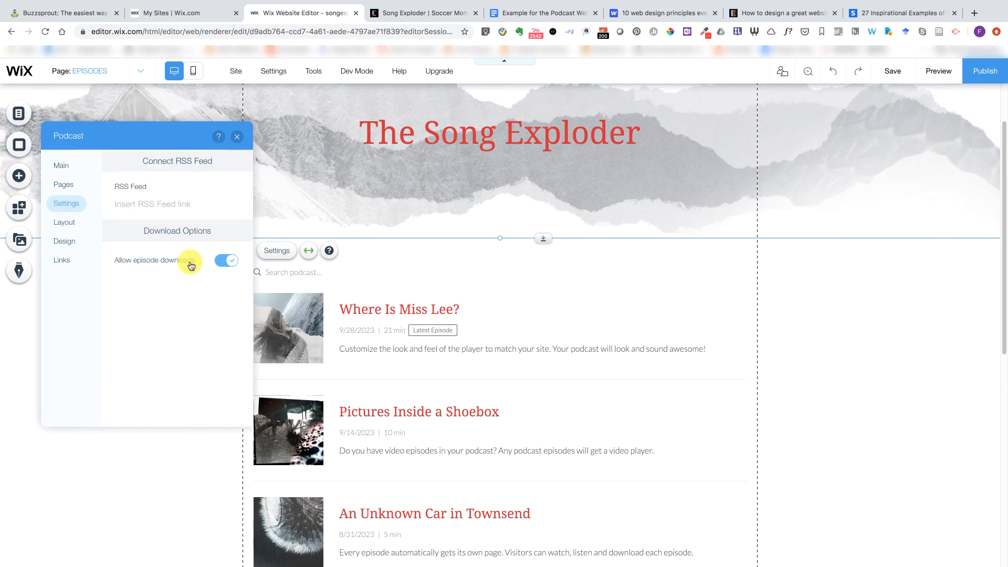
{"action": "left_click", "coordinate": [152, 205]}
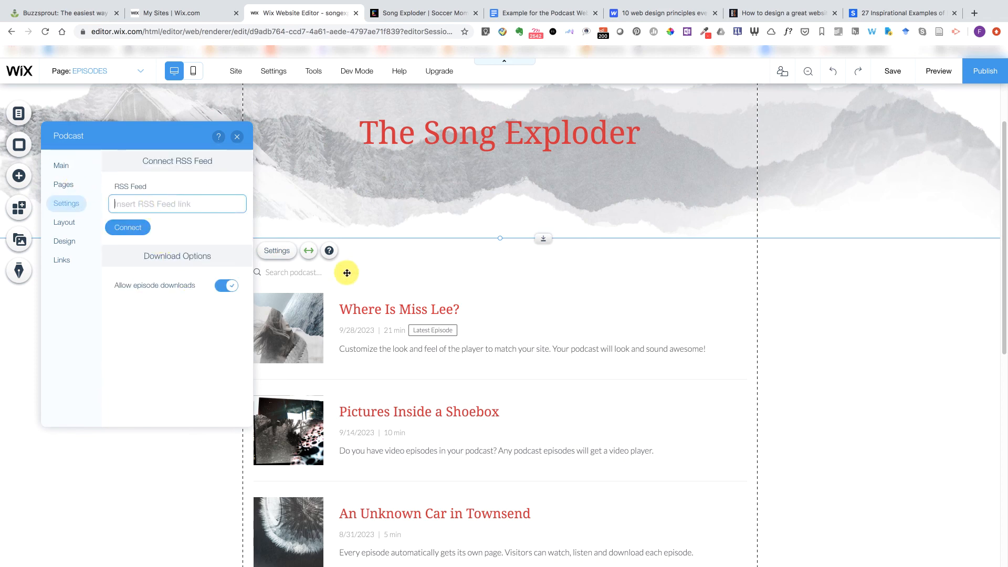
- Switch to Buzzsprout and copy the RSS feed link of the Song Exploder Project Demo podcast
{"action": "left_click", "coordinate": [90, 13]}
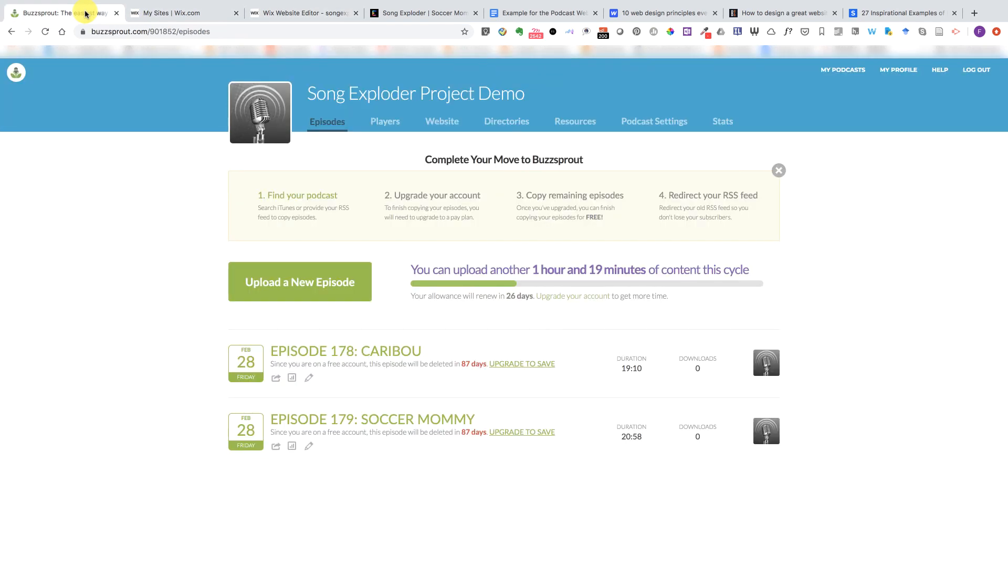
{"action": "left_click", "coordinate": [386, 123]}
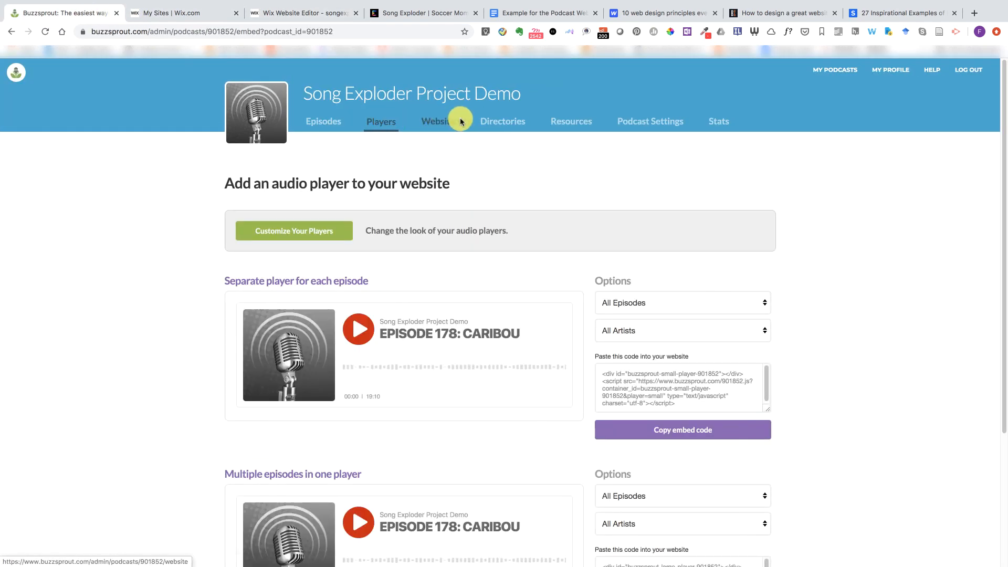
{"action": "left_click", "coordinate": [482, 120]}
{"action": "left_click", "coordinate": [379, 149]}
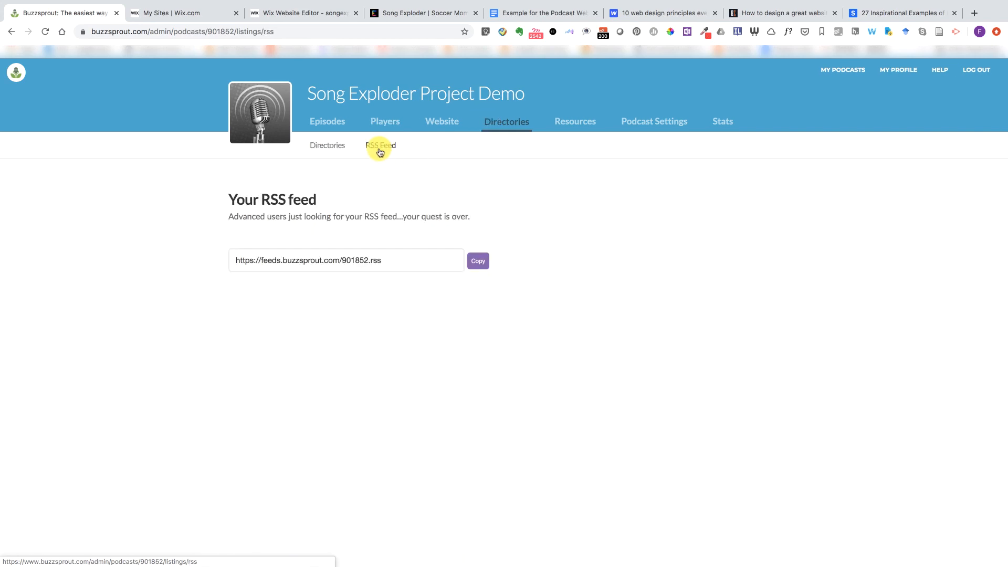
{"action": "left_click", "coordinate": [383, 264]}
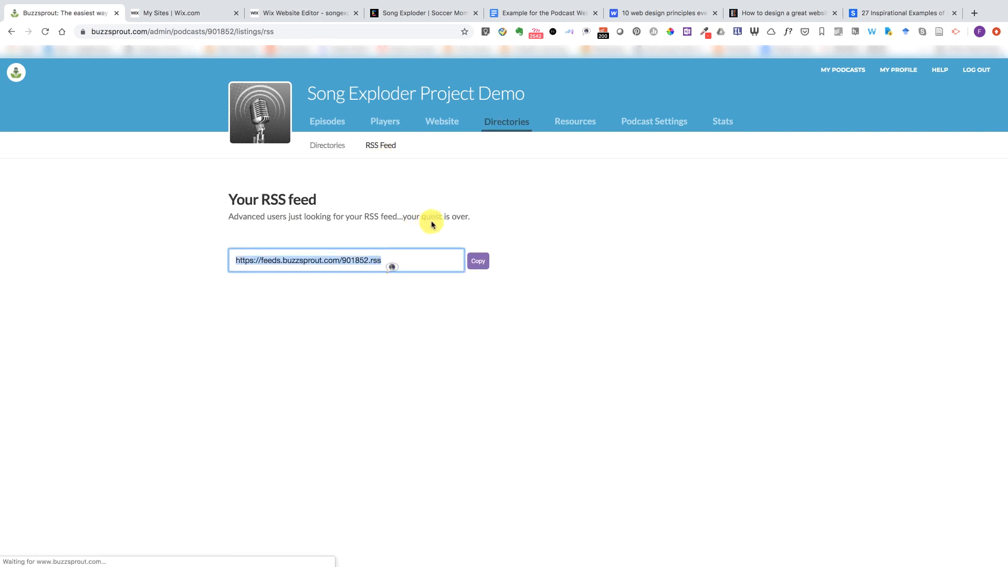
{"action": "left_click", "coordinate": [477, 261]}
- Return to the Wix editor, connect the podcast list to the copied Buzzsprout RSS feed and close its settings
{"action": "left_click", "coordinate": [172, 21]}
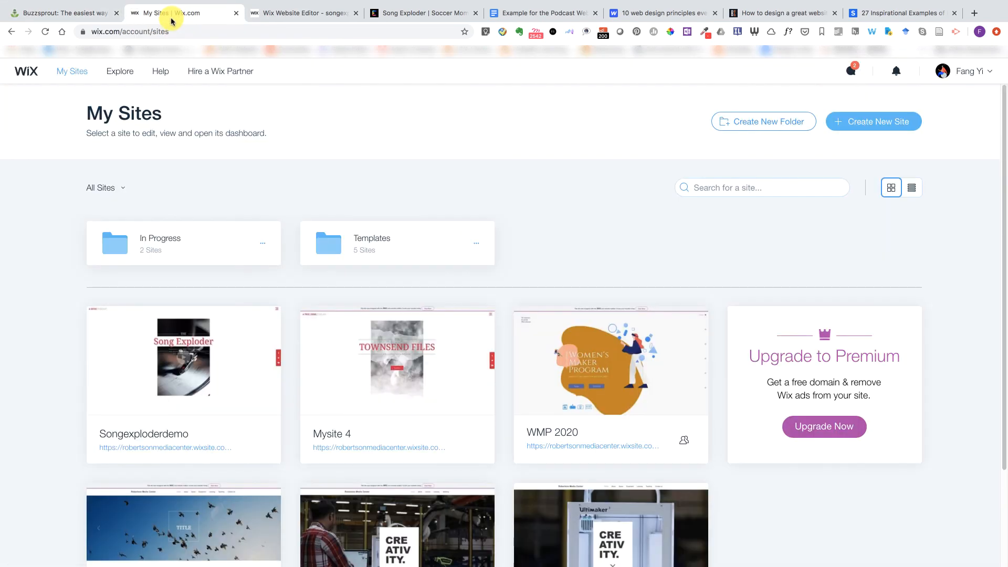
{"action": "left_click", "coordinate": [288, 16]}
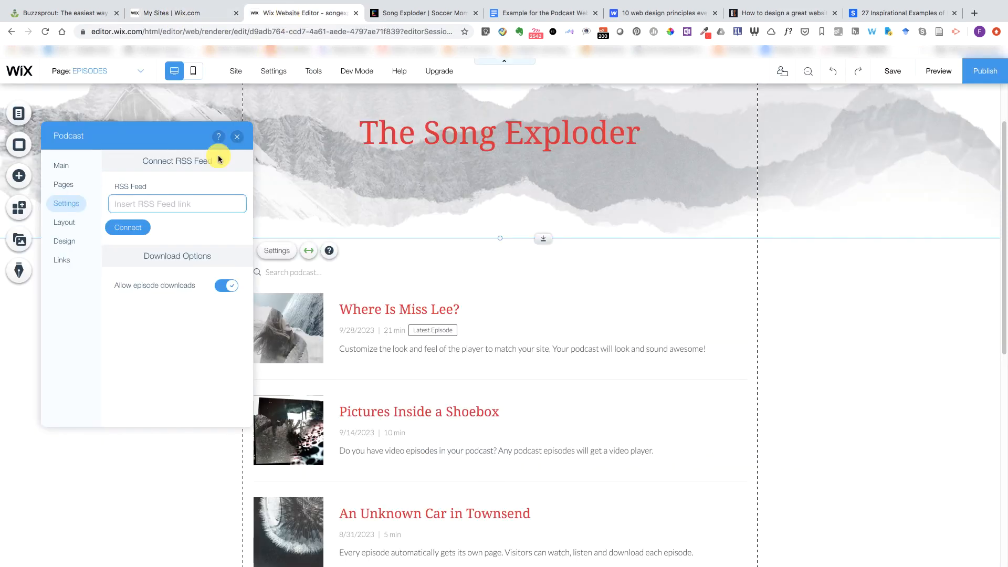
{"action": "right_click", "coordinate": [143, 201]}
{"action": "left_click", "coordinate": [178, 264]}
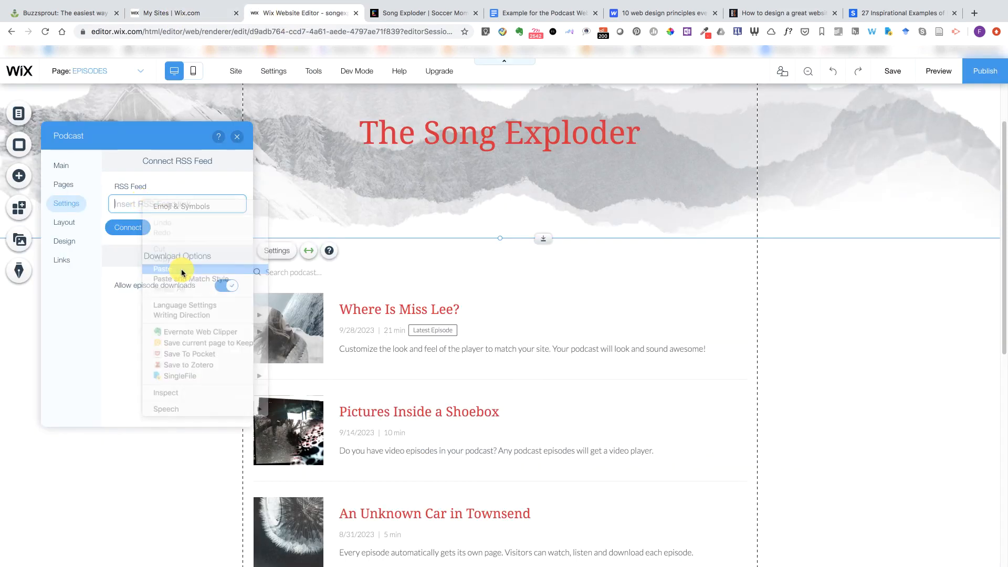
{"action": "left_click", "coordinate": [131, 227]}
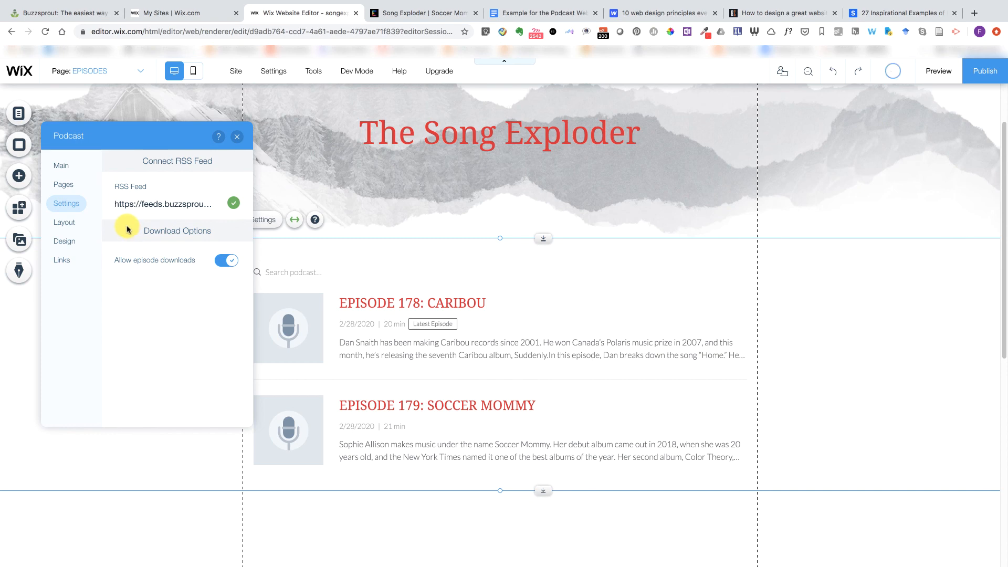
{"action": "left_click", "coordinate": [895, 358]}
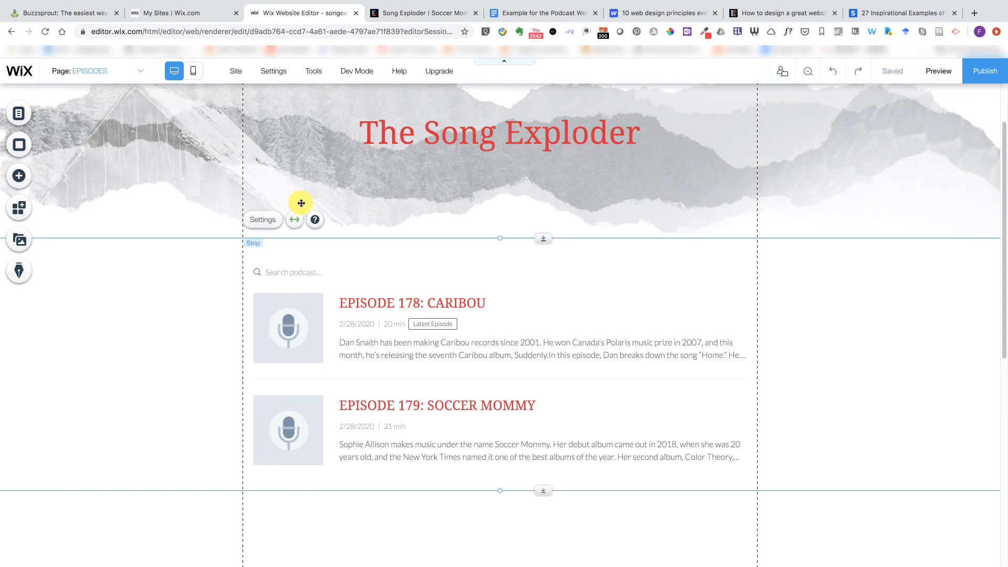
- Display the podcast's Episode Page and examine its title, audio player, description and transcript
{"action": "left_click", "coordinate": [273, 226]}
{"action": "left_click", "coordinate": [62, 184]}
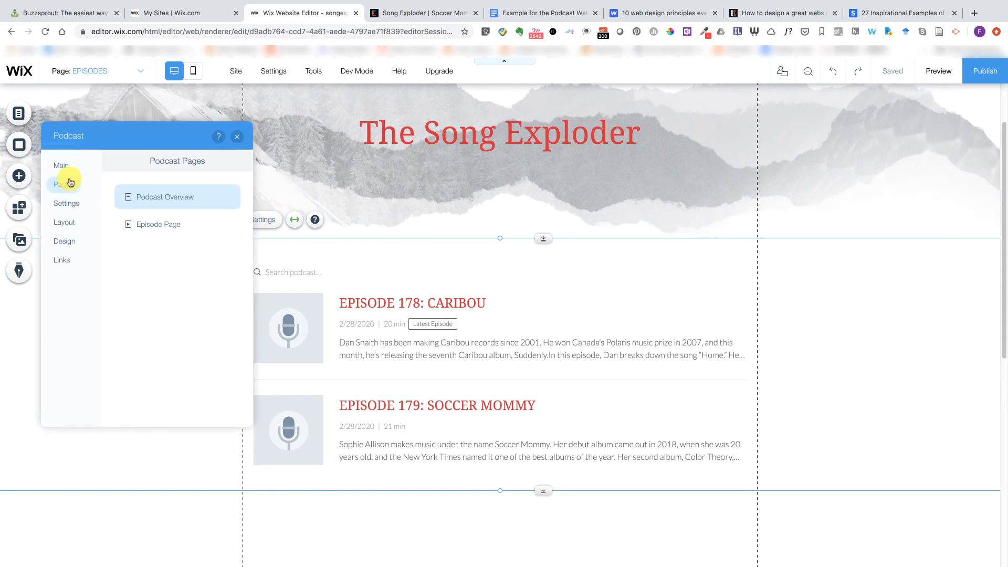
{"action": "left_click", "coordinate": [158, 224]}
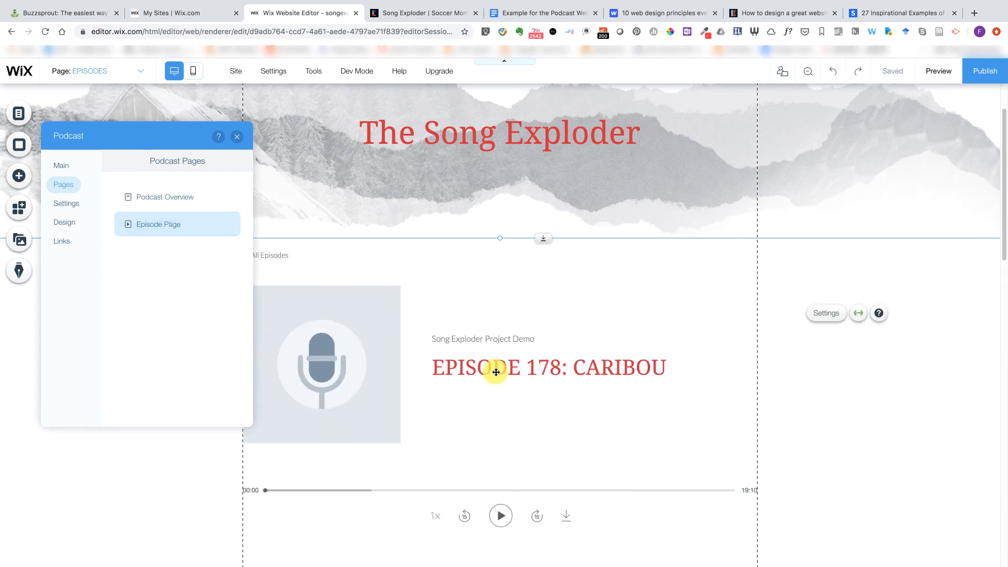
{"action": "scroll", "coordinate": [520, 394], "scroll_direction": "down", "scroll_amount": 7}
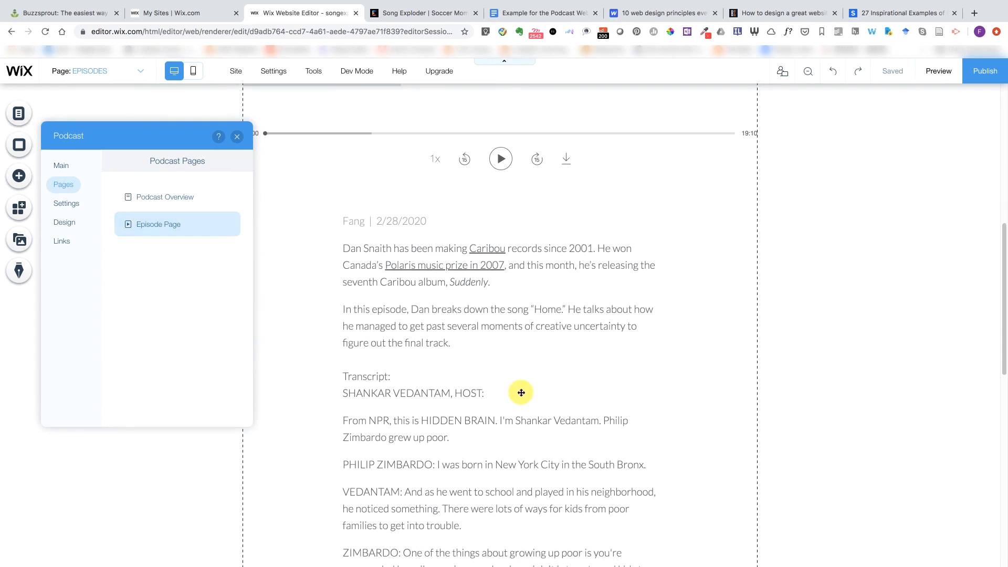
{"action": "scroll", "coordinate": [520, 393], "scroll_direction": "up", "scroll_amount": 4}
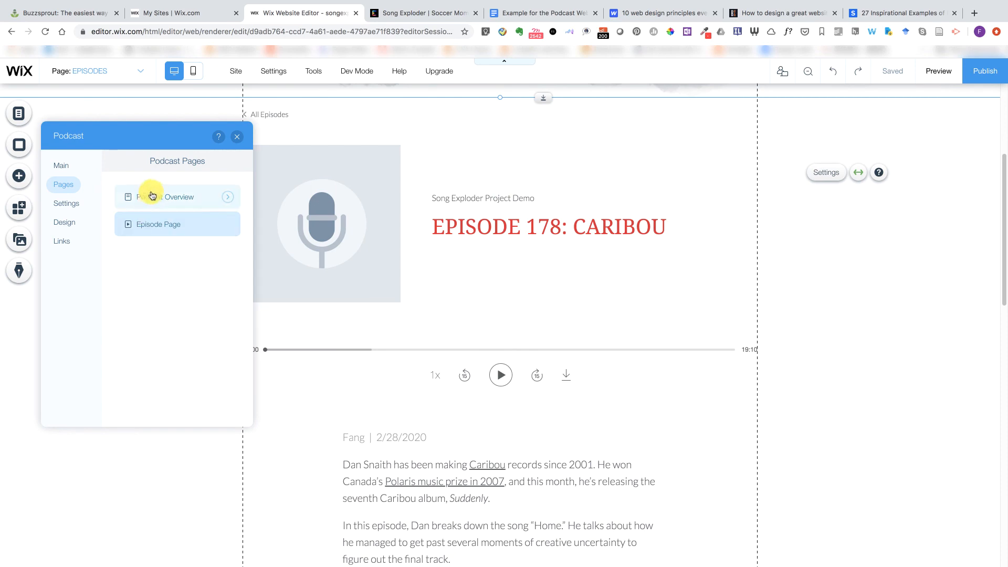
{"action": "scroll", "coordinate": [607, 276], "scroll_direction": "down", "scroll_amount": 7}
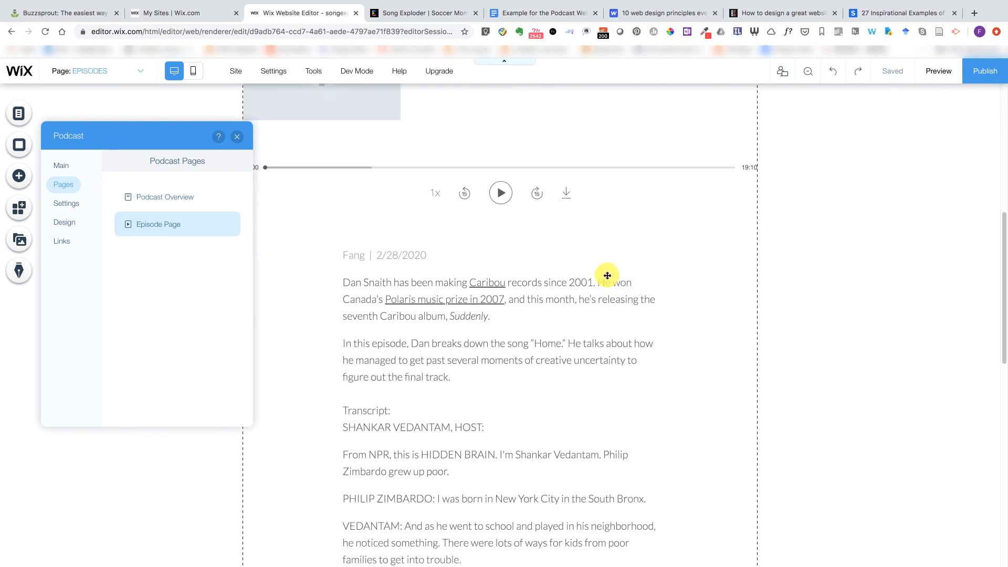
{"action": "scroll", "coordinate": [602, 274], "scroll_direction": "up", "scroll_amount": 8}
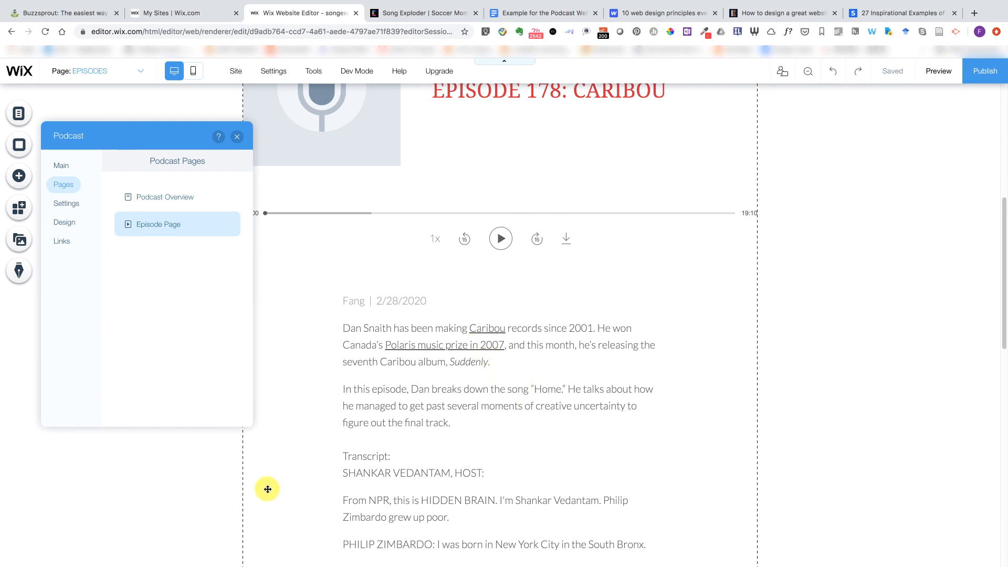
{"action": "scroll", "coordinate": [375, 478], "scroll_direction": "up", "scroll_amount": 7}
{"action": "scroll", "coordinate": [441, 477], "scroll_direction": "down", "scroll_amount": 7}
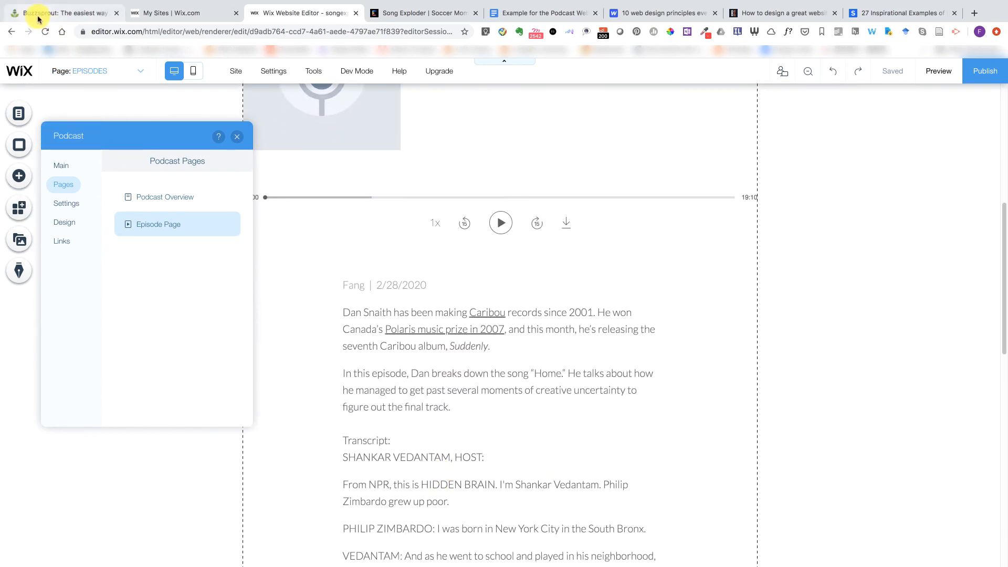
{"action": "scroll", "coordinate": [520, 244], "scroll_direction": "up", "scroll_amount": 1}
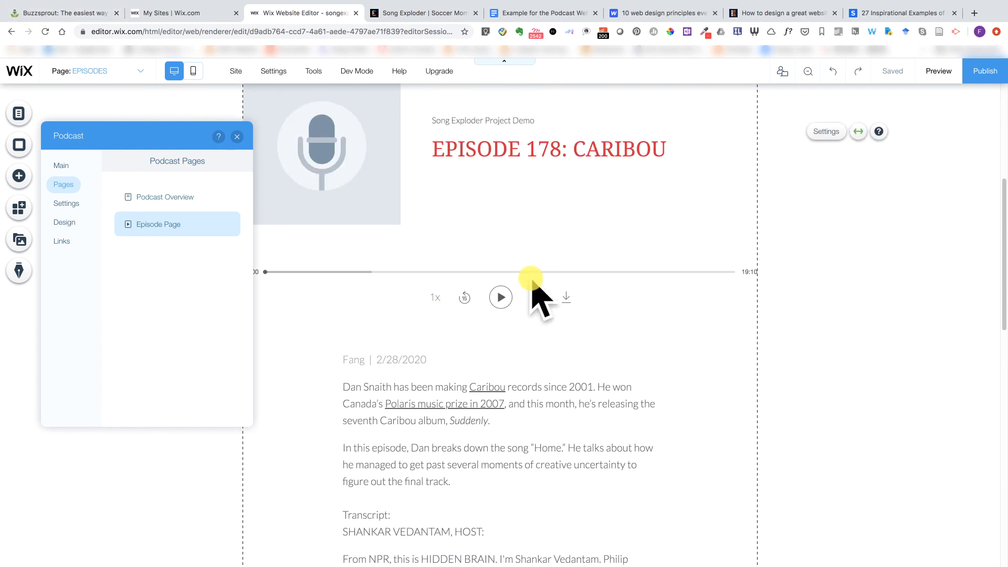
- Examine the Episode Page's RSS feed and download settings and its design options without changing them
{"action": "left_click", "coordinate": [52, 204]}
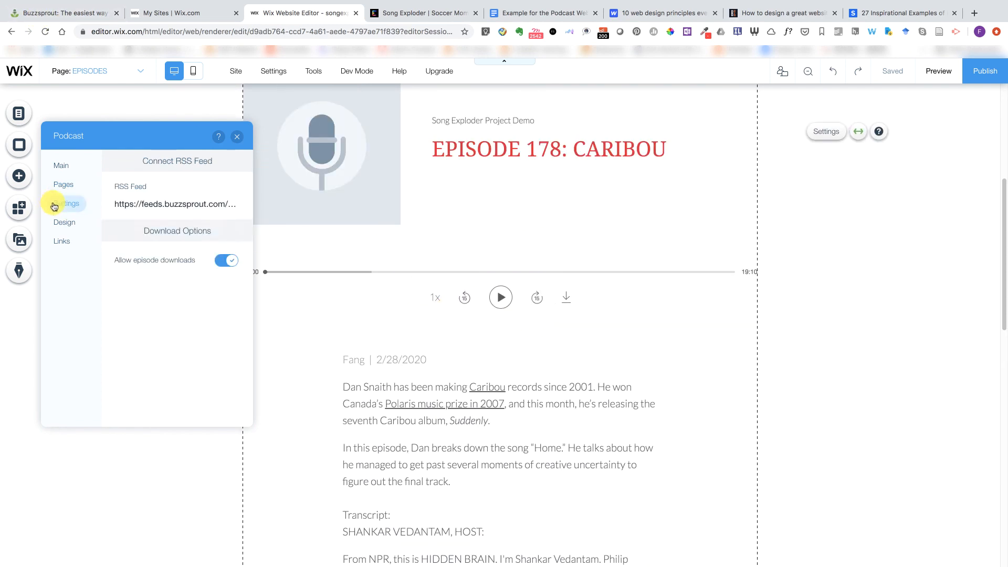
{"action": "left_click", "coordinate": [70, 222]}
{"action": "scroll", "coordinate": [158, 205], "scroll_direction": "down", "scroll_amount": 2}
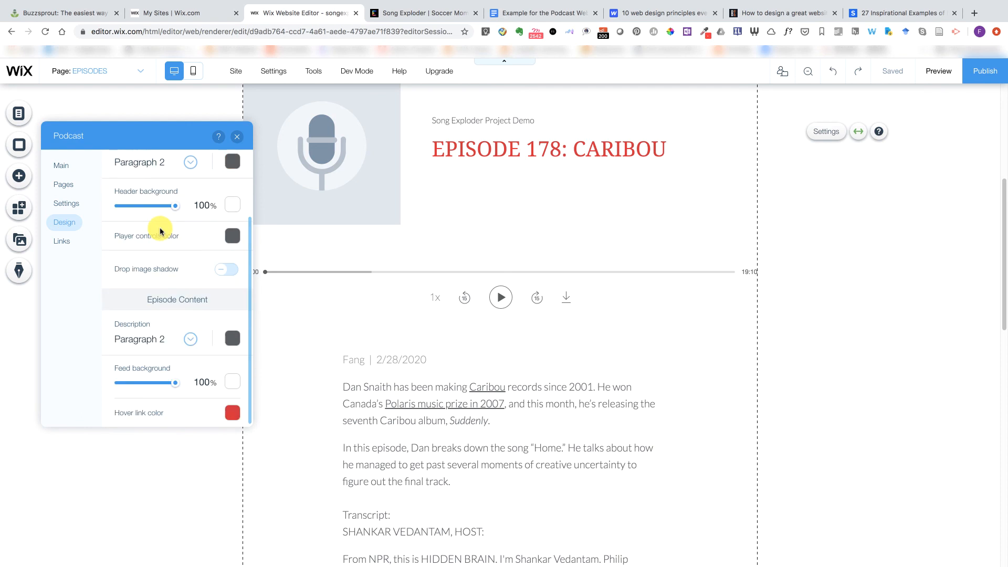
{"action": "scroll", "coordinate": [120, 195], "scroll_direction": "up", "scroll_amount": 2}
- Switch the podcast back to its Podcast Overview page and examine that page's design options
{"action": "left_click", "coordinate": [61, 165]}
{"action": "left_click", "coordinate": [76, 185]}
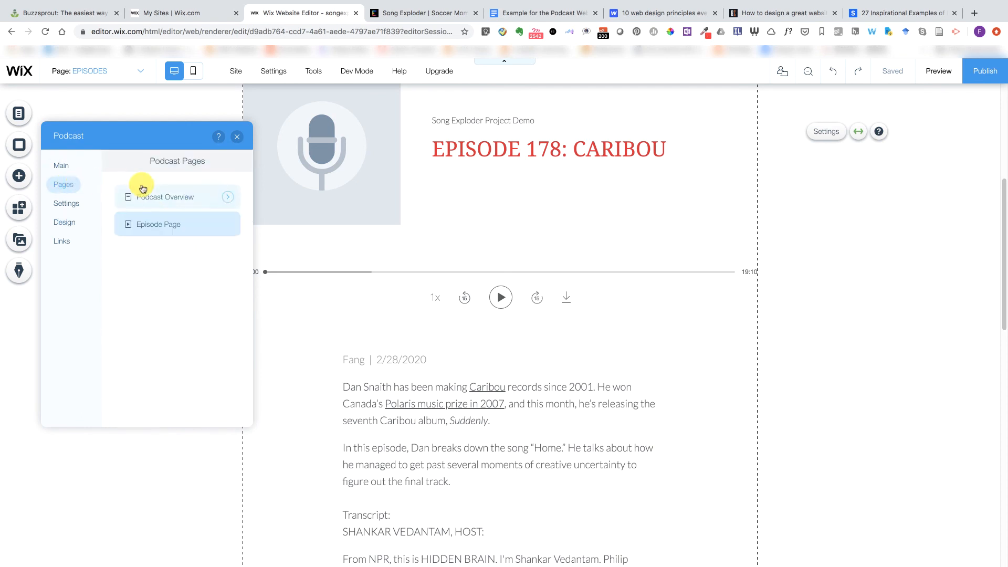
{"action": "left_click", "coordinate": [155, 197]}
{"action": "left_click", "coordinate": [68, 241]}
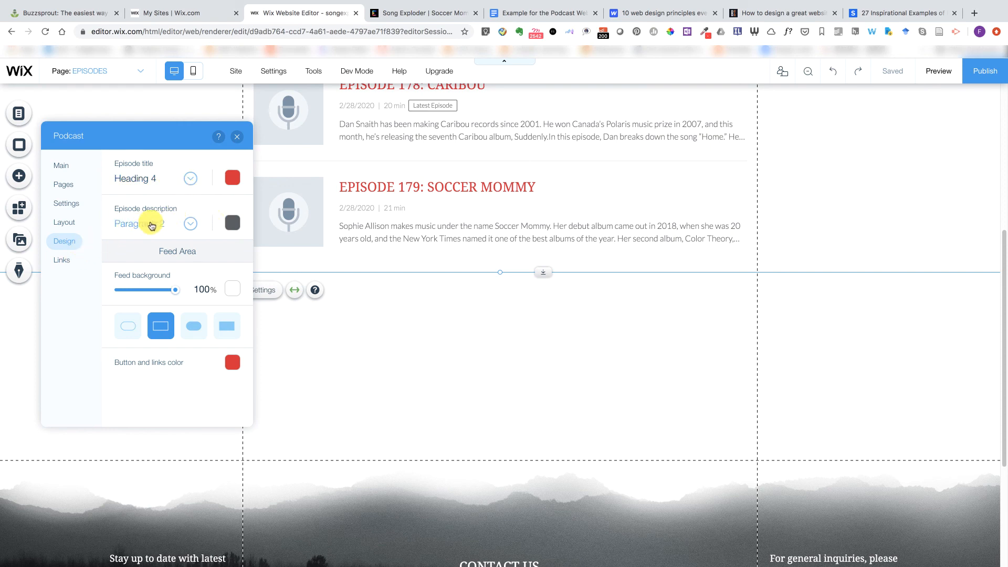
- Try the Grid layout for the podcast's episodes feed and move the settings panel clear of the episode cards
{"action": "scroll", "coordinate": [297, 232], "scroll_direction": "up", "scroll_amount": 3}
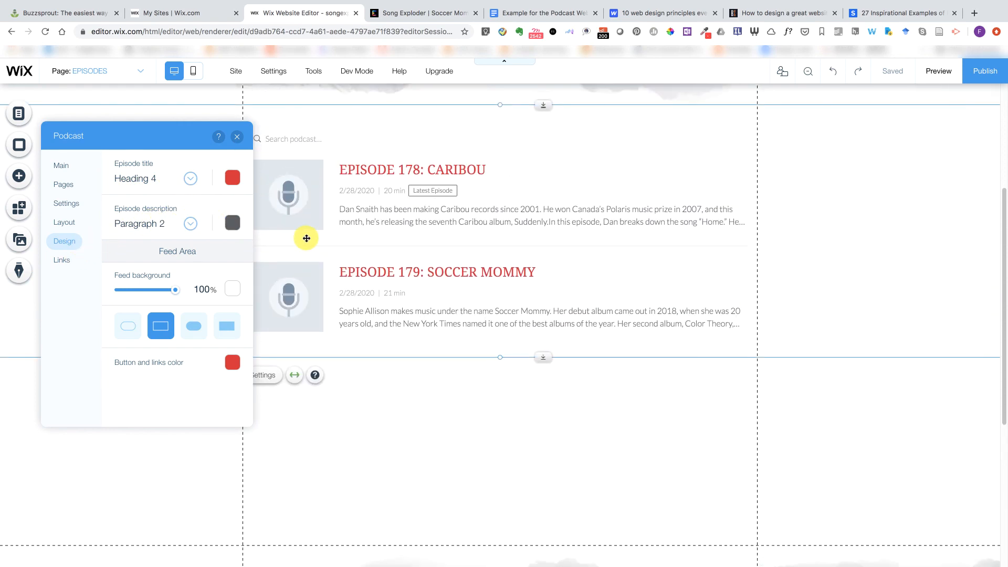
{"action": "left_click", "coordinate": [65, 185]}
{"action": "left_click", "coordinate": [68, 204]}
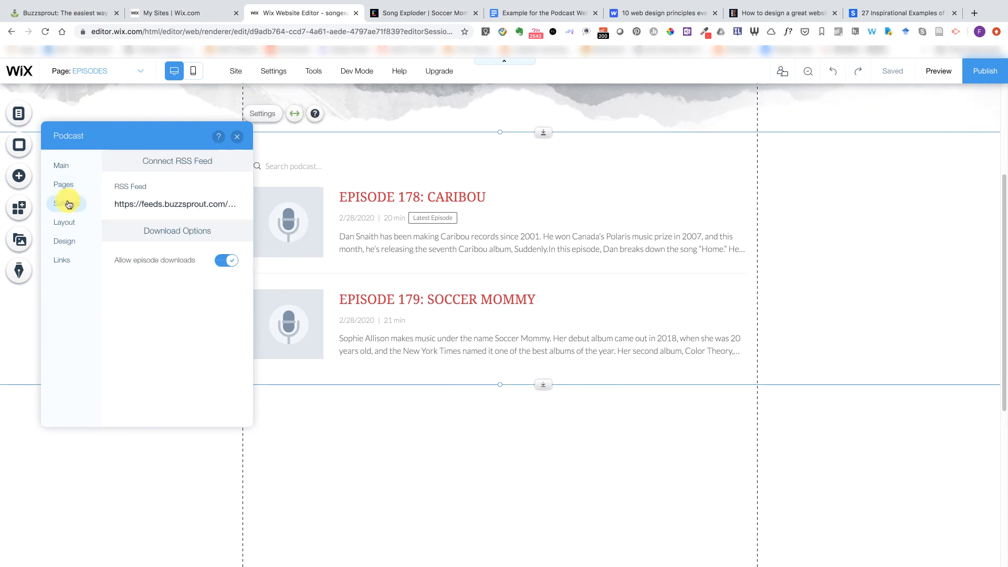
{"action": "left_click", "coordinate": [69, 218]}
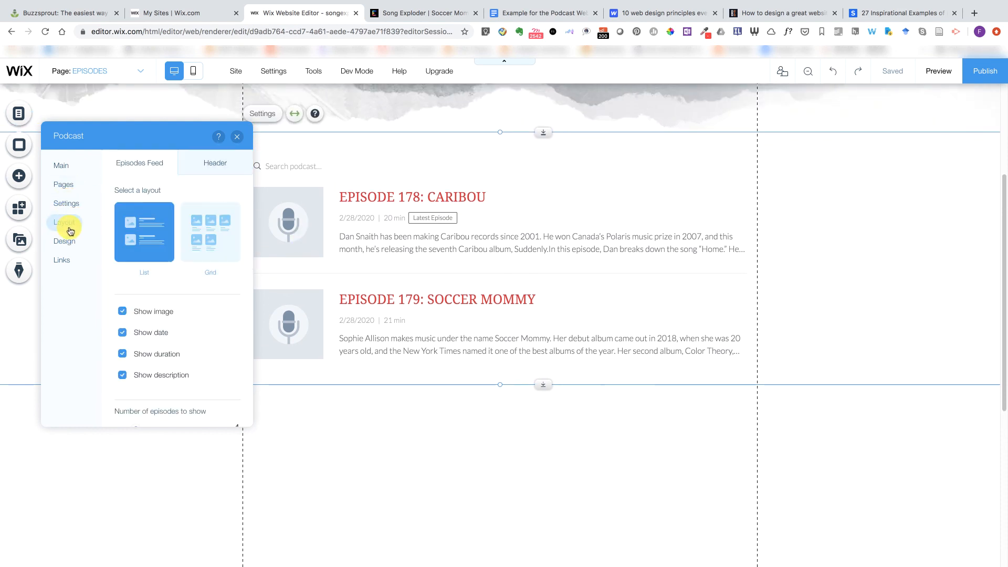
{"action": "left_click", "coordinate": [214, 234]}
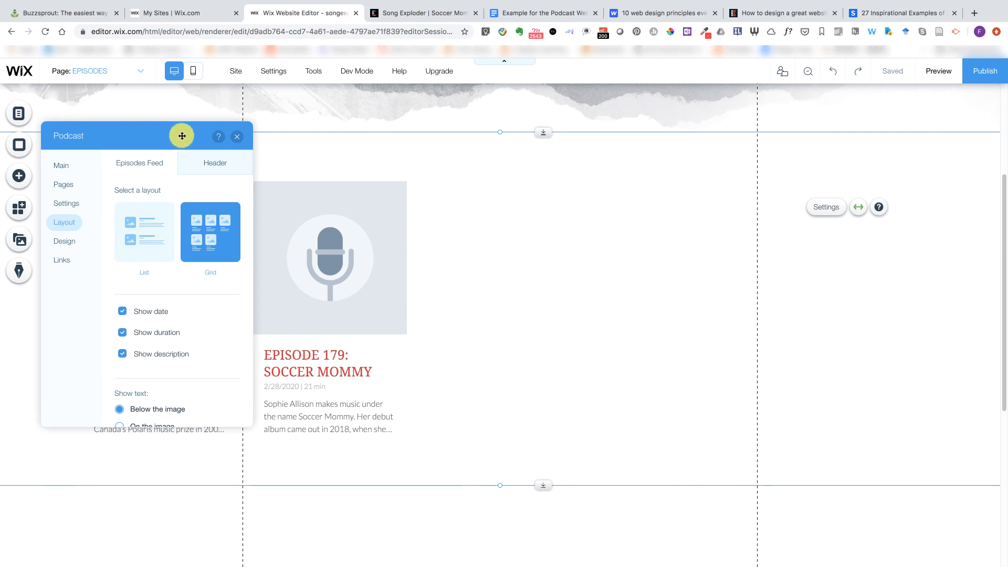
{"action": "left_click_drag", "start_coordinate": [182, 133], "coordinate": [819, 279]}
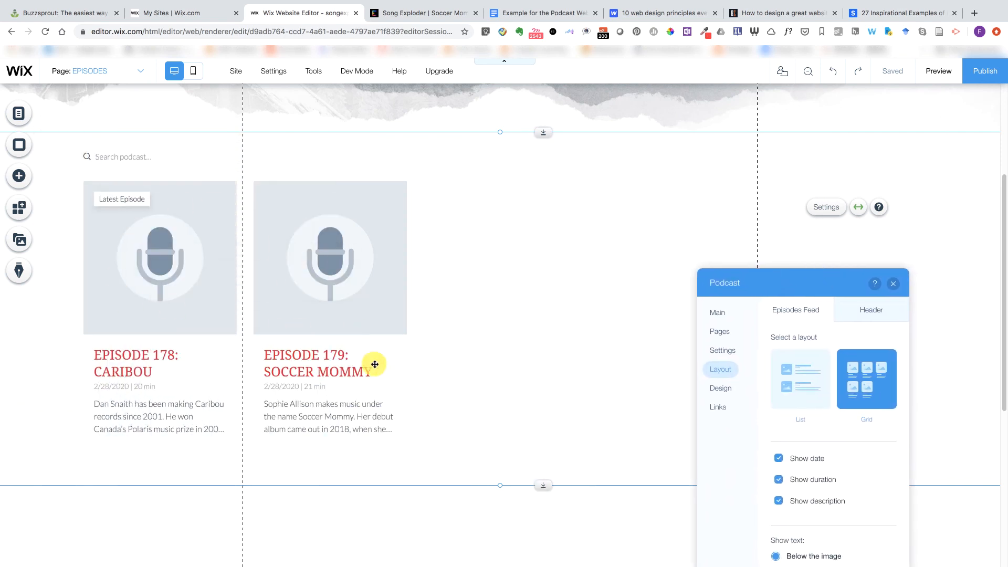
- Examine the grid's design options and its display settings for date, duration, description and the "Latest Episode" label, leaving them as they are
{"action": "left_click", "coordinate": [723, 388]}
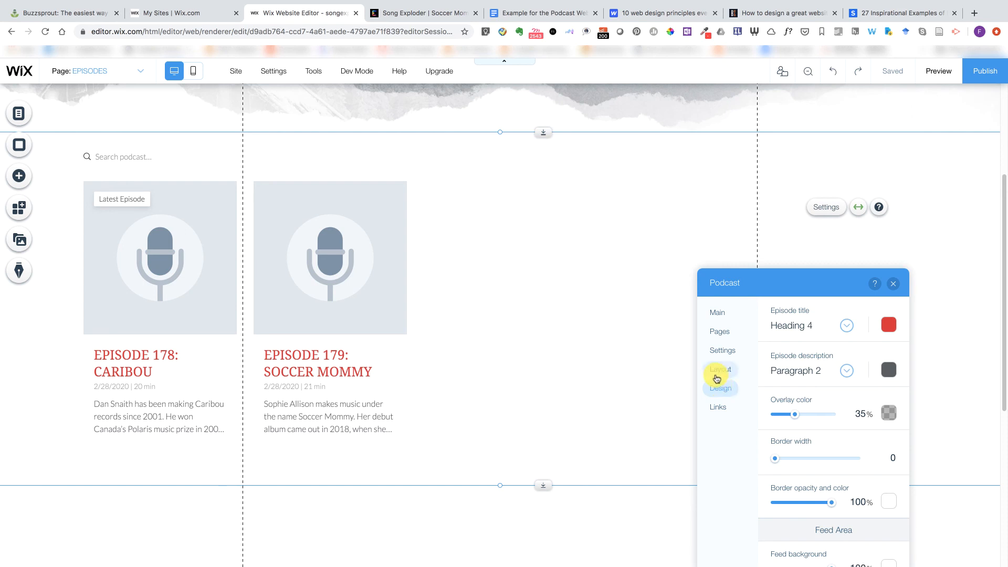
{"action": "left_click", "coordinate": [717, 374]}
{"action": "scroll", "coordinate": [837, 439], "scroll_direction": "down", "scroll_amount": 5}
{"action": "scroll", "coordinate": [832, 432], "scroll_direction": "up", "scroll_amount": 2}
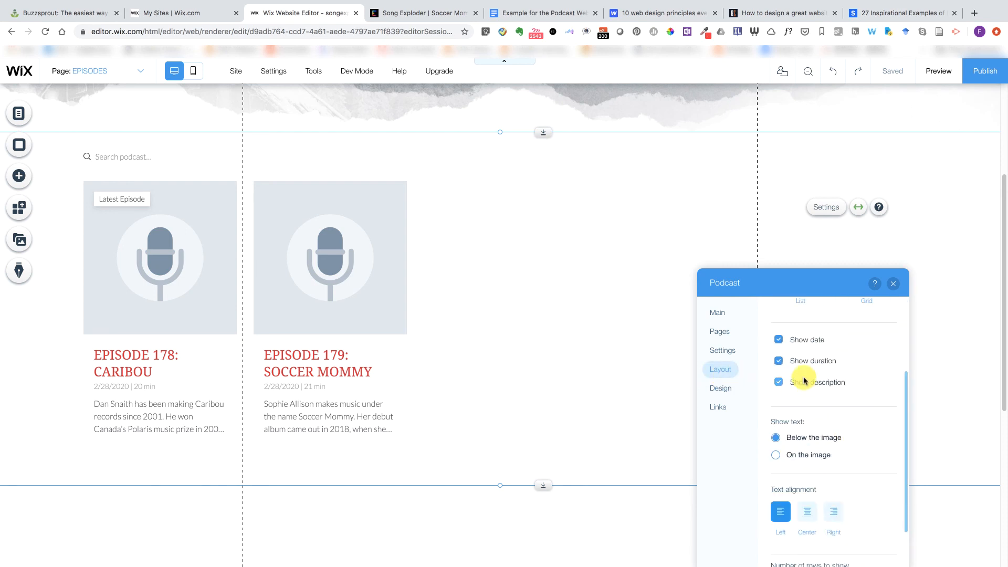
{"action": "left_click", "coordinate": [779, 340]}
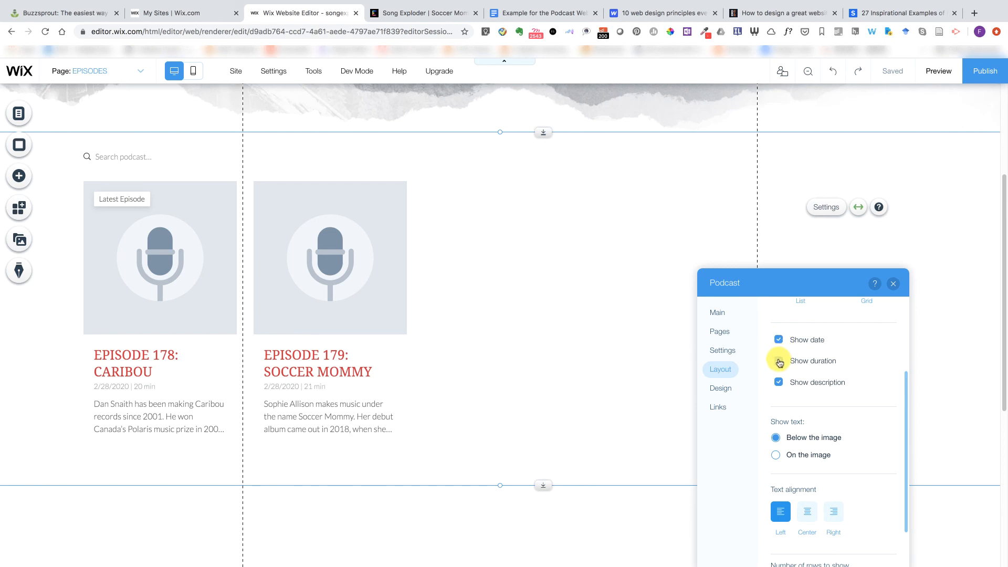
{"action": "left_click", "coordinate": [778, 382]}
{"action": "left_click", "coordinate": [779, 382]}
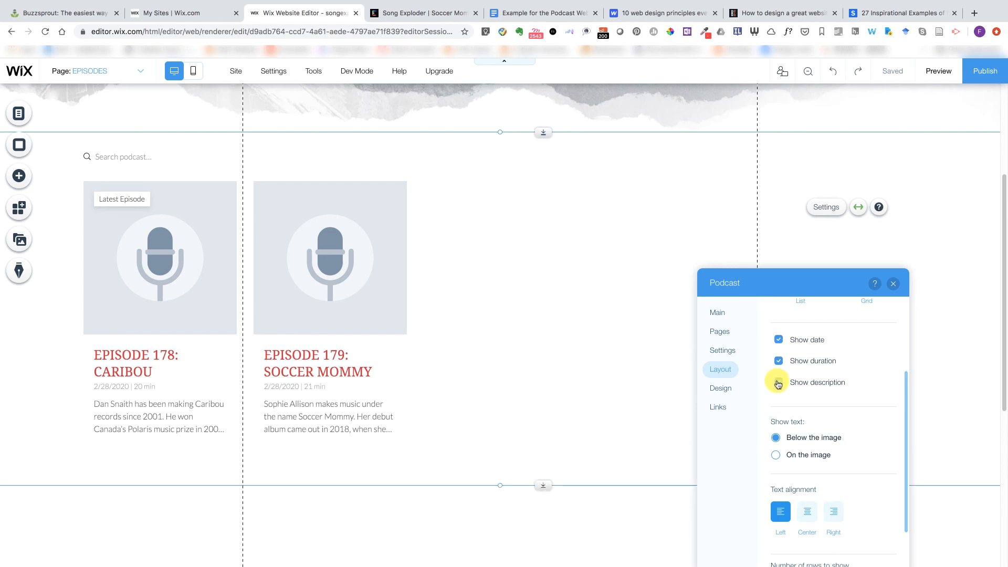
{"action": "scroll", "coordinate": [795, 396], "scroll_direction": "down", "scroll_amount": 2}
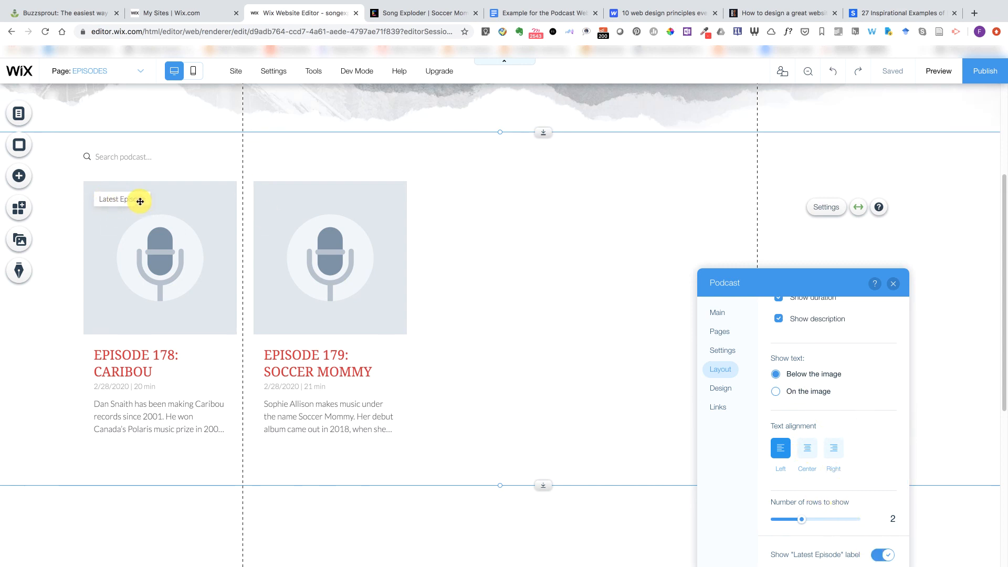
{"action": "left_click", "coordinate": [879, 556]}
{"action": "left_click", "coordinate": [879, 556]}
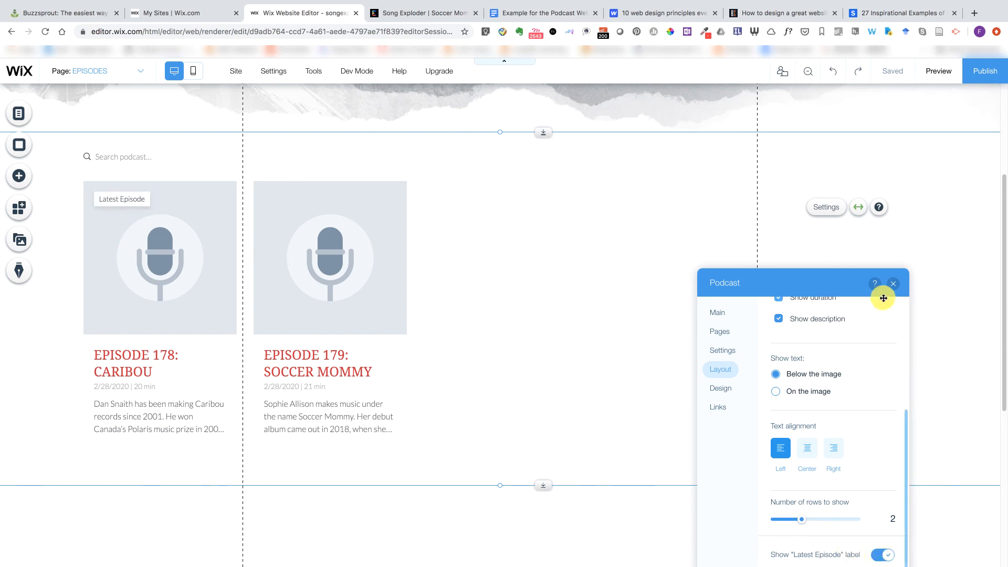
- Close the podcast settings and look over the Episodes page with the episodes shown as a grid
{"action": "left_click", "coordinate": [893, 284]}
{"action": "scroll", "coordinate": [725, 356], "scroll_direction": "up", "scroll_amount": 2}
{"action": "scroll", "coordinate": [725, 356], "scroll_direction": "up", "scroll_amount": 2}
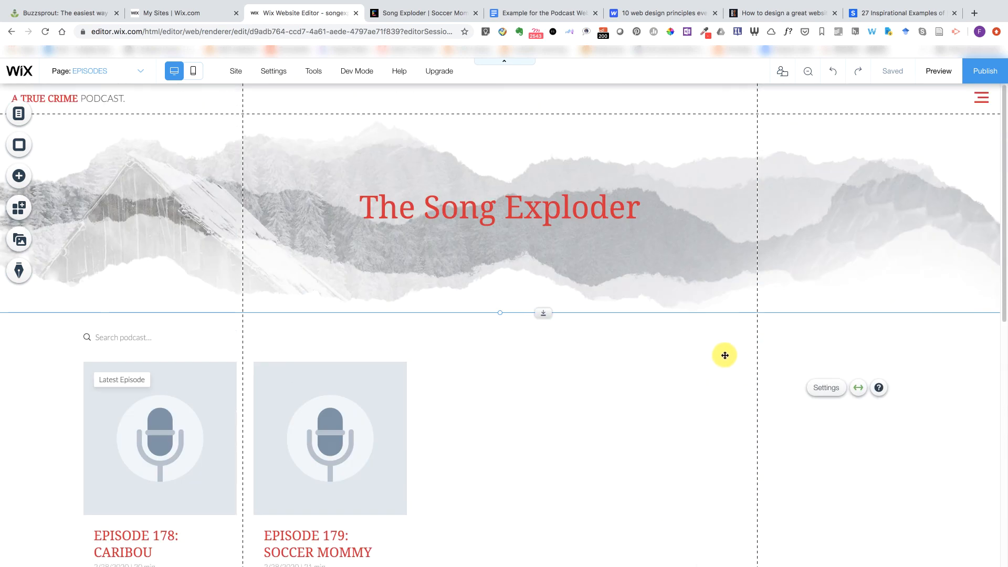
{"action": "scroll", "coordinate": [724, 356], "scroll_direction": "down", "scroll_amount": 2}
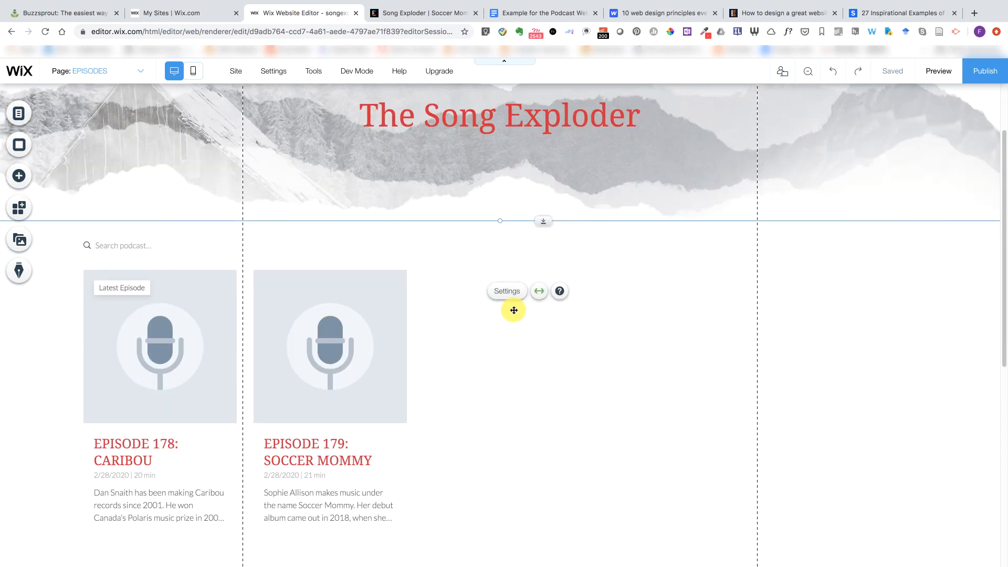
- Restore the List layout for the episodes feed, check the header options and close the podcast settings
{"action": "left_click", "coordinate": [508, 291]}
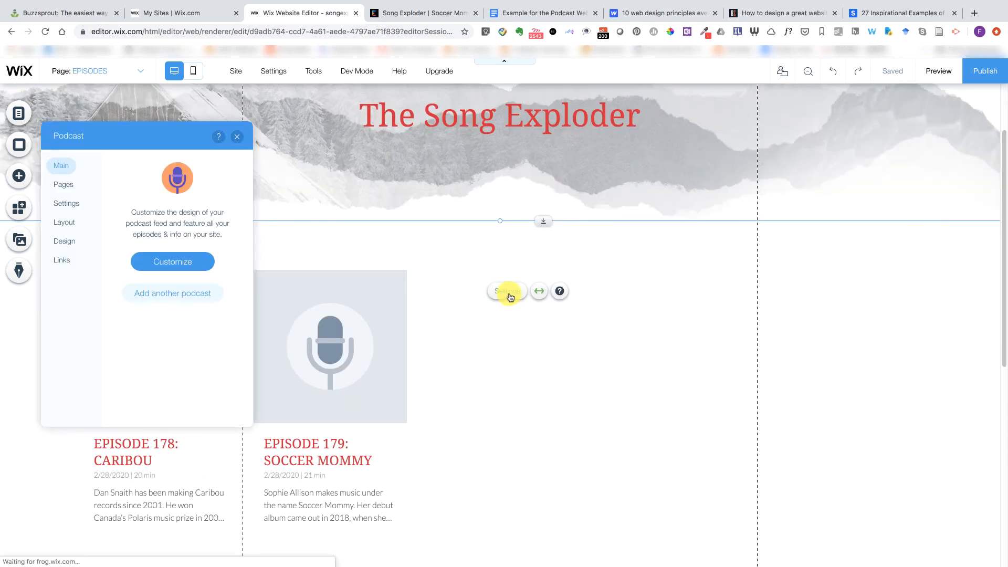
{"action": "left_click", "coordinate": [61, 221]}
{"action": "left_click", "coordinate": [141, 225]}
{"action": "left_click", "coordinate": [229, 166]}
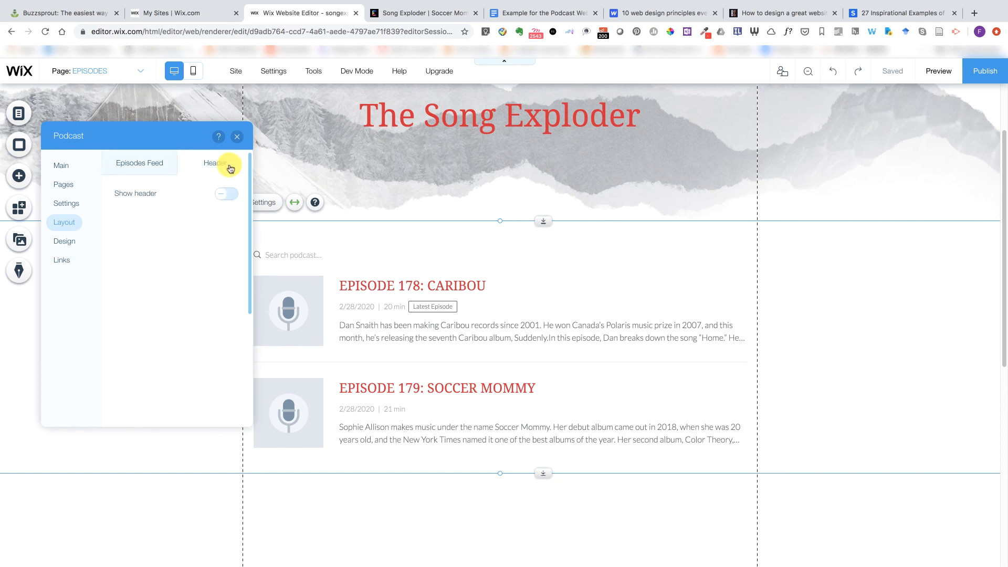
{"action": "left_click", "coordinate": [237, 137]}
{"action": "scroll", "coordinate": [780, 313], "scroll_direction": "up", "scroll_amount": 2}
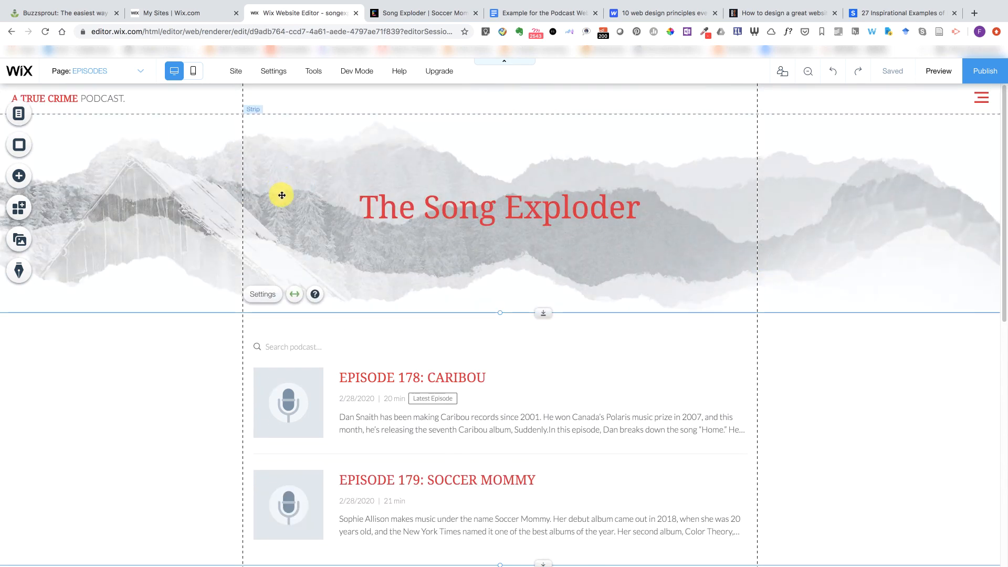
- Replace "TRUE CRIME" with "MUSIC" in the site header text so it reads "A MUSIC PODCAST."
{"action": "left_click", "coordinate": [74, 99]}
{"action": "left_click", "coordinate": [83, 99]}
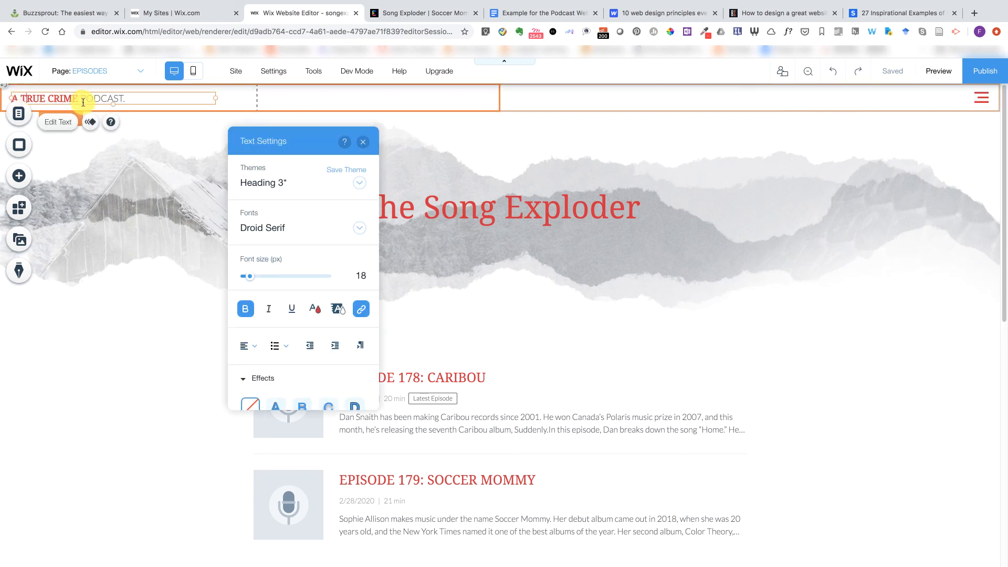
{"action": "left_click_drag", "start_coordinate": [69, 98], "coordinate": [24, 95]}
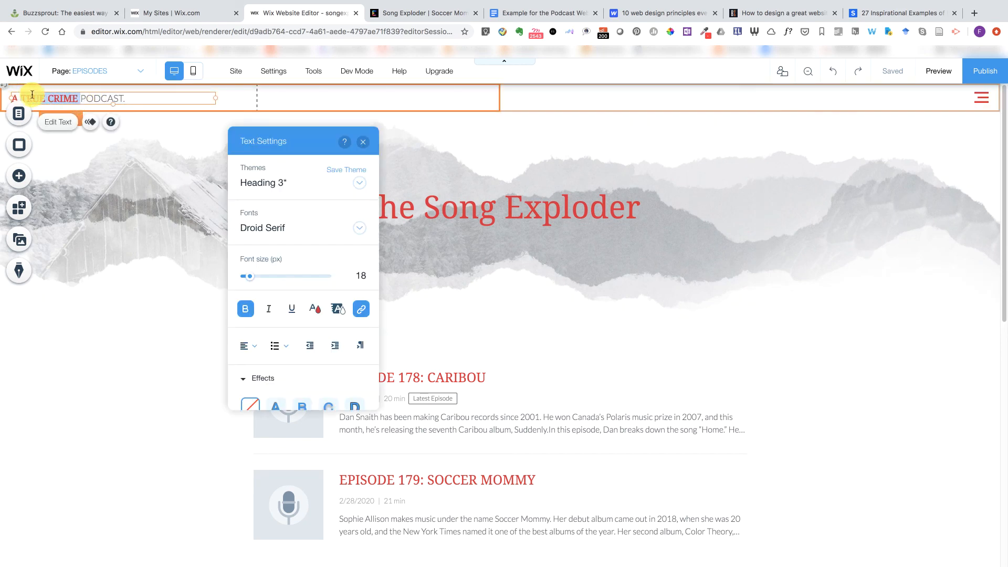
{"action": "type", "text": "MUSI"}
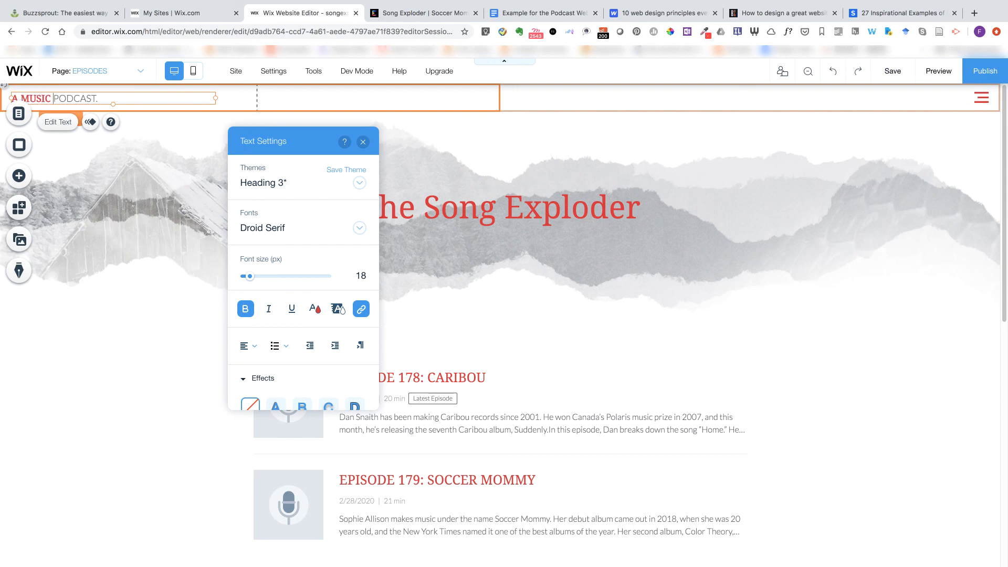
{"action": "left_click", "coordinate": [120, 167]}
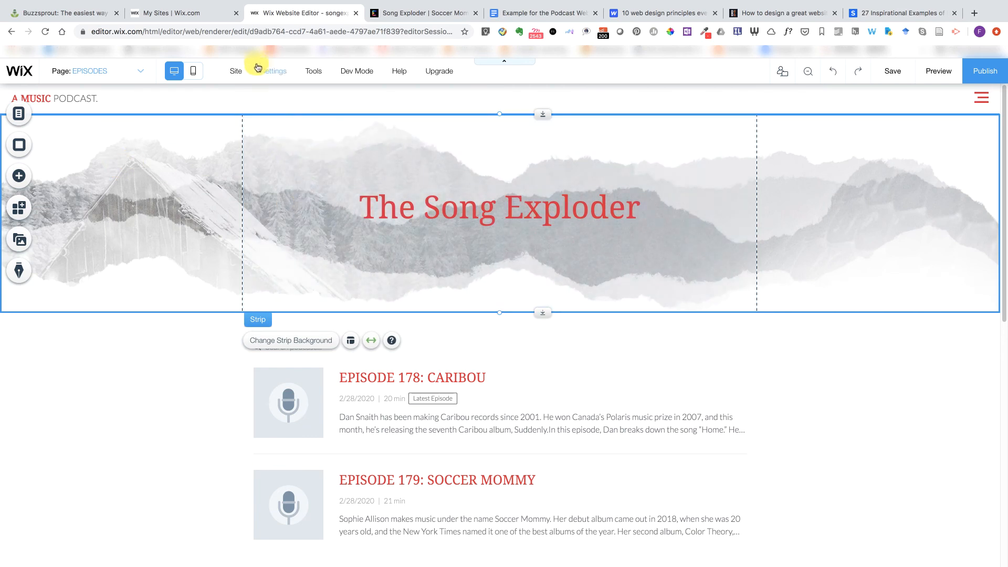
- Save the site changes and publish the site
{"action": "left_click", "coordinate": [901, 74]}
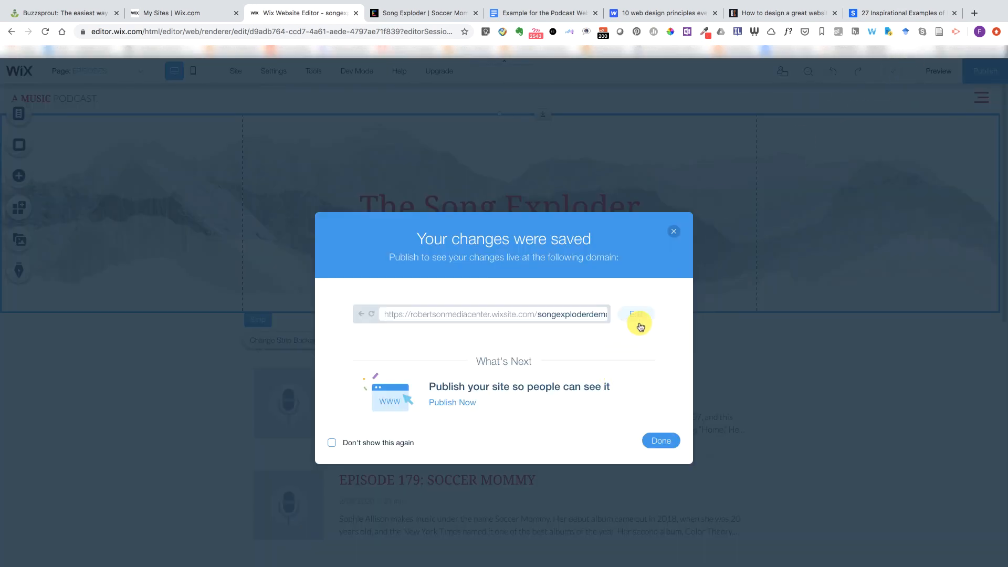
{"action": "left_click", "coordinate": [662, 440]}
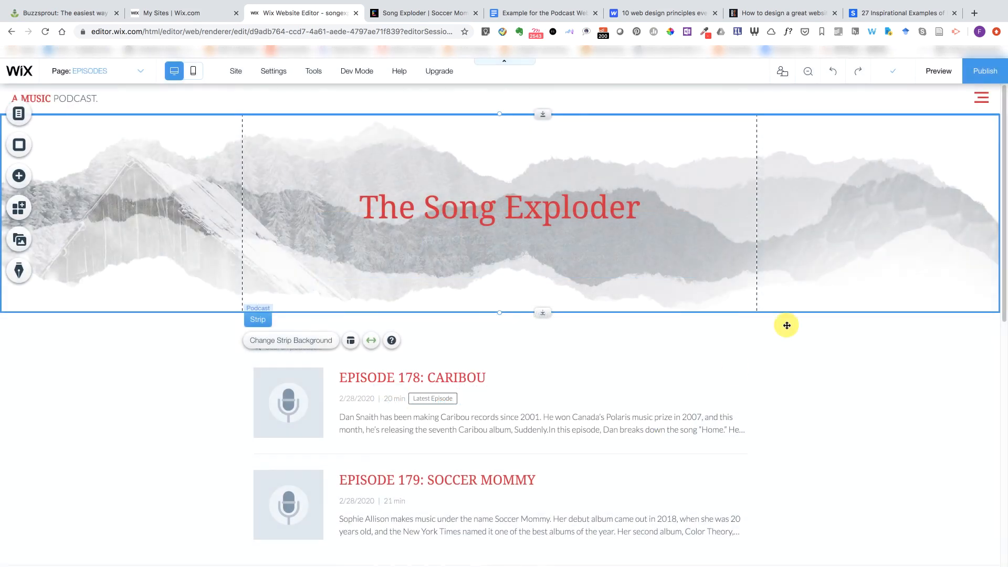
{"action": "left_click", "coordinate": [983, 77]}
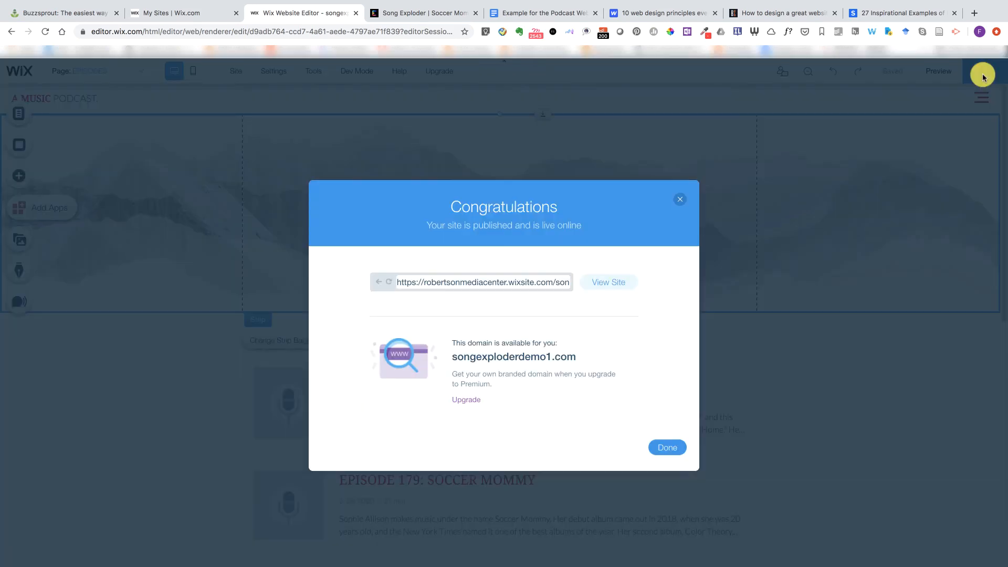
- View the published site, follow its Listen link to look over the Episodes page, and return to the home page
{"action": "left_click", "coordinate": [608, 284]}
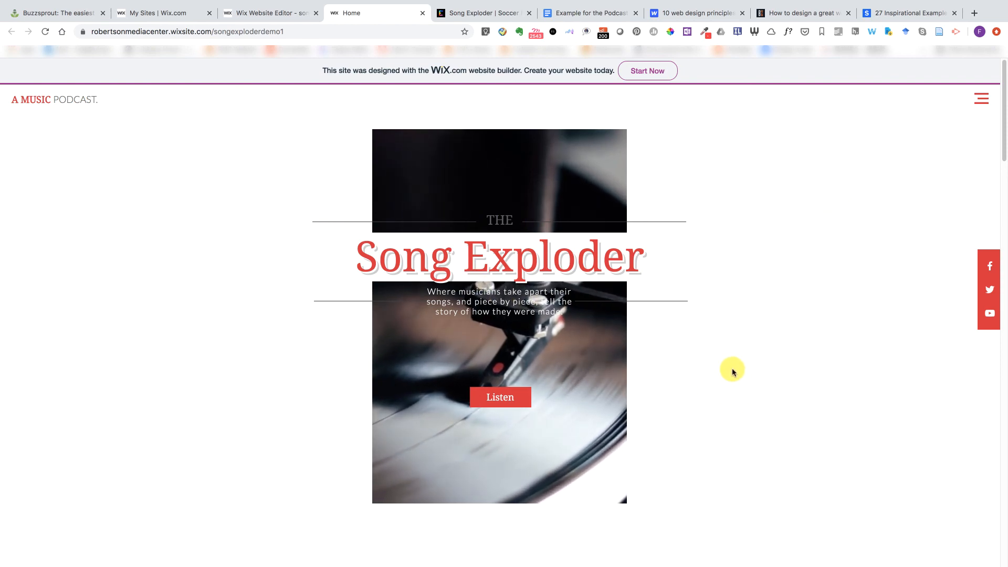
{"action": "left_click", "coordinate": [520, 393]}
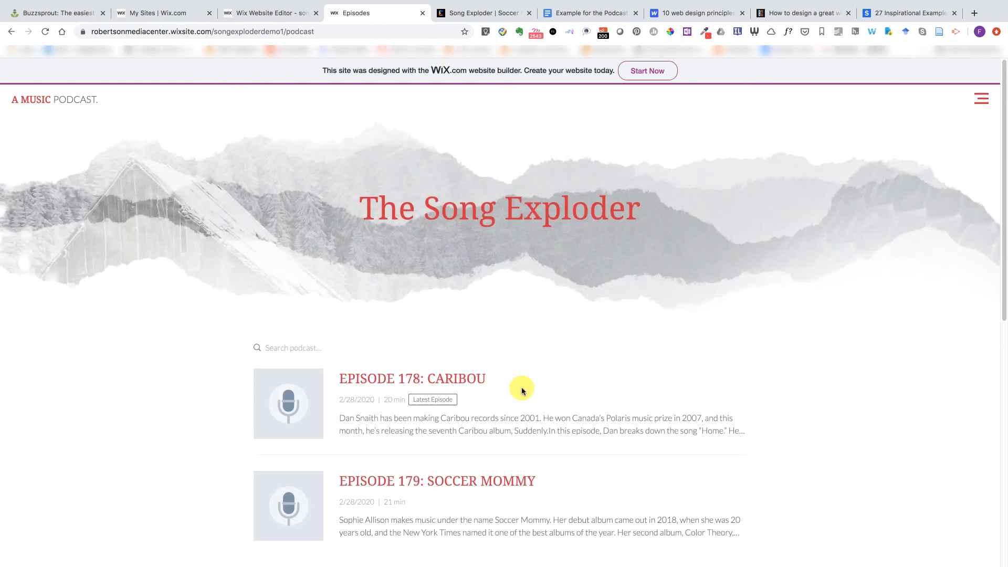
{"action": "scroll", "coordinate": [589, 341], "scroll_direction": "down", "scroll_amount": 3}
{"action": "scroll", "coordinate": [589, 341], "scroll_direction": "up", "scroll_amount": 3}
{"action": "left_click", "coordinate": [12, 32]}
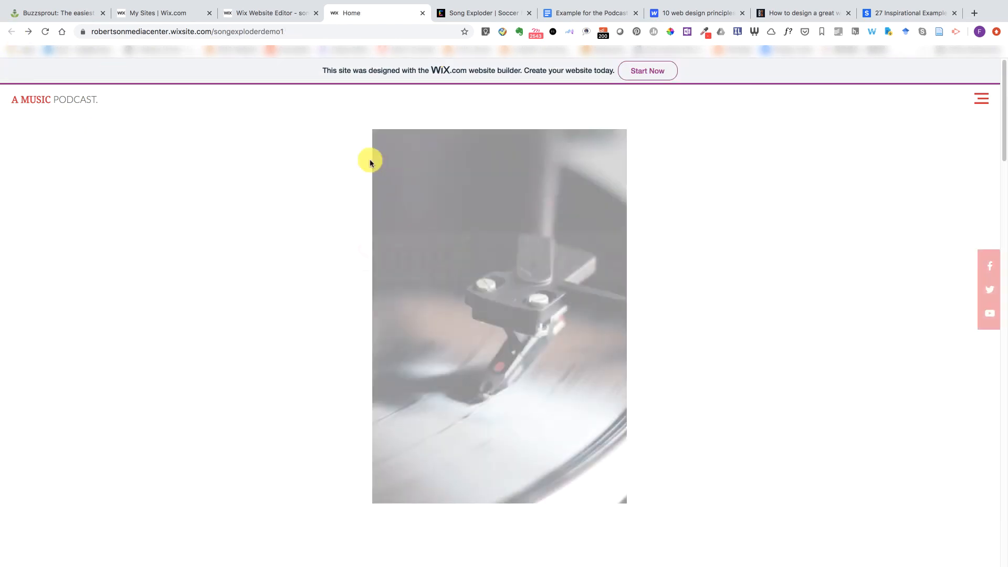
- Examine the live home page from the latest episode down to the contact footer, close it and return to the Wix editor
{"action": "scroll", "coordinate": [792, 292], "scroll_direction": "down", "scroll_amount": 6}
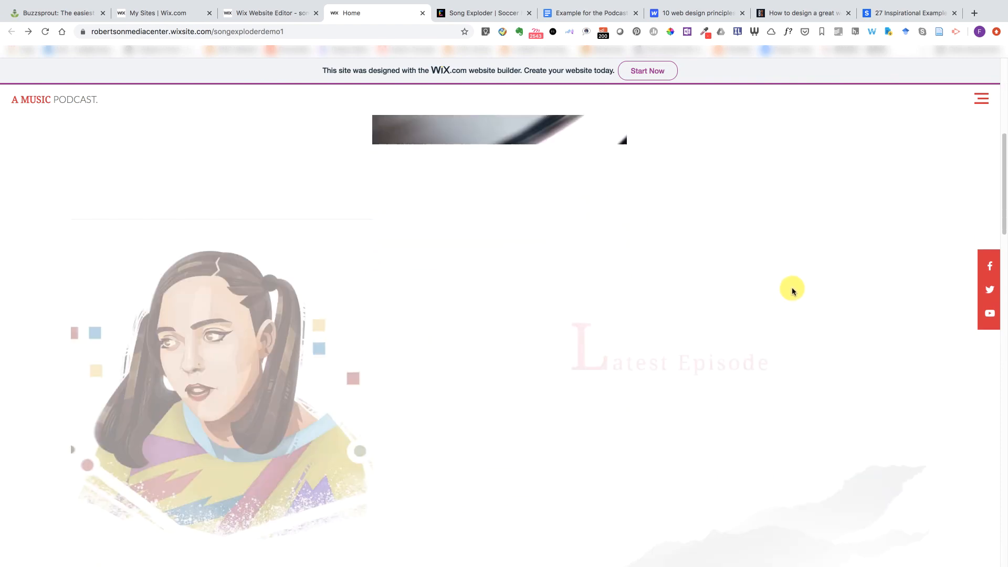
{"action": "scroll", "coordinate": [792, 289], "scroll_direction": "down", "scroll_amount": 2}
{"action": "scroll", "coordinate": [792, 288], "scroll_direction": "down", "scroll_amount": 2}
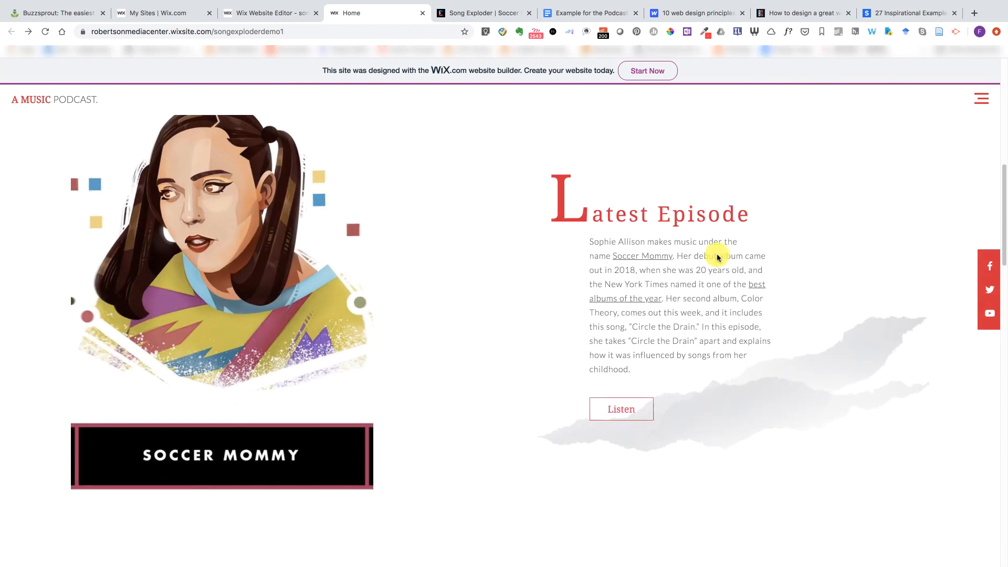
{"action": "scroll", "coordinate": [738, 316], "scroll_direction": "down", "scroll_amount": 3}
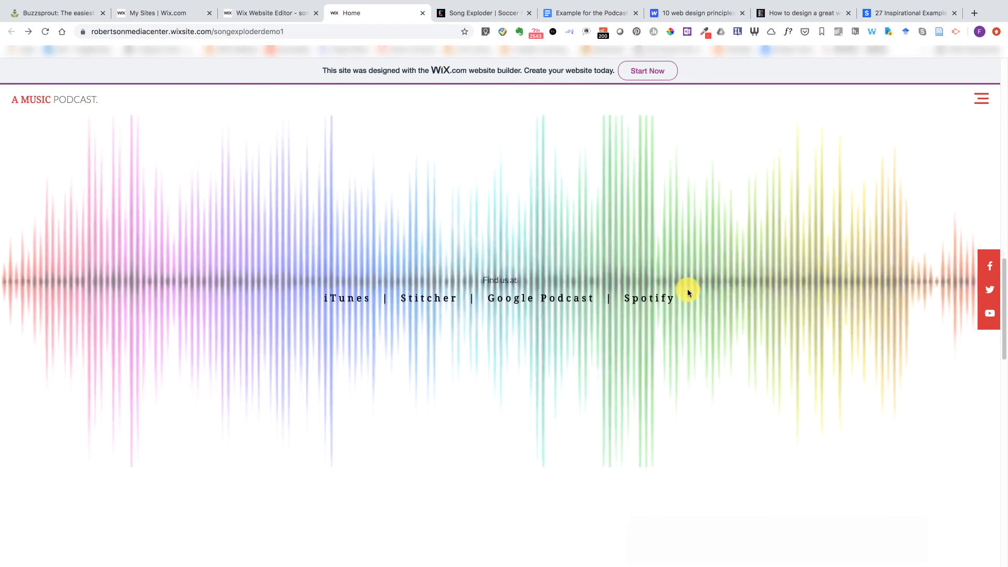
{"action": "scroll", "coordinate": [686, 288], "scroll_direction": "down", "scroll_amount": 5}
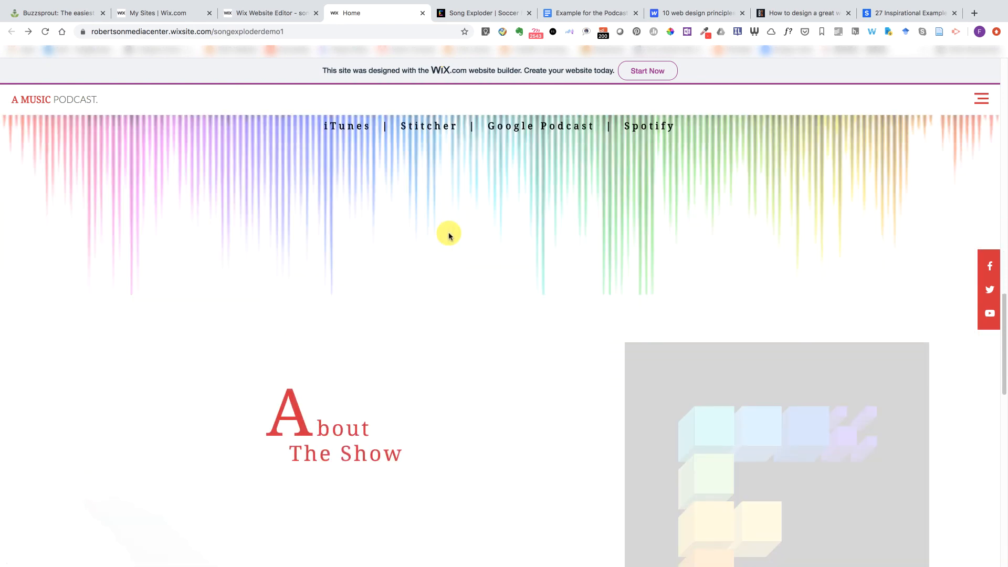
{"action": "scroll", "coordinate": [449, 233], "scroll_direction": "down", "scroll_amount": 5}
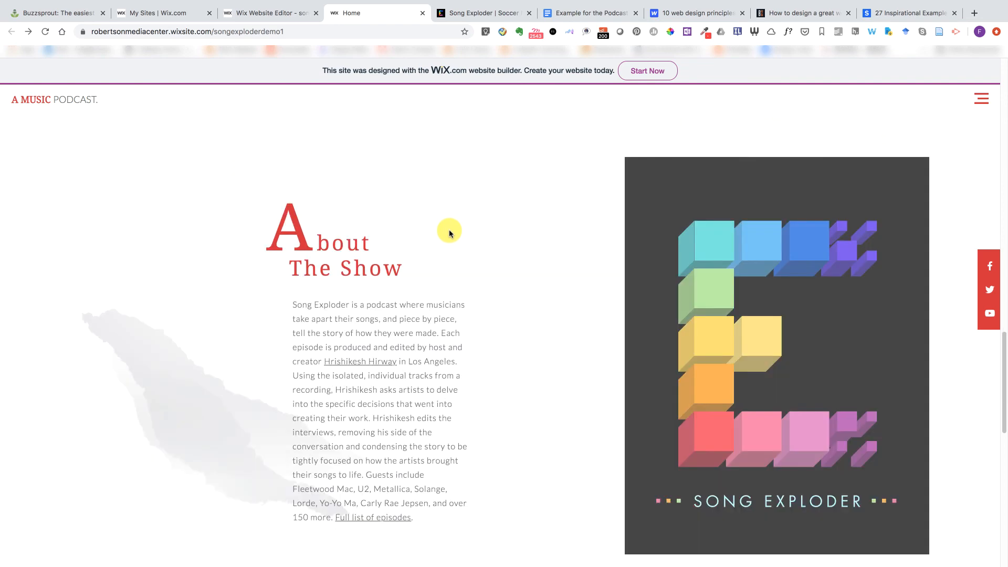
{"action": "scroll", "coordinate": [449, 231], "scroll_direction": "down", "scroll_amount": 8}
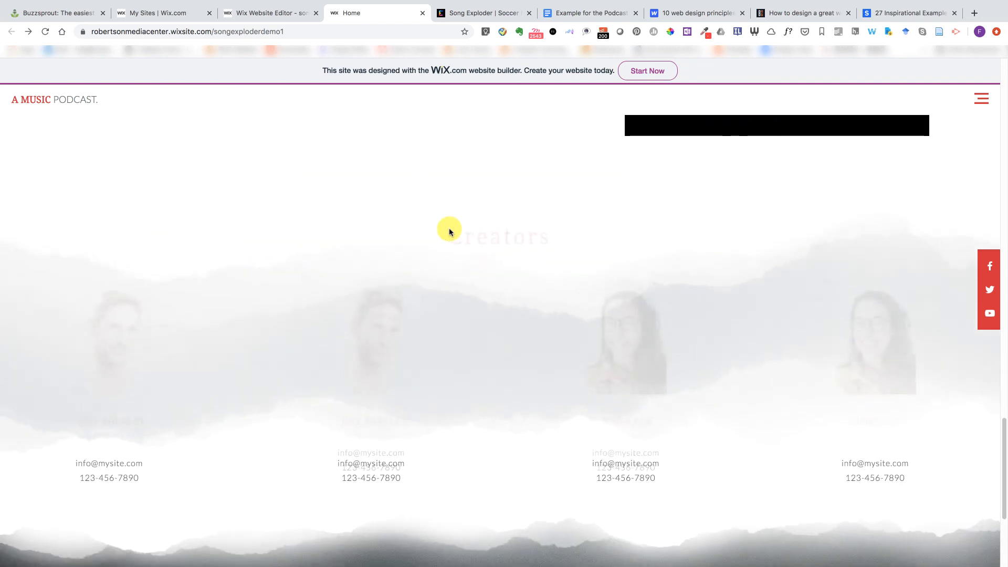
{"action": "scroll", "coordinate": [449, 229], "scroll_direction": "down", "scroll_amount": 4}
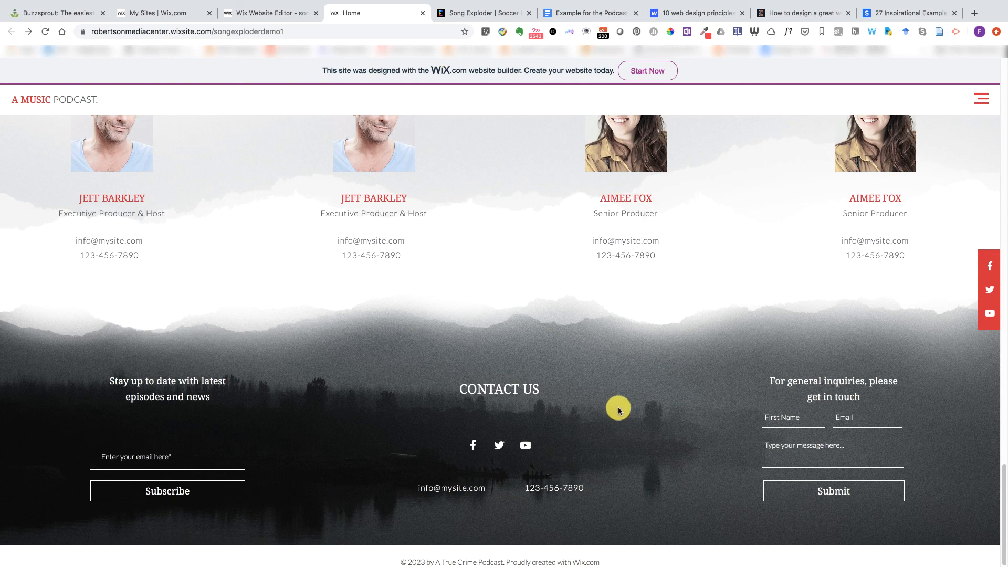
{"action": "scroll", "coordinate": [614, 414], "scroll_direction": "up", "scroll_amount": 15}
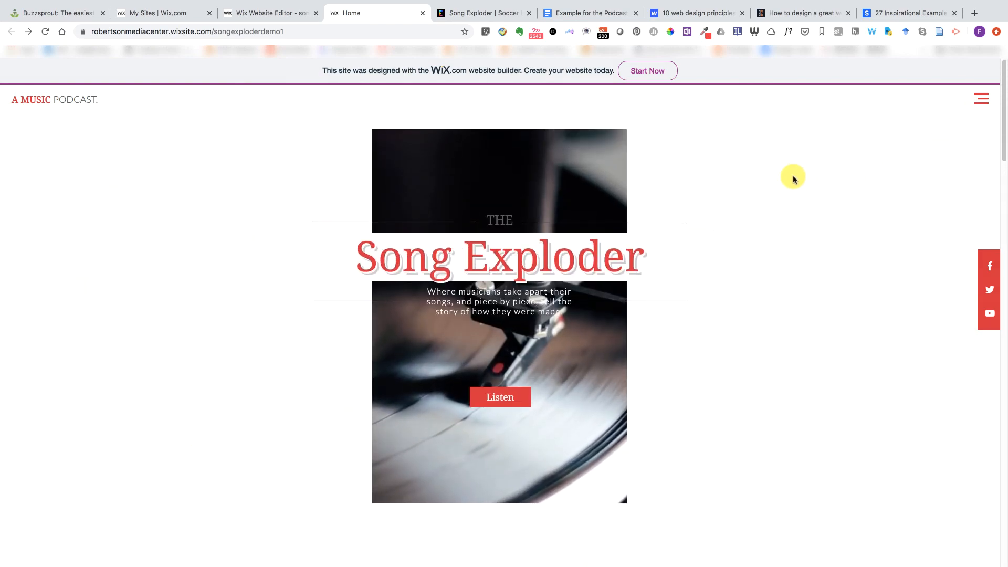
{"action": "left_click", "coordinate": [422, 13]}
{"action": "left_click", "coordinate": [680, 200]}
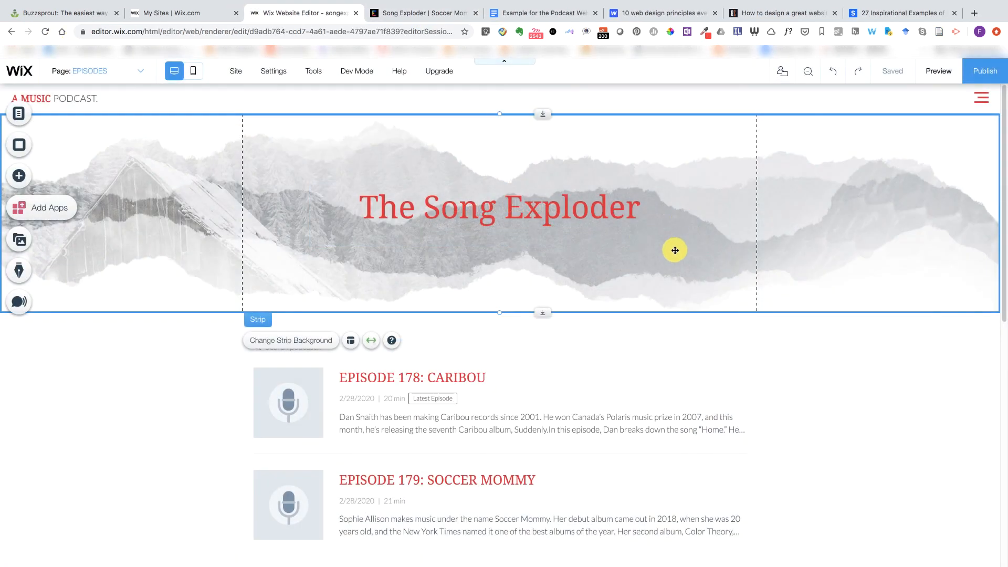
- Open the image chooser for the background of the Contact Us footer strip on the Episodes page
{"action": "scroll", "coordinate": [716, 290], "scroll_direction": "down", "scroll_amount": 9}
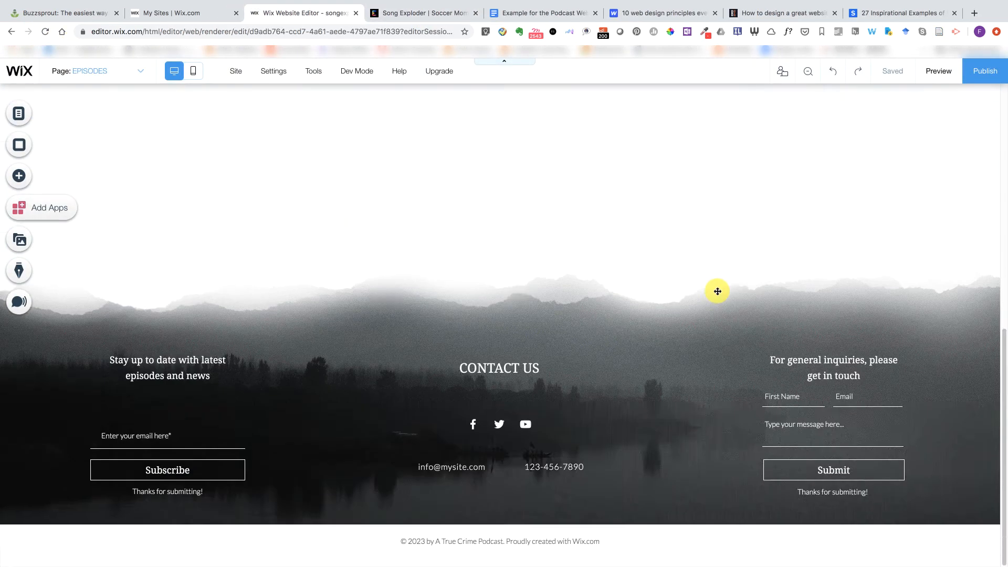
{"action": "scroll", "coordinate": [716, 288], "scroll_direction": "up", "scroll_amount": 6}
{"action": "scroll", "coordinate": [629, 420], "scroll_direction": "down", "scroll_amount": 5}
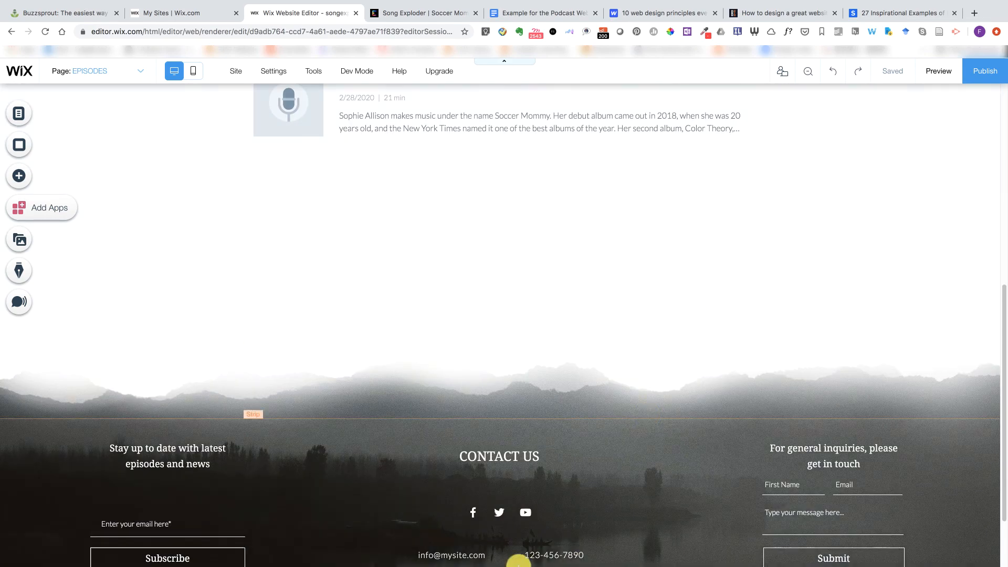
{"action": "left_click", "coordinate": [562, 402]}
{"action": "scroll", "coordinate": [562, 403], "scroll_direction": "down", "scroll_amount": 2}
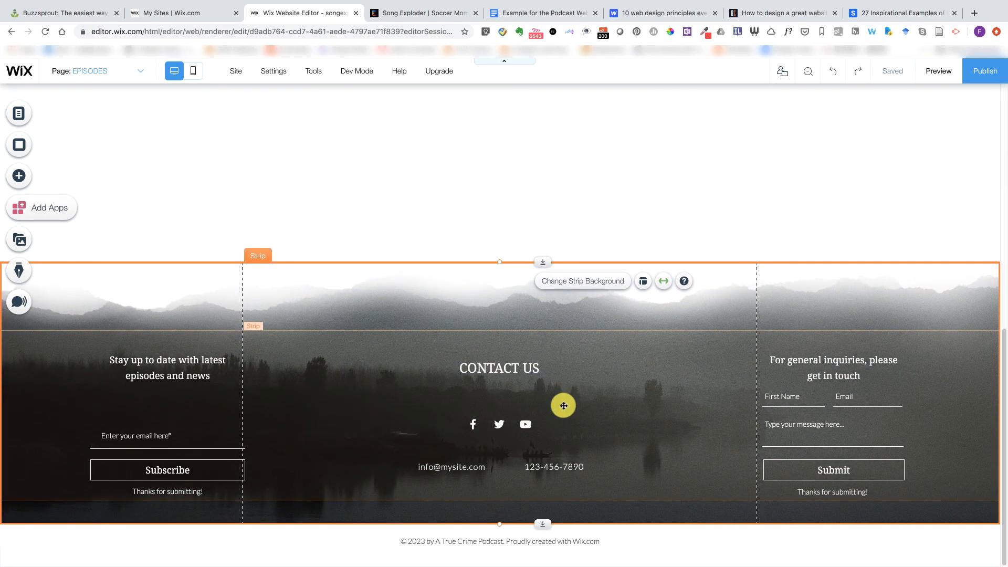
{"action": "left_click", "coordinate": [572, 281]}
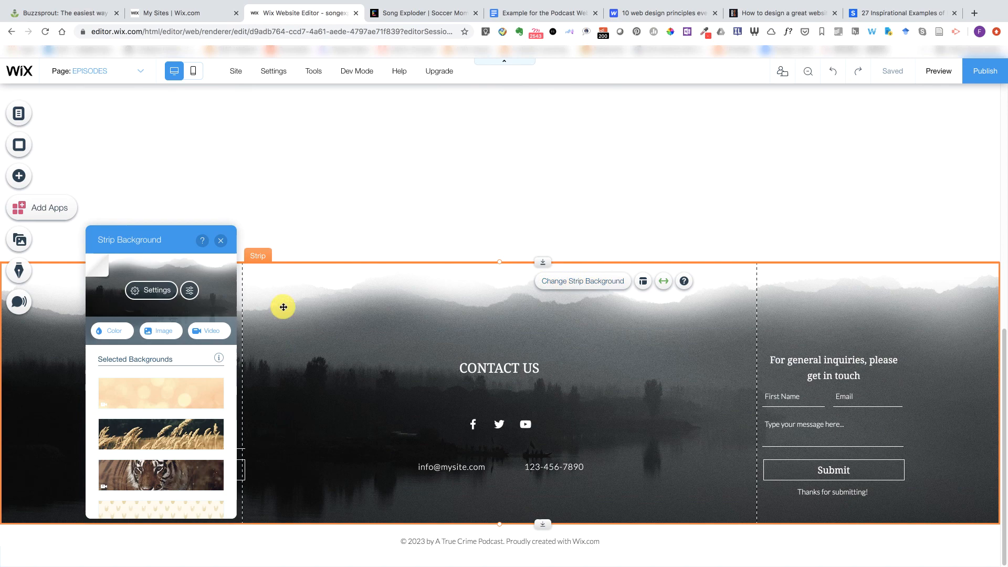
{"action": "left_click", "coordinate": [157, 331]}
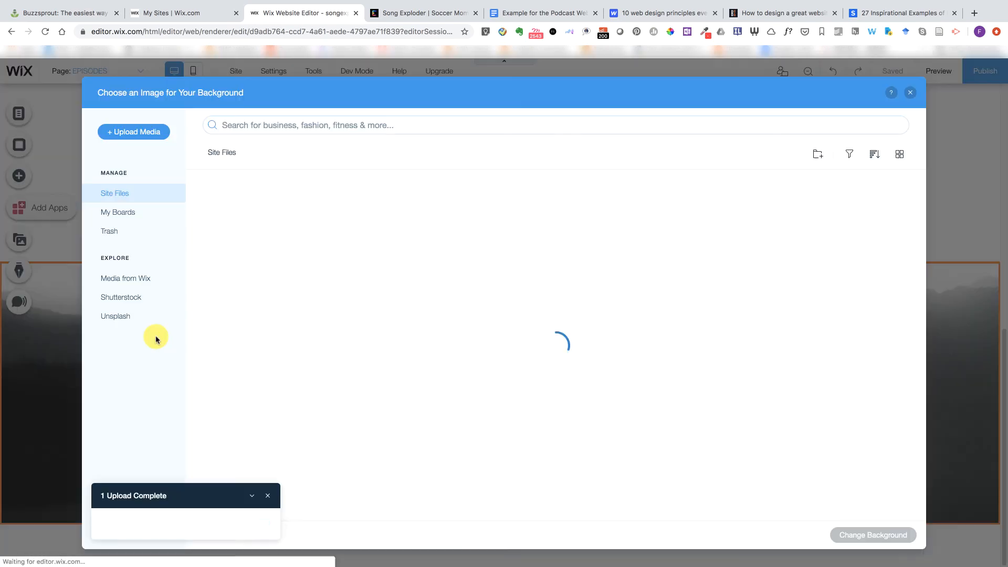
- Search the Unsplash photo collection for "RECORDER" as a possible footer background
{"action": "left_click", "coordinate": [150, 279]}
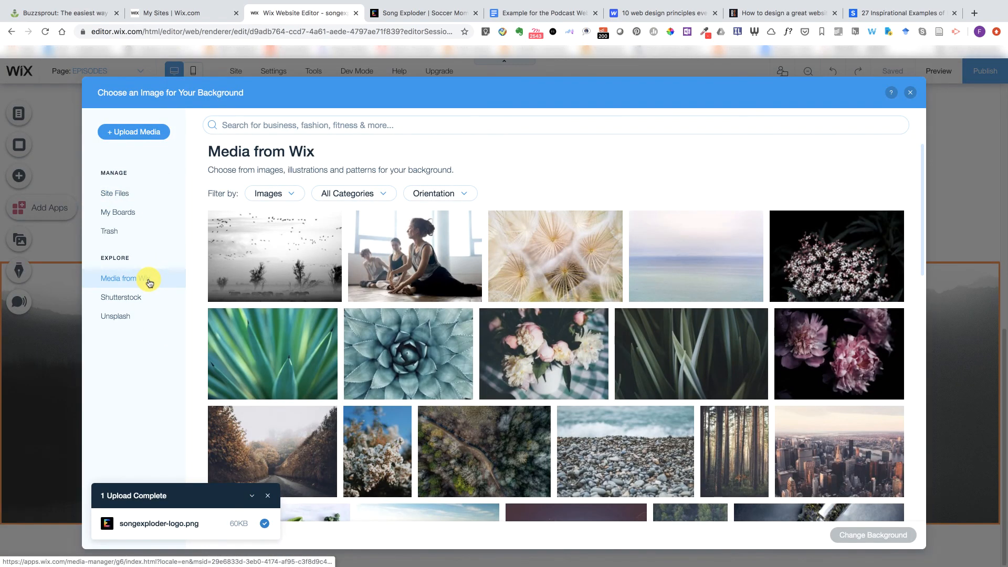
{"action": "left_click", "coordinate": [132, 318]}
{"action": "left_click", "coordinate": [318, 126]}
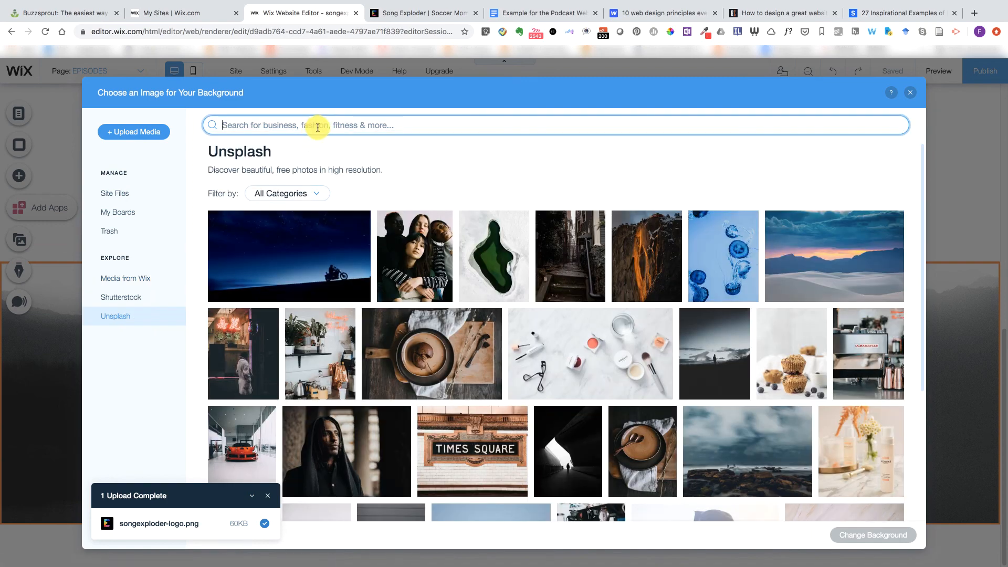
{"action": "type", "text": "REC"}
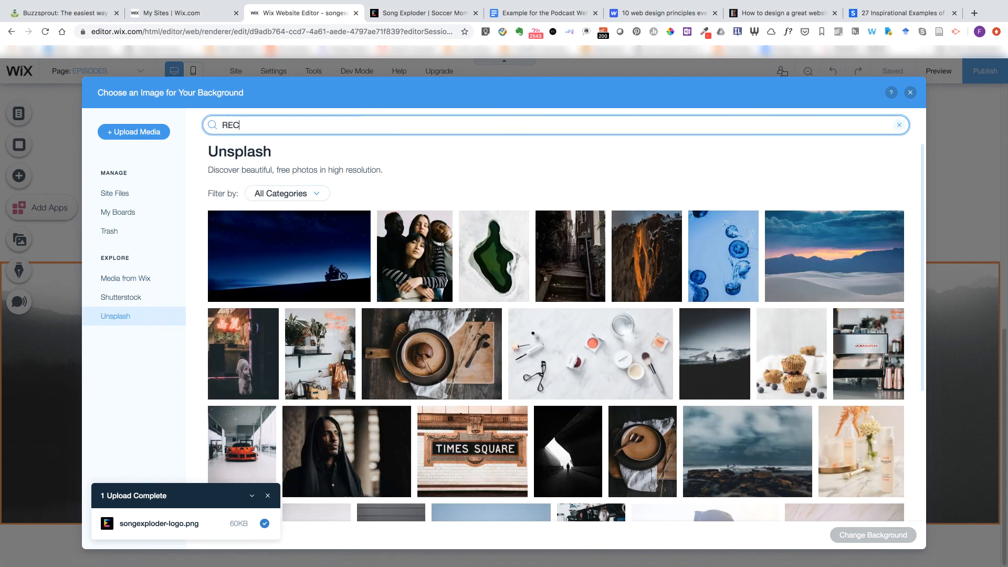
{"action": "type", "text": "ORDER"}
{"action": "key", "text": "Return"}
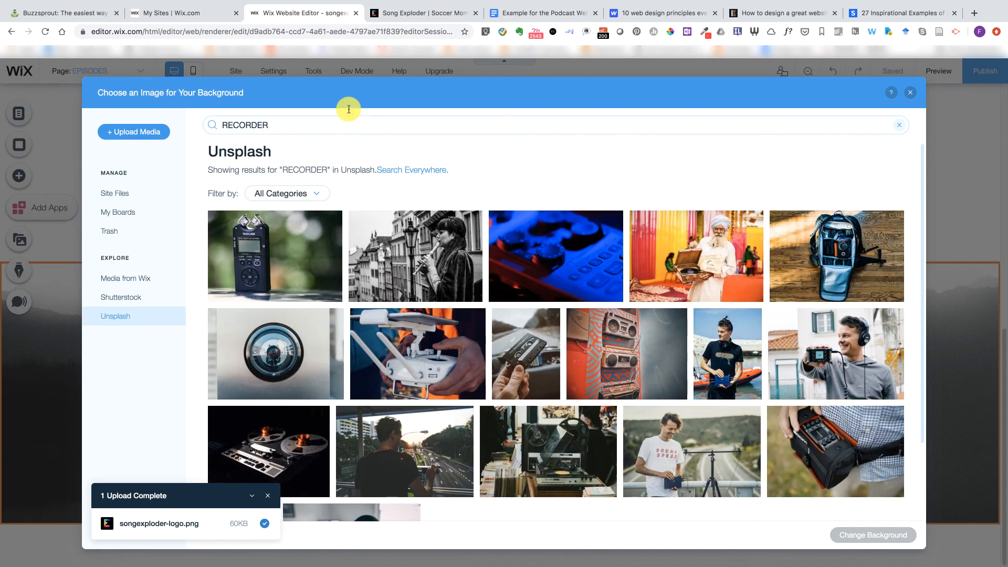
- Search the Media from Wix collection for "RECORDER"
{"action": "left_click", "coordinate": [126, 280]}
{"action": "left_click", "coordinate": [342, 125]}
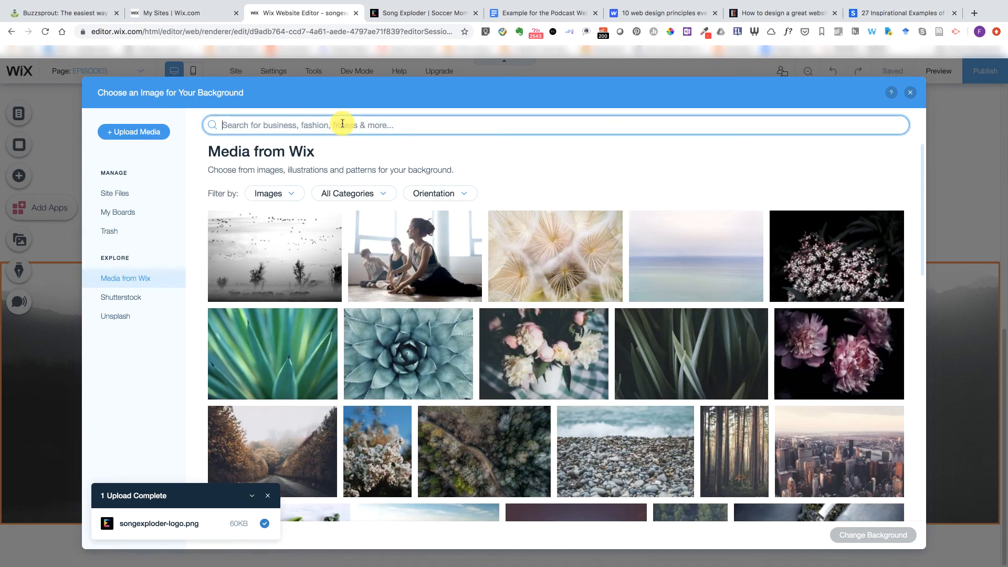
{"action": "type", "text": "RECORDE"}
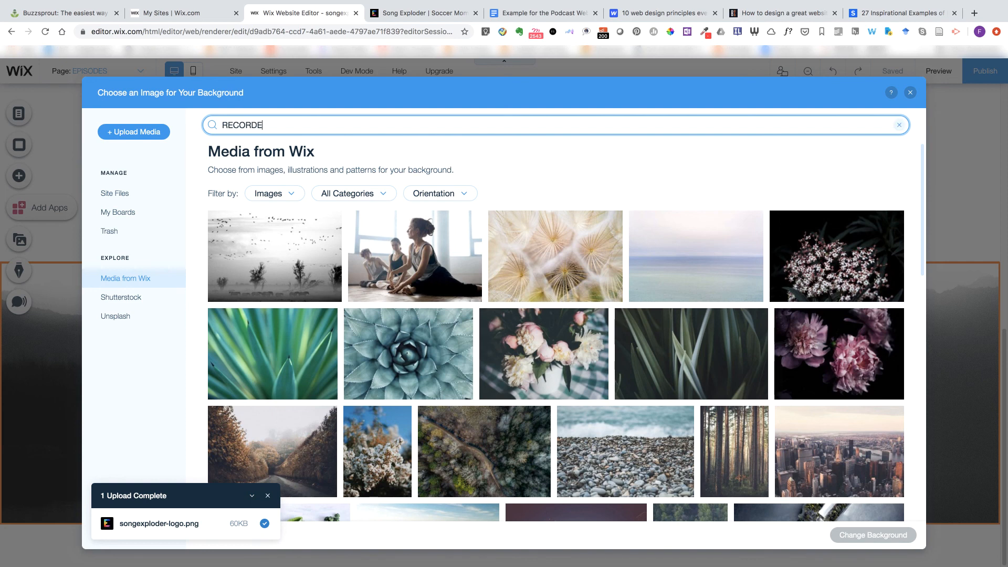
{"action": "type", "text": "R"}
{"action": "key", "text": "Return"}
- Search Media from Wix for "RECORD" and set the Record Player image as the footer strip's background
{"action": "left_click", "coordinate": [339, 121]}
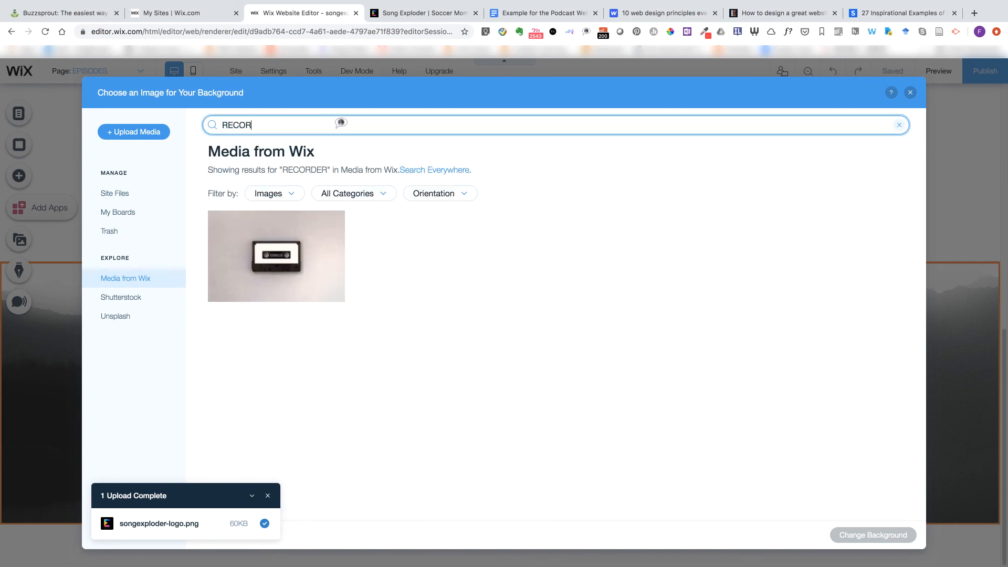
{"action": "type", "text": "D"}
{"action": "key", "text": "Return"}
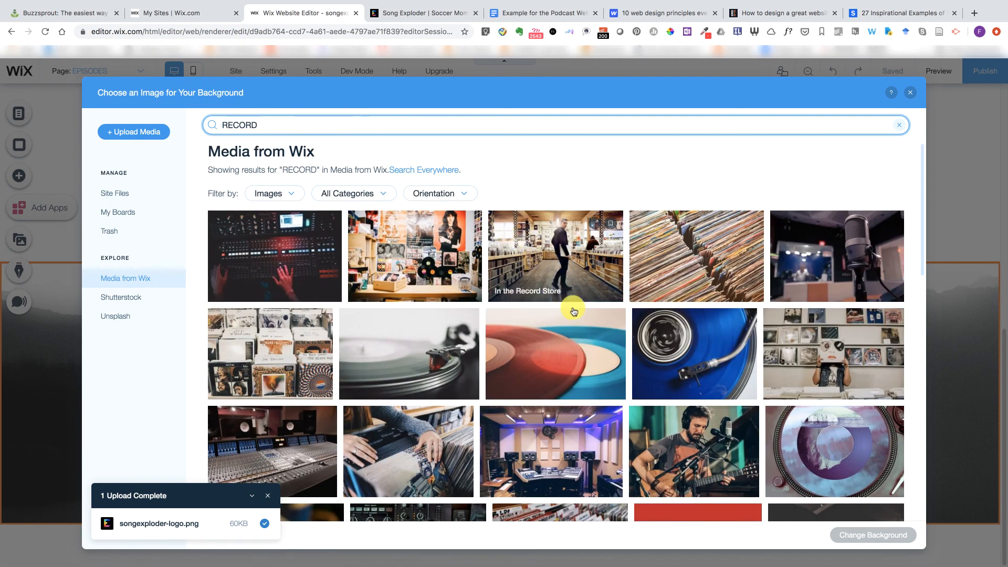
{"action": "scroll", "coordinate": [683, 348], "scroll_direction": "down", "scroll_amount": 3}
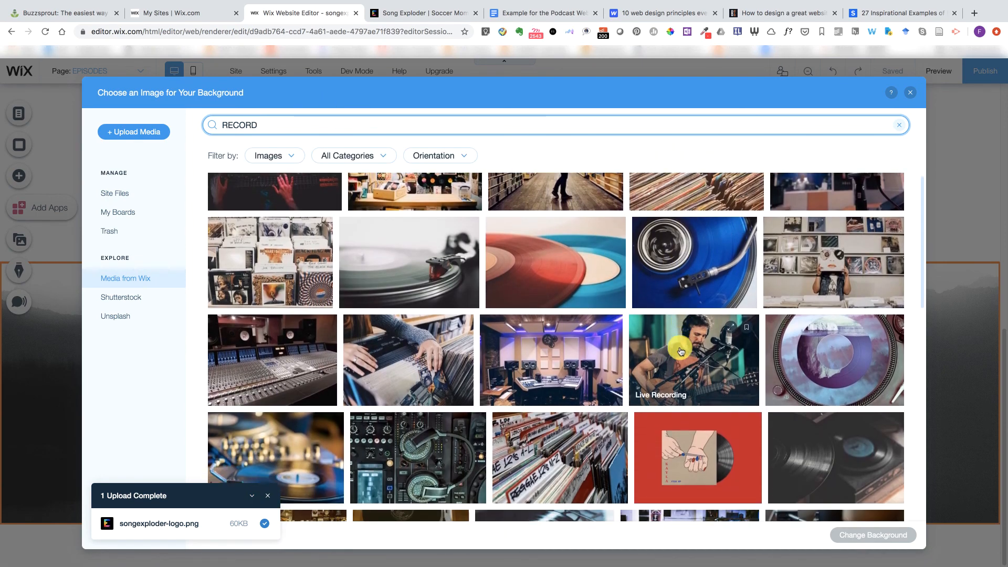
{"action": "left_click", "coordinate": [800, 415]}
{"action": "scroll", "coordinate": [795, 408], "scroll_direction": "down", "scroll_amount": 1}
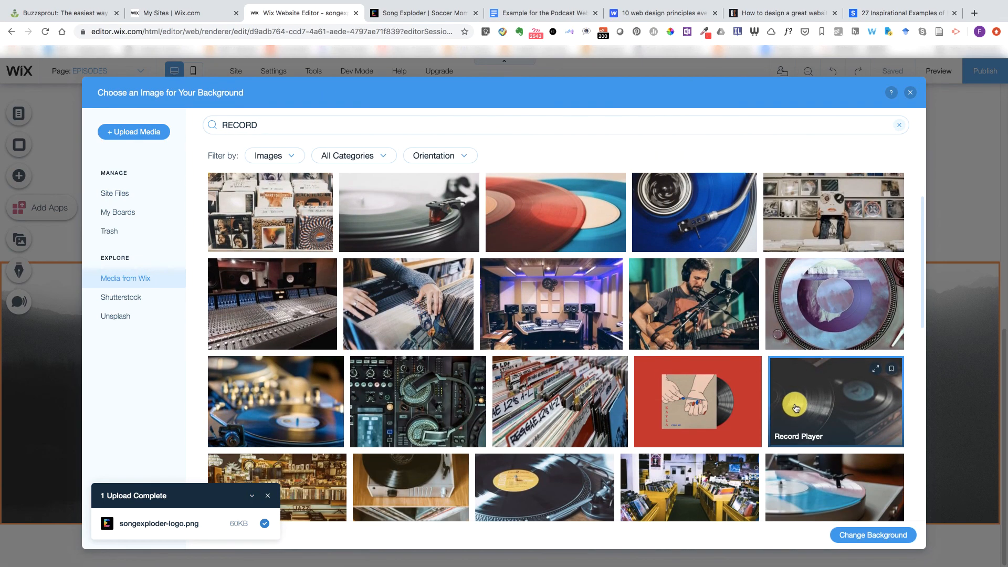
{"action": "left_click", "coordinate": [855, 535]}
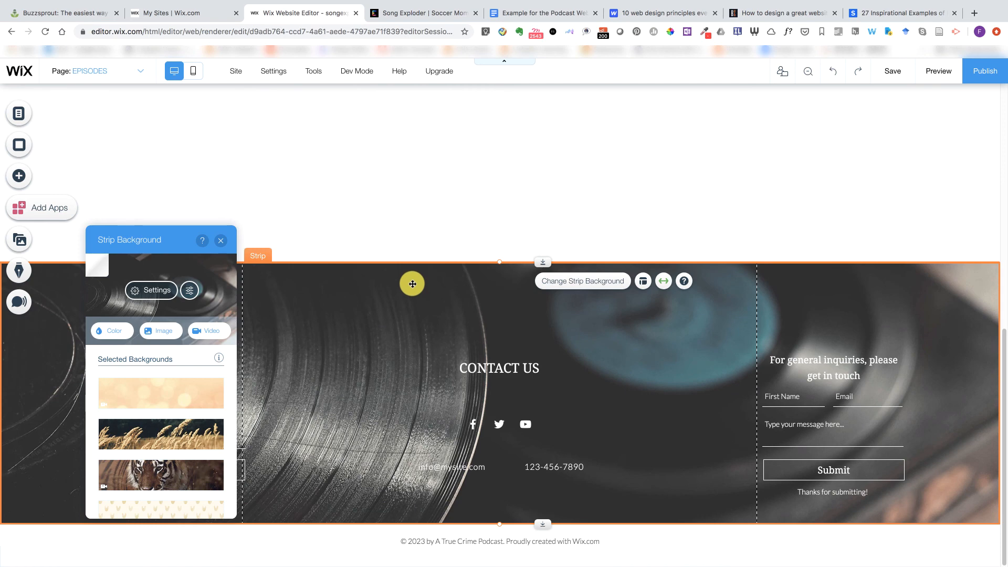
- Switch to the Home page and select the "About The Show" heading
{"action": "scroll", "coordinate": [412, 283], "scroll_direction": "up", "scroll_amount": 15}
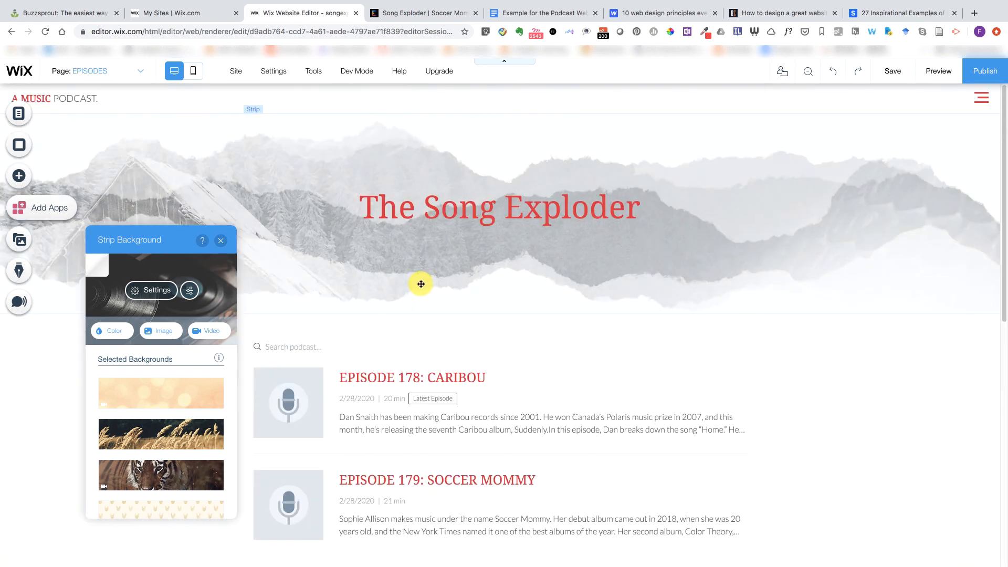
{"action": "left_click", "coordinate": [105, 73]}
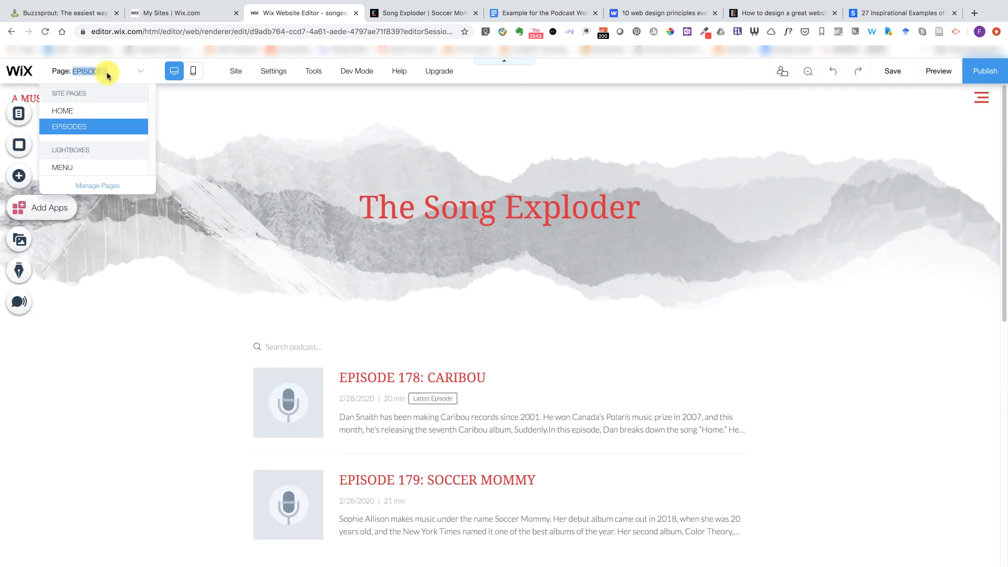
{"action": "left_click", "coordinate": [88, 109]}
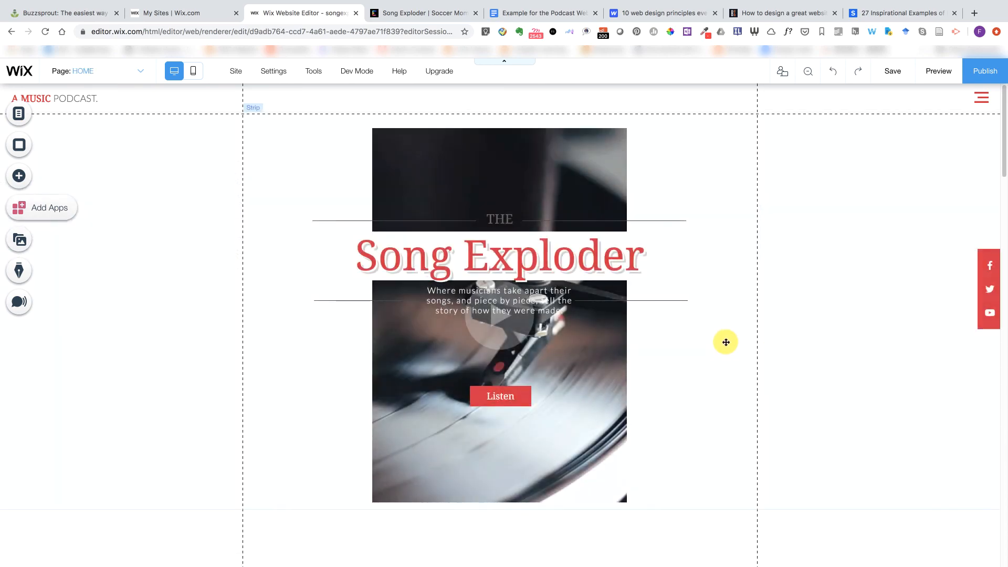
{"action": "scroll", "coordinate": [843, 373], "scroll_direction": "down", "scroll_amount": 8}
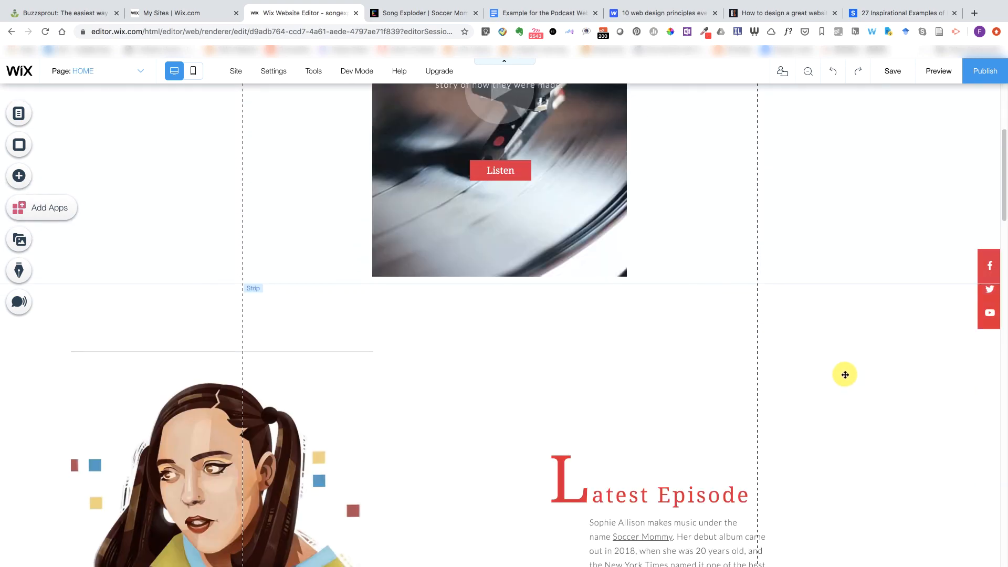
{"action": "scroll", "coordinate": [843, 374], "scroll_direction": "down", "scroll_amount": 15}
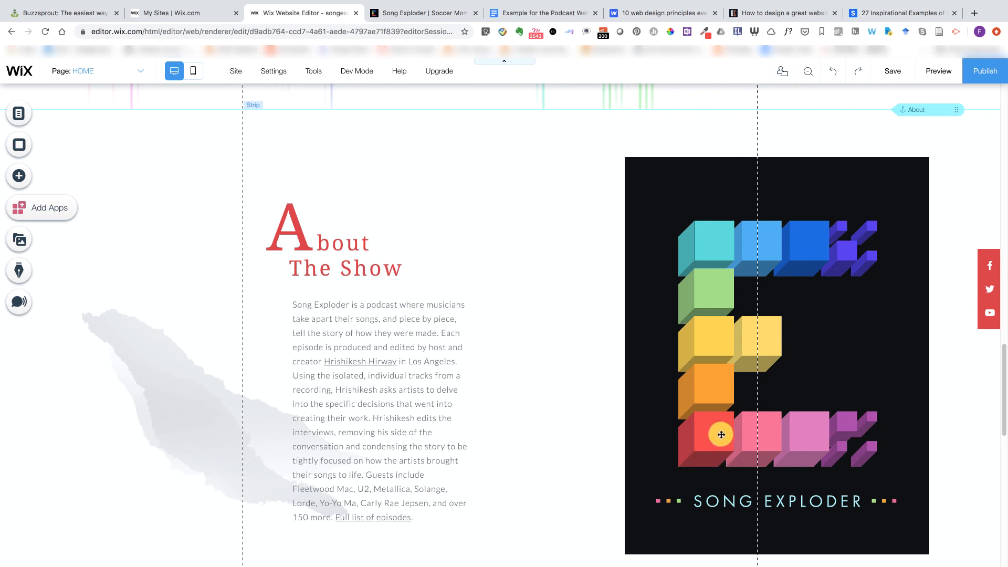
{"action": "left_click", "coordinate": [328, 262]}
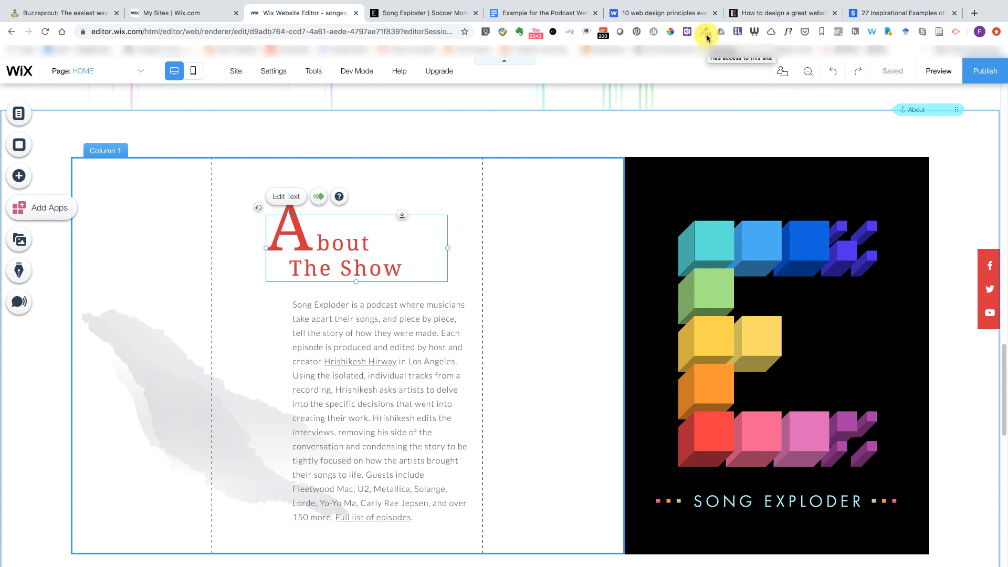
- Sample the dark red underside of the Song Exploder logo's red block and copy its hex code, 800826
{"action": "left_click", "coordinate": [705, 35]}
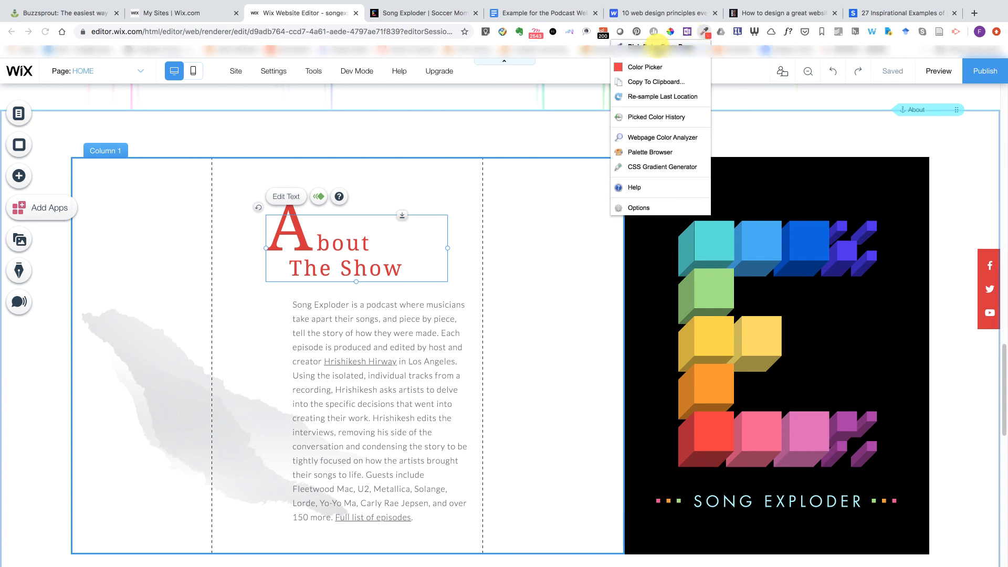
{"action": "left_click", "coordinate": [656, 45]}
{"action": "left_click", "coordinate": [708, 464]}
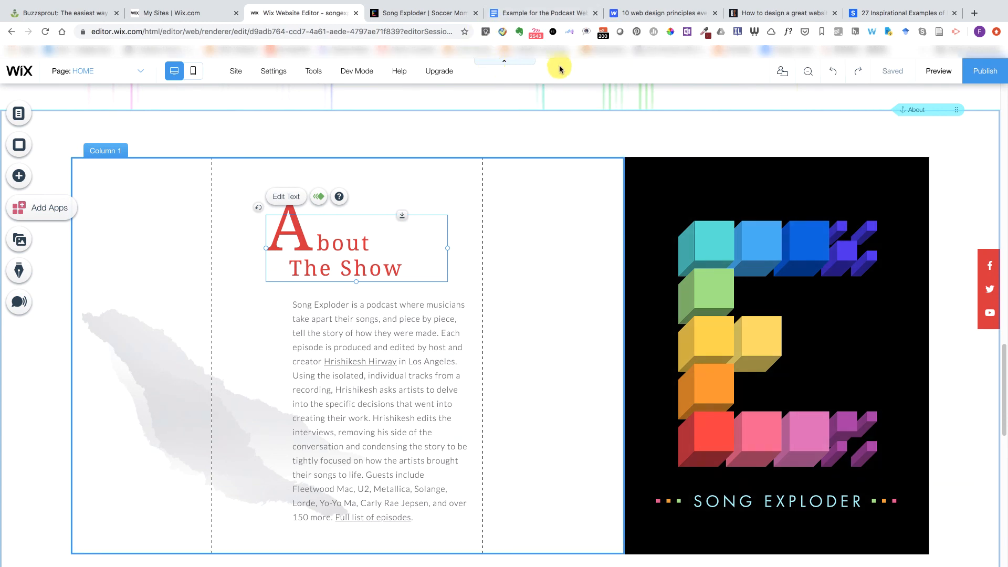
{"action": "left_click", "coordinate": [706, 36]}
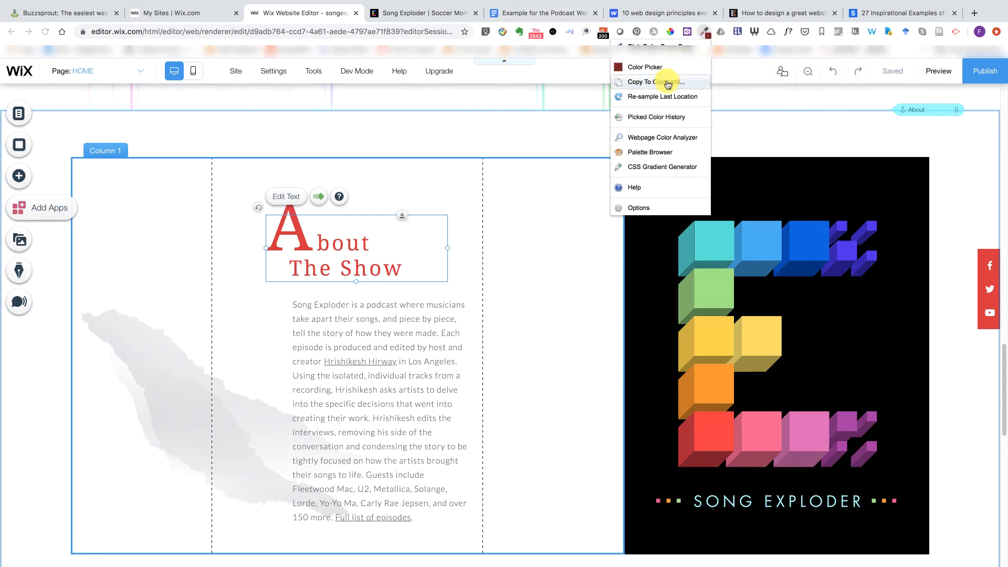
{"action": "left_click", "coordinate": [659, 72]}
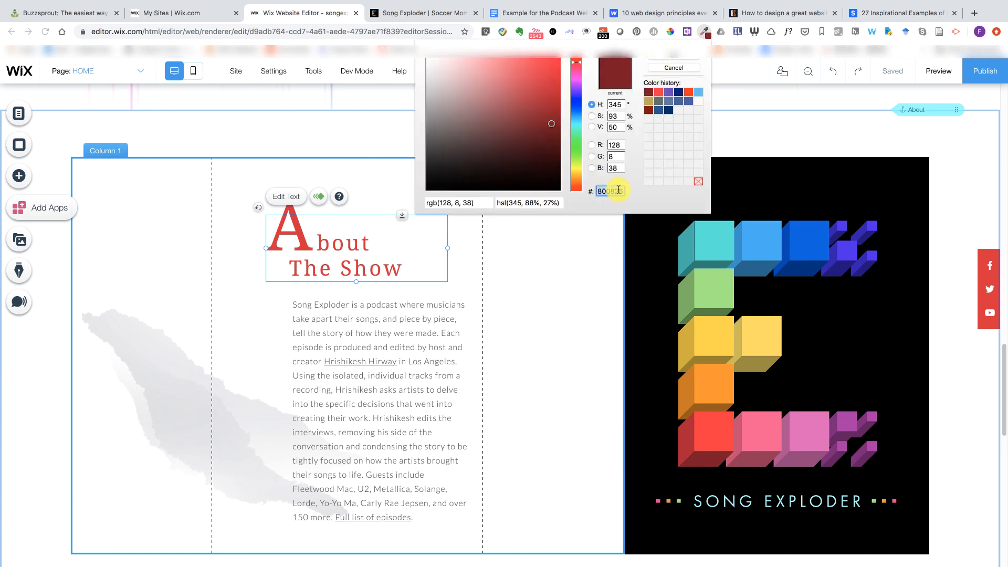
{"action": "left_click", "coordinate": [677, 60]}
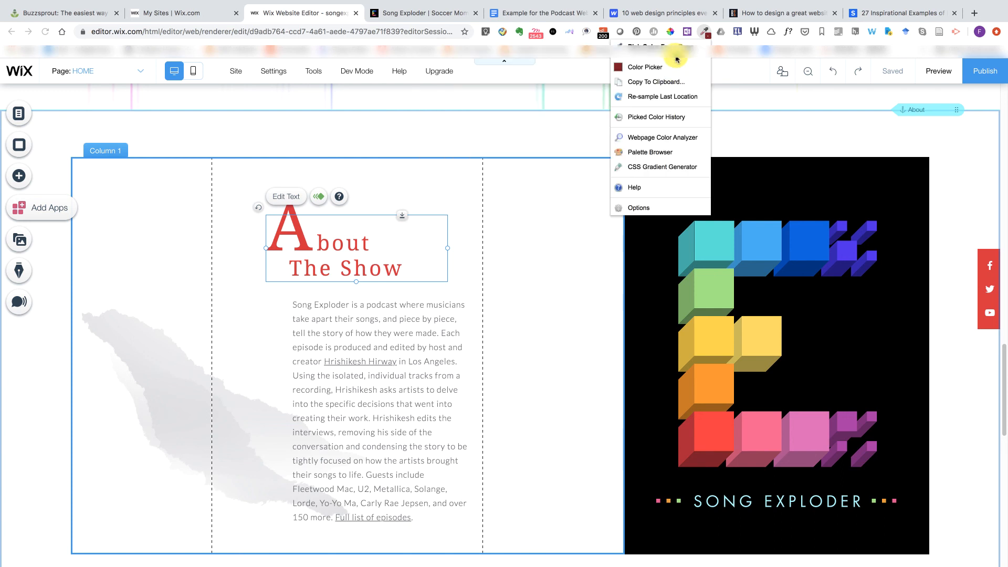
- Add #800826 as a custom colour and apply it to the "About The Show" heading text
{"action": "left_click", "coordinate": [321, 197]}
{"action": "left_click", "coordinate": [286, 197]}
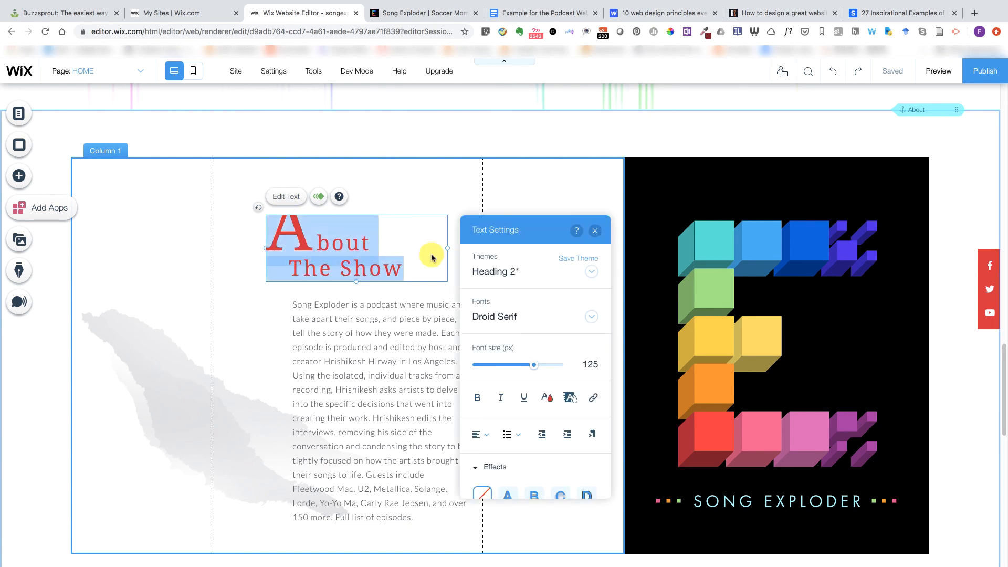
{"action": "left_click", "coordinate": [546, 398]}
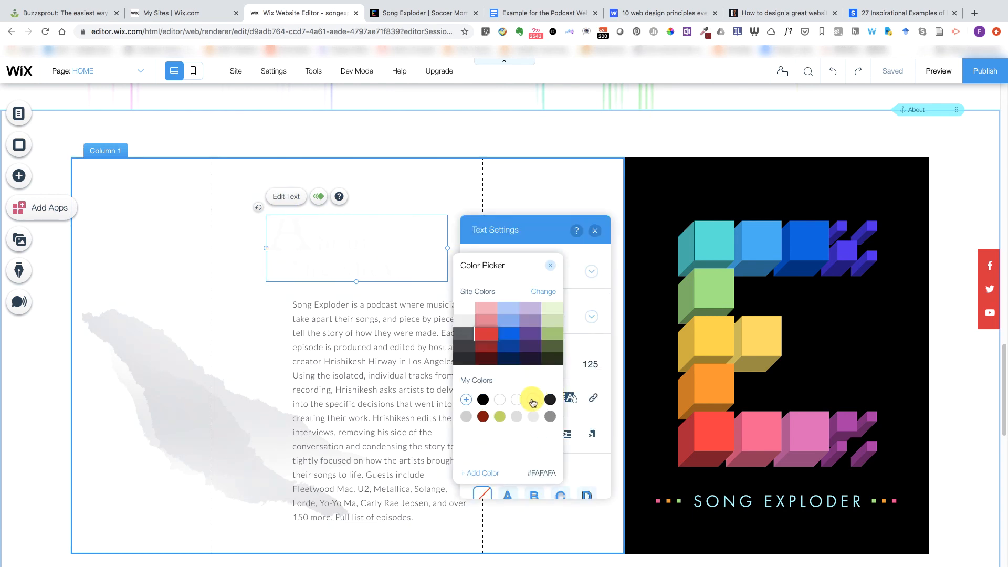
{"action": "left_click", "coordinate": [466, 399]}
{"action": "left_click", "coordinate": [58, 216]}
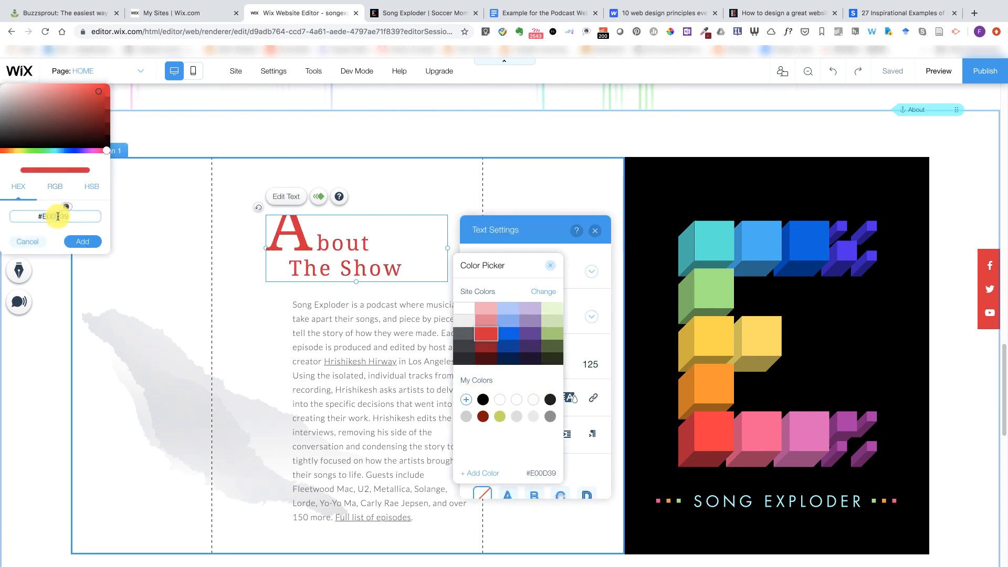
{"action": "key", "text": "ctrl+v"}
{"action": "left_click", "coordinate": [84, 241]}
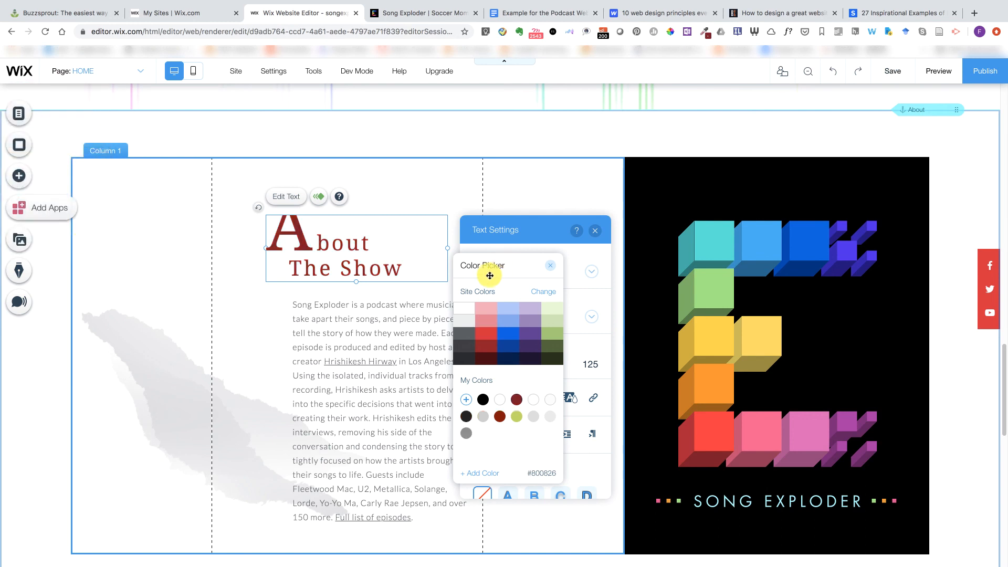
{"action": "left_click", "coordinate": [513, 143]}
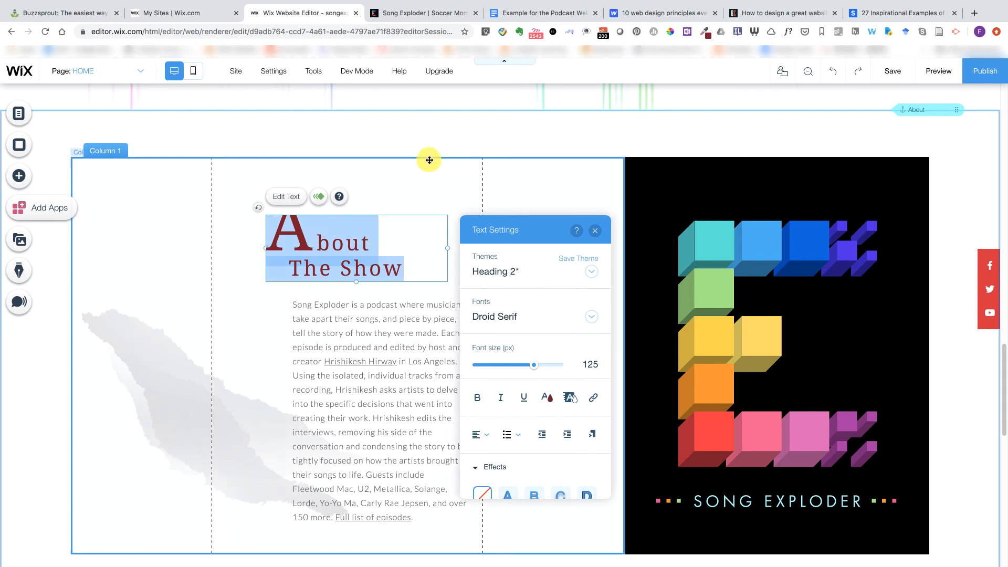
{"action": "left_click", "coordinate": [436, 142]}
- Sample the bright red front face of the Song Exploder logo's red block and copy its hex code, #FC103D
{"action": "left_click", "coordinate": [354, 251]}
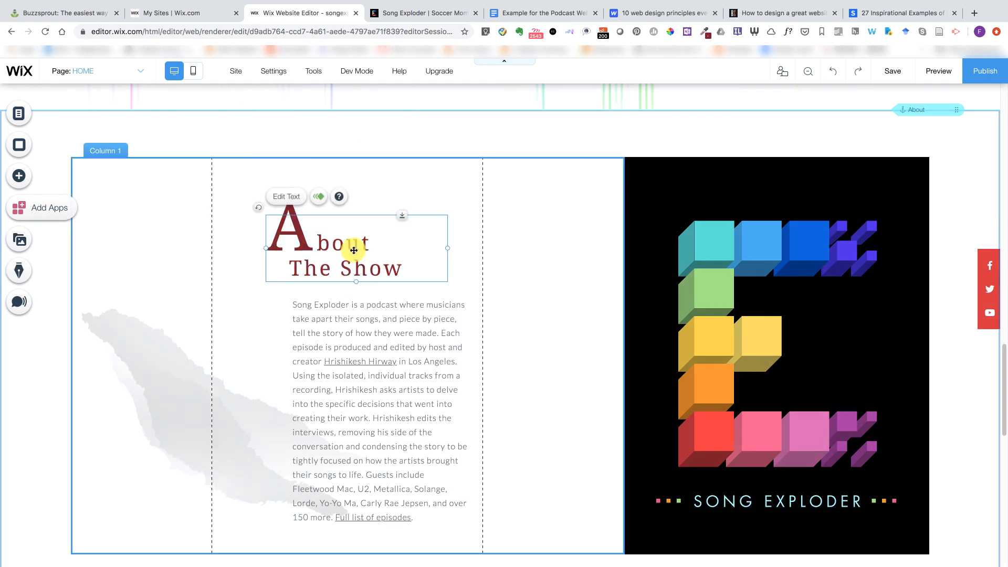
{"action": "left_click", "coordinate": [706, 32]}
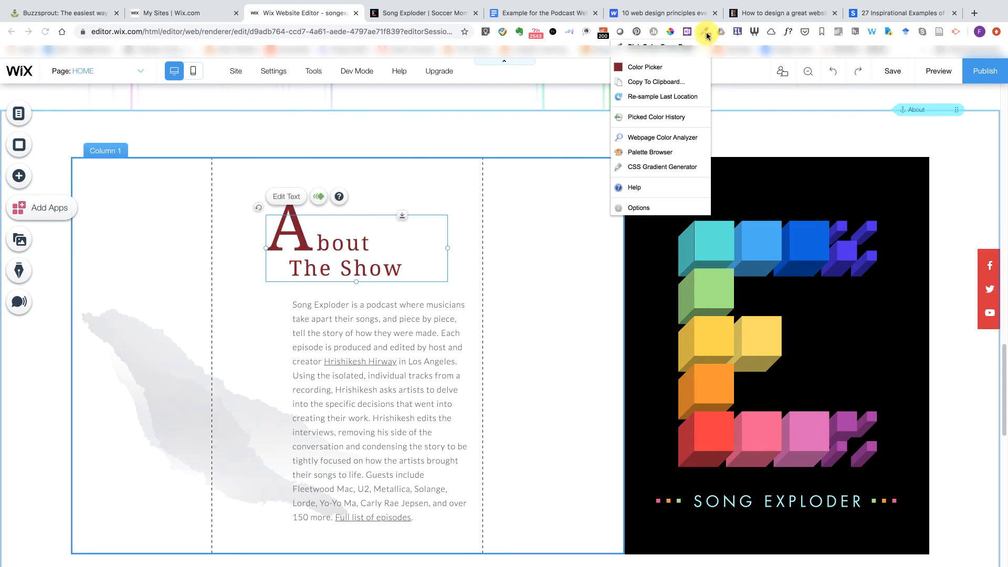
{"action": "left_click", "coordinate": [643, 66]}
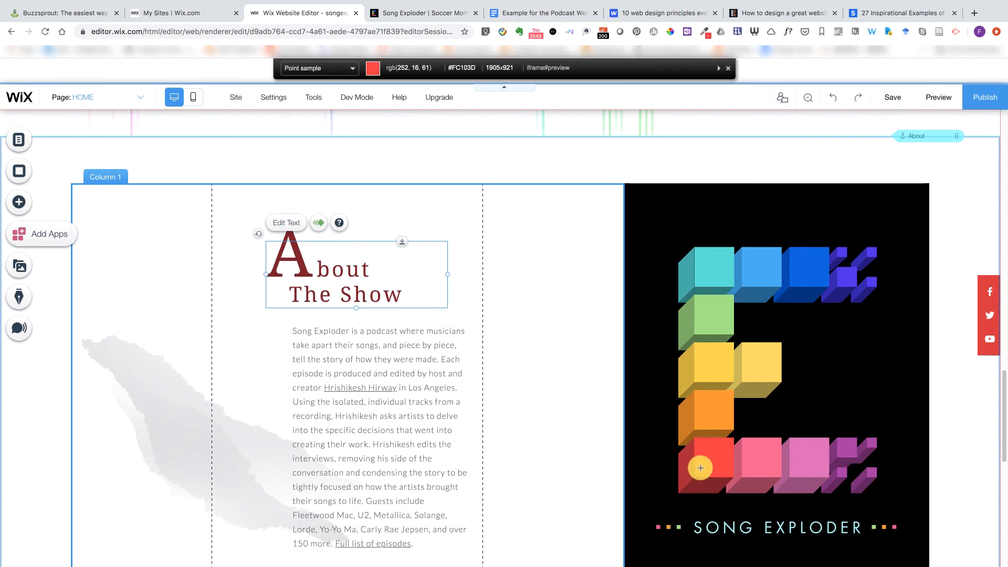
{"action": "left_click", "coordinate": [703, 471]}
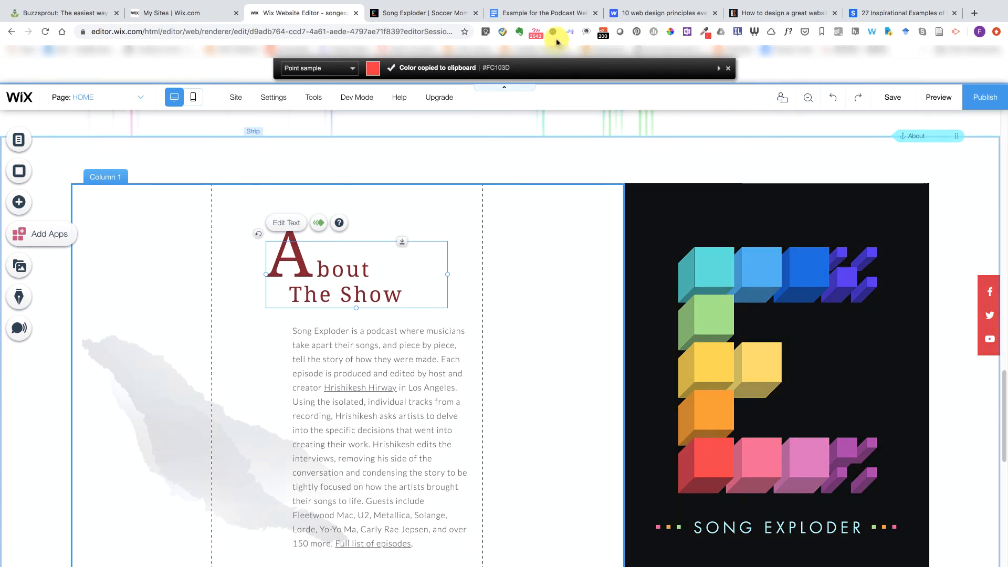
{"action": "left_click", "coordinate": [704, 32]}
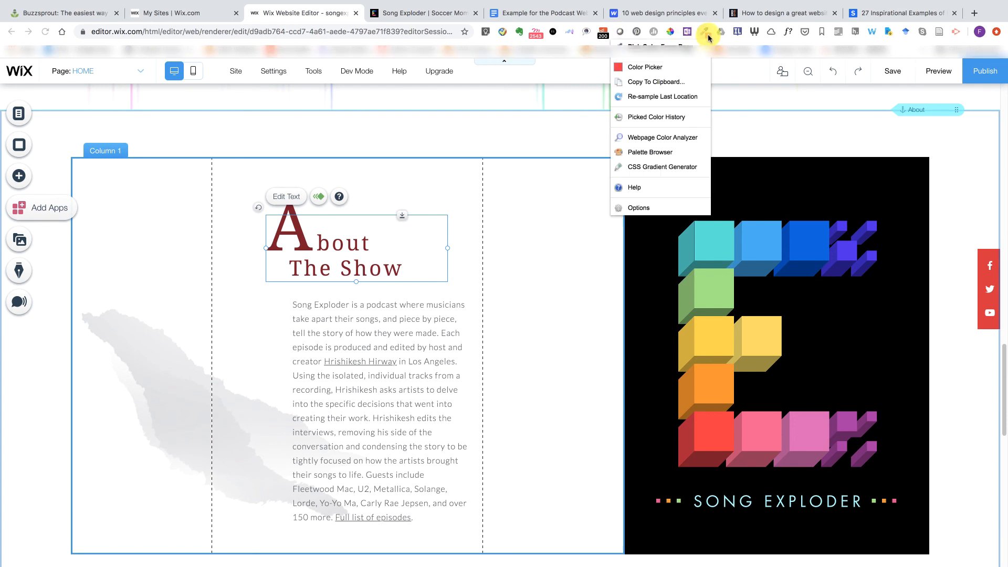
{"action": "left_click", "coordinate": [666, 82]}
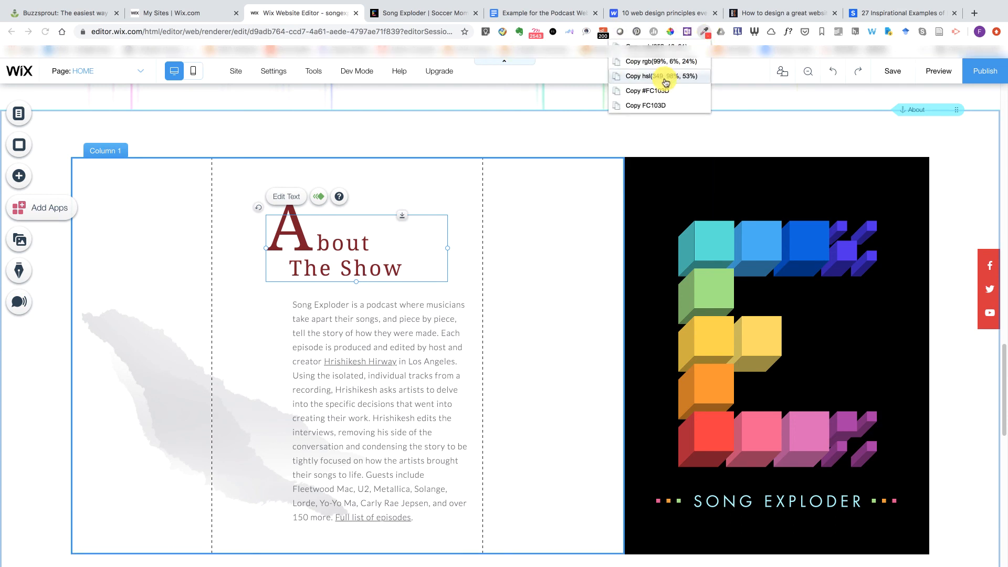
{"action": "left_click", "coordinate": [656, 91]}
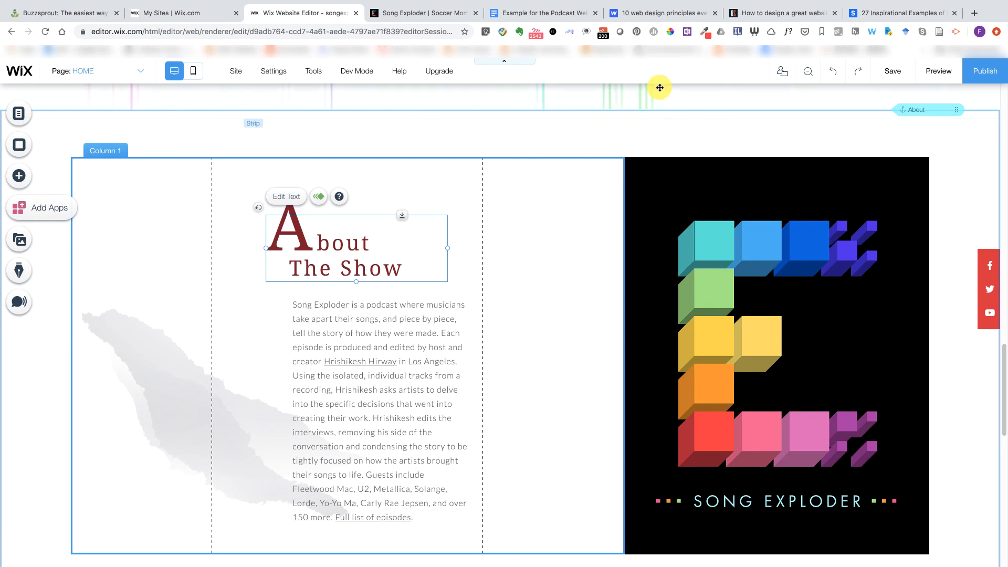
- Open a new custom text colour for the "About The Show" heading and try to enter the copied code #FC103D
{"action": "left_click", "coordinate": [286, 197]}
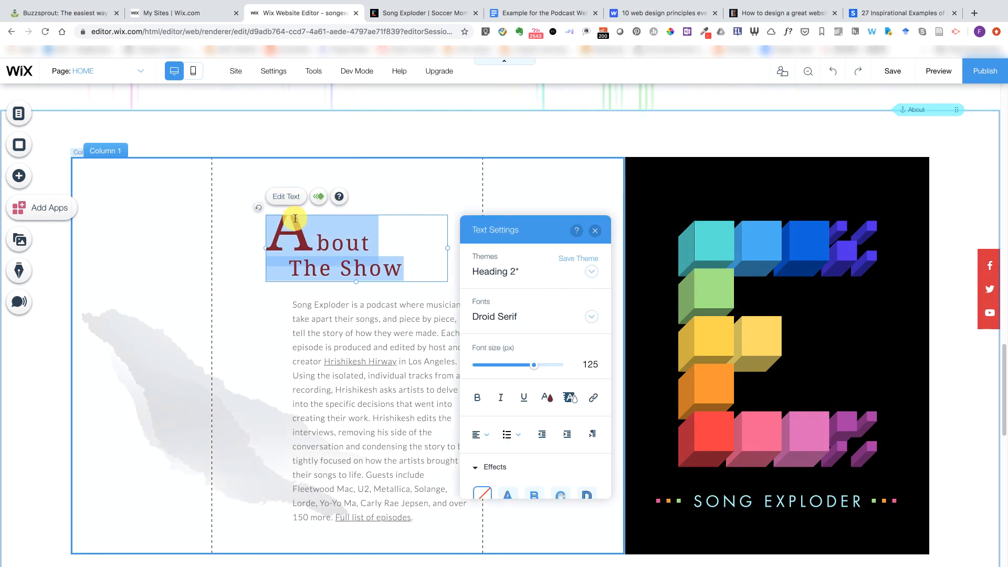
{"action": "left_click", "coordinate": [548, 400]}
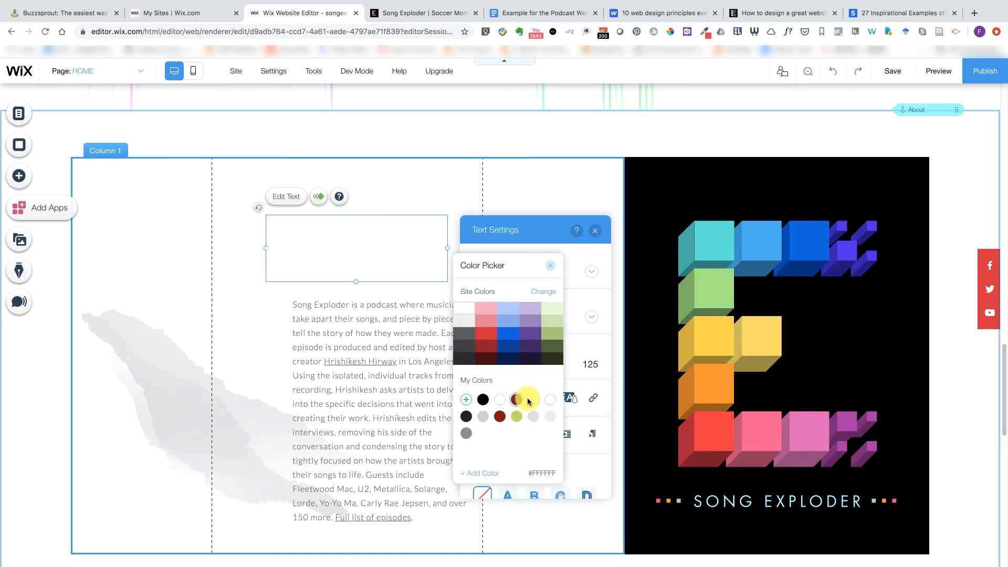
{"action": "left_click", "coordinate": [466, 399]}
{"action": "left_click", "coordinate": [77, 218]}
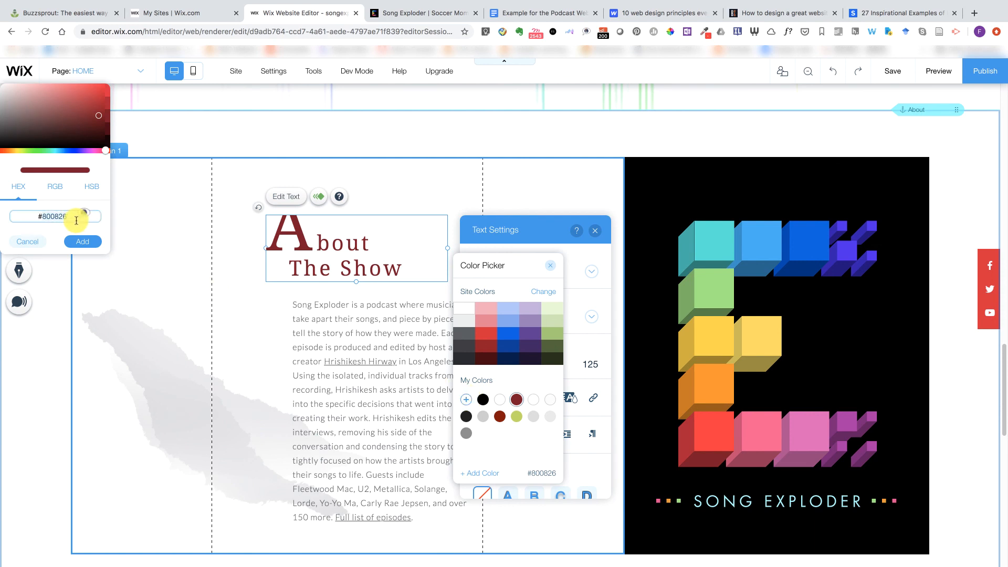
{"action": "key", "text": "ctrl+v"}
{"action": "left_click", "coordinate": [87, 246]}
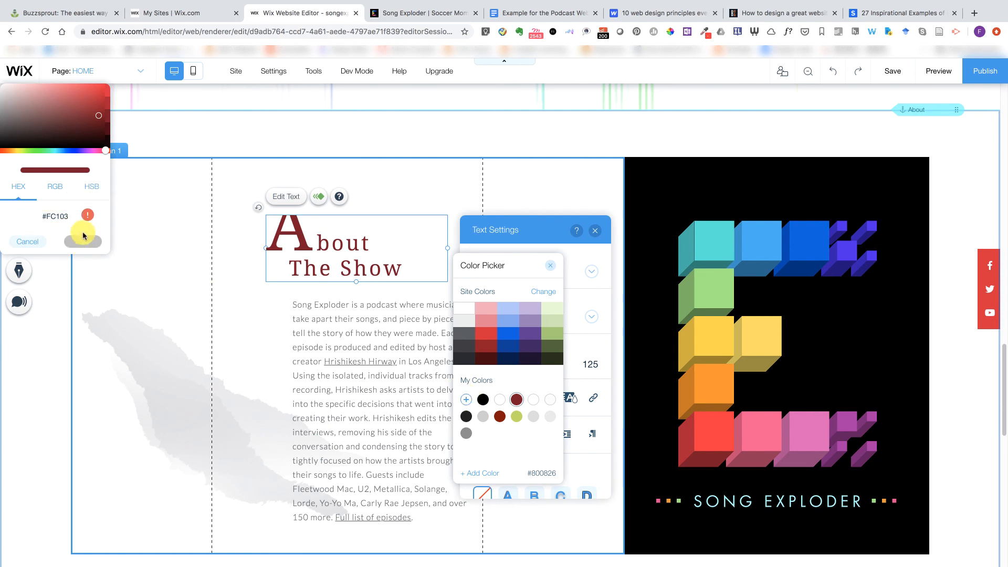
{"action": "left_click", "coordinate": [76, 217]}
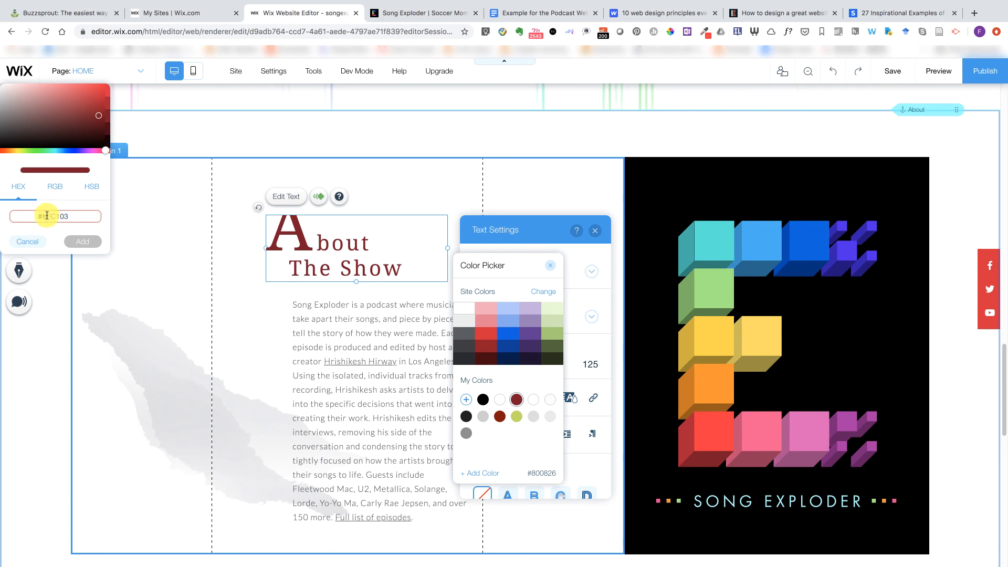
{"action": "key", "text": "BackSpace"}
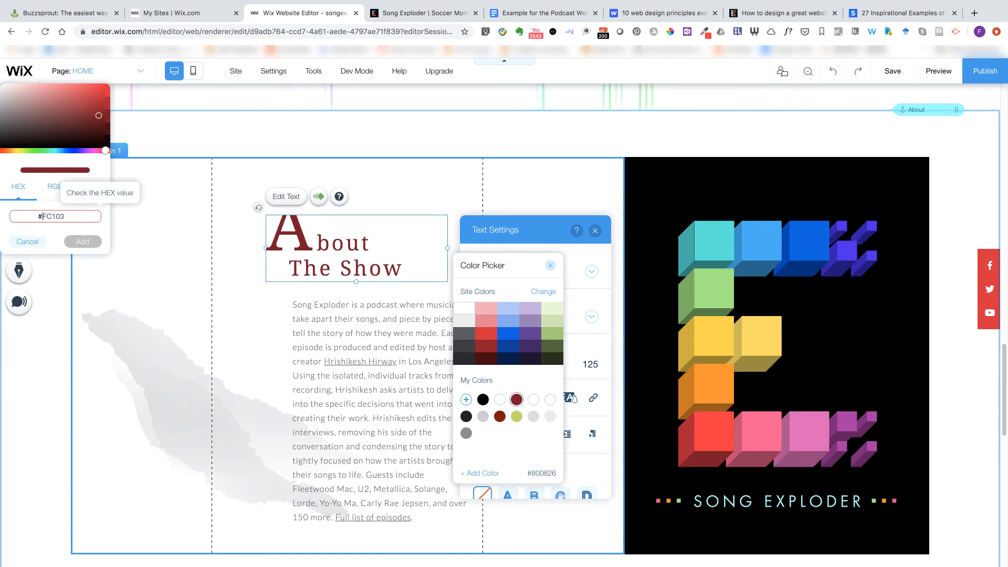
{"action": "left_click", "coordinate": [95, 245]}
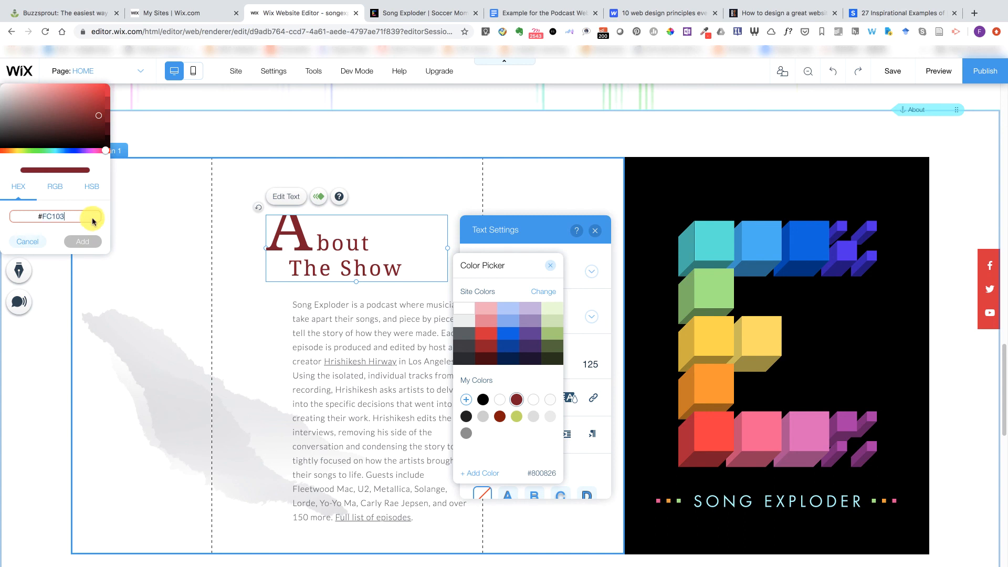
- Copy the sampled red without the hash, FC103D, and add it as the "About The Show" heading's custom text colour
{"action": "left_click", "coordinate": [703, 32]}
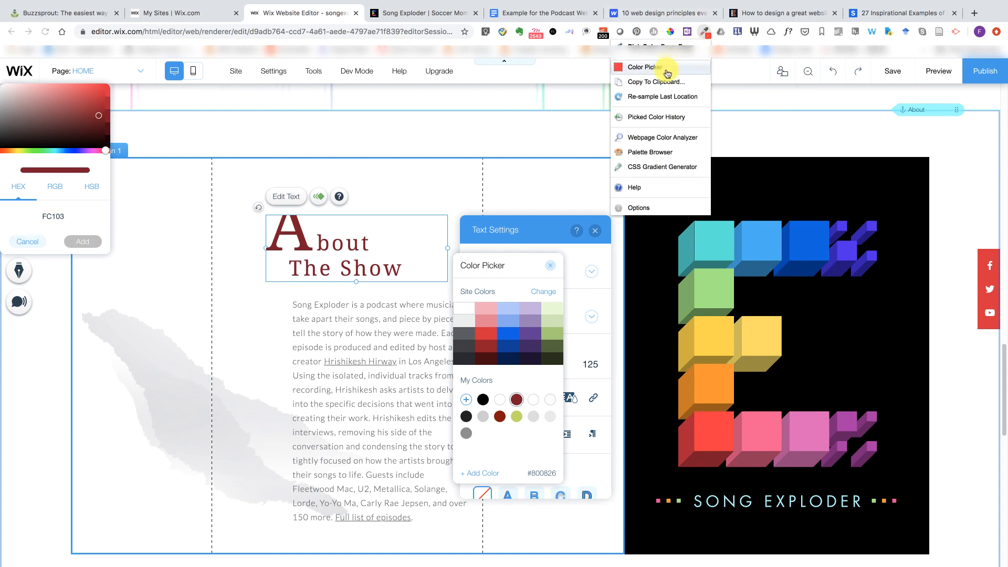
{"action": "left_click", "coordinate": [665, 84]}
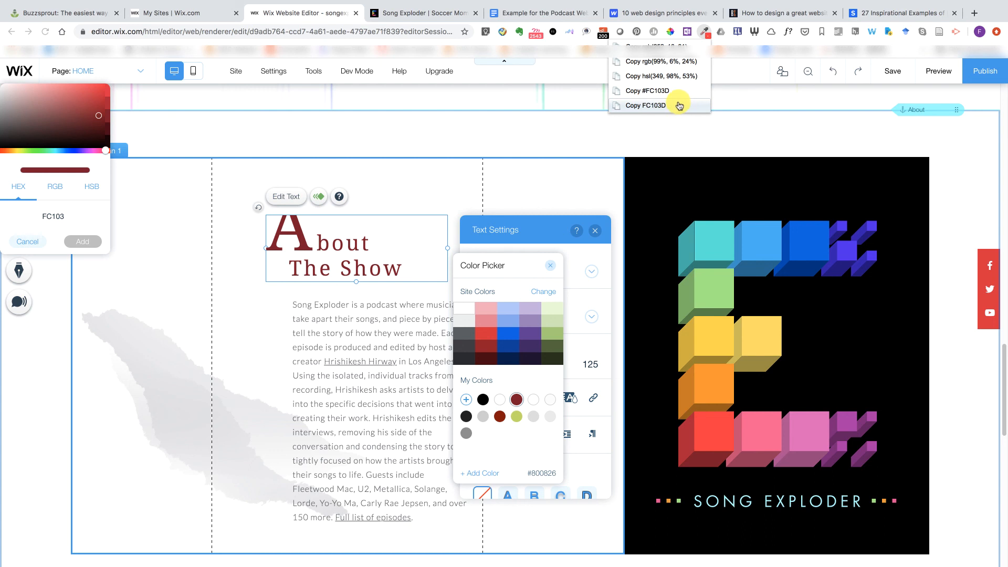
{"action": "left_click", "coordinate": [678, 105]}
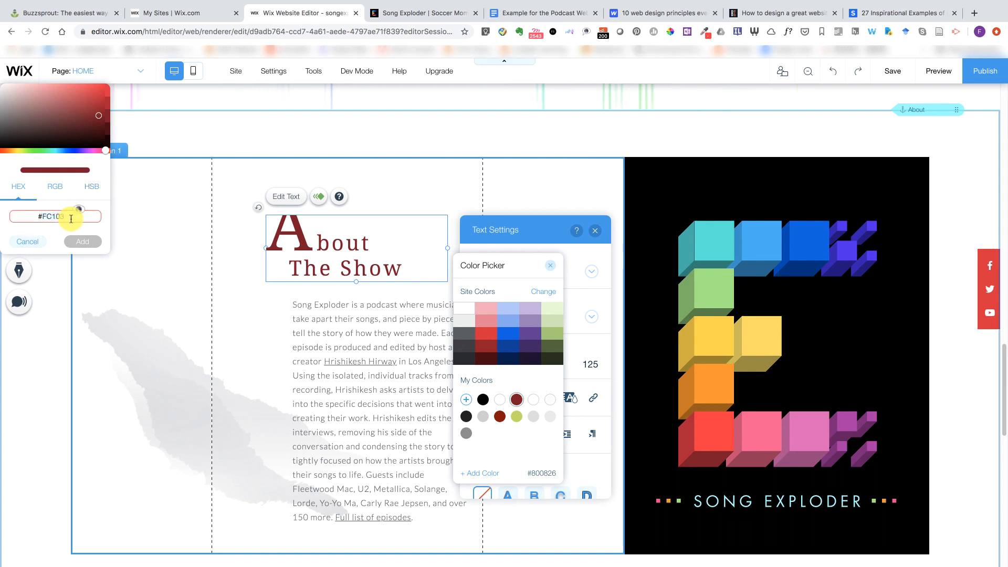
{"action": "key", "text": "super+v"}
{"action": "left_click", "coordinate": [88, 242]}
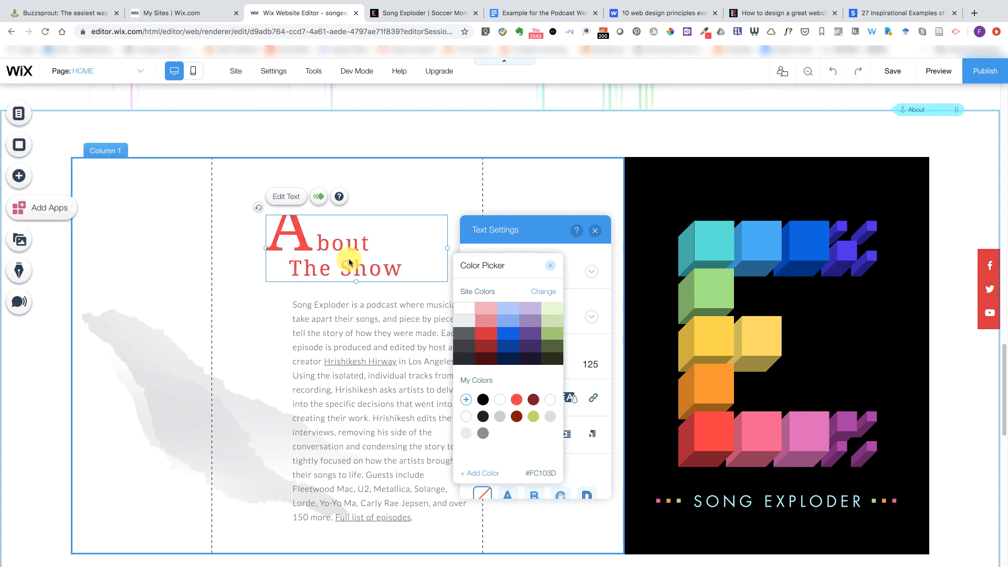
{"action": "left_click", "coordinate": [389, 175]}
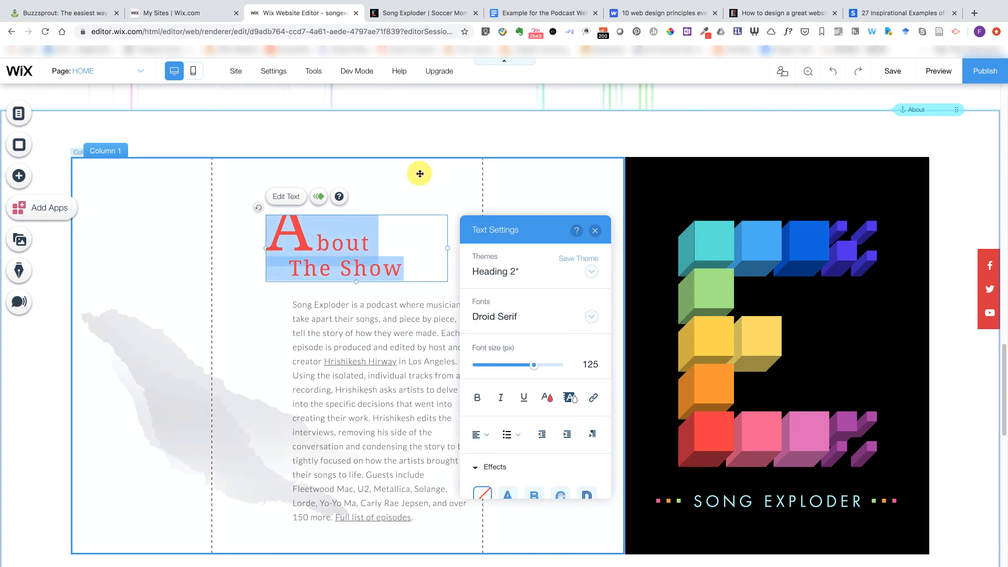
{"action": "left_click", "coordinate": [420, 174]}
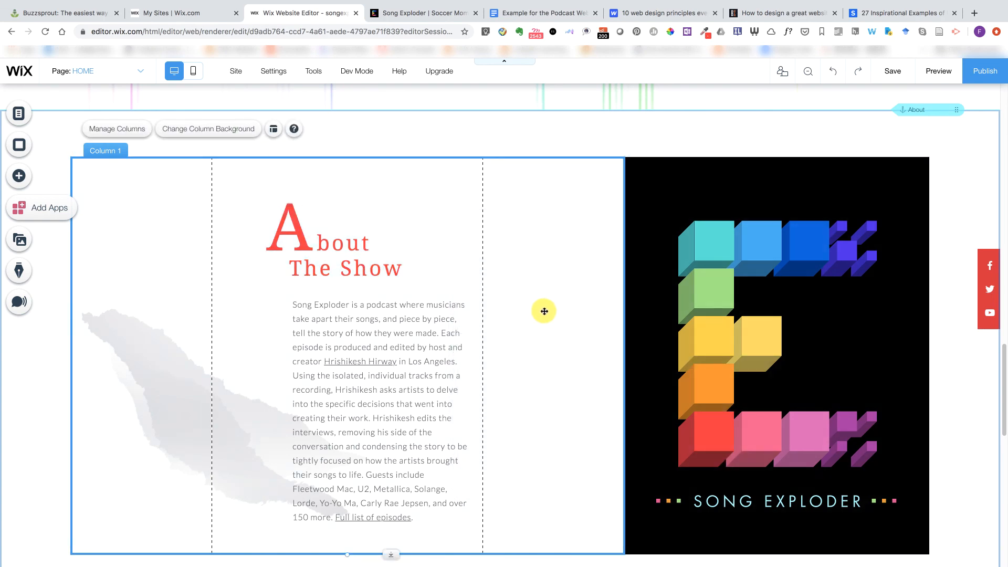
- Open the "Song Exploder" title's text settings and review its text effects and its character and line spacing options
{"action": "scroll", "coordinate": [544, 311], "scroll_direction": "down", "scroll_amount": 5}
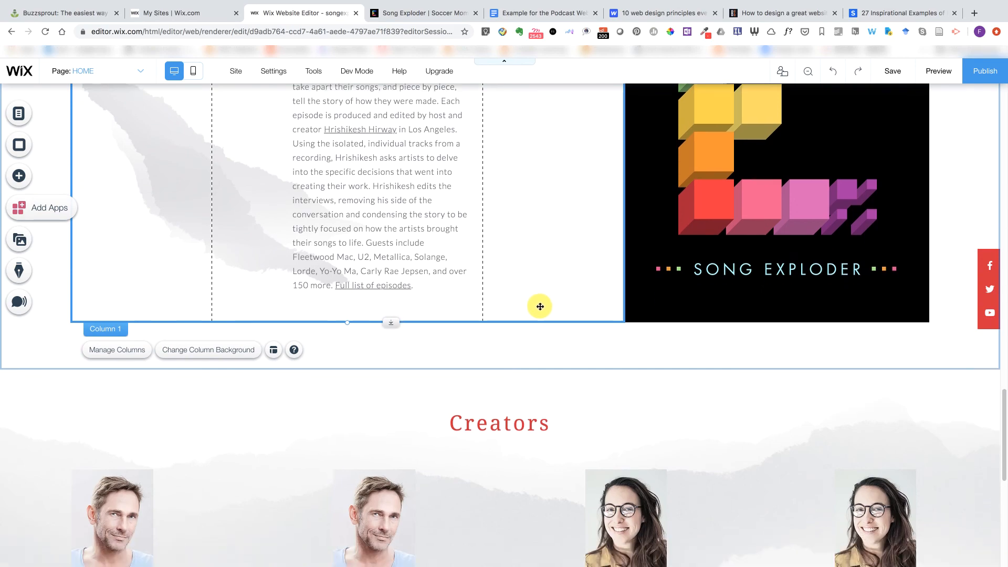
{"action": "scroll", "coordinate": [539, 306], "scroll_direction": "down", "scroll_amount": 4}
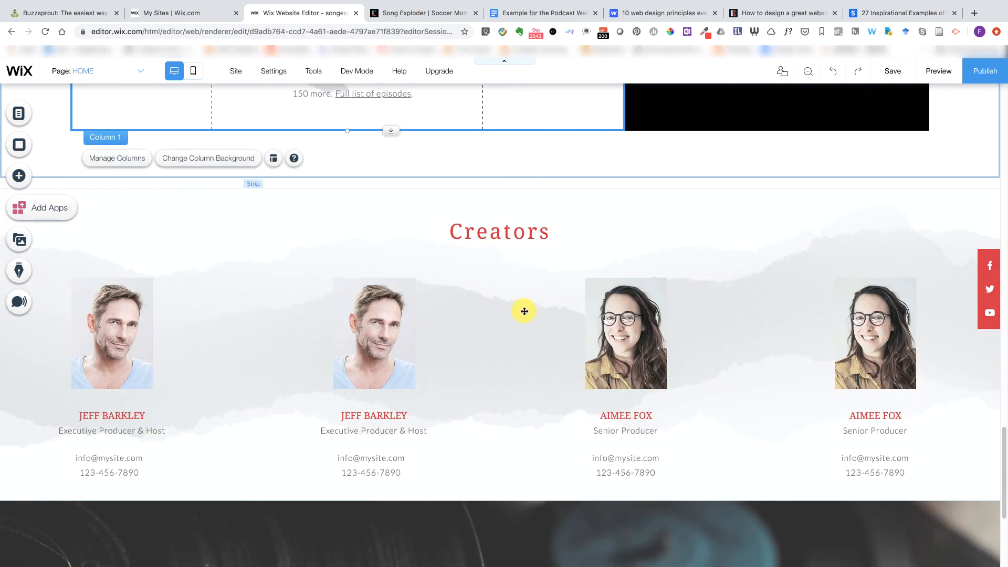
{"action": "scroll", "coordinate": [524, 311], "scroll_direction": "up", "scroll_amount": 20}
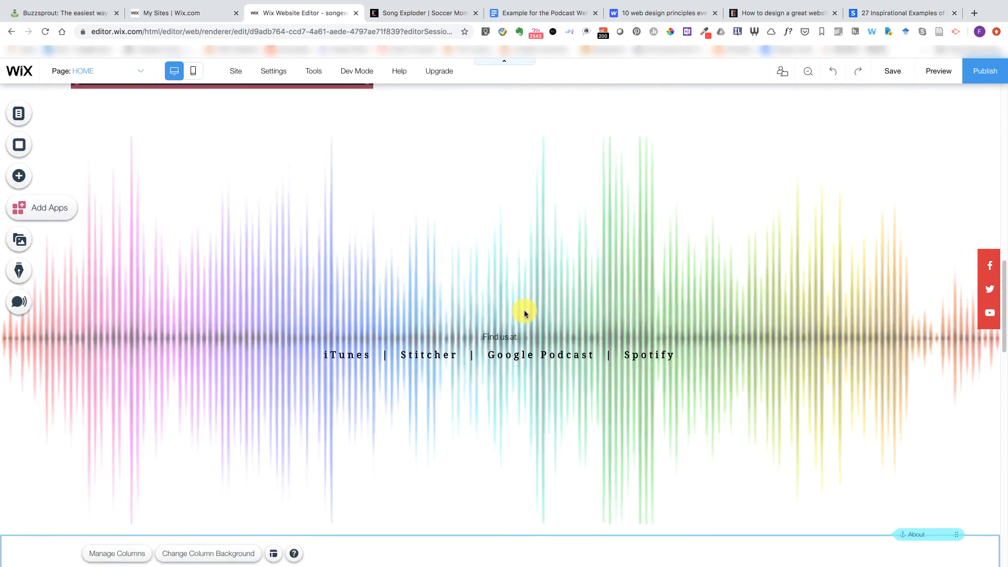
{"action": "scroll", "coordinate": [523, 312], "scroll_direction": "up", "scroll_amount": 10}
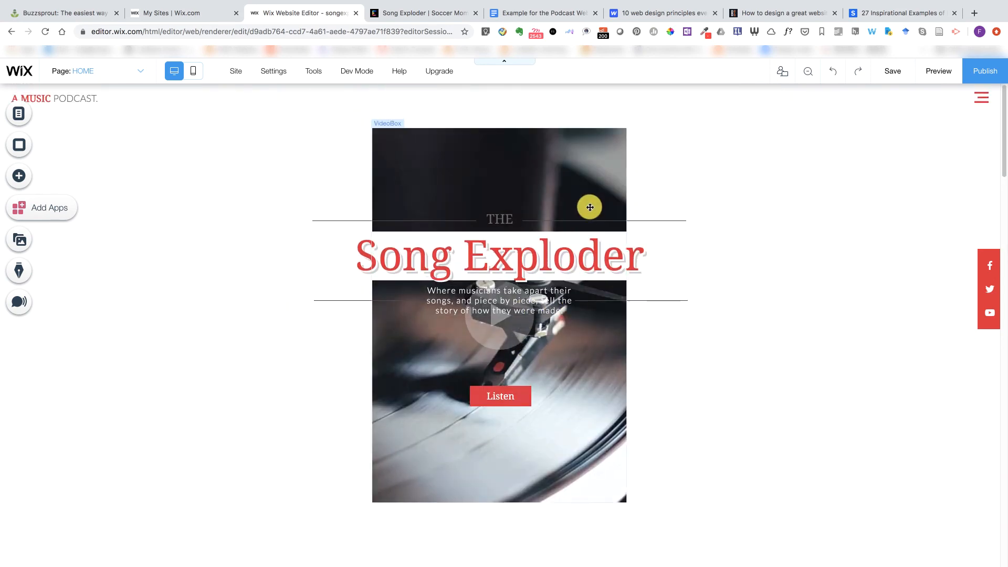
{"action": "left_click", "coordinate": [542, 269]}
{"action": "left_click", "coordinate": [307, 213]}
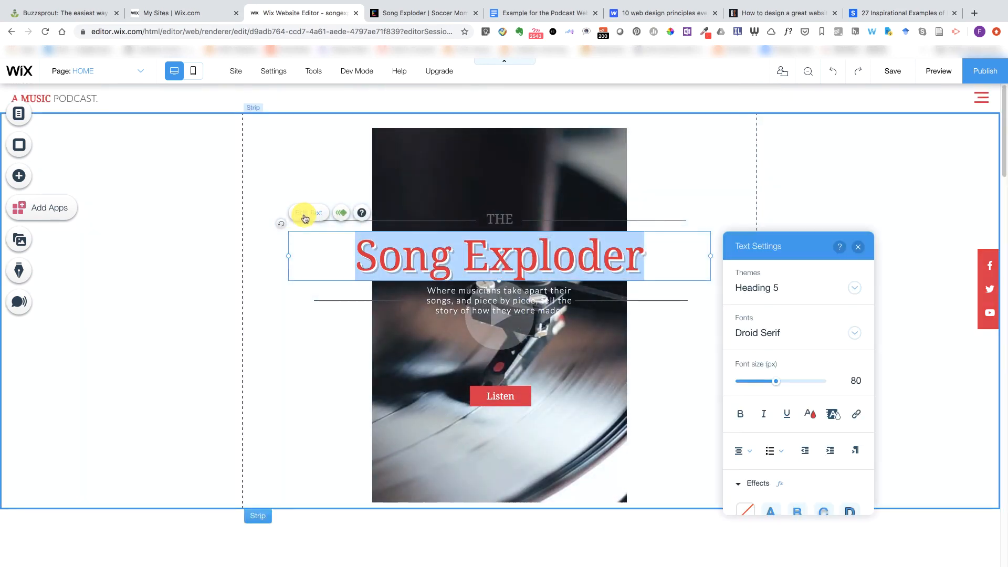
{"action": "scroll", "coordinate": [824, 415], "scroll_direction": "down", "scroll_amount": 3}
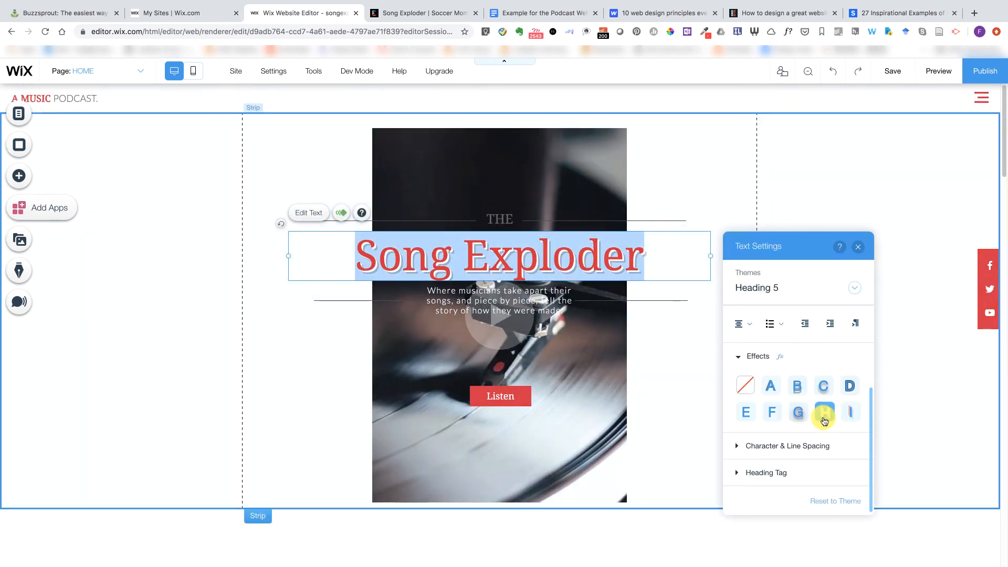
{"action": "left_click", "coordinate": [823, 412]}
{"action": "left_click", "coordinate": [798, 444]}
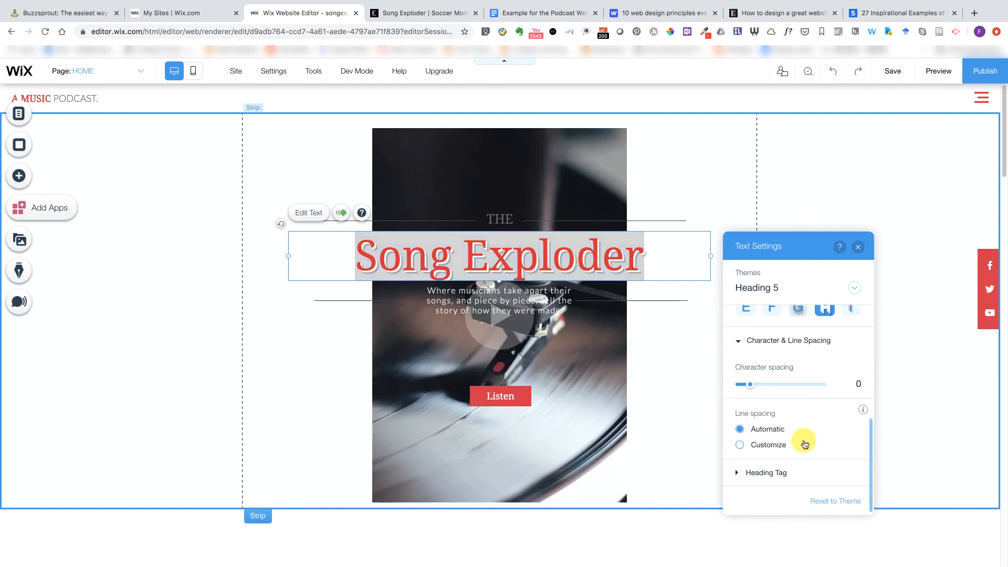
{"action": "scroll", "coordinate": [802, 441], "scroll_direction": "up", "scroll_amount": 5}
- Try several preset palettes for the site colours through the "Song Exploder" title's text colour, and discard the changes
{"action": "left_click", "coordinate": [808, 414]}
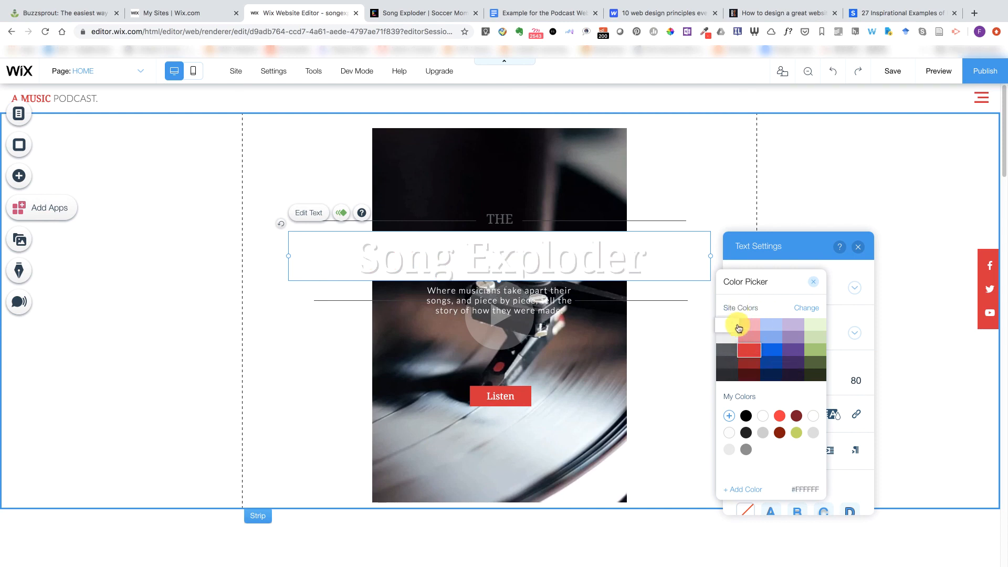
{"action": "left_click", "coordinate": [806, 309]}
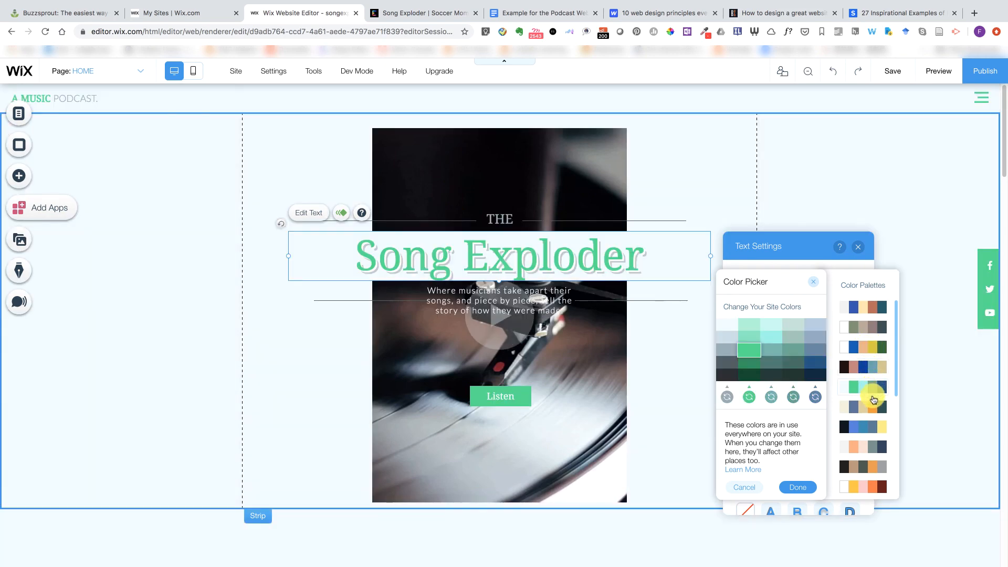
{"action": "left_click", "coordinate": [874, 407]}
{"action": "left_click", "coordinate": [872, 426]}
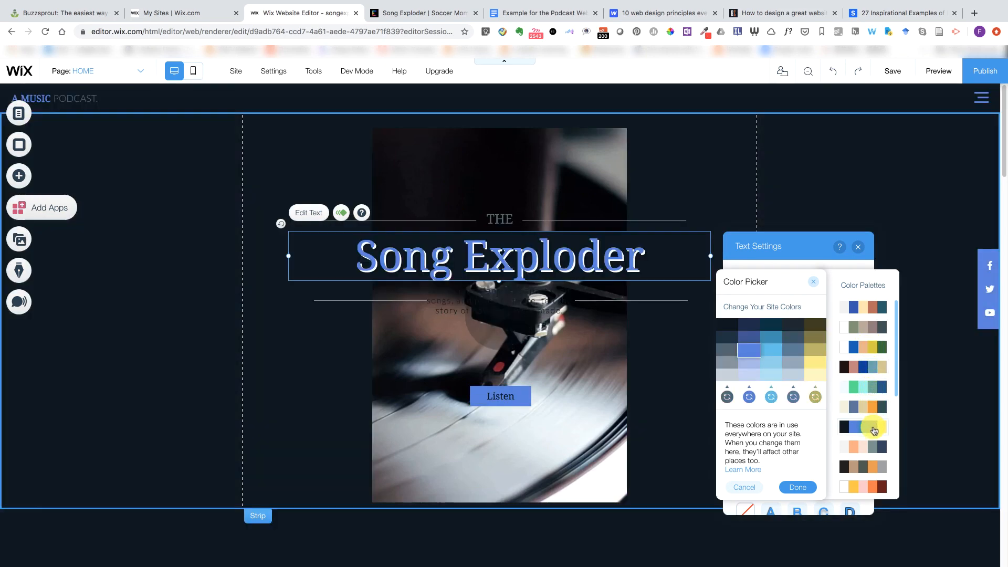
{"action": "left_click", "coordinate": [873, 447]}
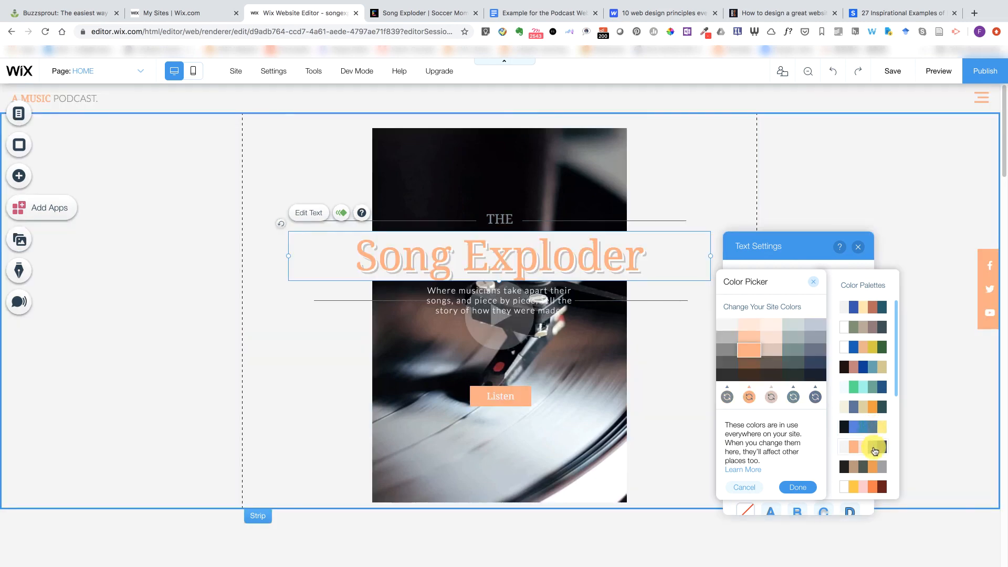
{"action": "left_click", "coordinate": [876, 469]}
{"action": "scroll", "coordinate": [875, 469], "scroll_direction": "down", "scroll_amount": 1}
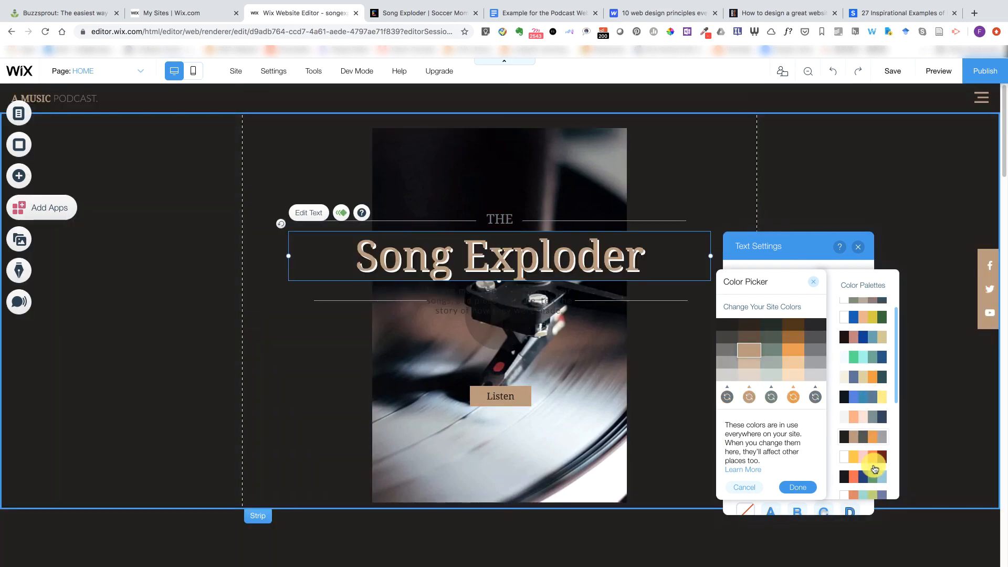
{"action": "left_click", "coordinate": [871, 461]}
{"action": "scroll", "coordinate": [869, 455], "scroll_direction": "down", "scroll_amount": 3}
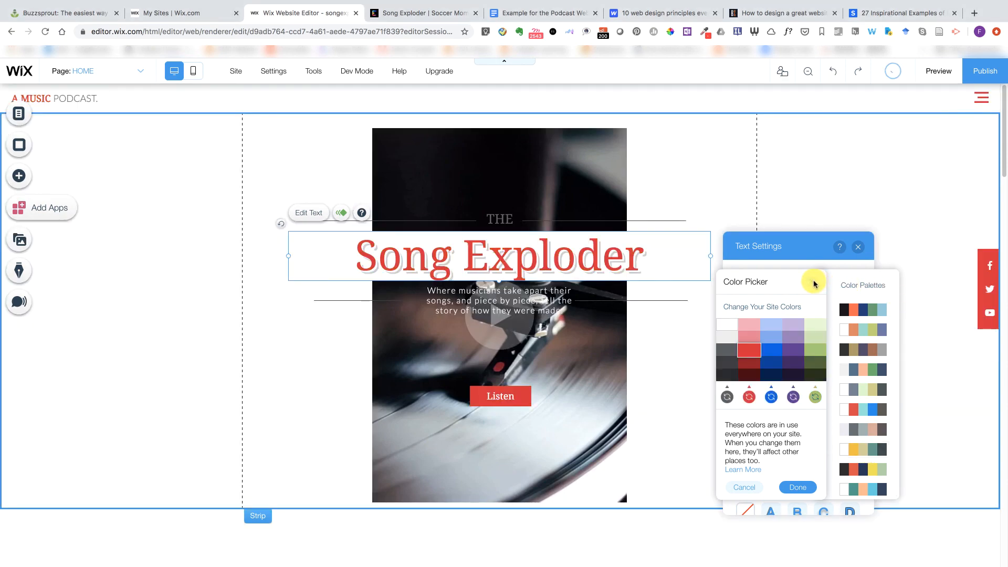
{"action": "left_click", "coordinate": [816, 284]}
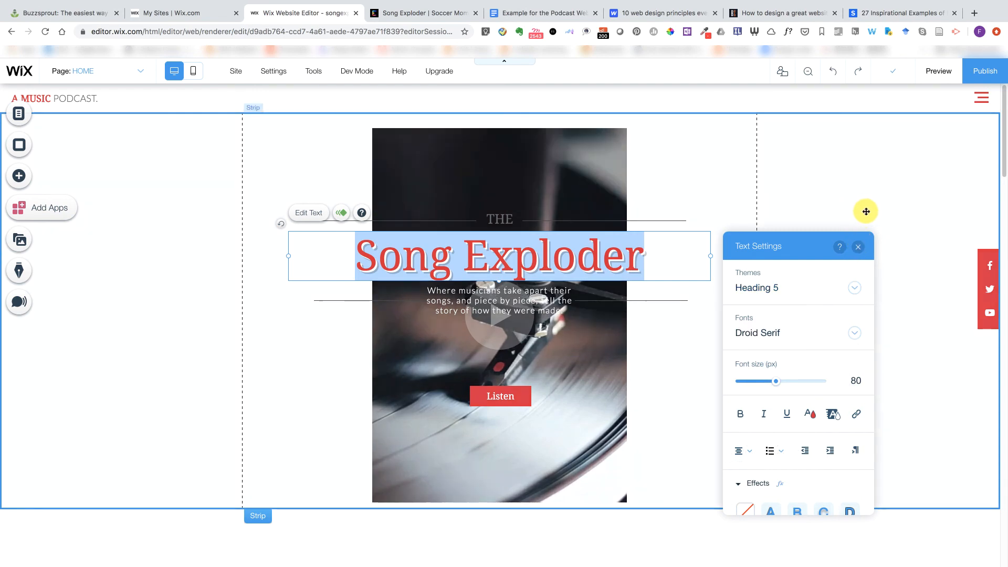
{"action": "left_click", "coordinate": [866, 211]}
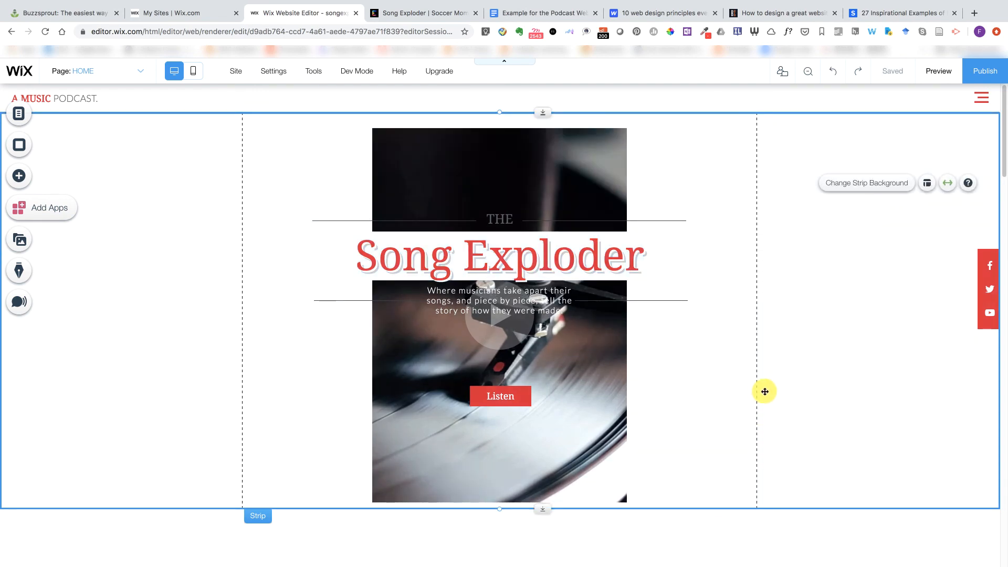
- Review the music elements available to add near the "Latest Episode" section, including the SoundCloud Player and Wix Music options
{"action": "scroll", "coordinate": [770, 383], "scroll_direction": "down", "scroll_amount": 10}
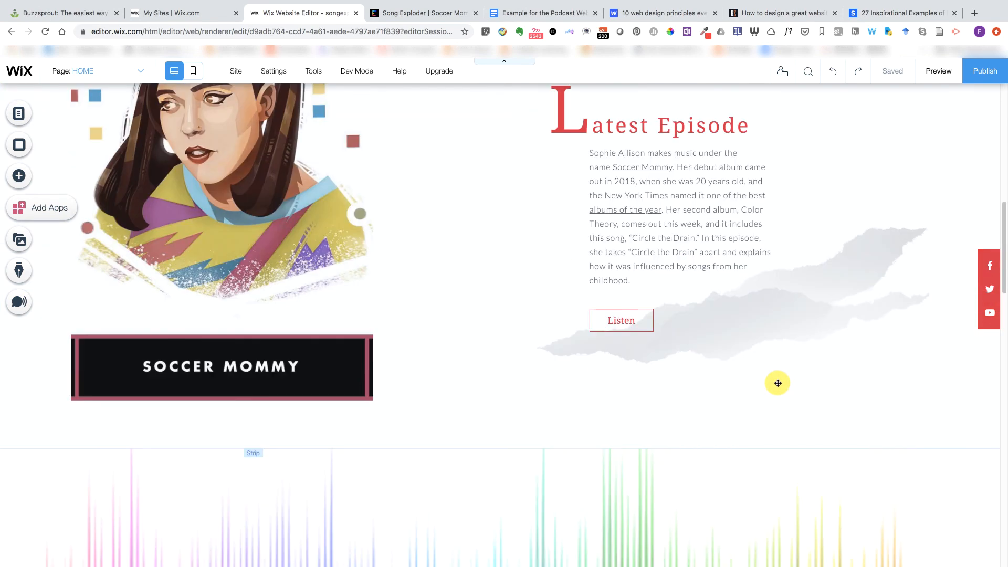
{"action": "scroll", "coordinate": [777, 383], "scroll_direction": "up", "scroll_amount": 2}
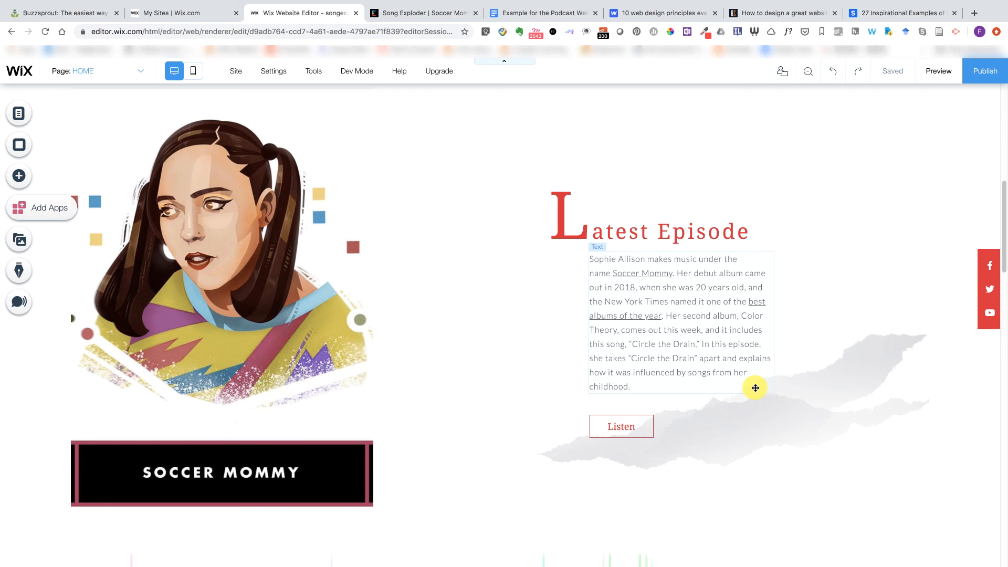
{"action": "scroll", "coordinate": [756, 388], "scroll_direction": "down", "scroll_amount": 1}
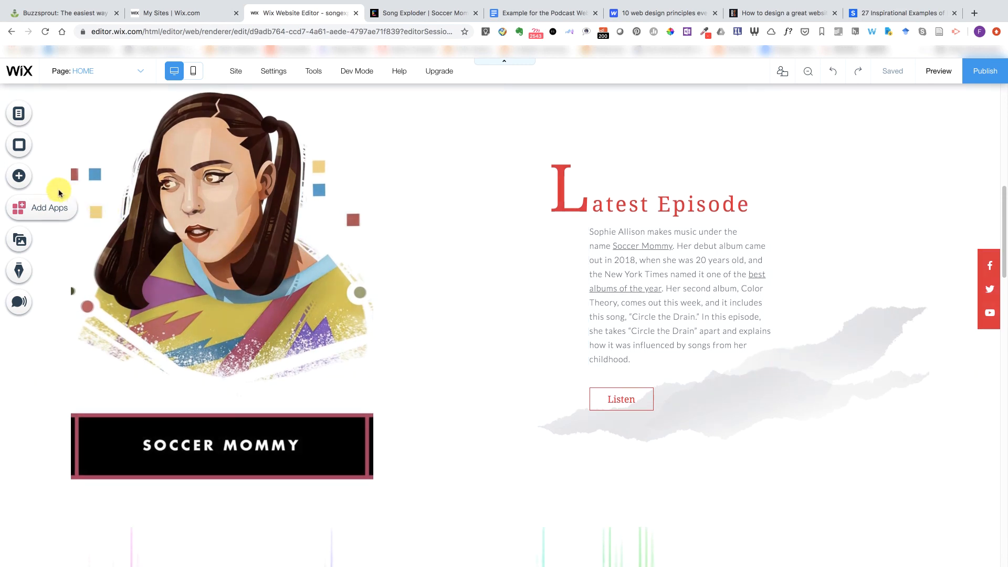
{"action": "left_click", "coordinate": [16, 179]}
{"action": "left_click", "coordinate": [71, 166]}
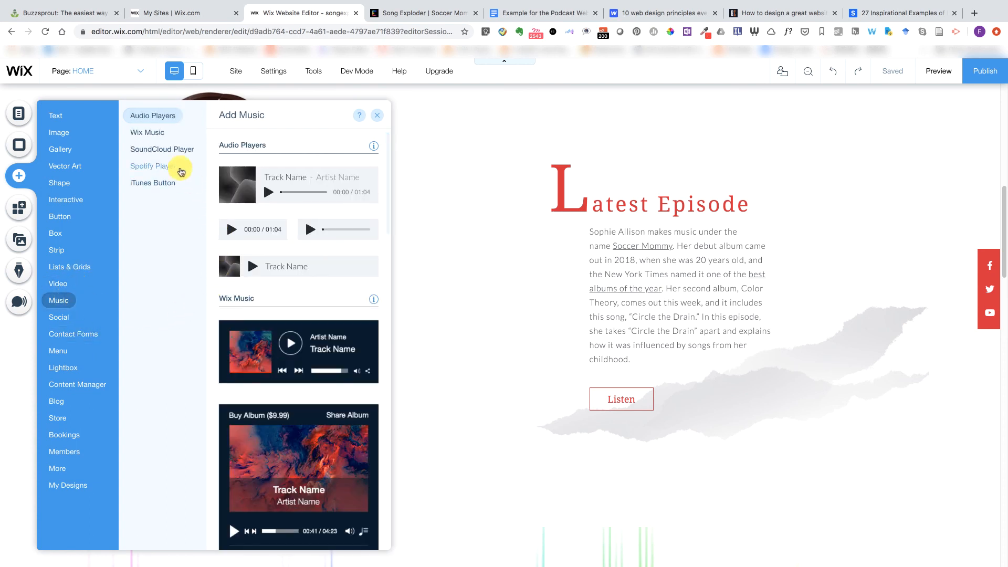
{"action": "left_click", "coordinate": [168, 150]}
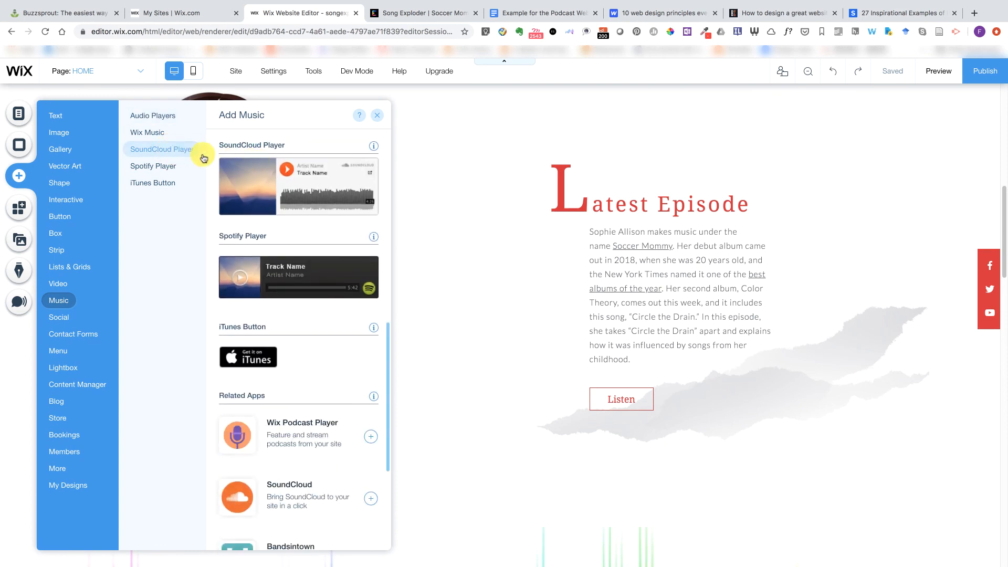
{"action": "left_click", "coordinate": [152, 137]}
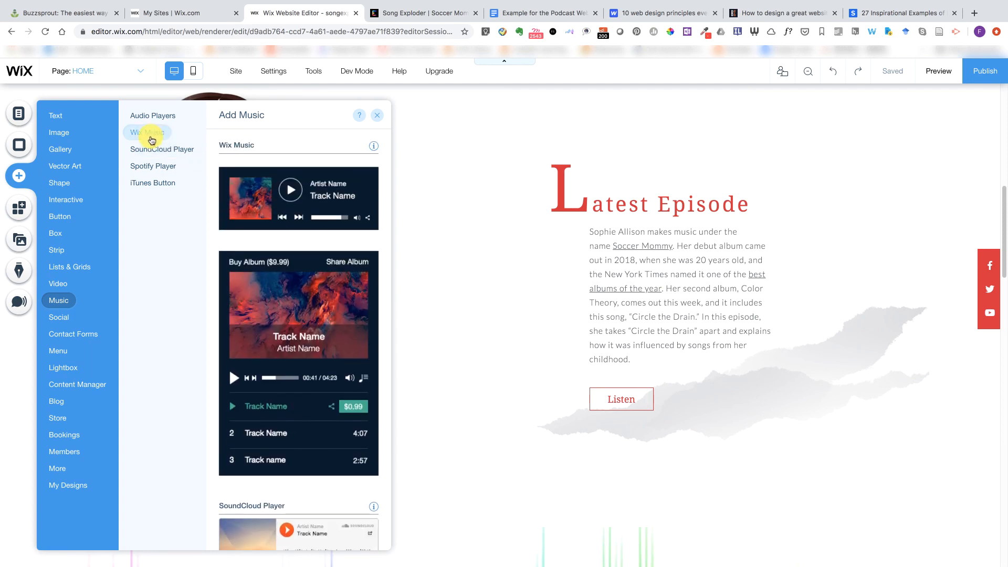
- Add an HTML iframe custom embed over the "Listen" button below the "Latest Episode" text and open its code entry
{"action": "left_click", "coordinate": [58, 469]}
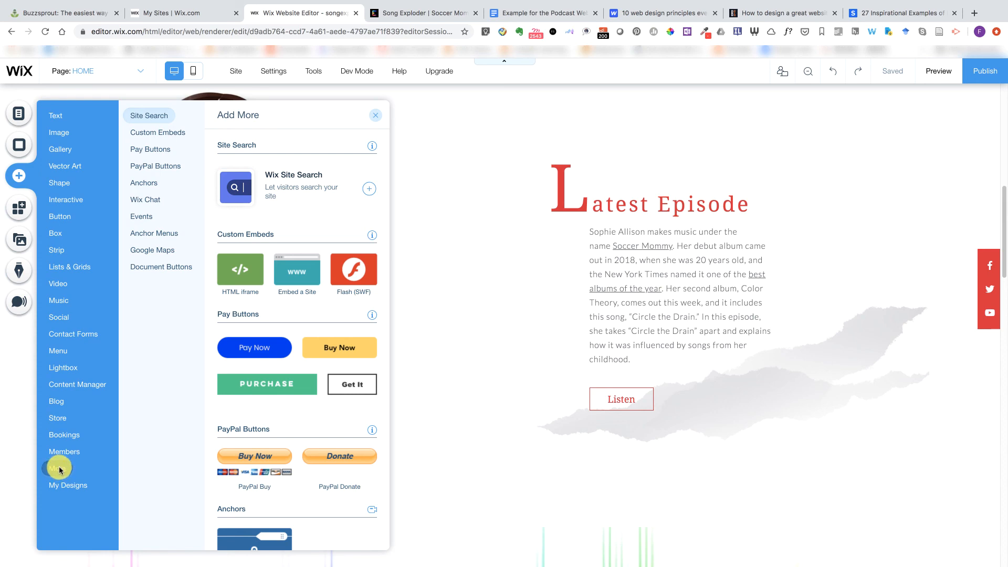
{"action": "mouse_move", "coordinate": [76, 304]}
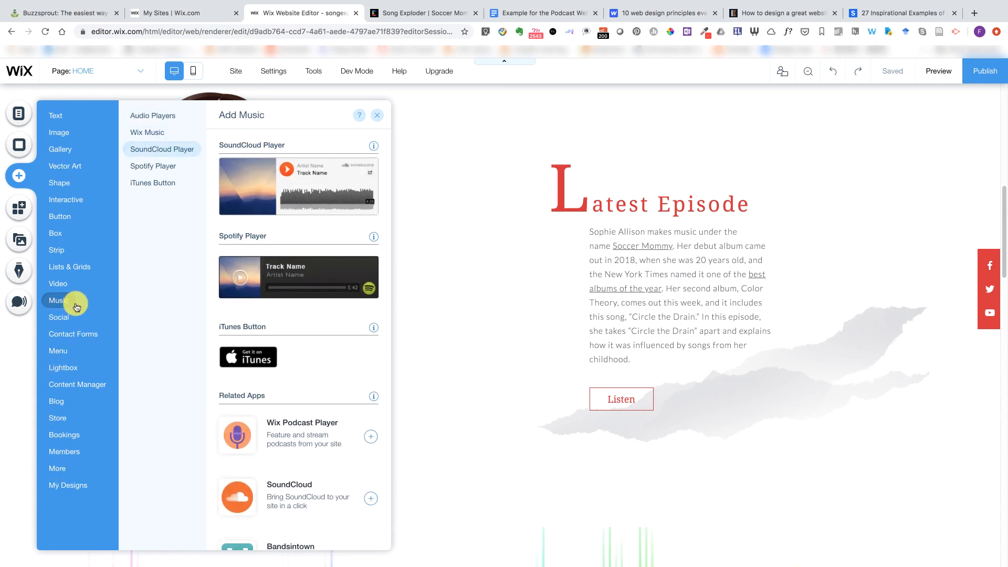
{"action": "mouse_move", "coordinate": [58, 467]}
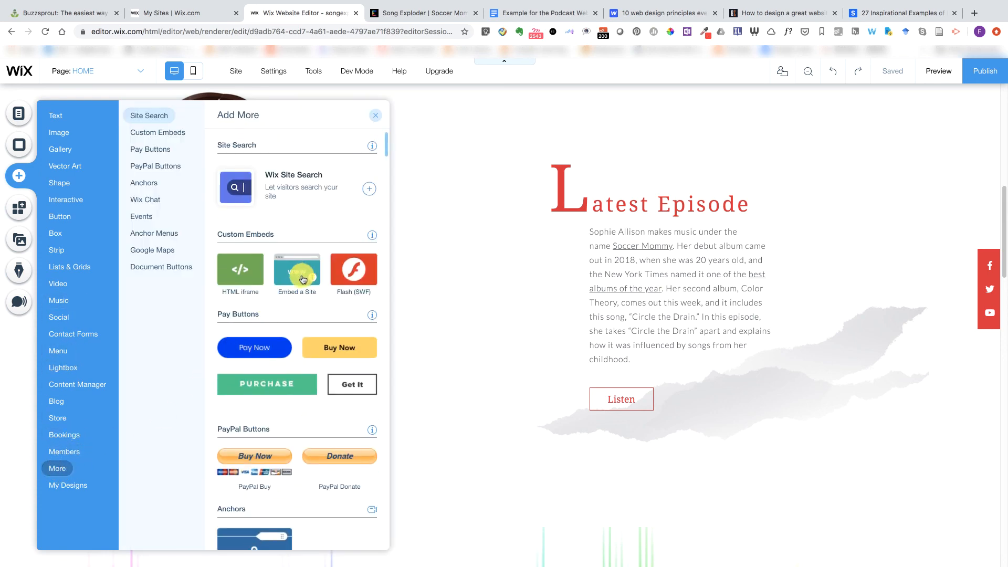
{"action": "left_click", "coordinate": [247, 272]}
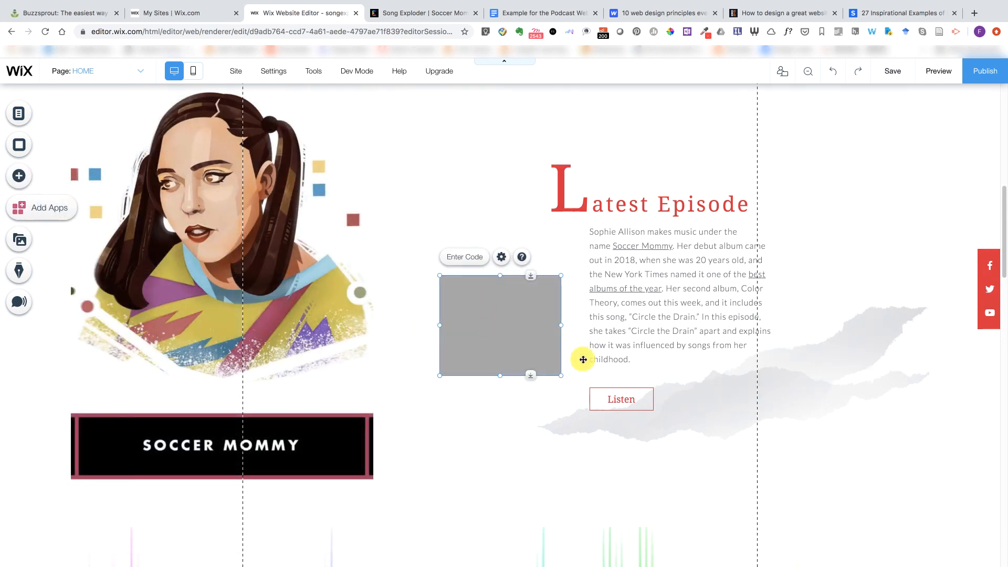
{"action": "left_click_drag", "start_coordinate": [582, 359], "coordinate": [632, 420]}
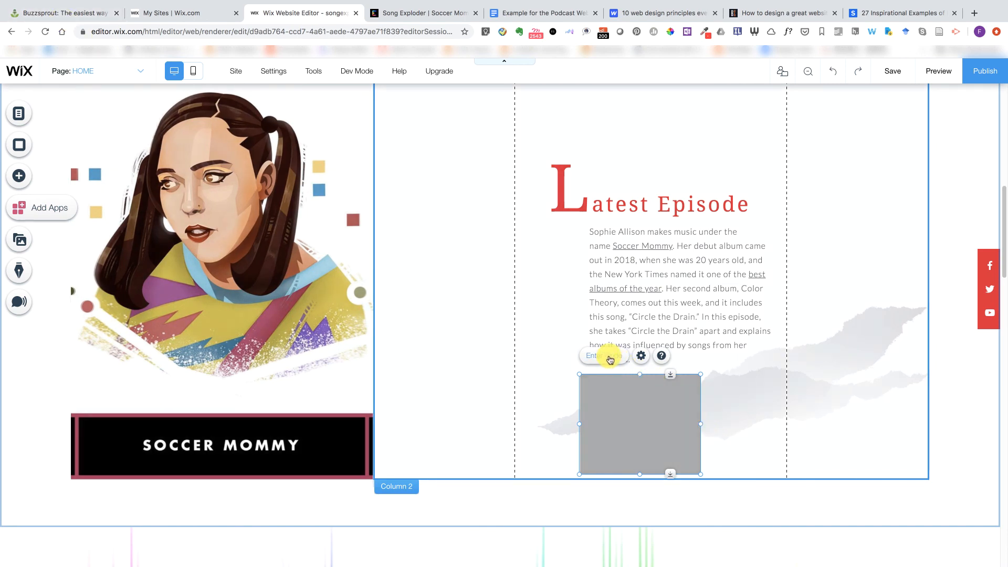
{"action": "left_click", "coordinate": [606, 355]}
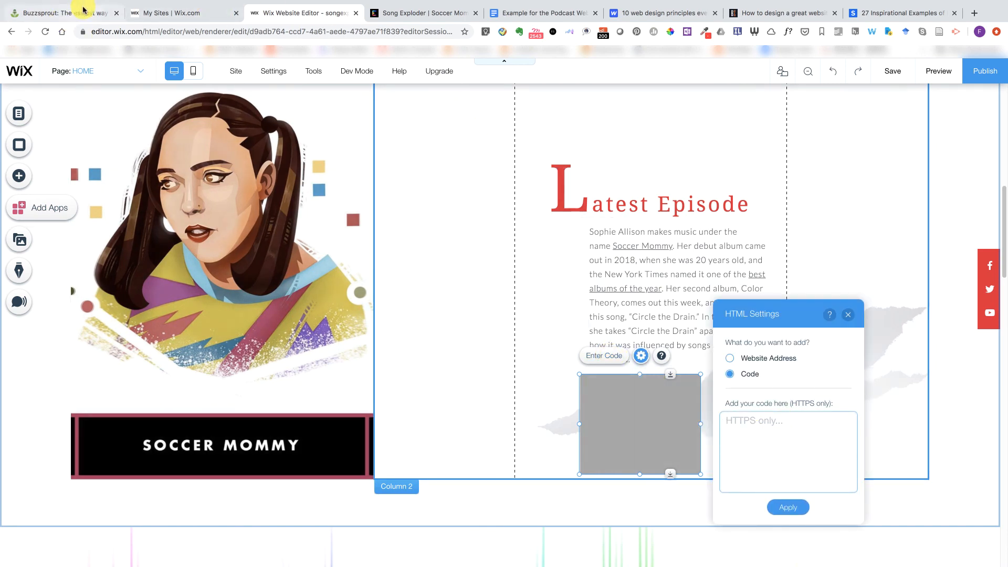
- Switch to Buzzsprout and copy the embed code of the separate player for each episode, covering all episodes and artists
{"action": "left_click", "coordinate": [68, 12]}
{"action": "left_click", "coordinate": [389, 122]}
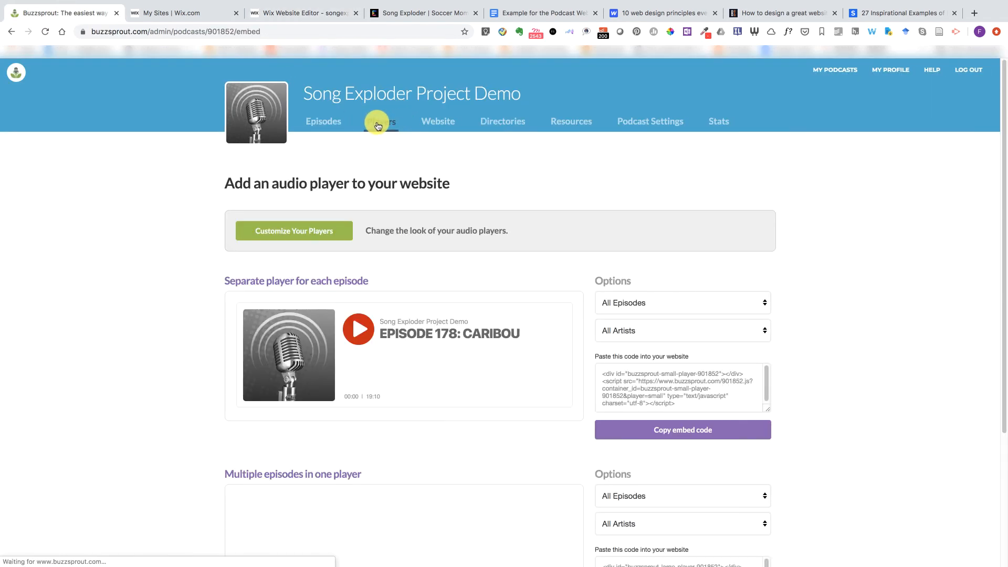
{"action": "left_click", "coordinate": [663, 394]}
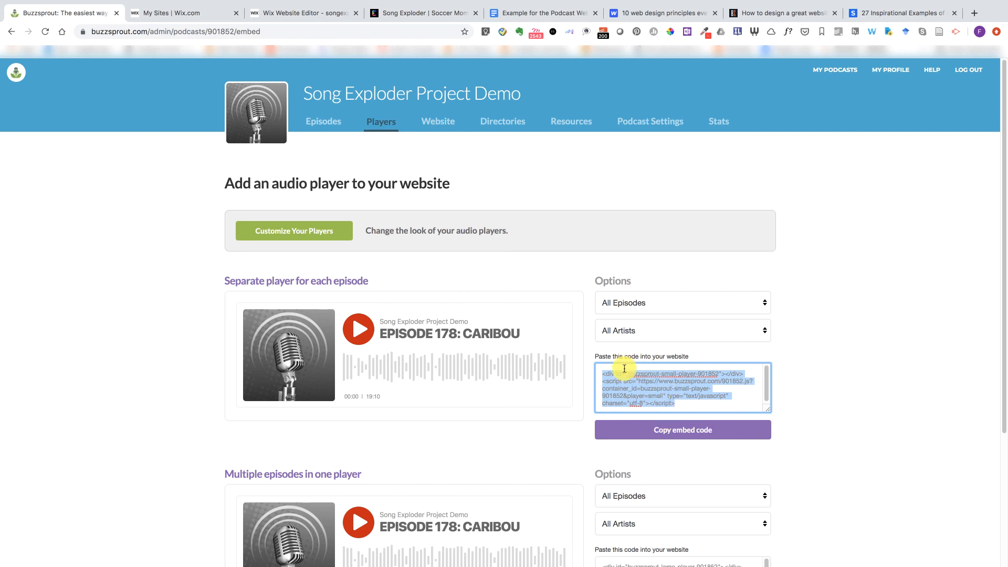
{"action": "left_click", "coordinate": [677, 434]}
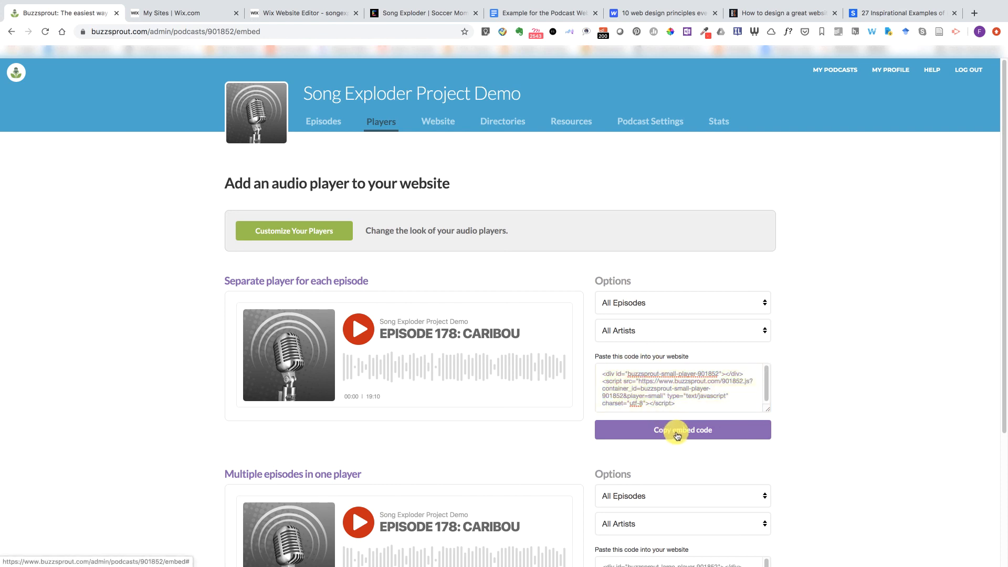
- Return to the Wix editor, paste the Buzzsprout player code into the HTML embed and apply it
{"action": "left_click", "coordinate": [182, 15]}
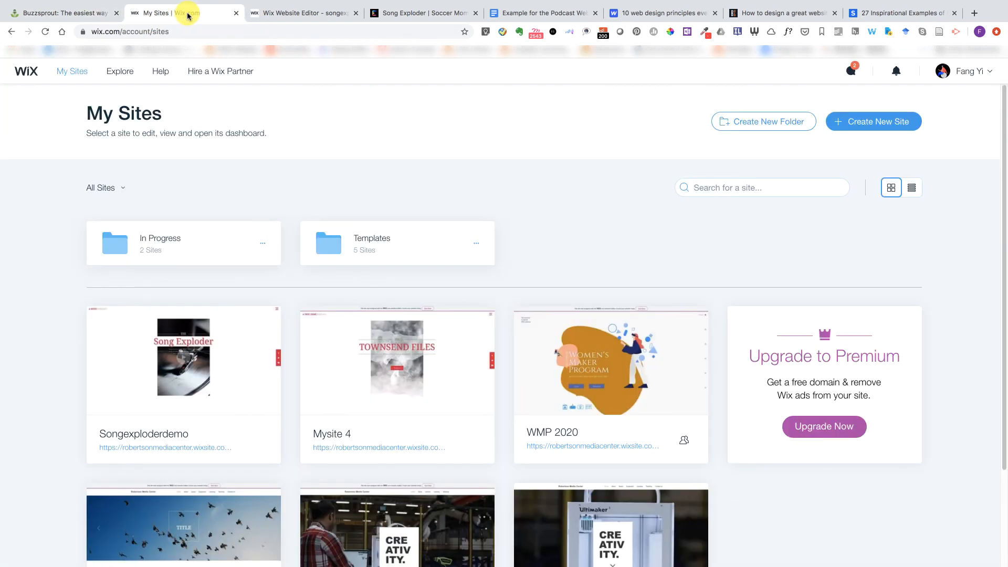
{"action": "left_click", "coordinate": [281, 14]}
{"action": "right_click", "coordinate": [760, 434]}
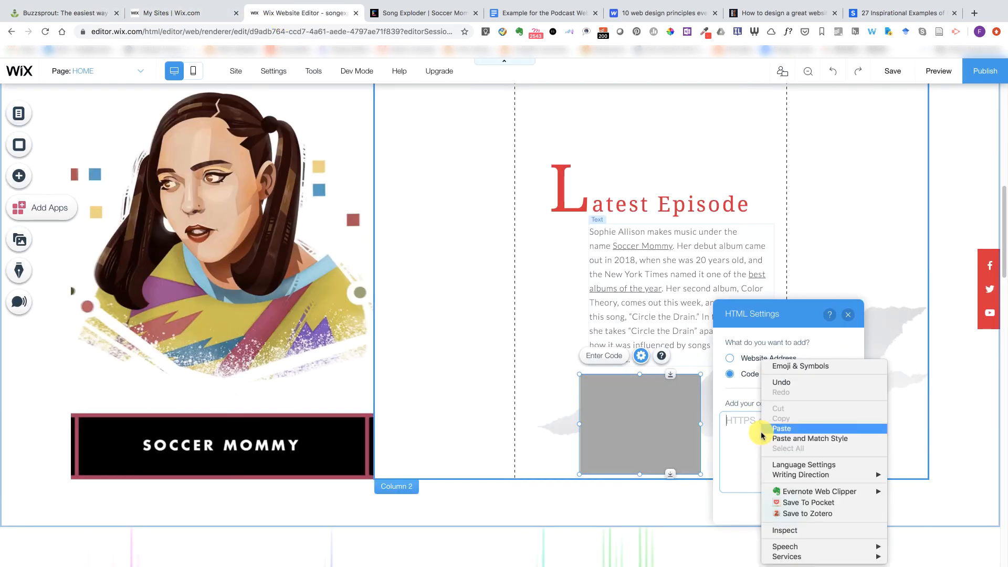
{"action": "left_click", "coordinate": [777, 429]}
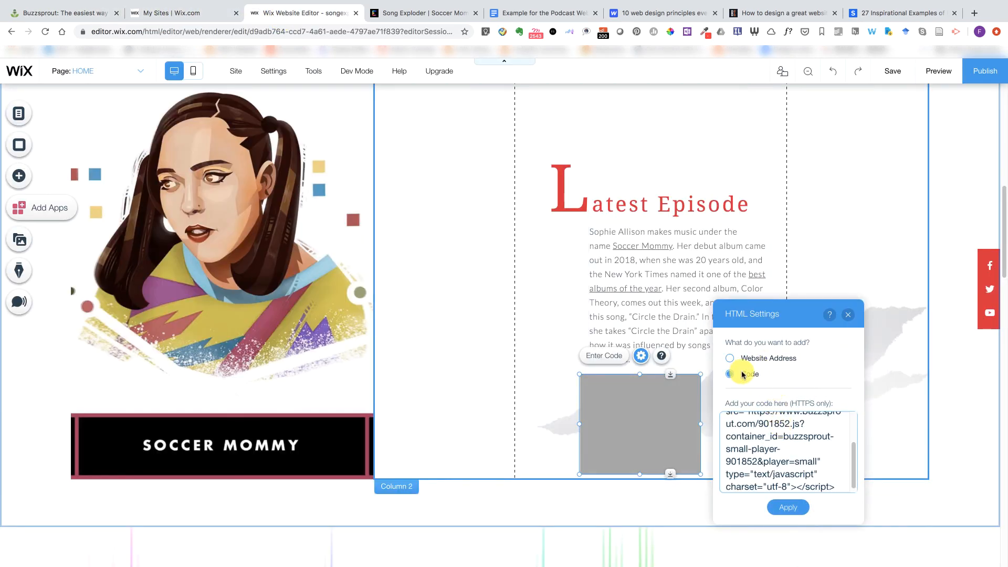
{"action": "left_click", "coordinate": [788, 507]}
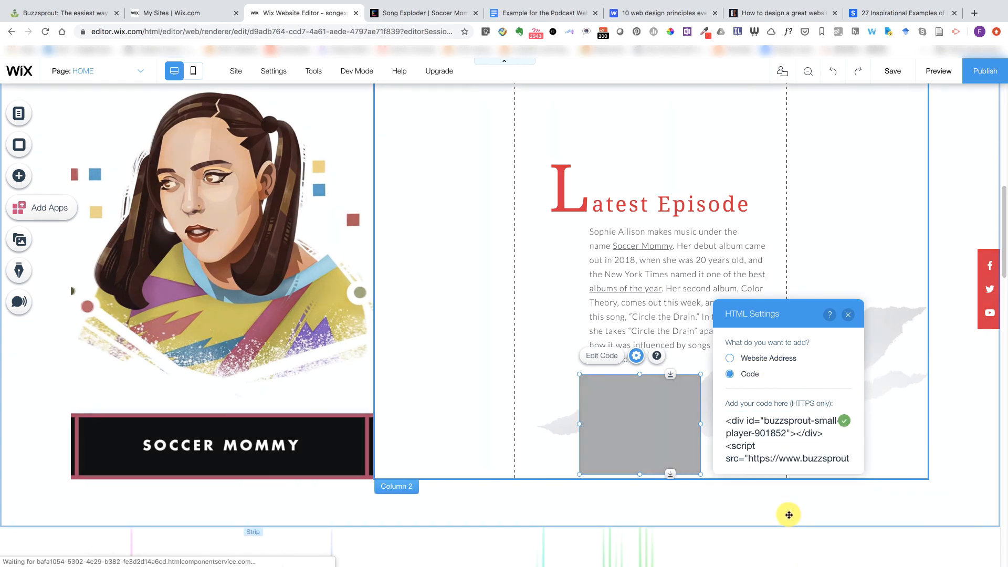
{"action": "left_click", "coordinate": [848, 315]}
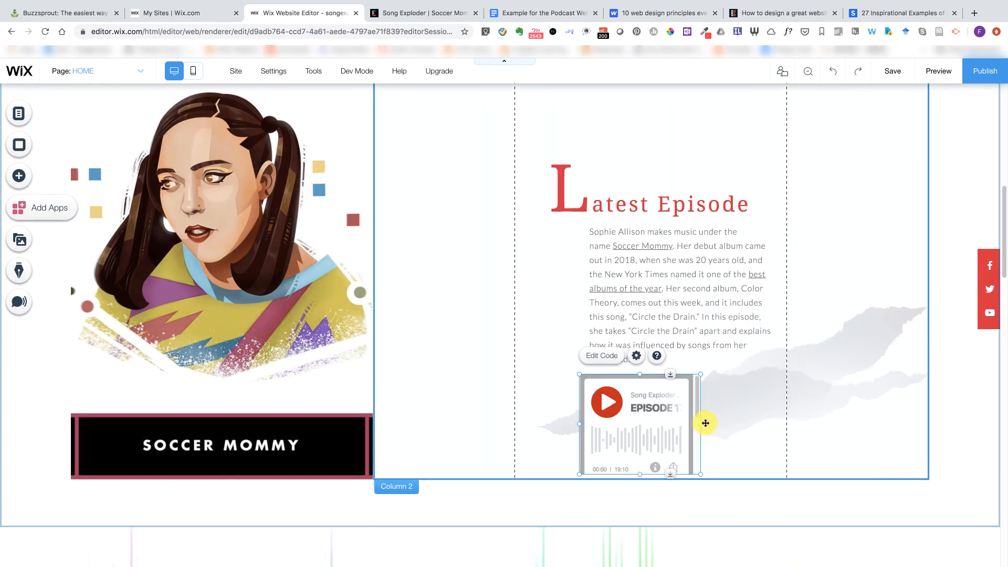
- Widen the embedded podcast player towards the column's outer edge and make it slightly taller
{"action": "left_click_drag", "start_coordinate": [701, 423], "coordinate": [898, 421]}
{"action": "scroll", "coordinate": [857, 349], "scroll_direction": "down", "scroll_amount": 1}
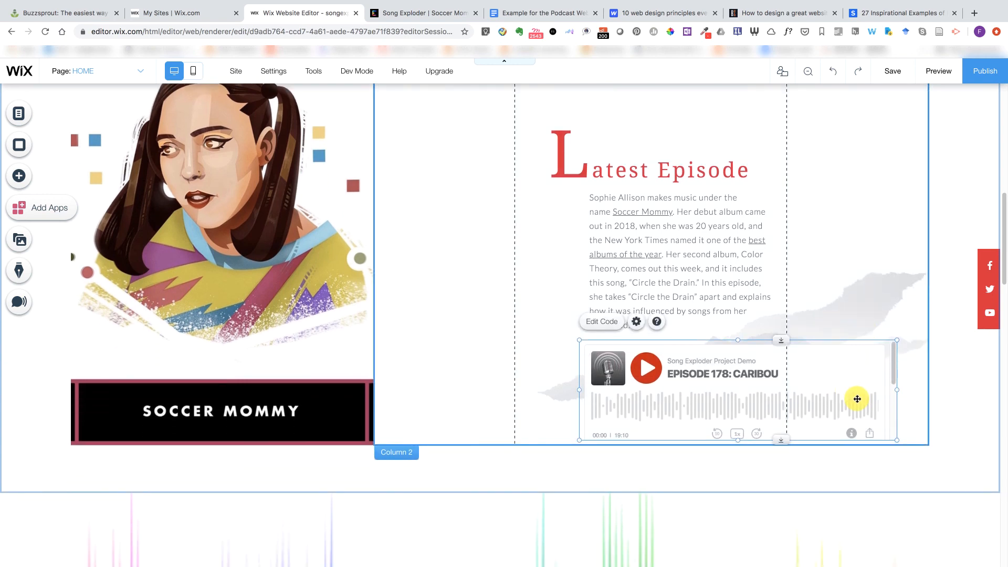
{"action": "left_click_drag", "start_coordinate": [738, 438], "coordinate": [739, 444]}
{"action": "scroll", "coordinate": [730, 334], "scroll_direction": "down", "scroll_amount": 1}
{"action": "scroll", "coordinate": [667, 317], "scroll_direction": "up", "scroll_amount": 1}
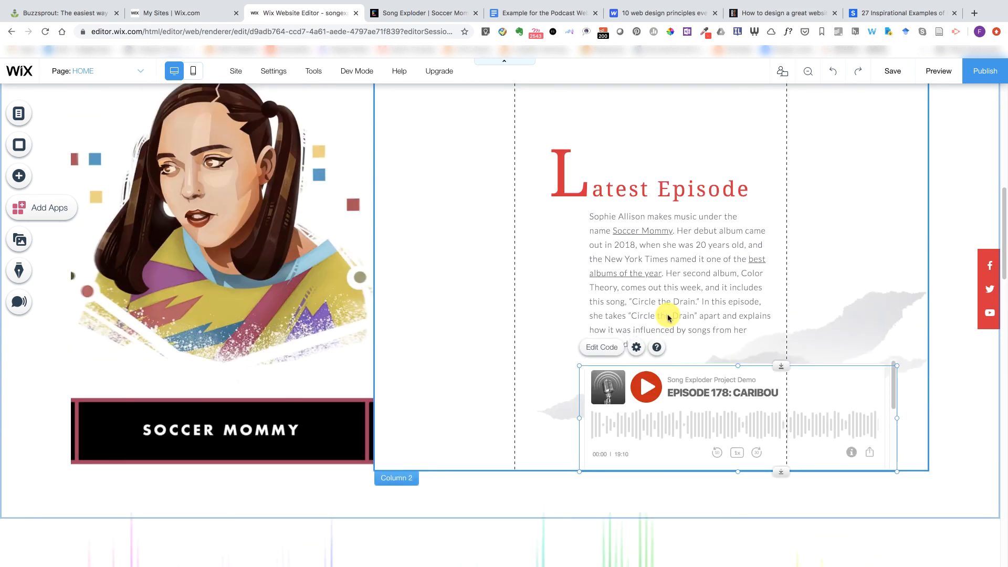
- Move the "Latest Episode" heading and its description together higher in the column, making room above the player
{"action": "left_click", "coordinate": [646, 194]}
{"action": "left_click", "coordinate": [648, 254], "text": "shift"}
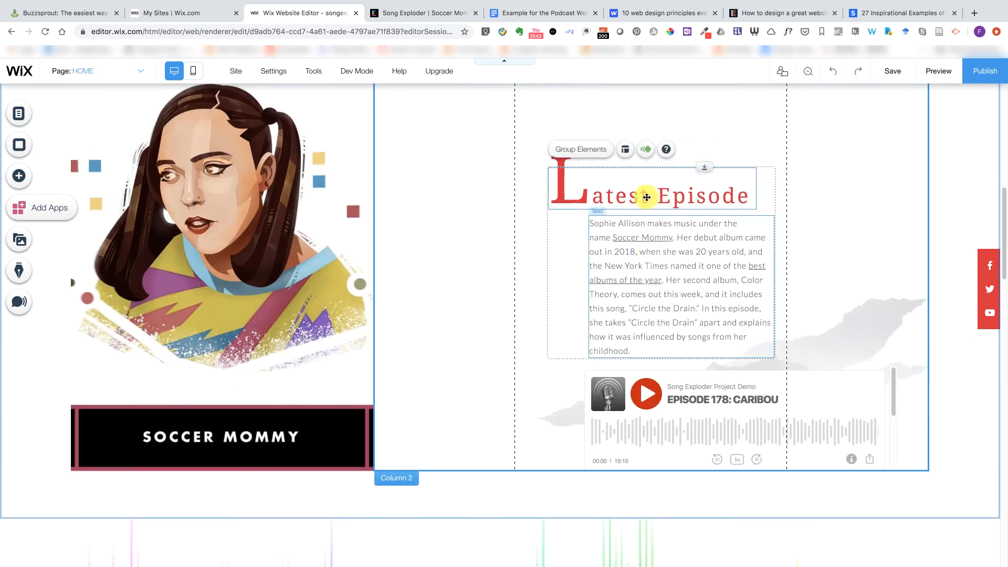
{"action": "left_click_drag", "start_coordinate": [647, 197], "coordinate": [647, 140]}
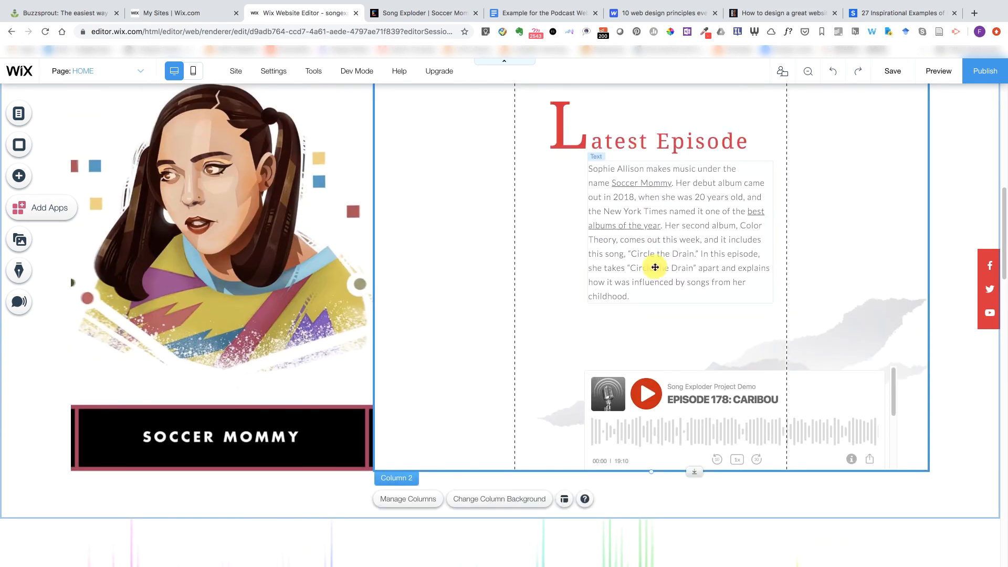
- Move the embedded player up beneath the episode description and enlarge it to reach the column's outer edge
{"action": "mouse_move", "coordinate": [677, 389]}
{"action": "left_mouse_down"}
{"action": "mouse_move", "coordinate": [670, 342]}
{"action": "mouse_move", "coordinate": [687, 346]}
{"action": "left_mouse_up"}
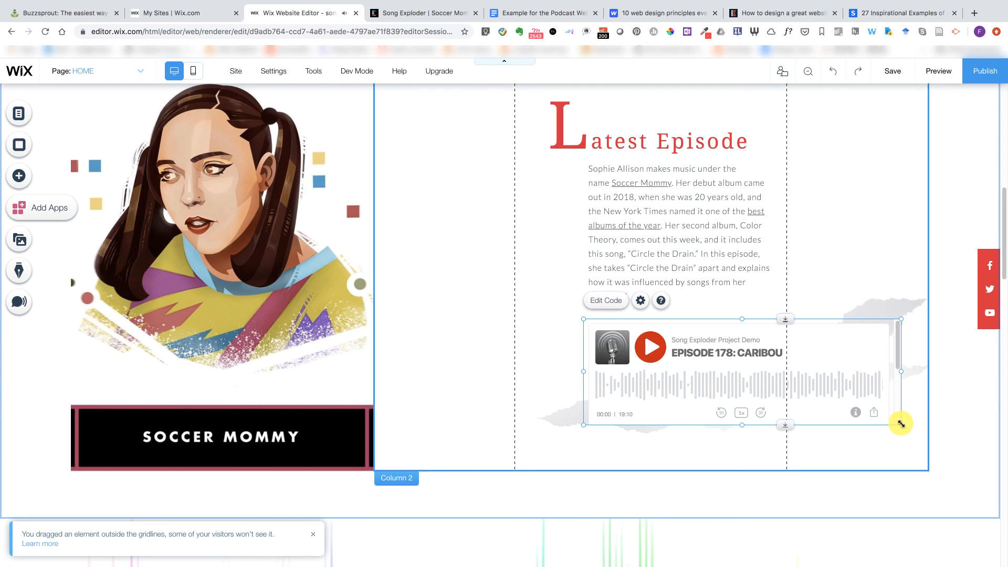
{"action": "left_click_drag", "start_coordinate": [901, 423], "coordinate": [925, 431]}
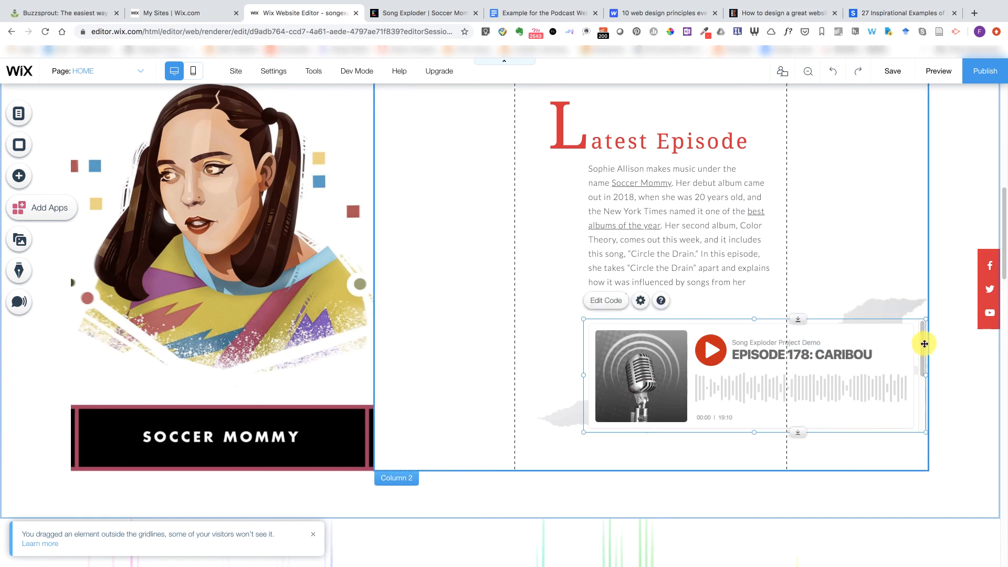
{"action": "scroll", "coordinate": [919, 341], "scroll_direction": "down", "scroll_amount": 1}
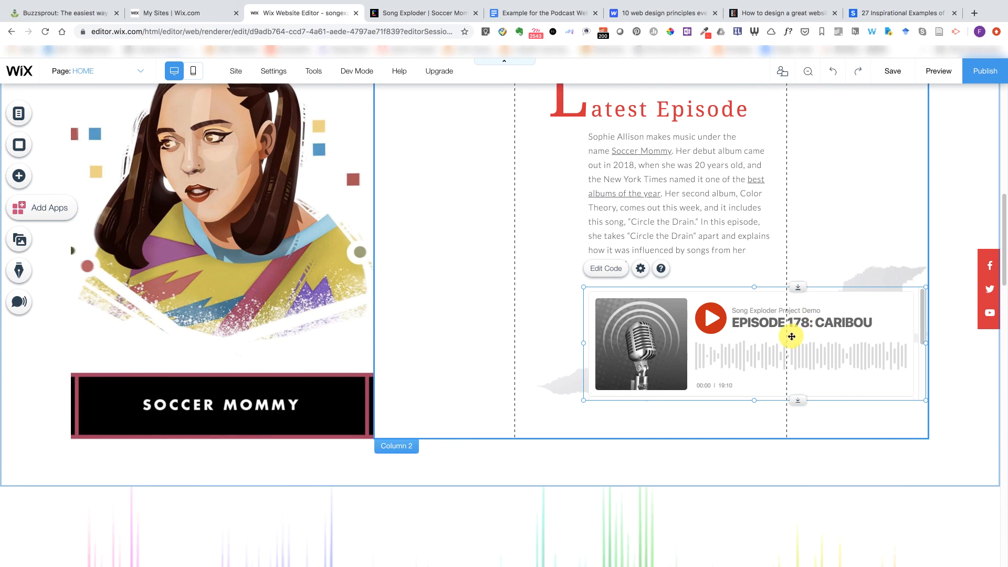
{"action": "scroll", "coordinate": [788, 336], "scroll_direction": "up", "scroll_amount": 1}
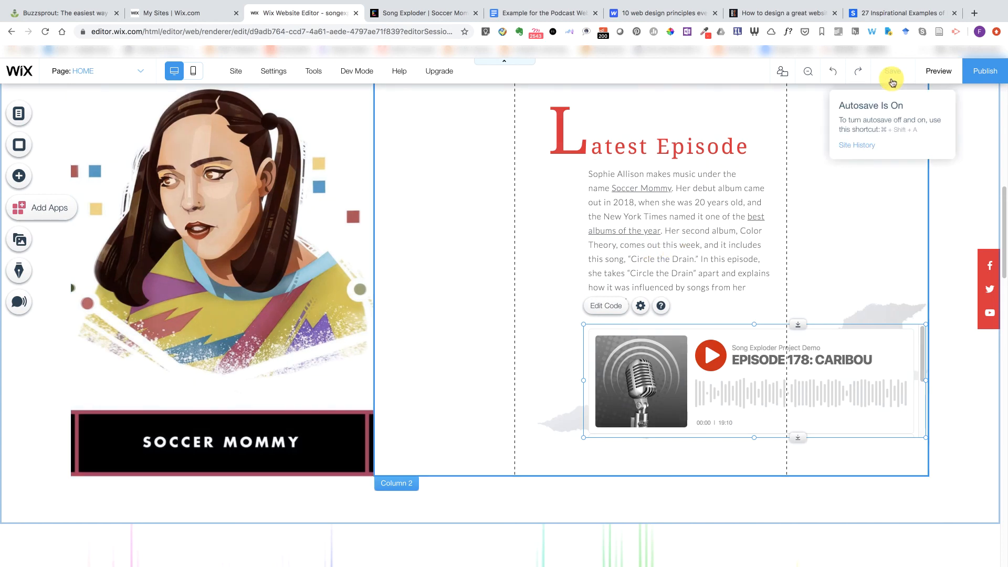
- Save the Song Exploder site and publish the changes
{"action": "left_click", "coordinate": [891, 79]}
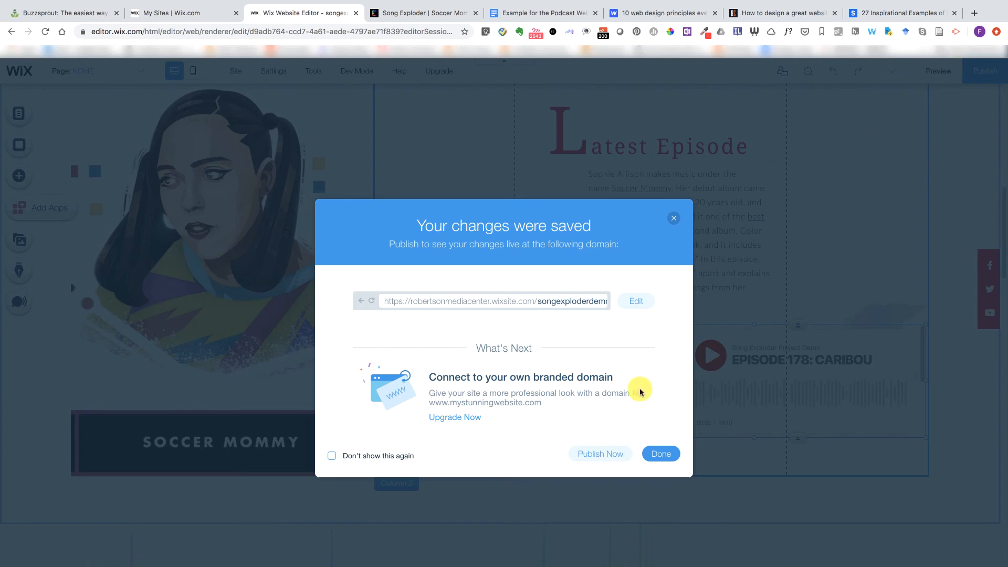
{"action": "left_click", "coordinate": [658, 459]}
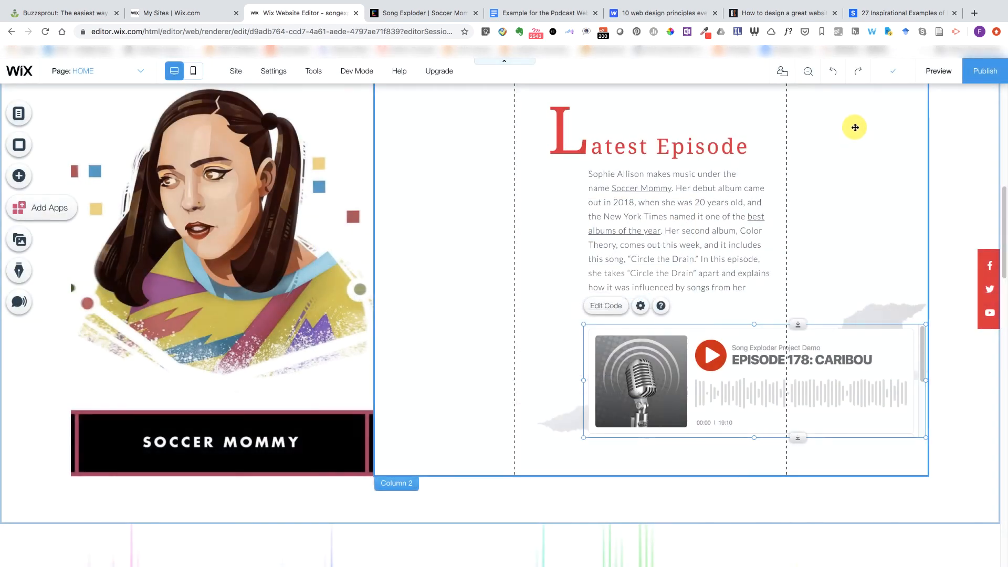
{"action": "left_click", "coordinate": [974, 72]}
- Open the live site and review the home page's title, embedded episode player, "About The Show" and "Creators" sections
{"action": "left_click", "coordinate": [610, 282]}
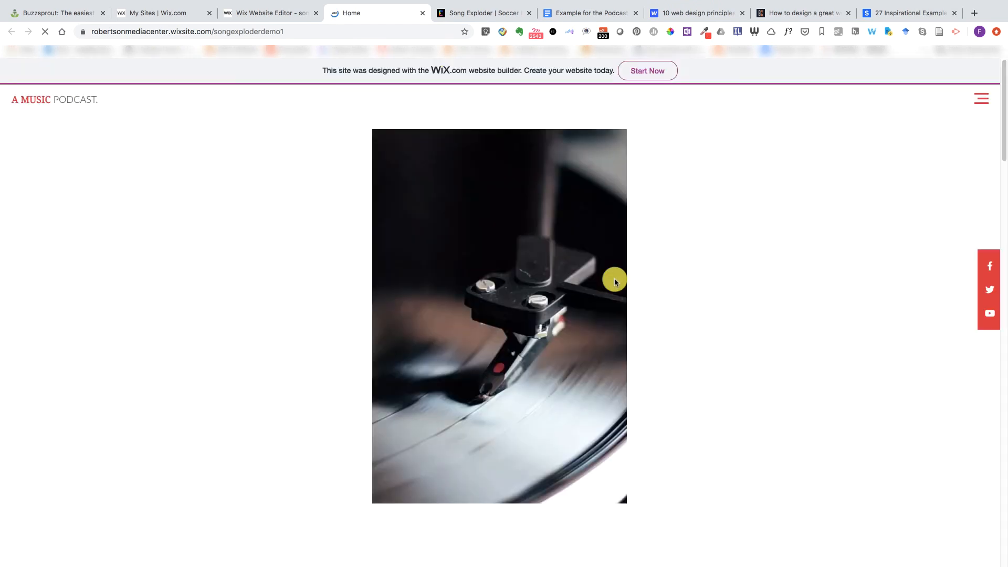
{"action": "scroll", "coordinate": [778, 324], "scroll_direction": "down", "scroll_amount": 10}
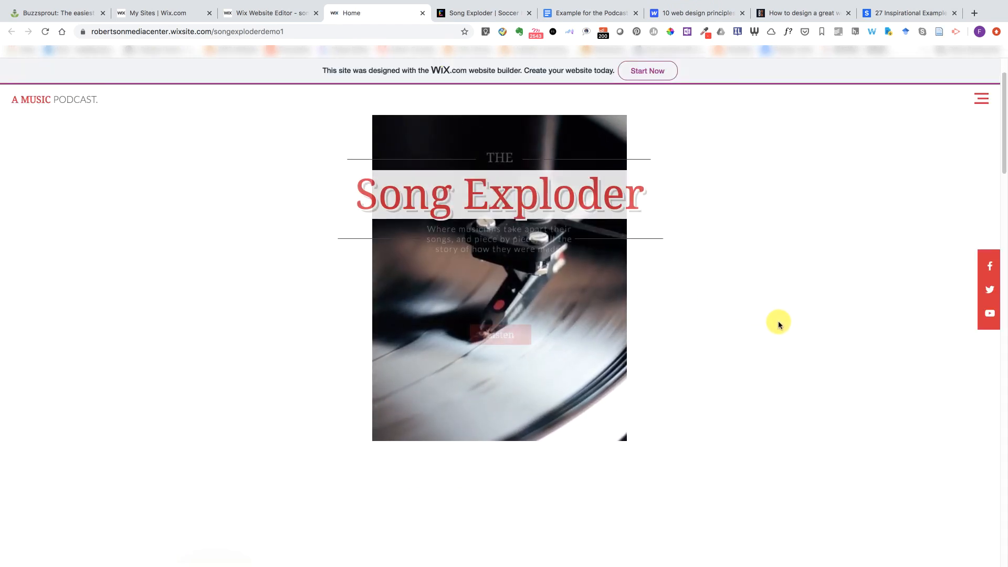
{"action": "scroll", "coordinate": [779, 324], "scroll_direction": "down", "scroll_amount": 3}
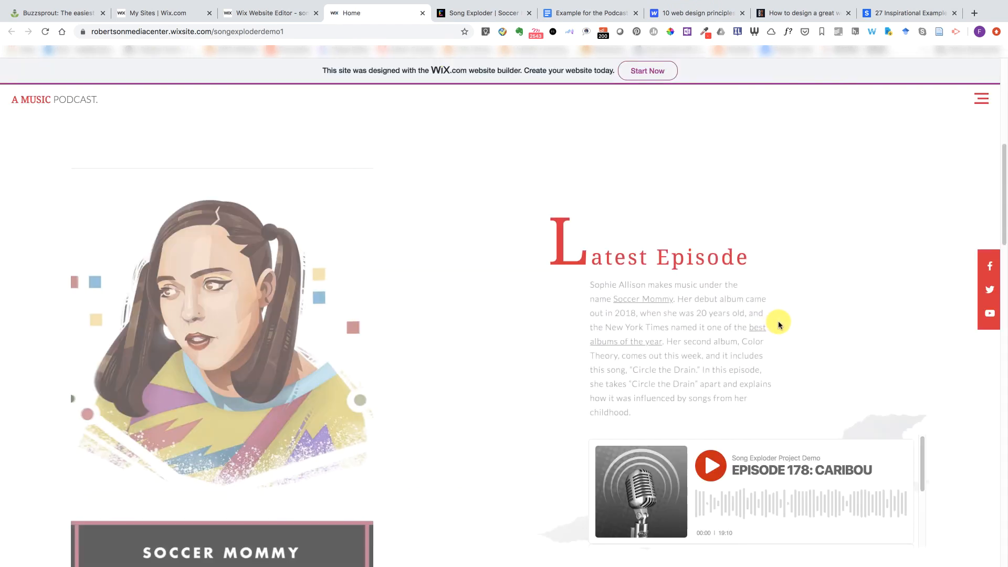
{"action": "scroll", "coordinate": [840, 387], "scroll_direction": "down", "scroll_amount": 3}
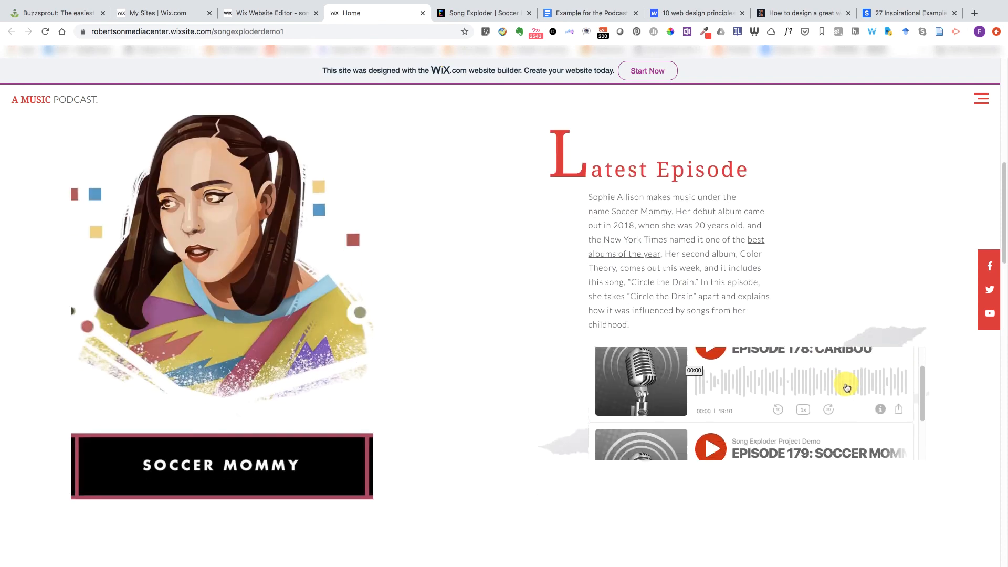
{"action": "scroll", "coordinate": [913, 412], "scroll_direction": "down", "scroll_amount": 4}
{"action": "scroll", "coordinate": [924, 415], "scroll_direction": "down", "scroll_amount": 10}
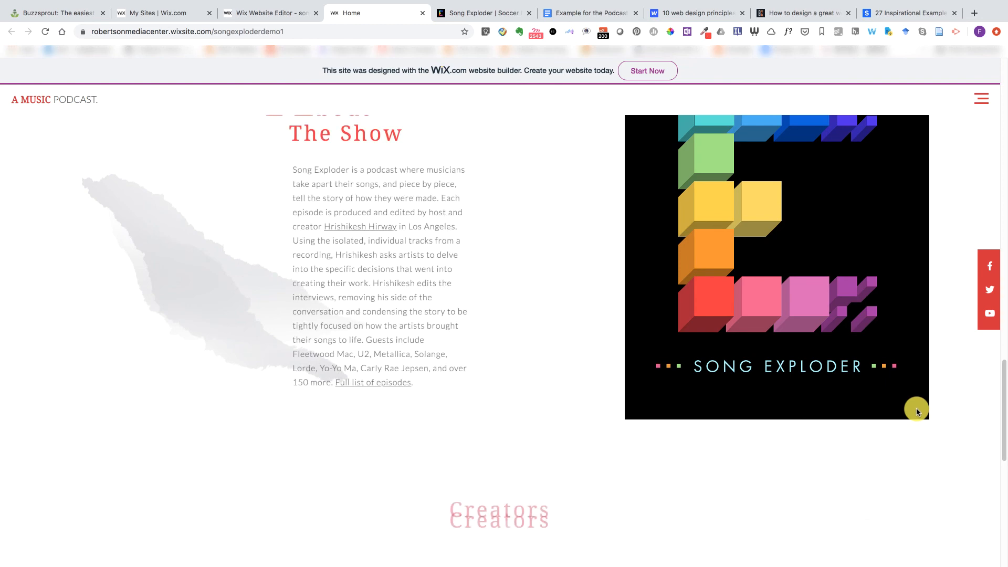
- Review the "Creators" section and the "Contact Us" footer at the end of the live home page
{"action": "scroll", "coordinate": [917, 412], "scroll_direction": "down", "scroll_amount": 4}
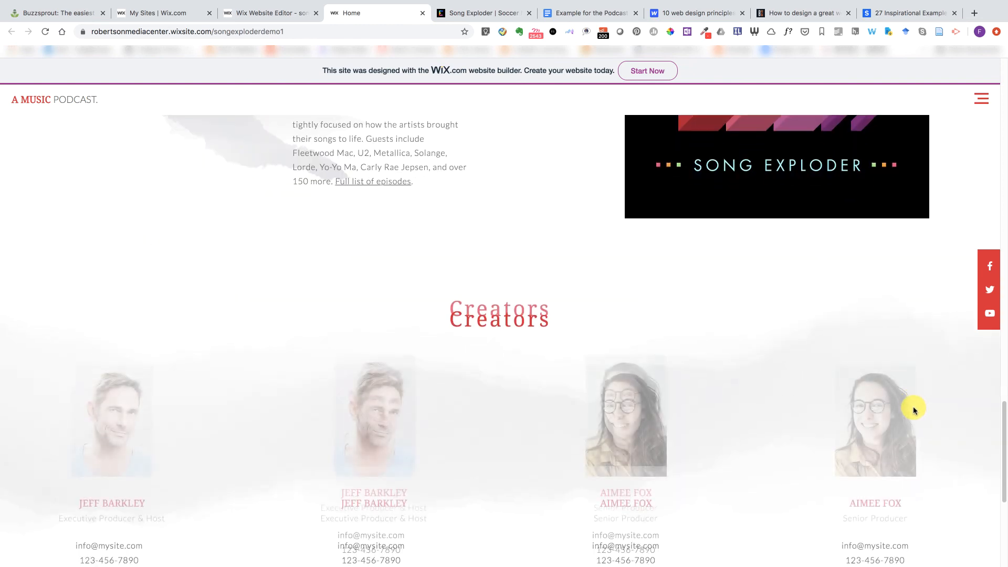
{"action": "scroll", "coordinate": [915, 412], "scroll_direction": "down", "scroll_amount": 2}
{"action": "scroll", "coordinate": [913, 410], "scroll_direction": "down", "scroll_amount": 2}
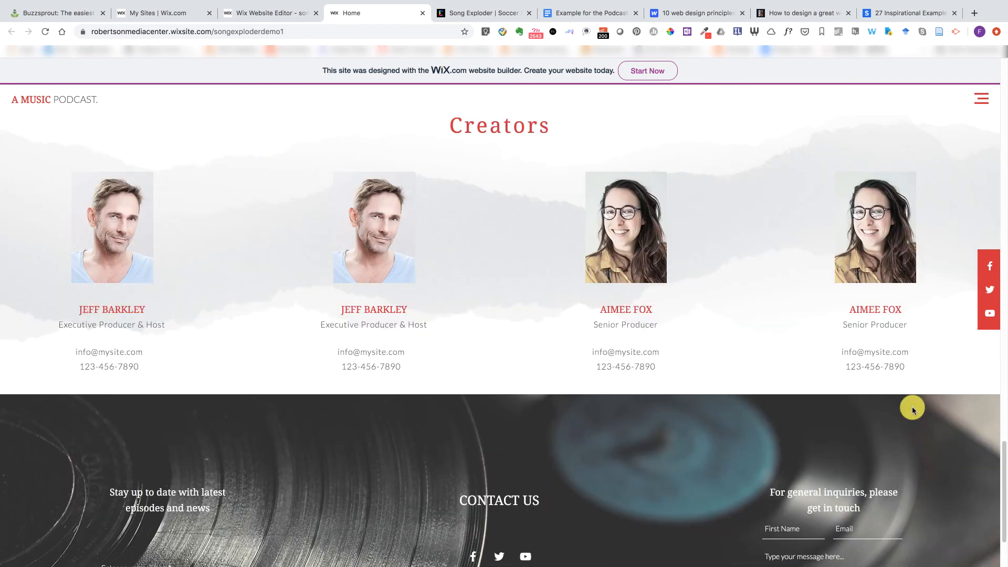
{"action": "scroll", "coordinate": [913, 410], "scroll_direction": "down", "scroll_amount": 2}
{"action": "scroll", "coordinate": [913, 410], "scroll_direction": "up", "scroll_amount": 3}
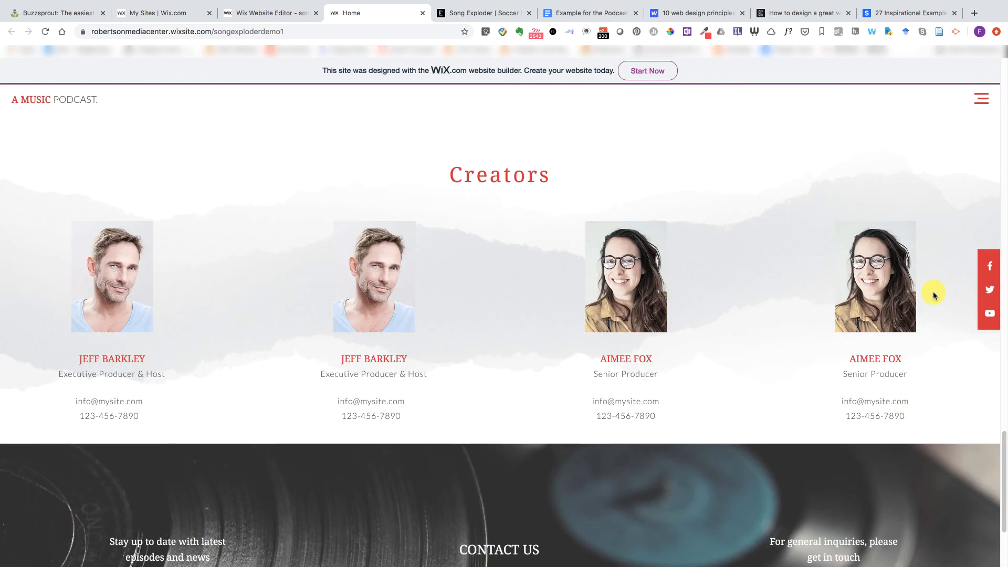
- Go to the live site's Episodes page, open "Episode 178: Caribou" and examine its header, audio player, description and transcript
{"action": "left_click", "coordinate": [983, 105]}
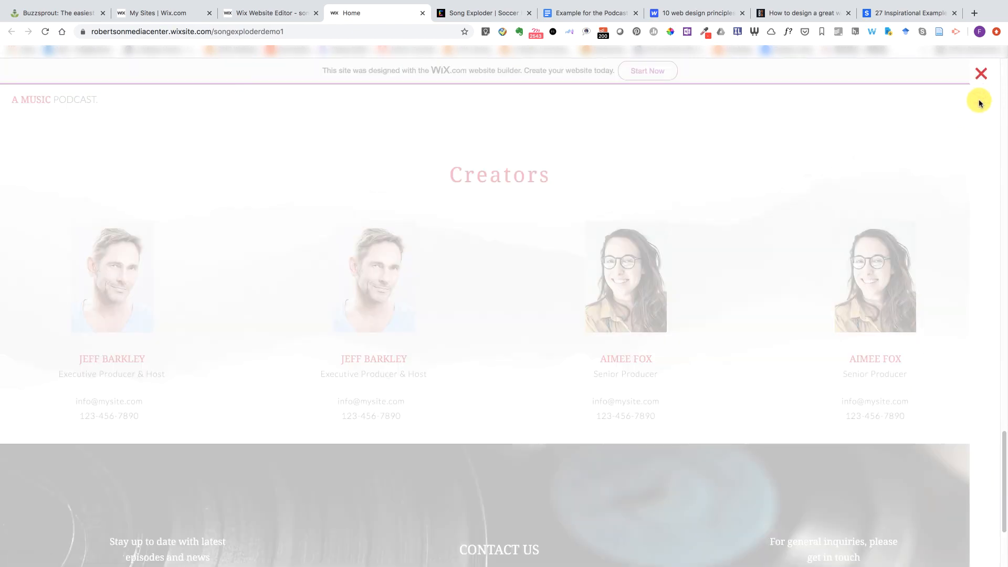
{"action": "left_click", "coordinate": [875, 212]}
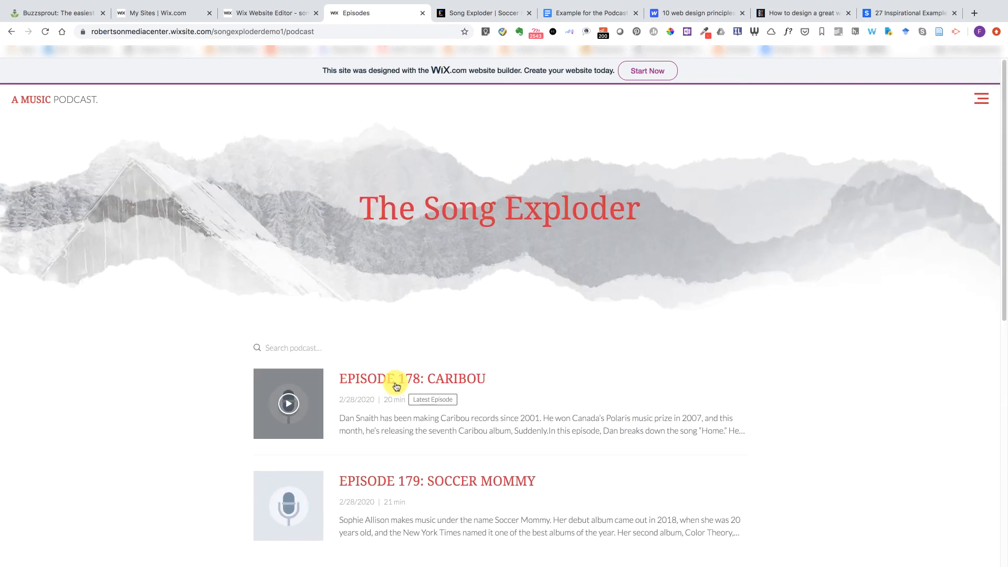
{"action": "left_click", "coordinate": [396, 386]}
{"action": "scroll", "coordinate": [732, 435], "scroll_direction": "down", "scroll_amount": 5}
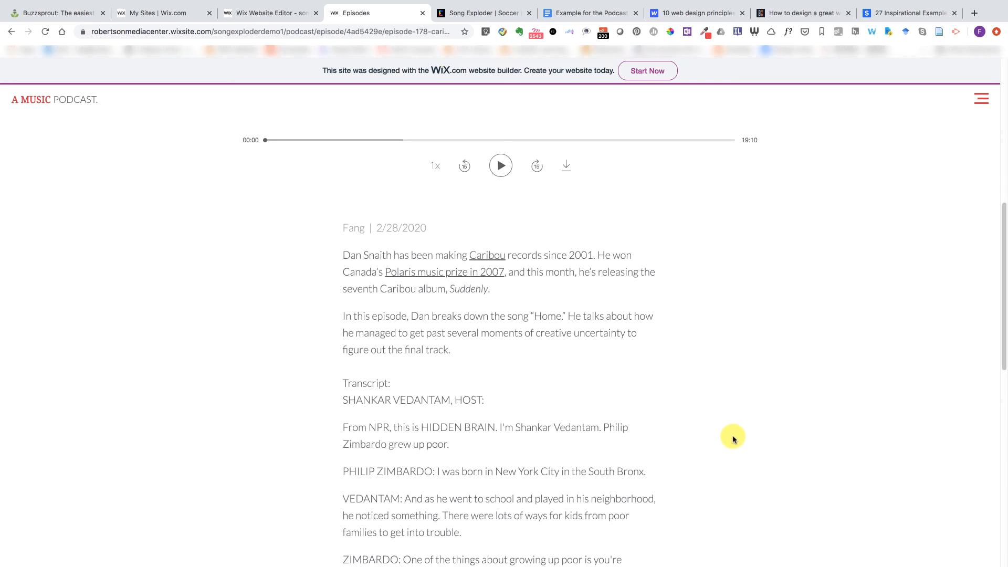
{"action": "scroll", "coordinate": [733, 438], "scroll_direction": "down", "scroll_amount": 6}
{"action": "scroll", "coordinate": [731, 435], "scroll_direction": "up", "scroll_amount": 4}
{"action": "scroll", "coordinate": [728, 434], "scroll_direction": "up", "scroll_amount": 6}
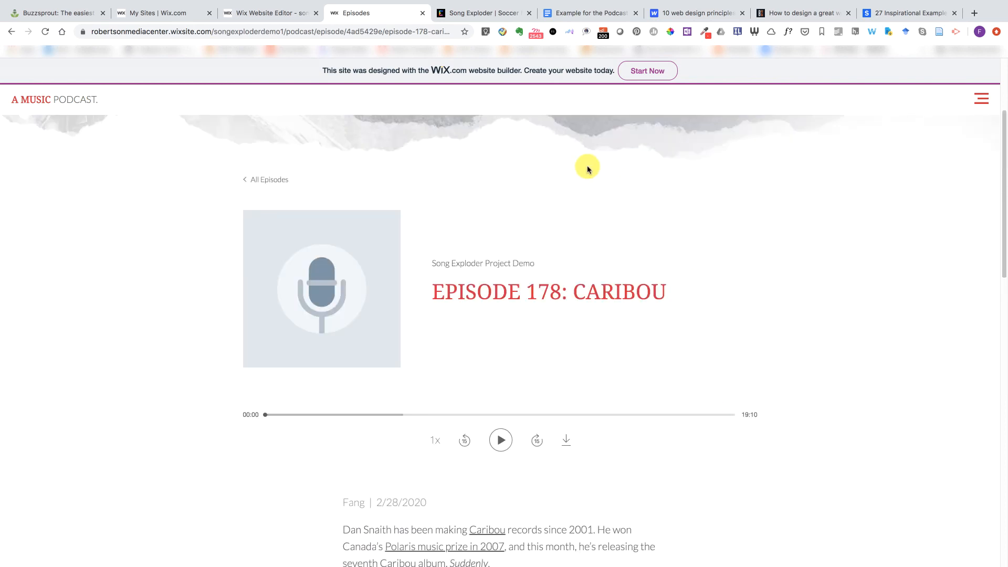
{"action": "scroll", "coordinate": [499, 450], "scroll_direction": "down", "scroll_amount": 4}
{"action": "scroll", "coordinate": [549, 428], "scroll_direction": "up", "scroll_amount": 6}
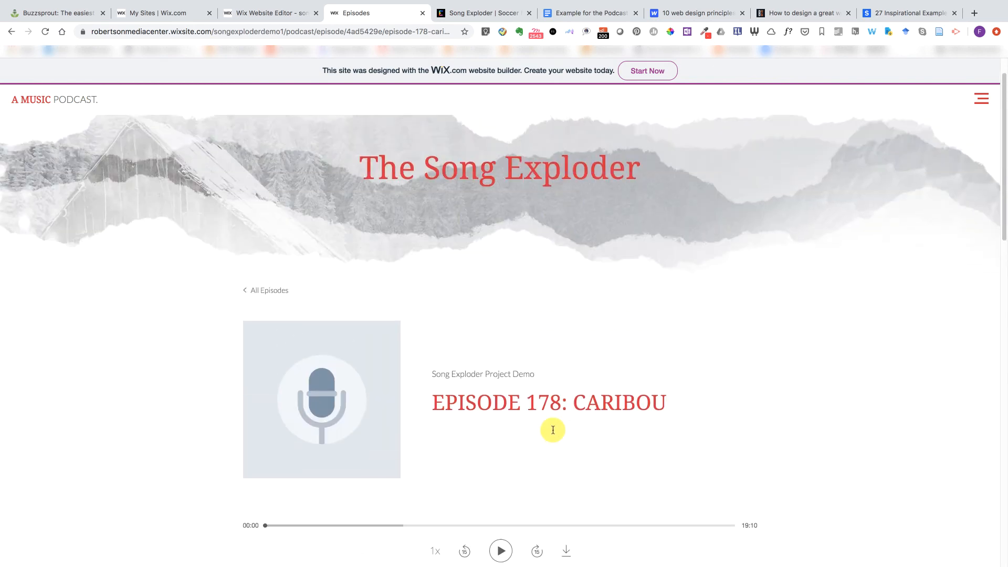
{"action": "scroll", "coordinate": [549, 431], "scroll_direction": "down", "scroll_amount": 2}
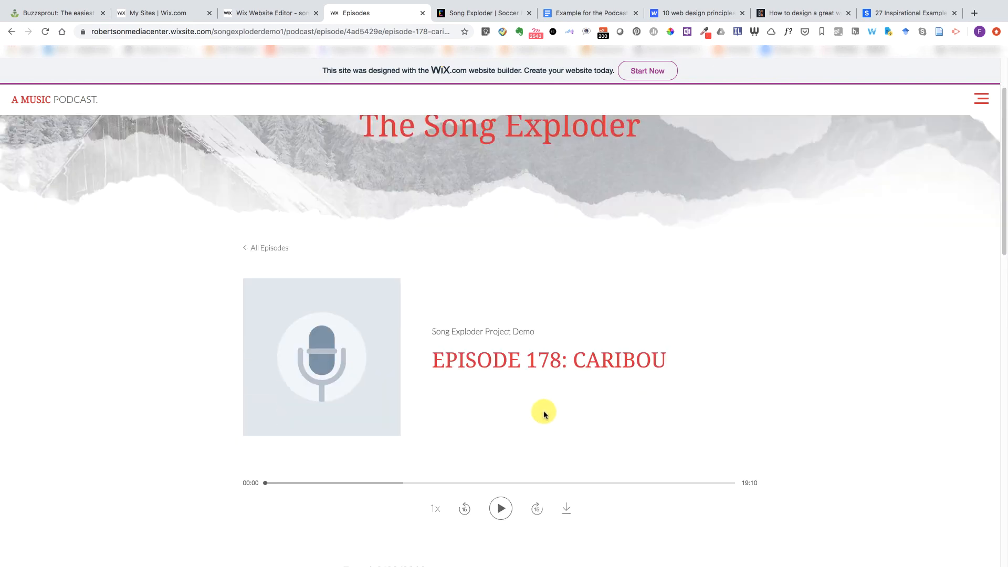
{"action": "scroll", "coordinate": [543, 415], "scroll_direction": "up", "scroll_amount": 2}
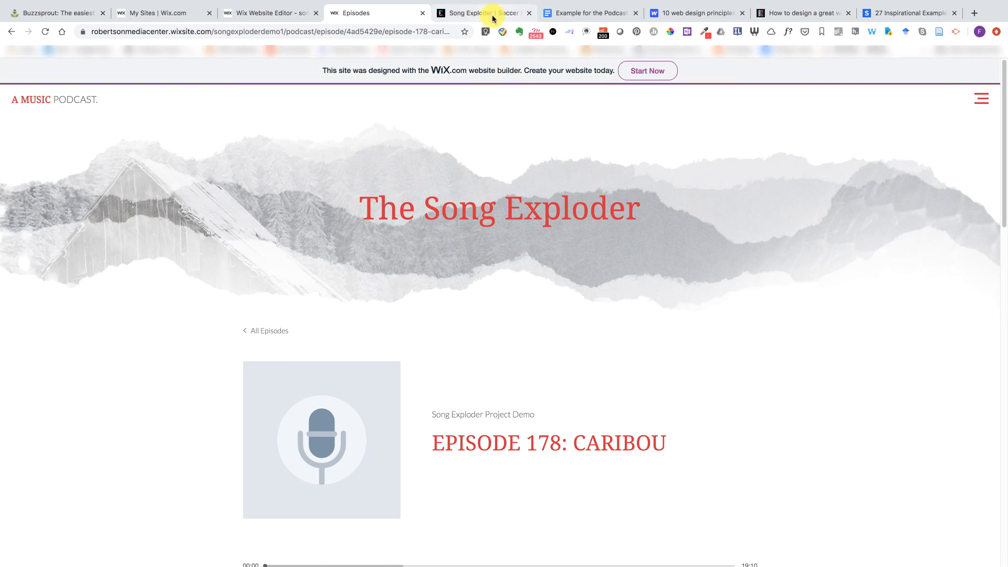
- Switch to the Webflow article "10 web design principles every designer should know" and read its introduction and first principle on purpose
{"action": "left_click", "coordinate": [685, 13]}
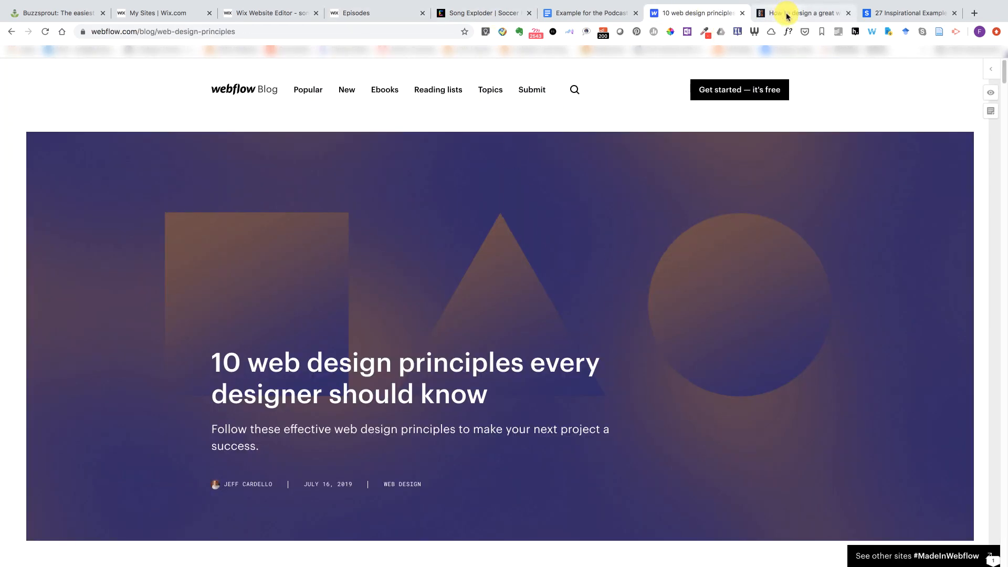
{"action": "scroll", "coordinate": [691, 296], "scroll_direction": "down", "scroll_amount": 7}
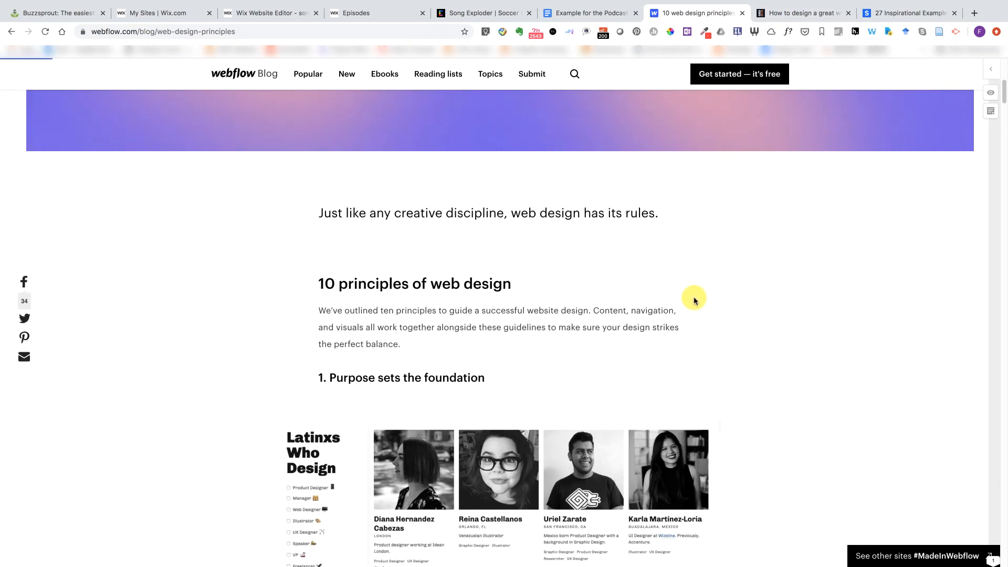
{"action": "scroll", "coordinate": [694, 296], "scroll_direction": "down", "scroll_amount": 1}
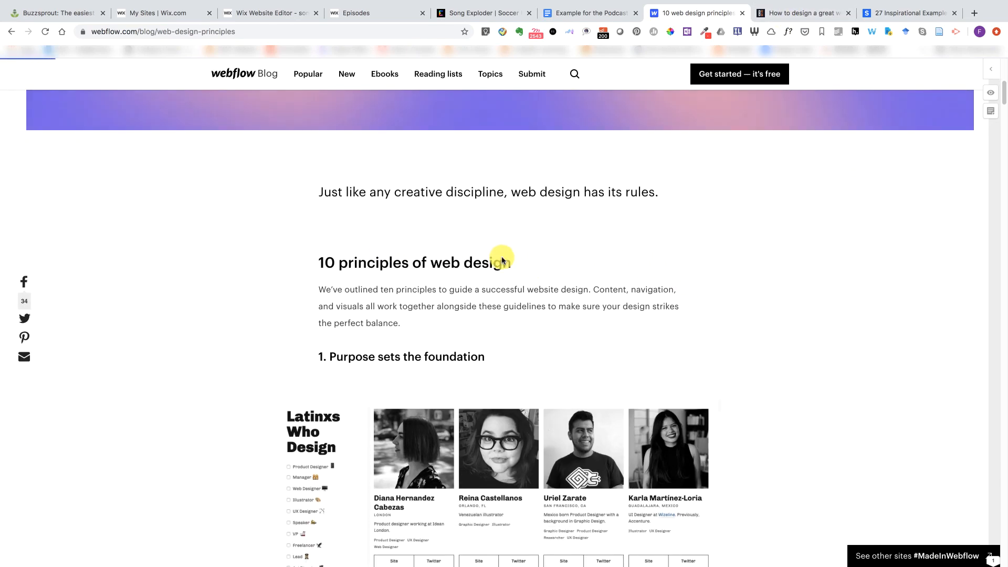
{"action": "scroll", "coordinate": [765, 335], "scroll_direction": "down", "scroll_amount": 7}
{"action": "scroll", "coordinate": [765, 336], "scroll_direction": "down", "scroll_amount": 4}
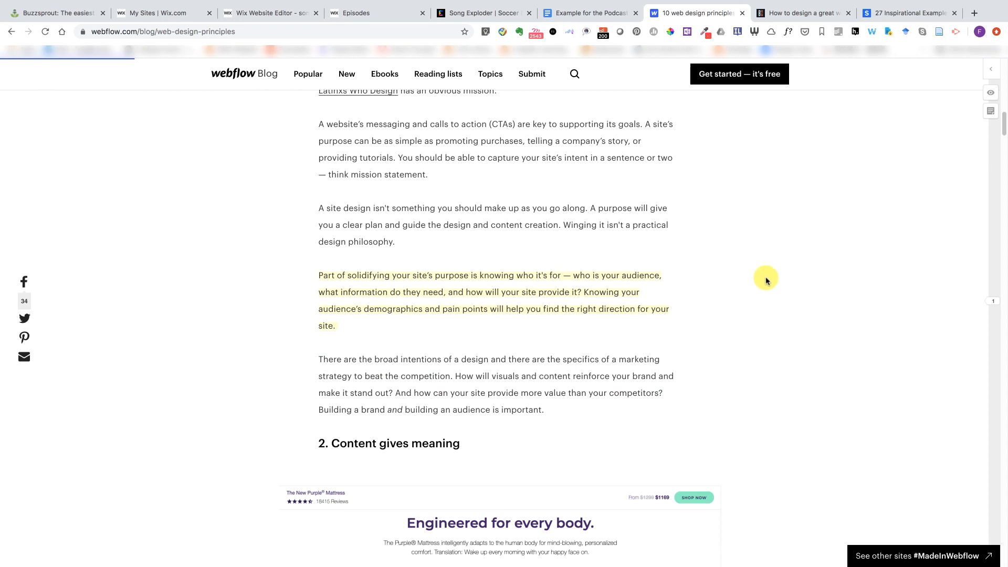
- Switch to the Bandzoogle article "How to design a great website for your podcast" and read its homepage and "About" page advice
{"action": "left_click", "coordinate": [827, 14]}
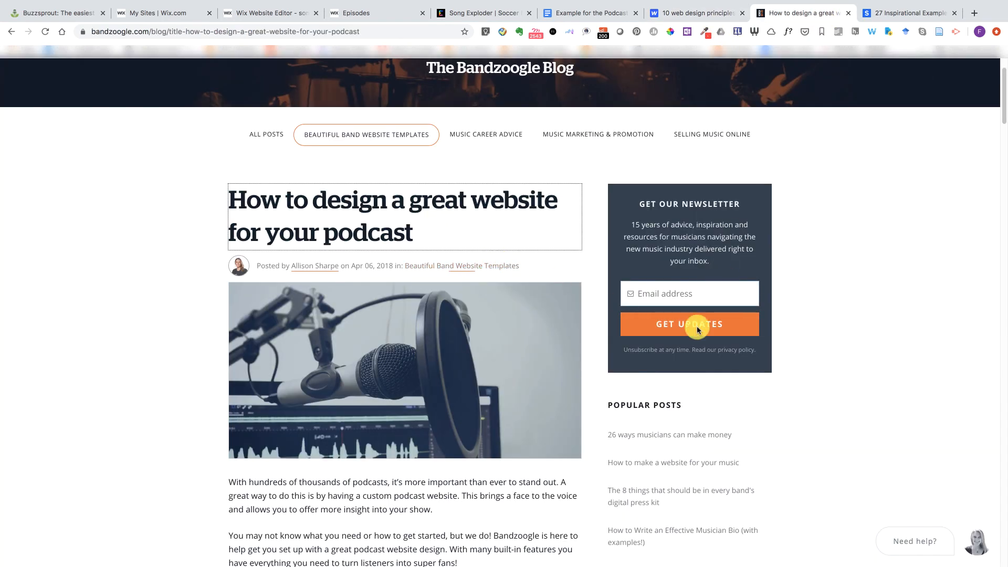
{"action": "scroll", "coordinate": [824, 373], "scroll_direction": "down", "scroll_amount": 11}
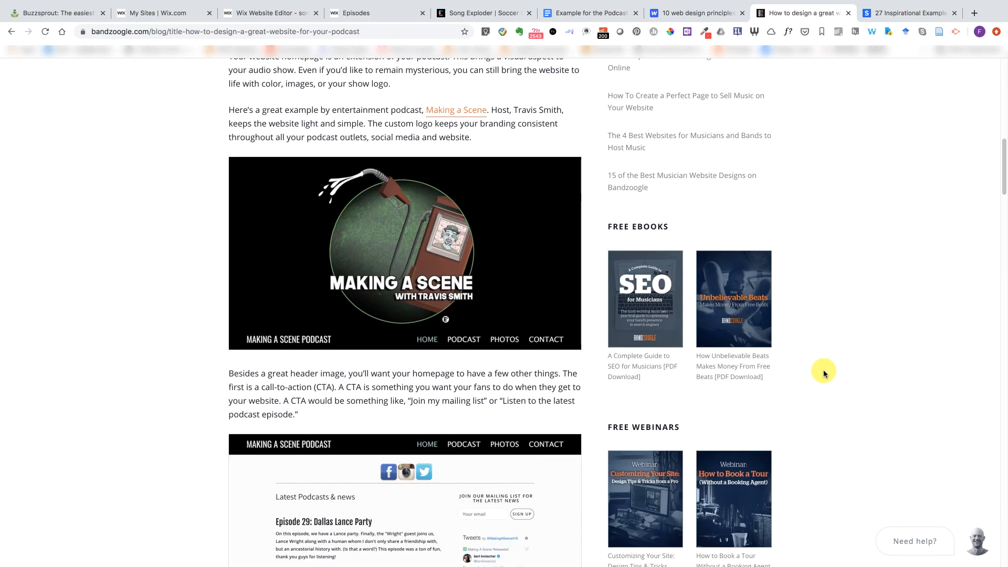
{"action": "scroll", "coordinate": [823, 373], "scroll_direction": "down", "scroll_amount": 9}
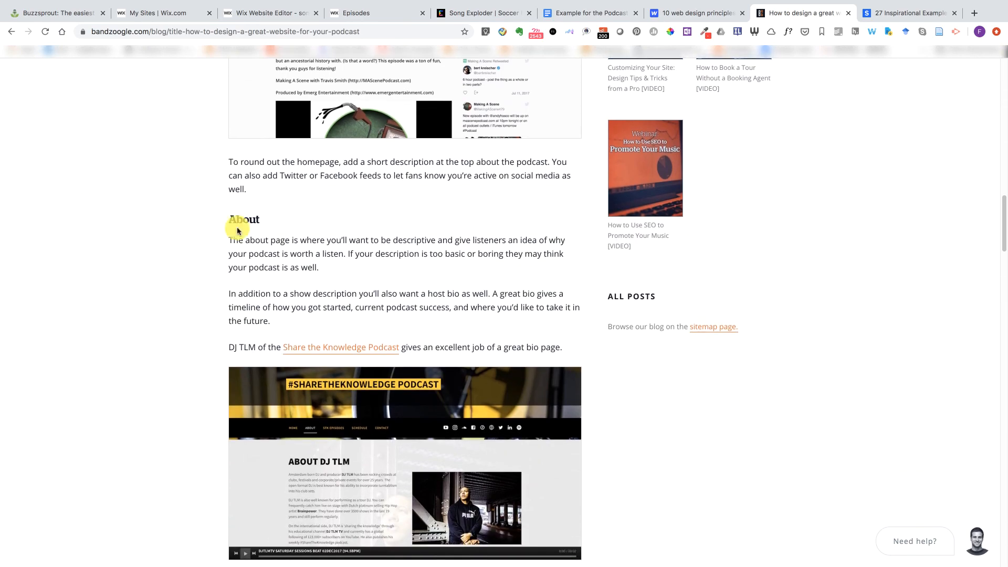
{"action": "scroll", "coordinate": [461, 210], "scroll_direction": "down", "scroll_amount": 1}
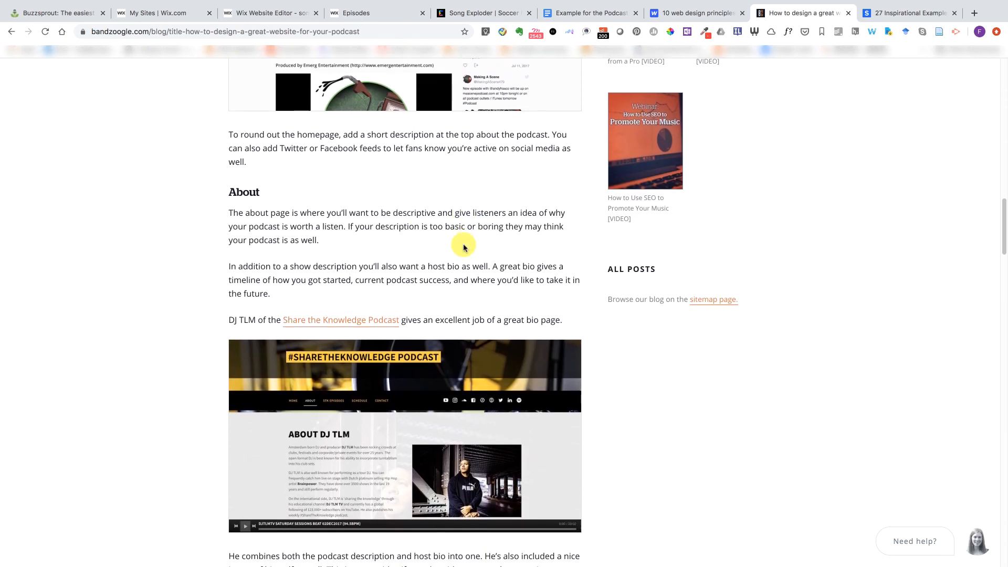
{"action": "scroll", "coordinate": [473, 263], "scroll_direction": "down", "scroll_amount": 3}
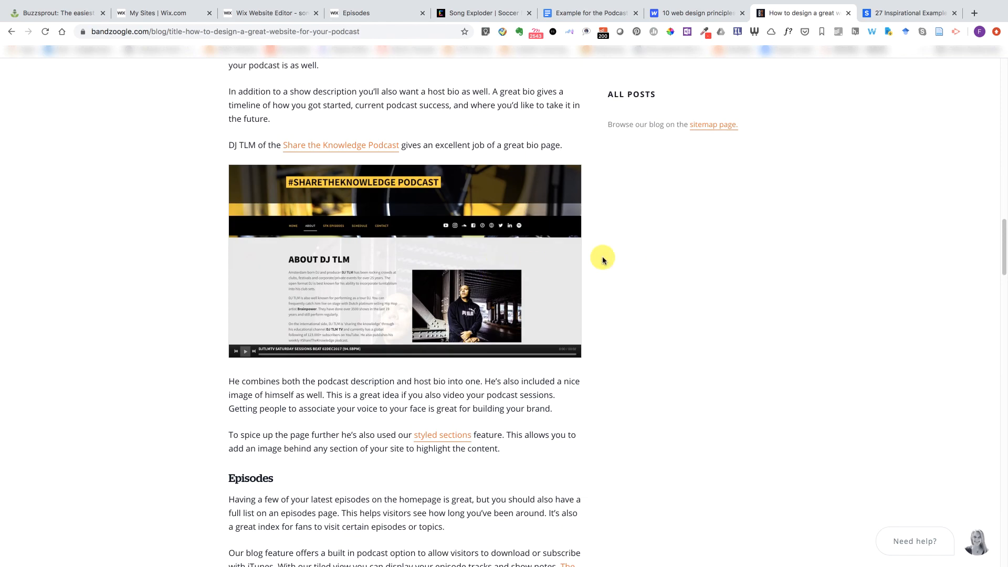
- Switch to SiteBuilderReport's "27 Inspirational Examples of Podcast Websites" and examine the first examples through "Twenty Thousand Hertz"
{"action": "left_click", "coordinate": [880, 11]}
{"action": "scroll", "coordinate": [793, 236], "scroll_direction": "up", "scroll_amount": 8}
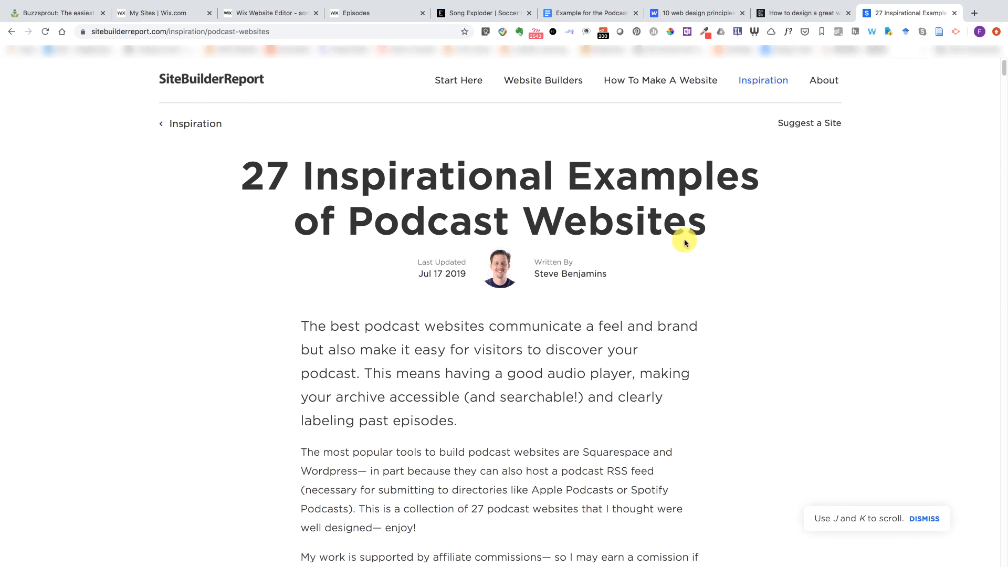
{"action": "scroll", "coordinate": [736, 246], "scroll_direction": "down", "scroll_amount": 6}
{"action": "scroll", "coordinate": [736, 245], "scroll_direction": "down", "scroll_amount": 12}
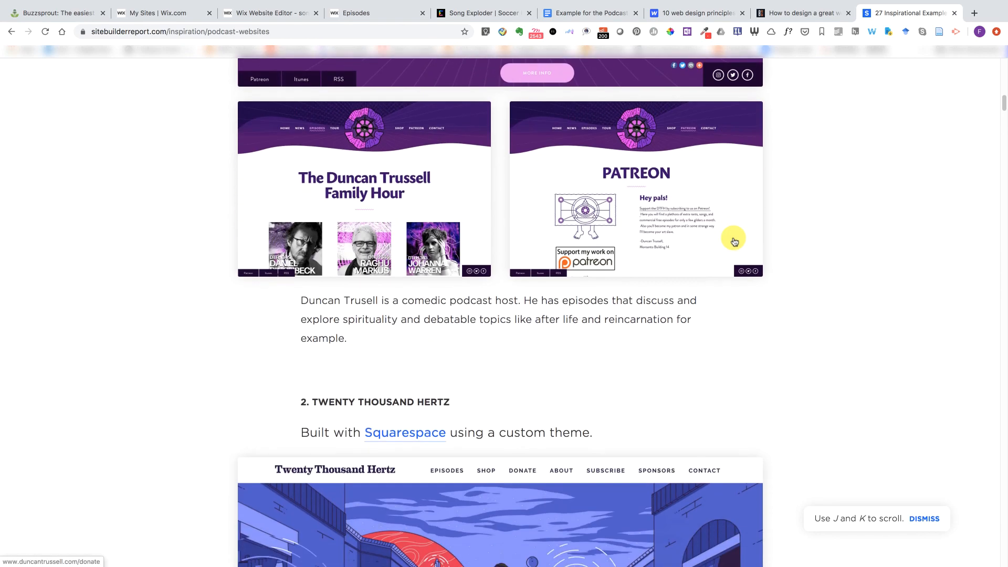
{"action": "scroll", "coordinate": [730, 238], "scroll_direction": "down", "scroll_amount": 5}
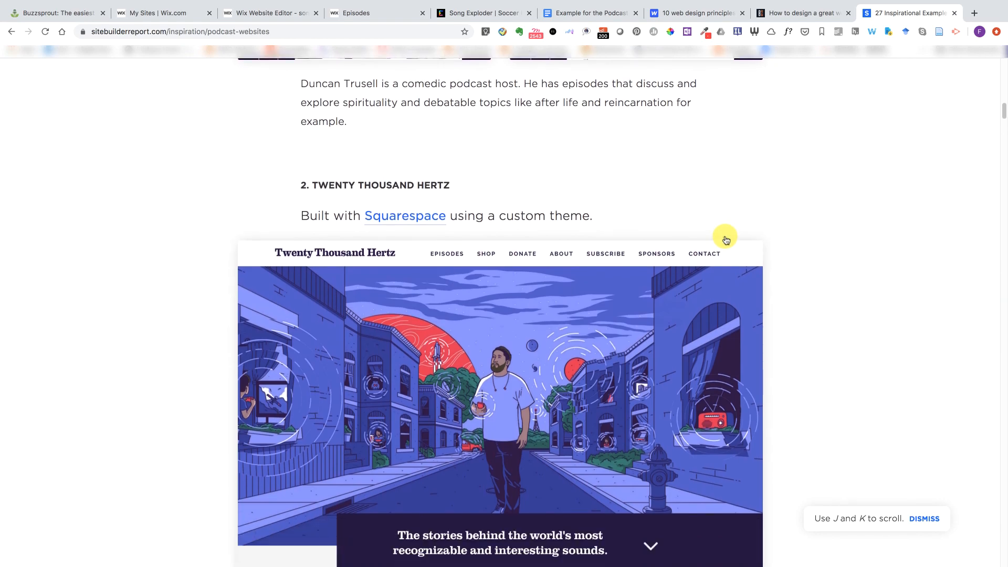